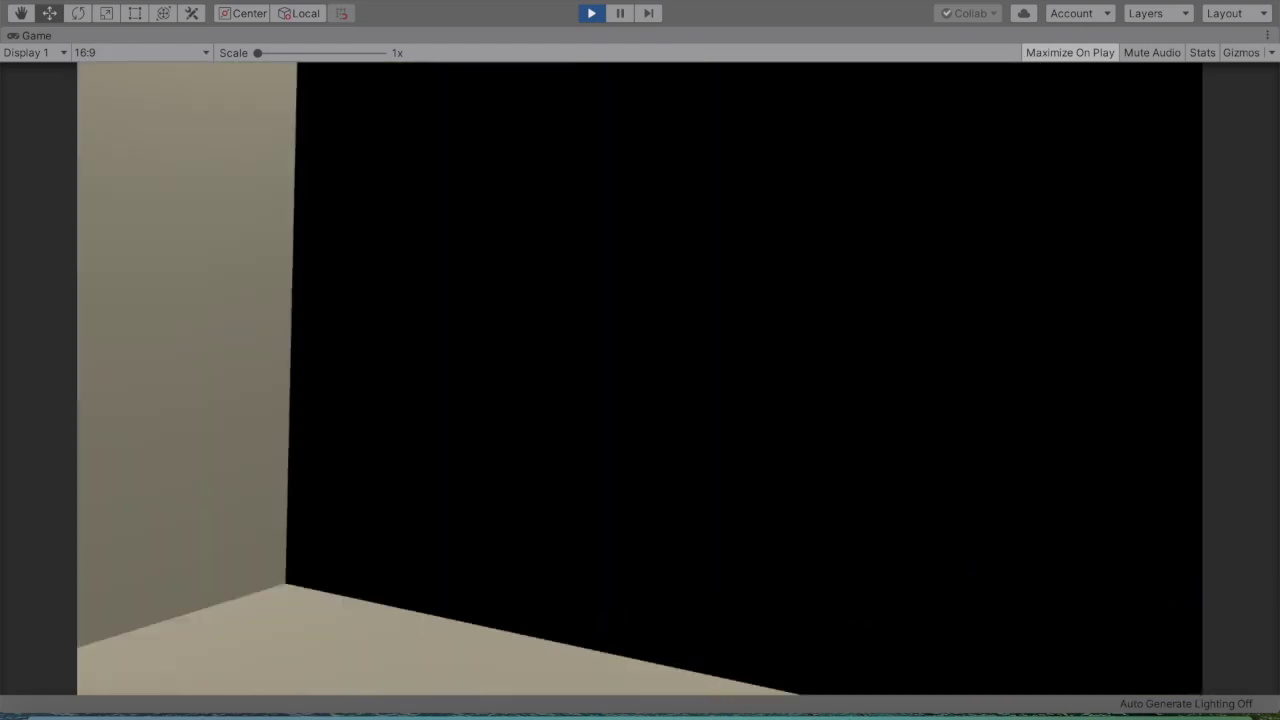
# Play-test the flashlight by switching it on and off repeatedly while facing the room's walls.
pyautogui.press('f')
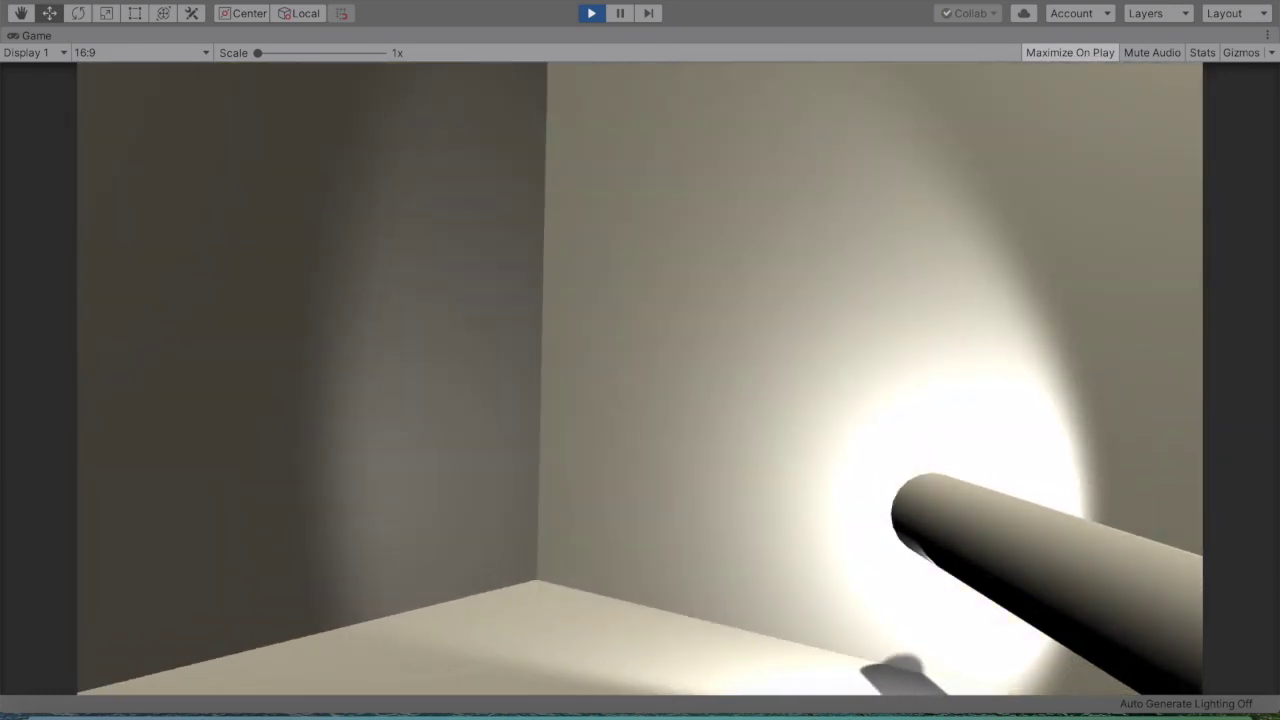
pyautogui.press('s')
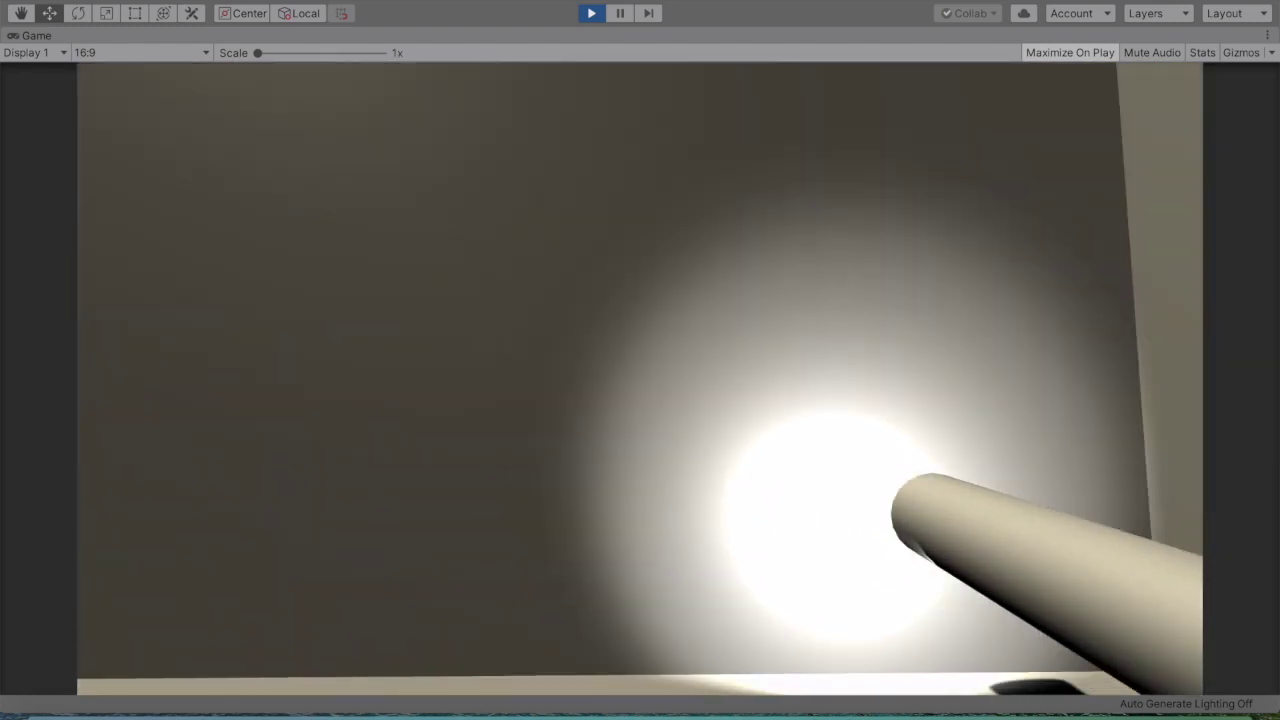
pyautogui.press('f')
pyautogui.press('f')
pyautogui.press('f')
pyautogui.press('f')
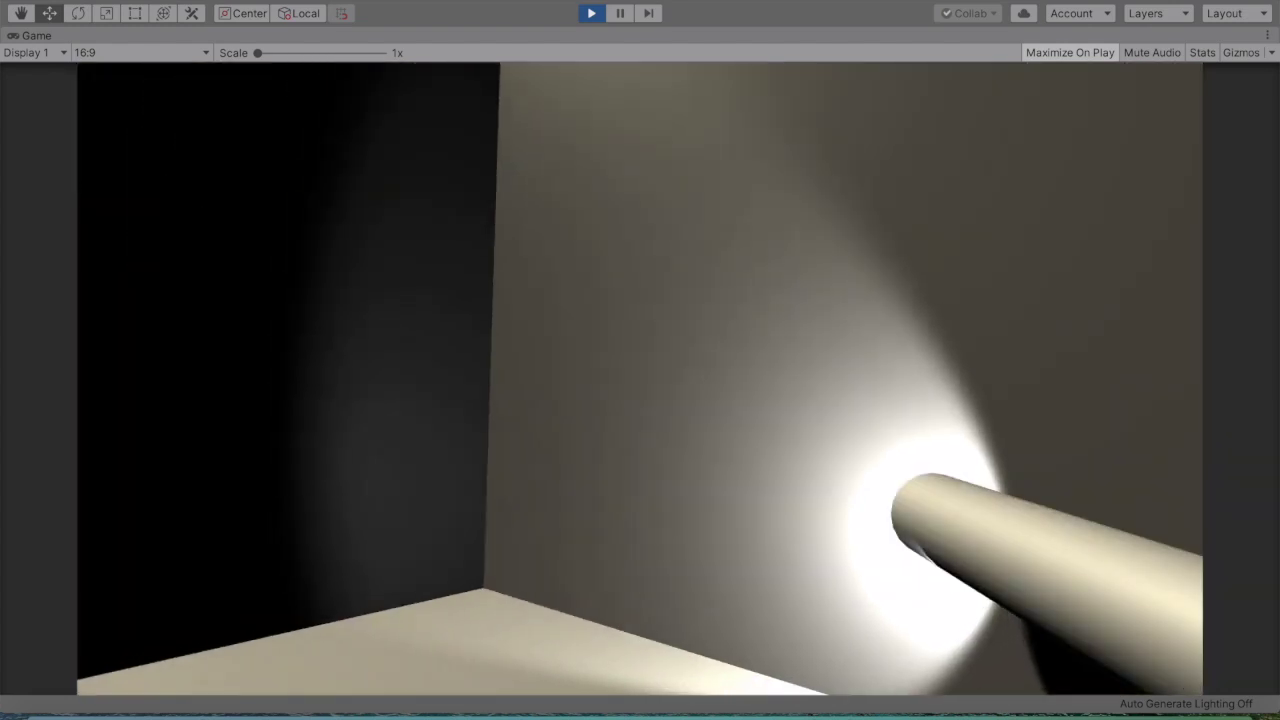
pyautogui.press('f')
pyautogui.press('f')
pyautogui.press('f')
pyautogui.press('f')
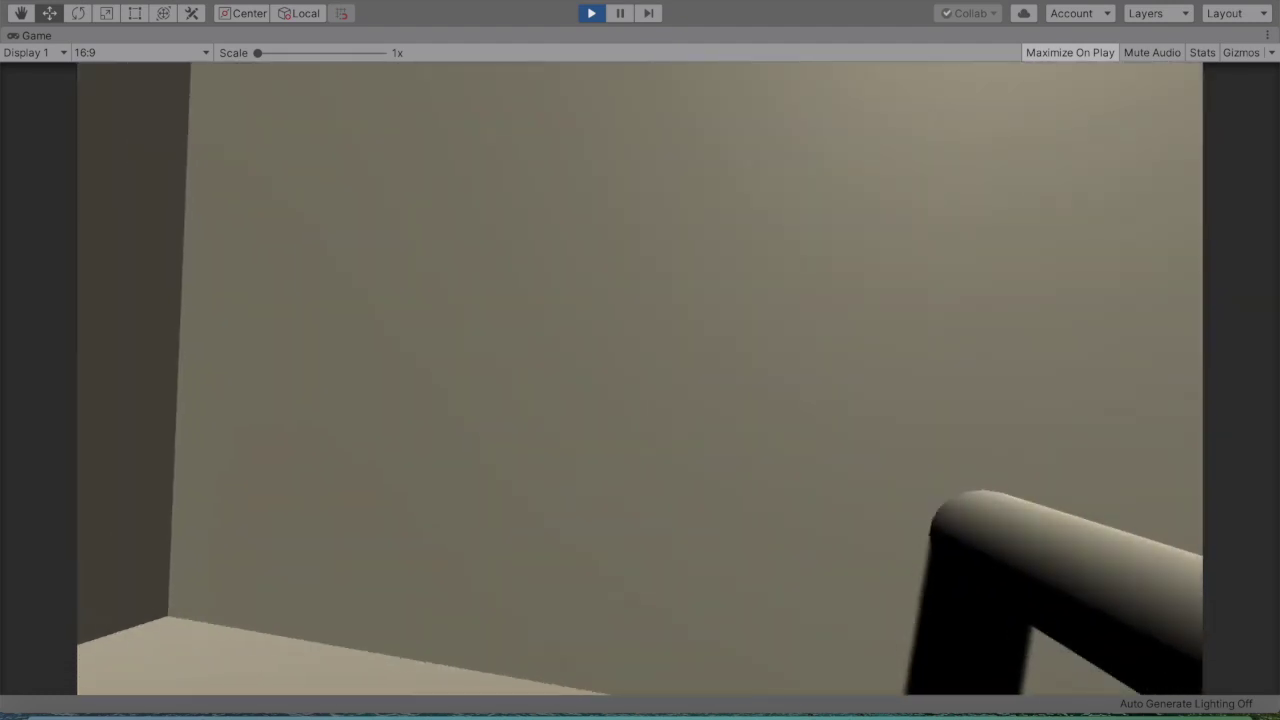
# Walk back and forth through the room in play mode to examine the flashlight beam on the walls and floor.
pyautogui.press('w')
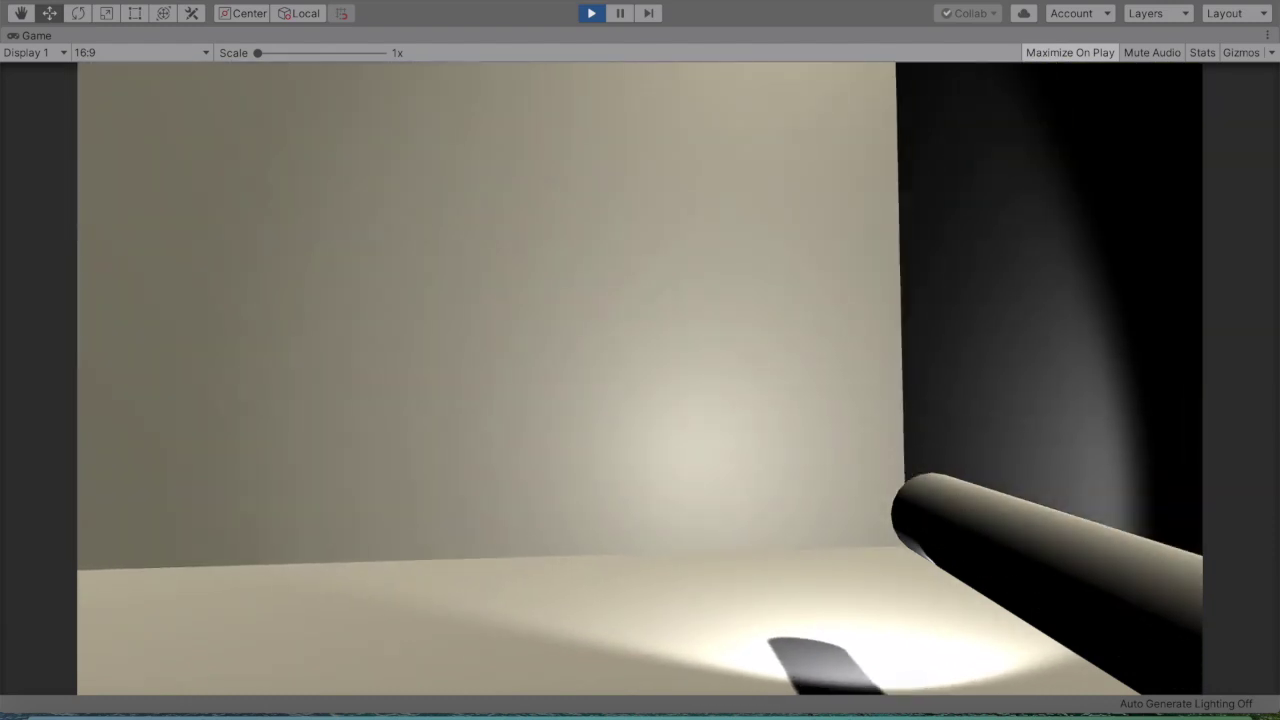
pyautogui.press('w')
pyautogui.press('s')
pyautogui.press('w')
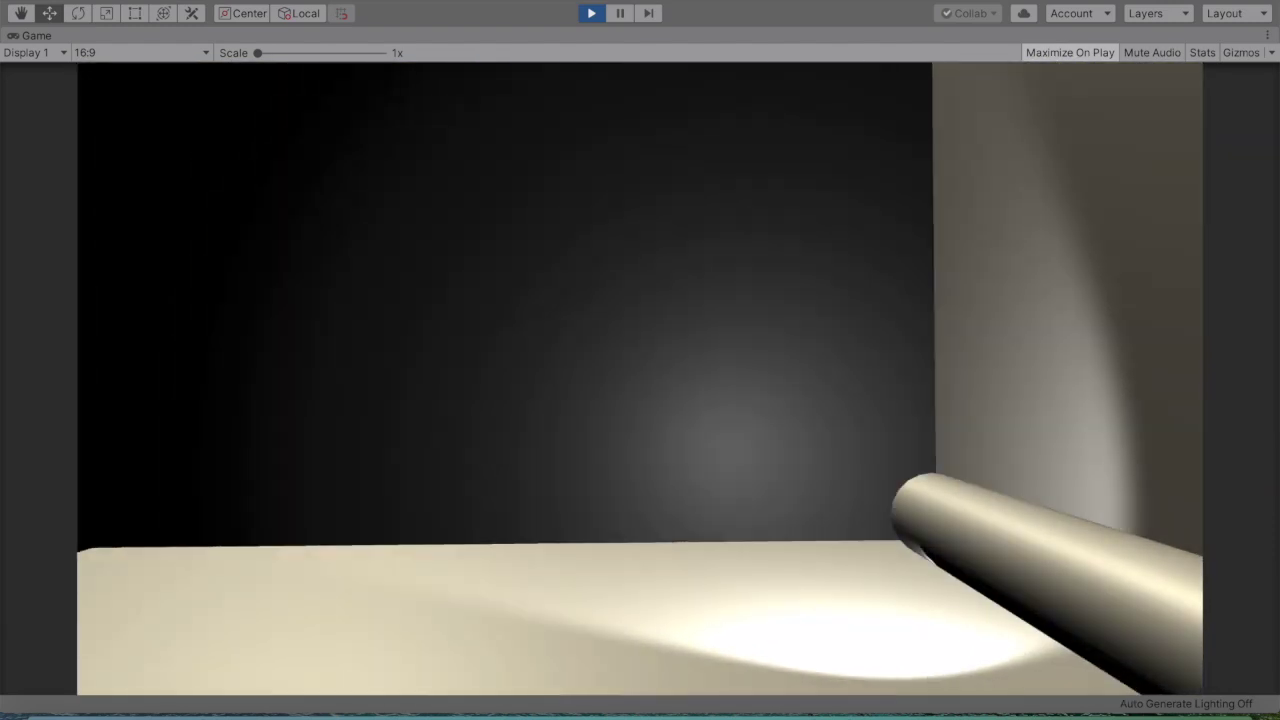
pyautogui.press('w')
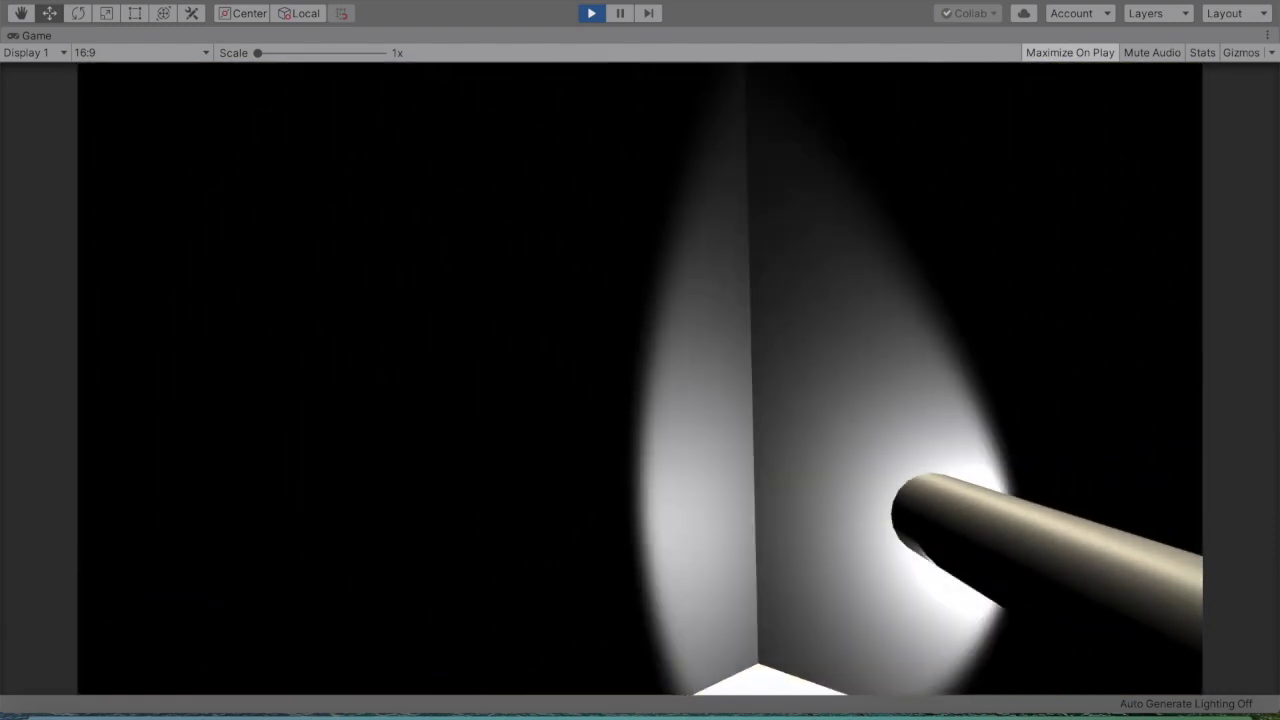
pyautogui.press('s')
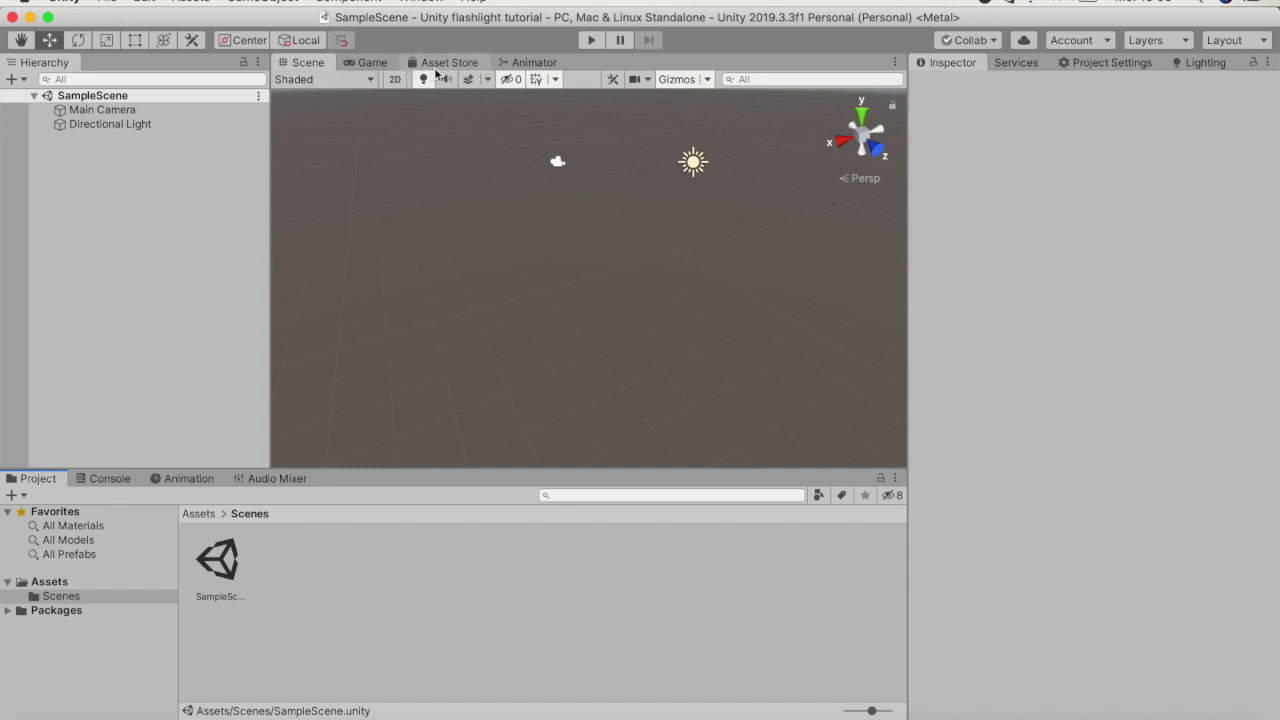
pyautogui.scroll(5, 535, 235)
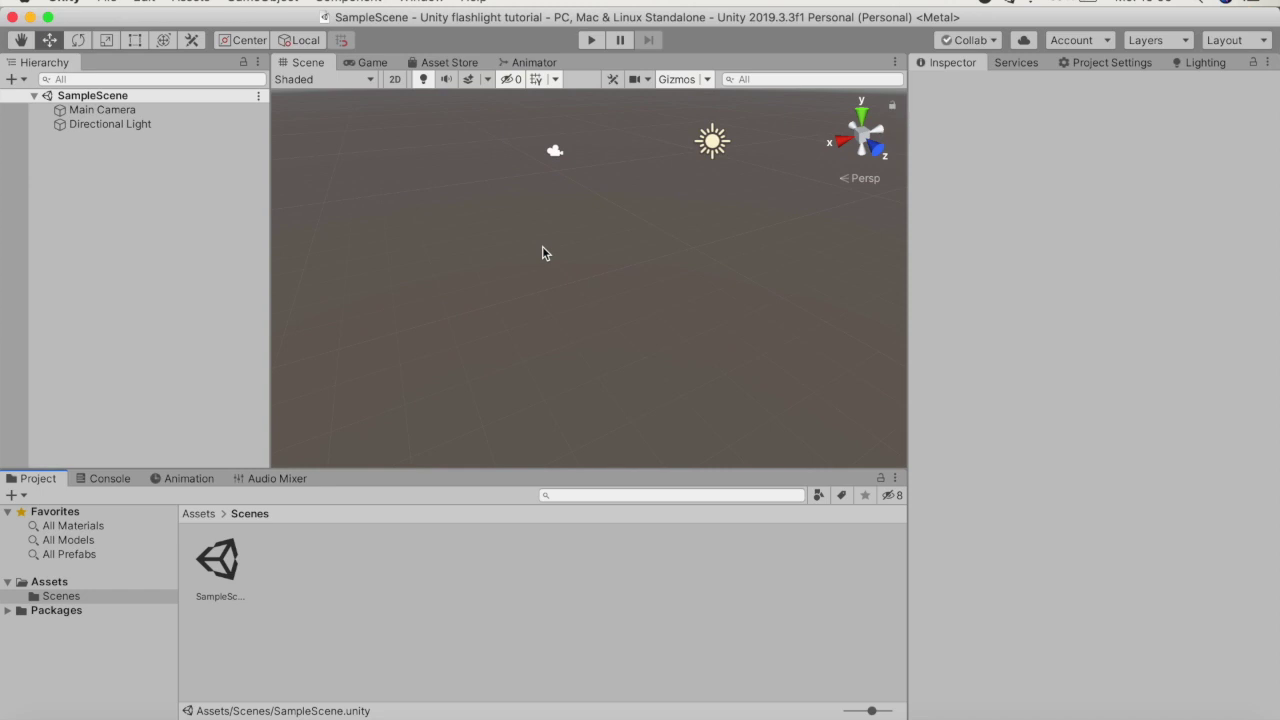
pyautogui.keyDown('alt'); pyautogui.moveTo(541, 235); pyautogui.dragTo(460, 152); pyautogui.keyUp('alt')
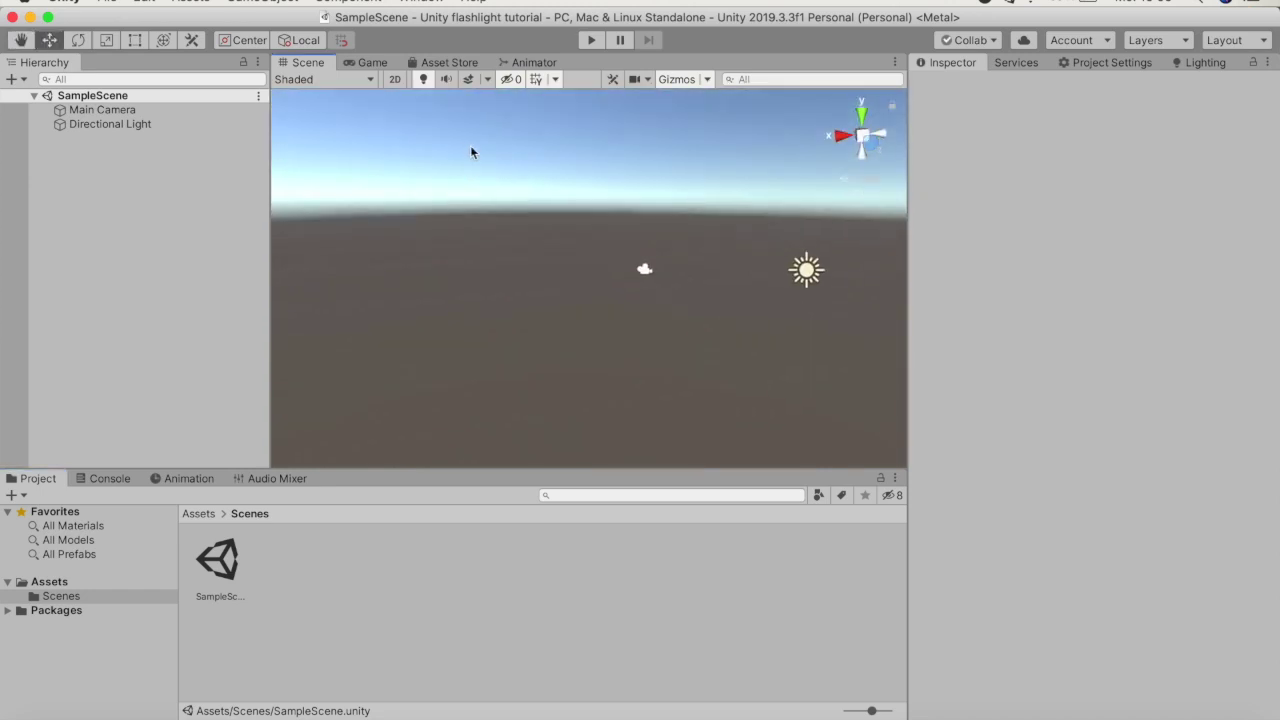
pyautogui.moveTo(611, 234); pyautogui.dragTo(596, 286, button='right')
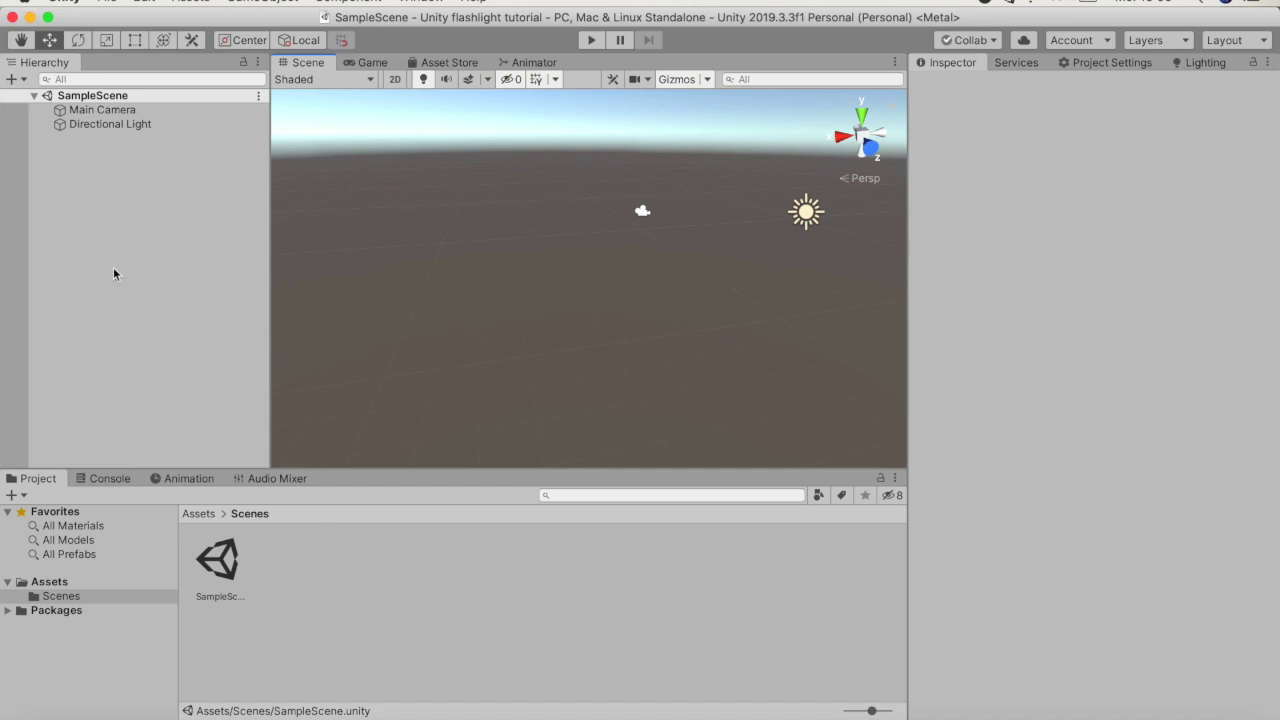
# Open the Asset Store and run the recent search for "standard assets".
pyautogui.click(437, 64)
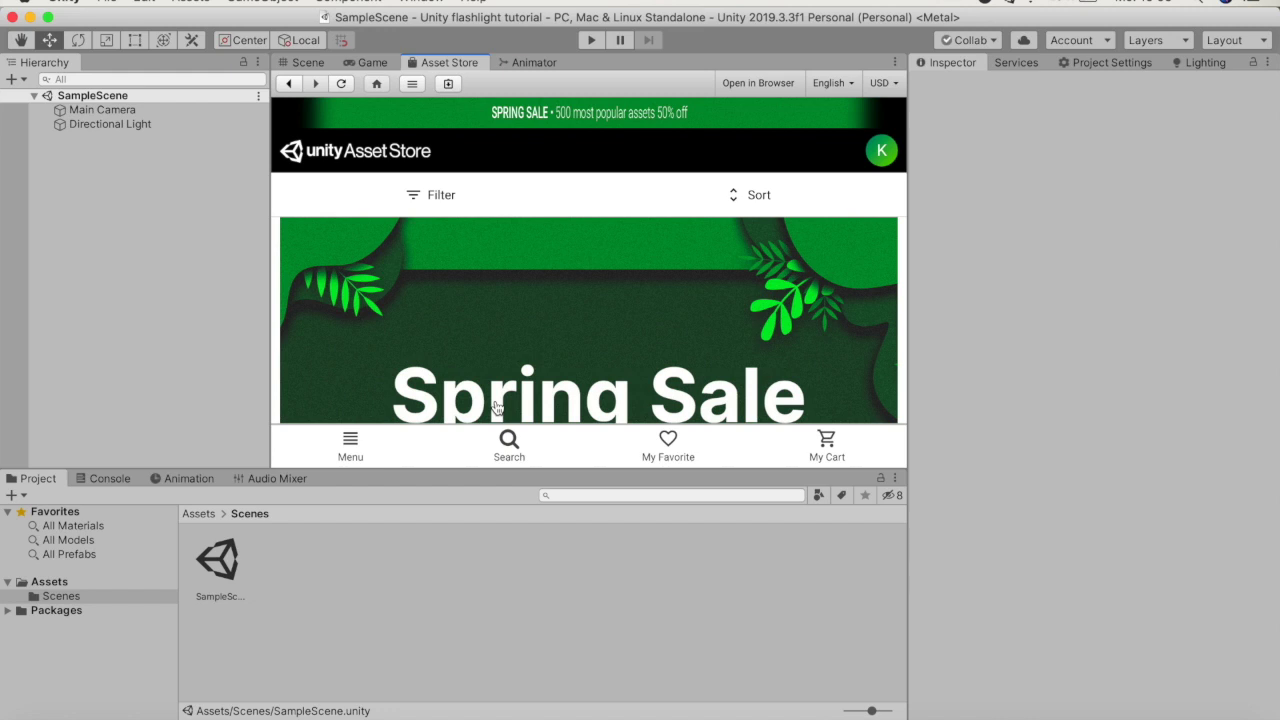
pyautogui.click(507, 444)
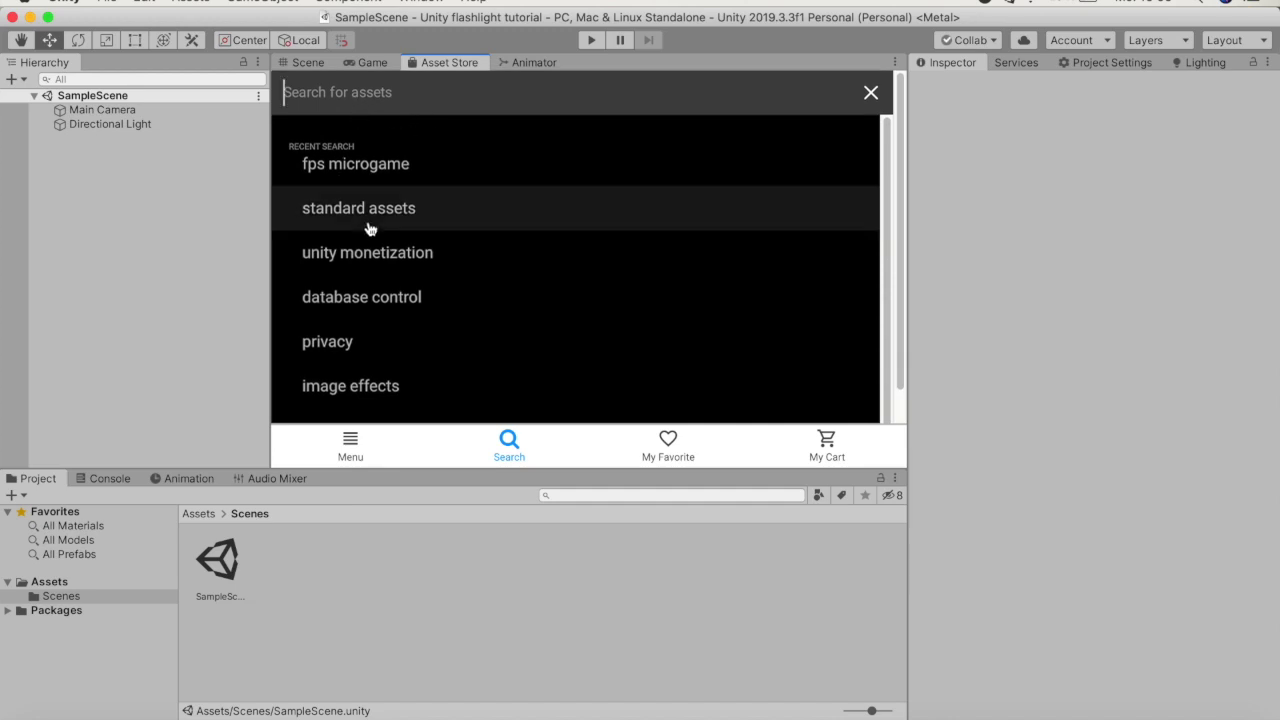
pyautogui.click(320, 208)
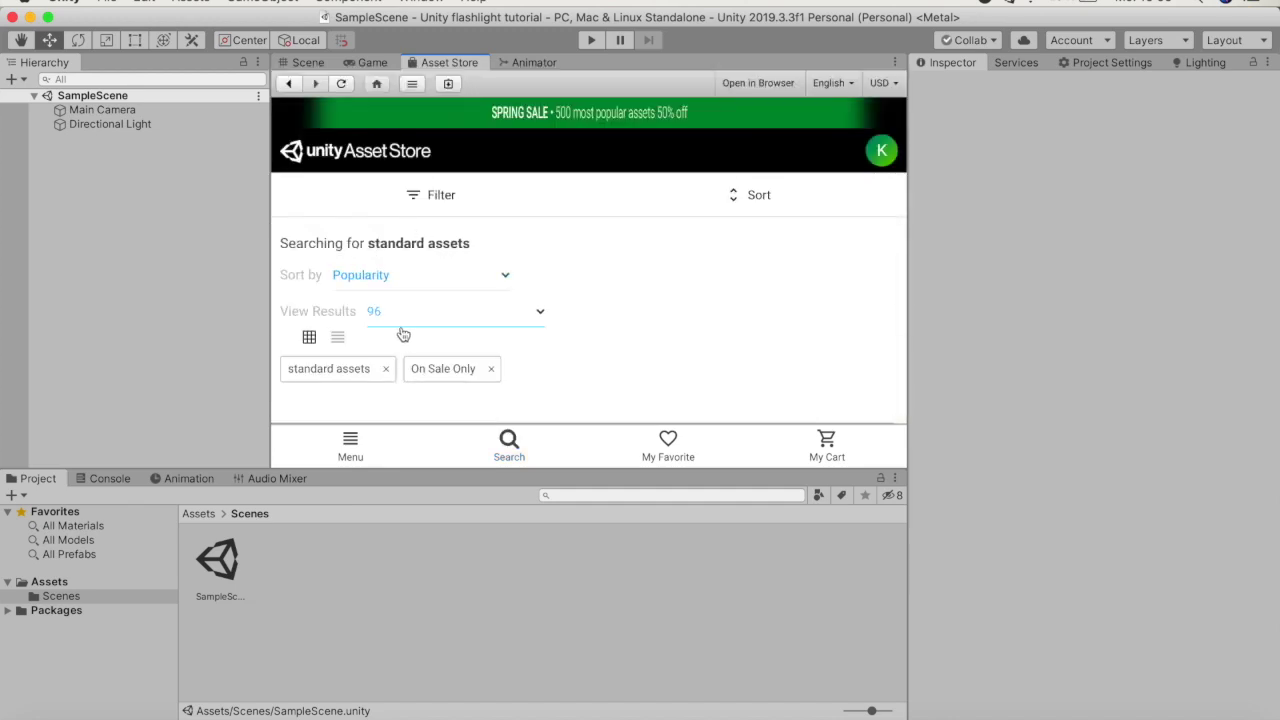
# Look through the on-sale search results for Unity's Standard Assets package.
pyautogui.scroll(-2, 403, 300)
pyautogui.scroll(-3, 403, 303)
pyautogui.scroll(5, 408, 300)
pyautogui.scroll(-6, 566, 340)
pyautogui.scroll(-2, 490, 344)
pyautogui.scroll(7, 489, 343)
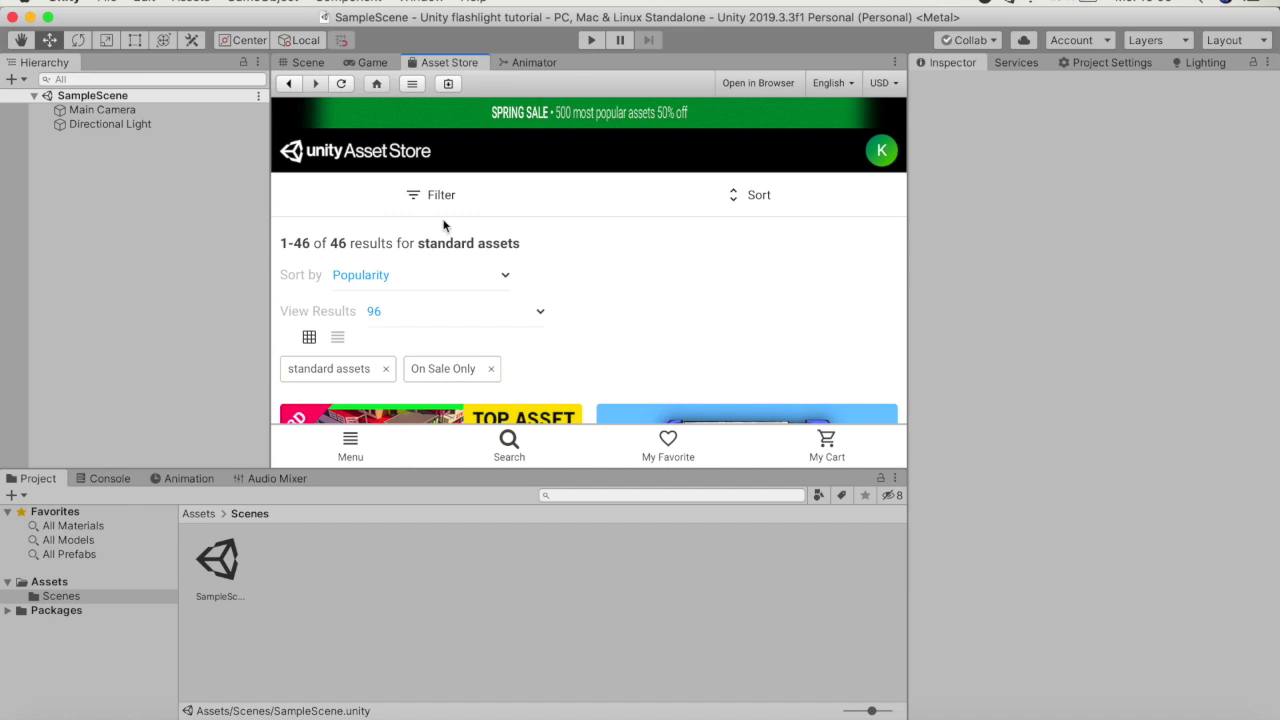
pyautogui.scroll(-10, 401, 364)
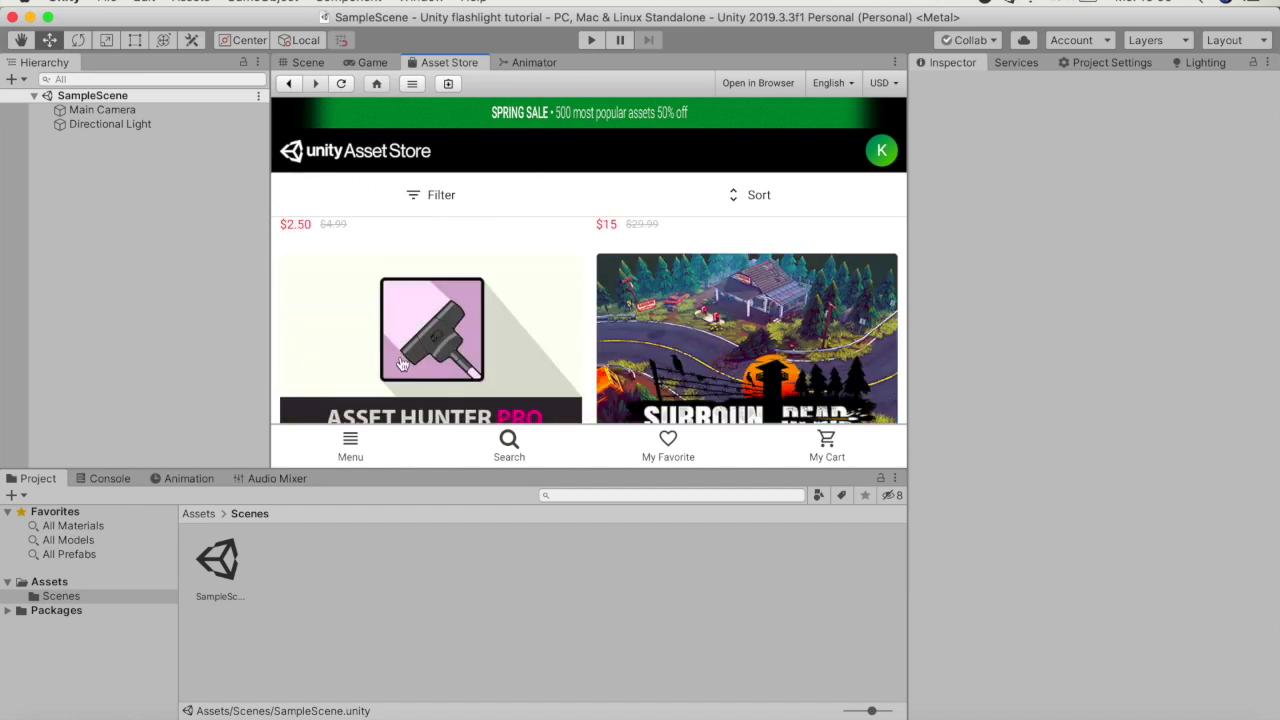
pyautogui.scroll(-10, 401, 364)
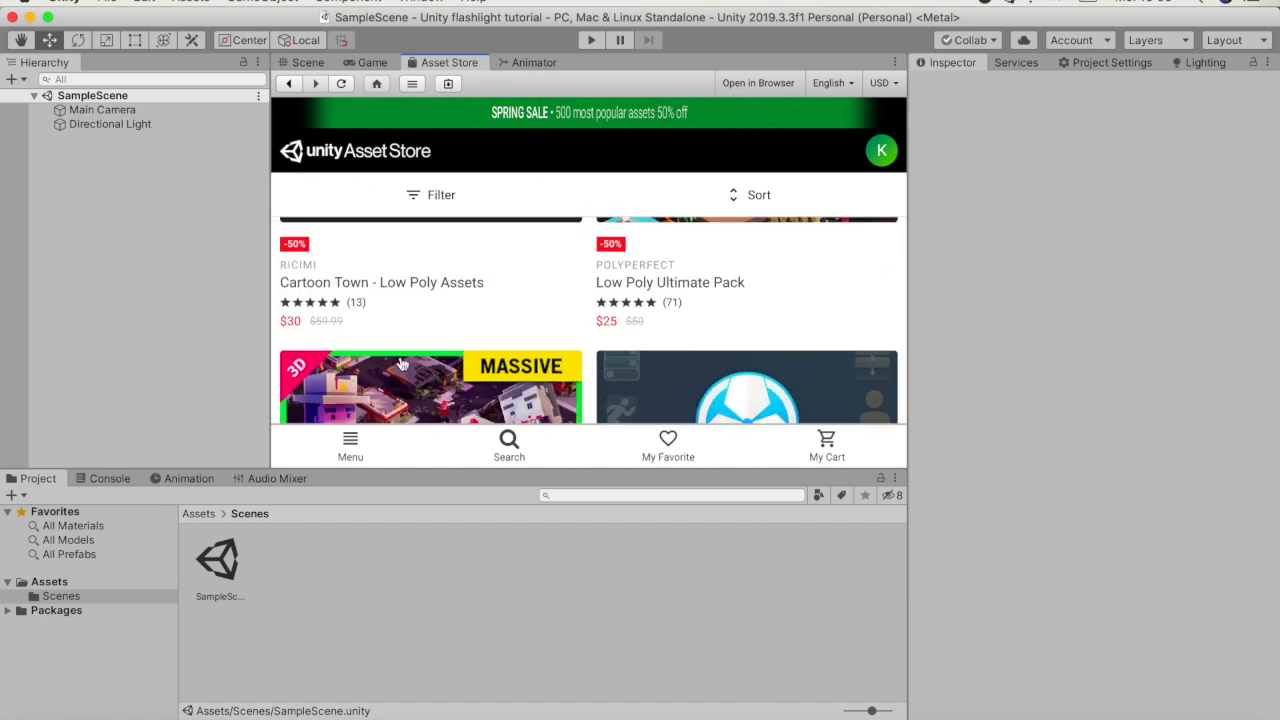
pyautogui.scroll(10, 401, 364)
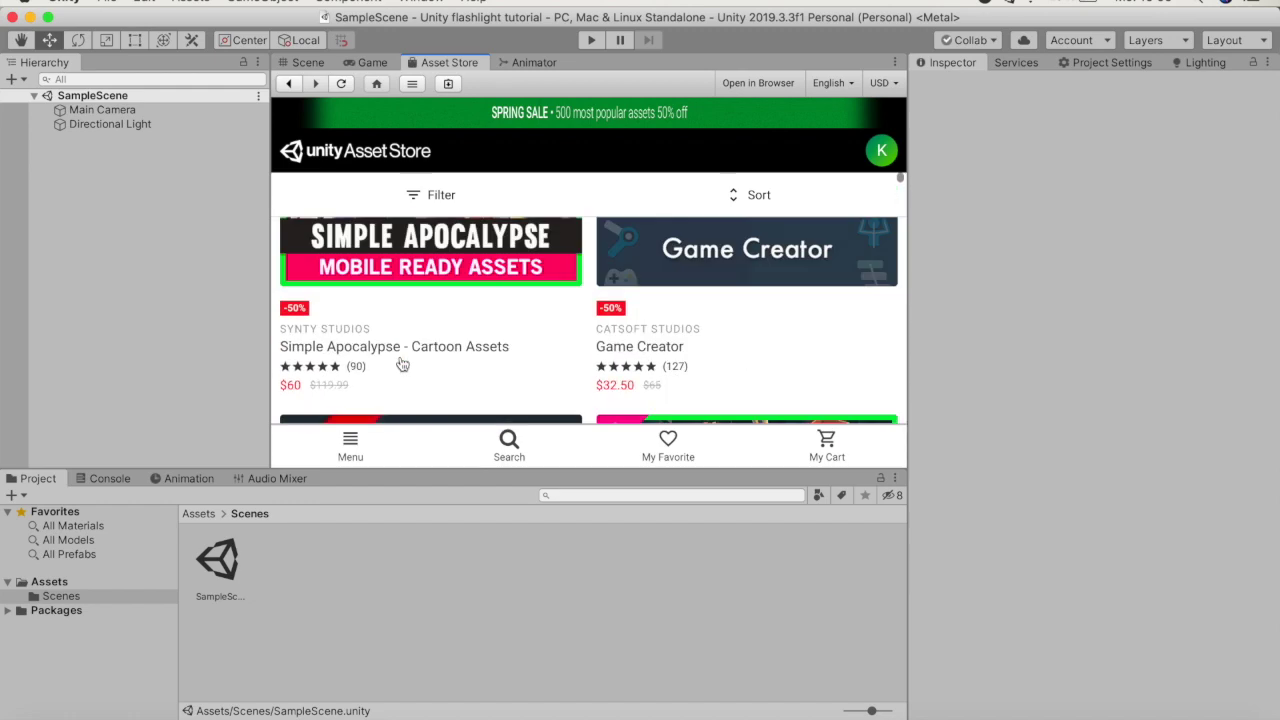
pyautogui.scroll(10, 401, 363)
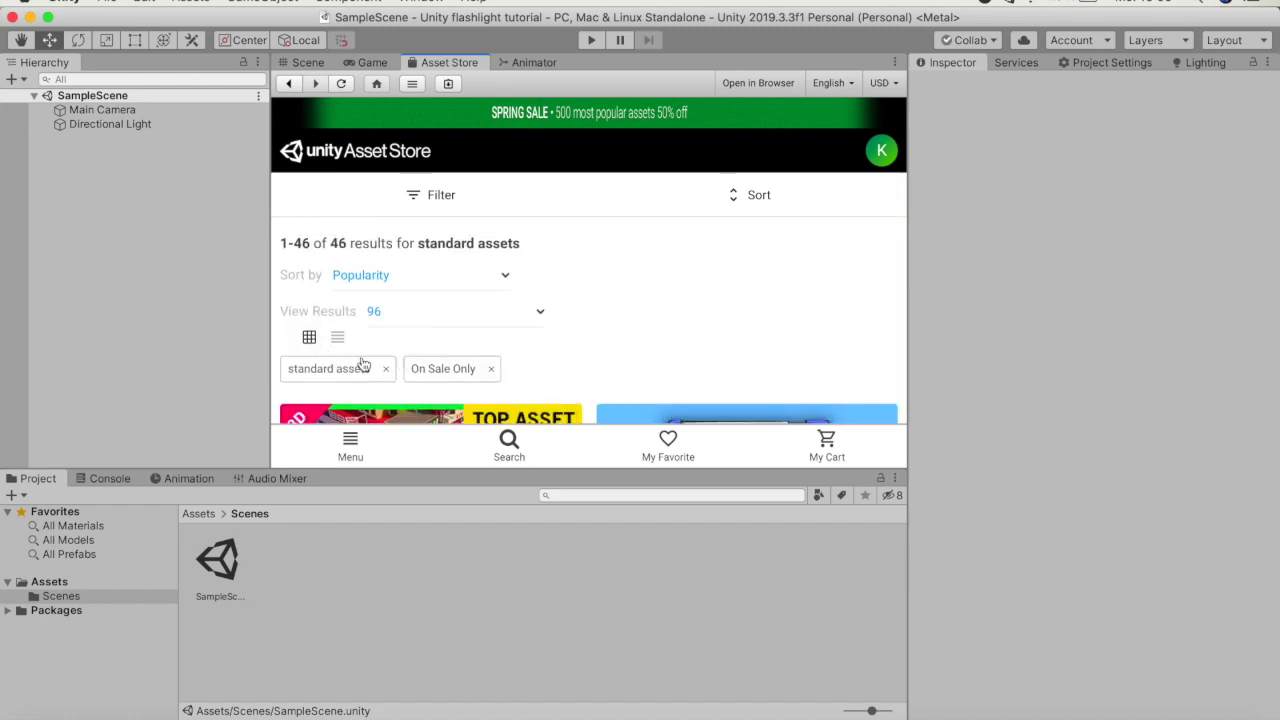
# Remove the "standard assets" search filter and browse the on-sale asset listings.
pyautogui.click(385, 369)
pyautogui.scroll(-10, 491, 323)
pyautogui.scroll(-10, 491, 325)
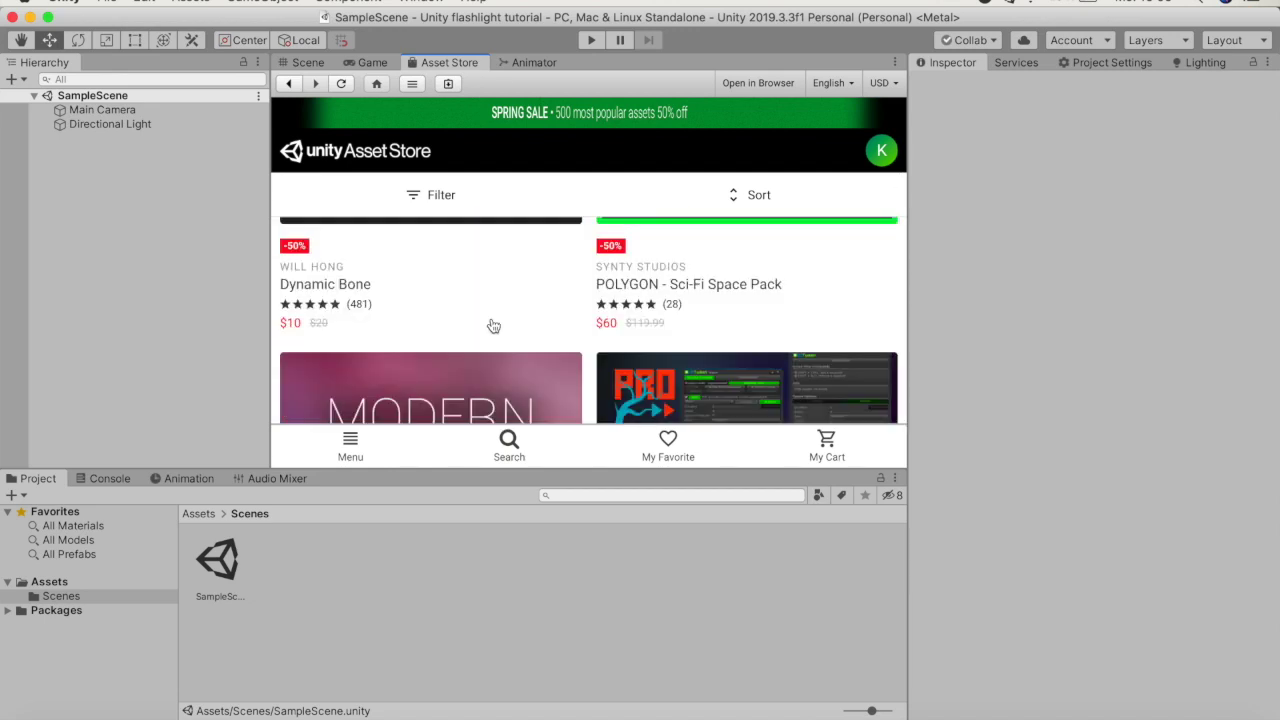
pyautogui.scroll(-5, 491, 325)
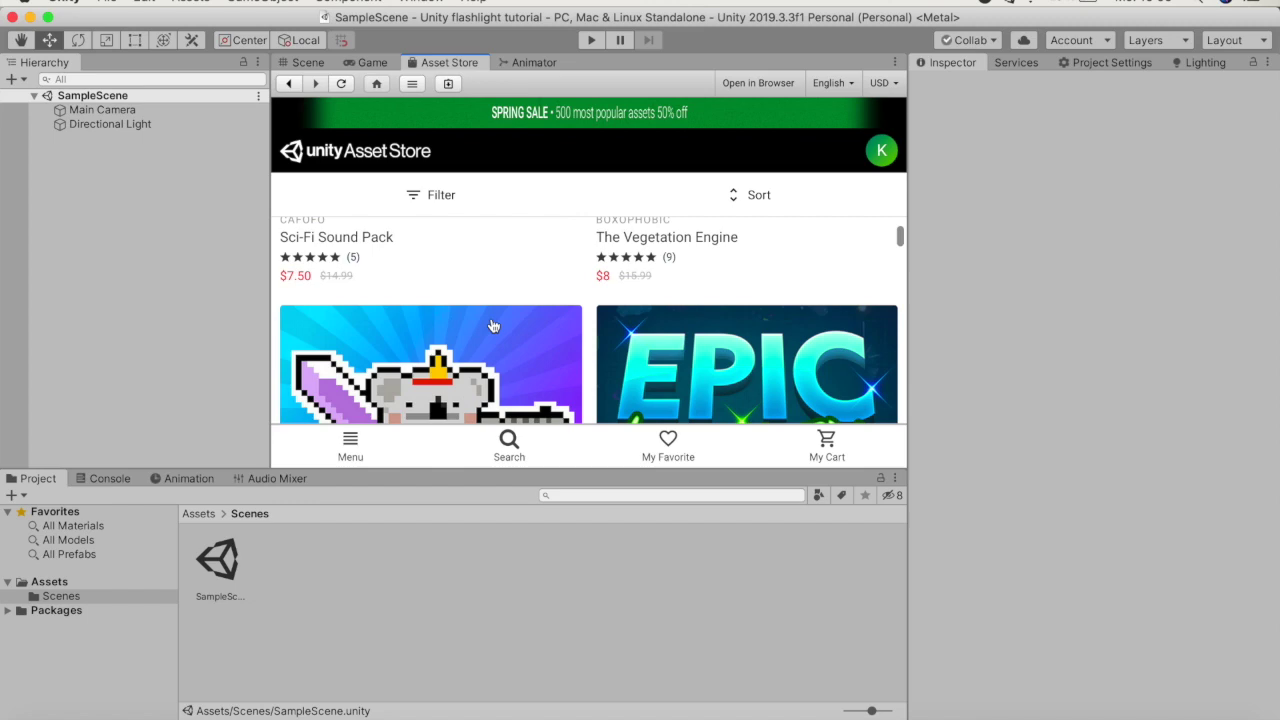
pyautogui.scroll(-10, 492, 325)
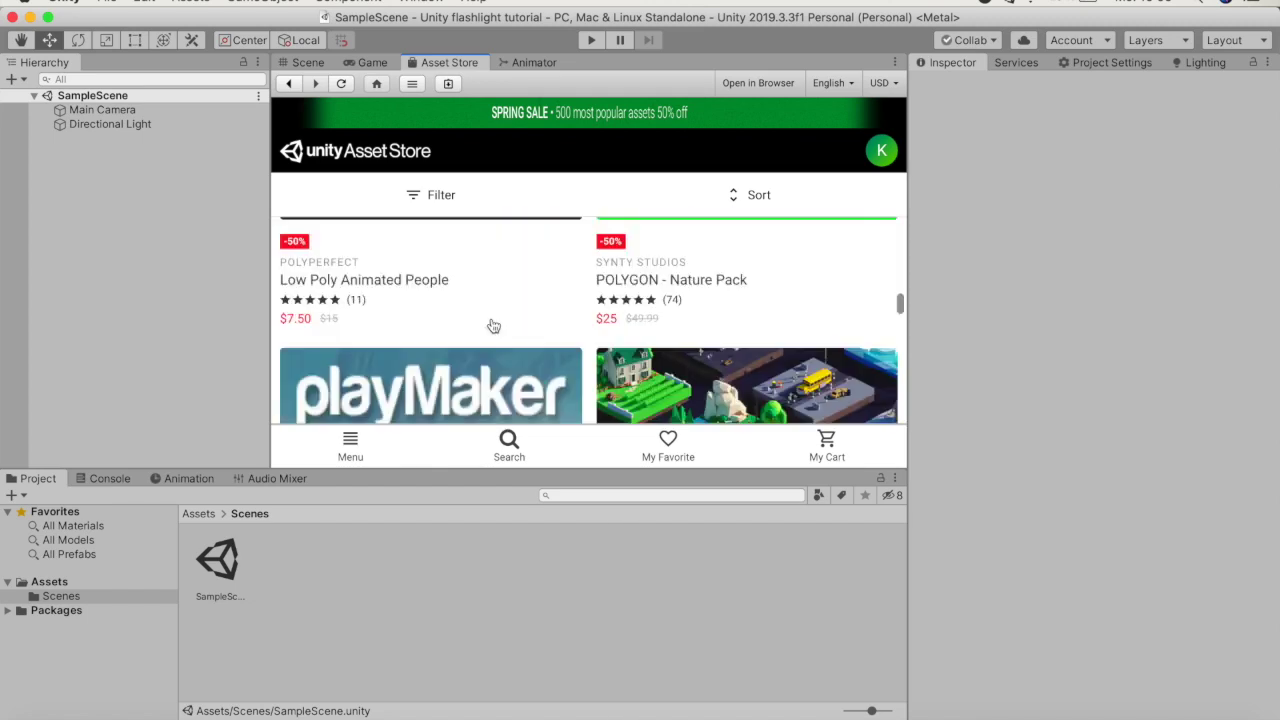
pyautogui.scroll(12, 459, 287)
# Search the Asset Store again for "standard assets" using the suggested term.
pyautogui.click(500, 438)
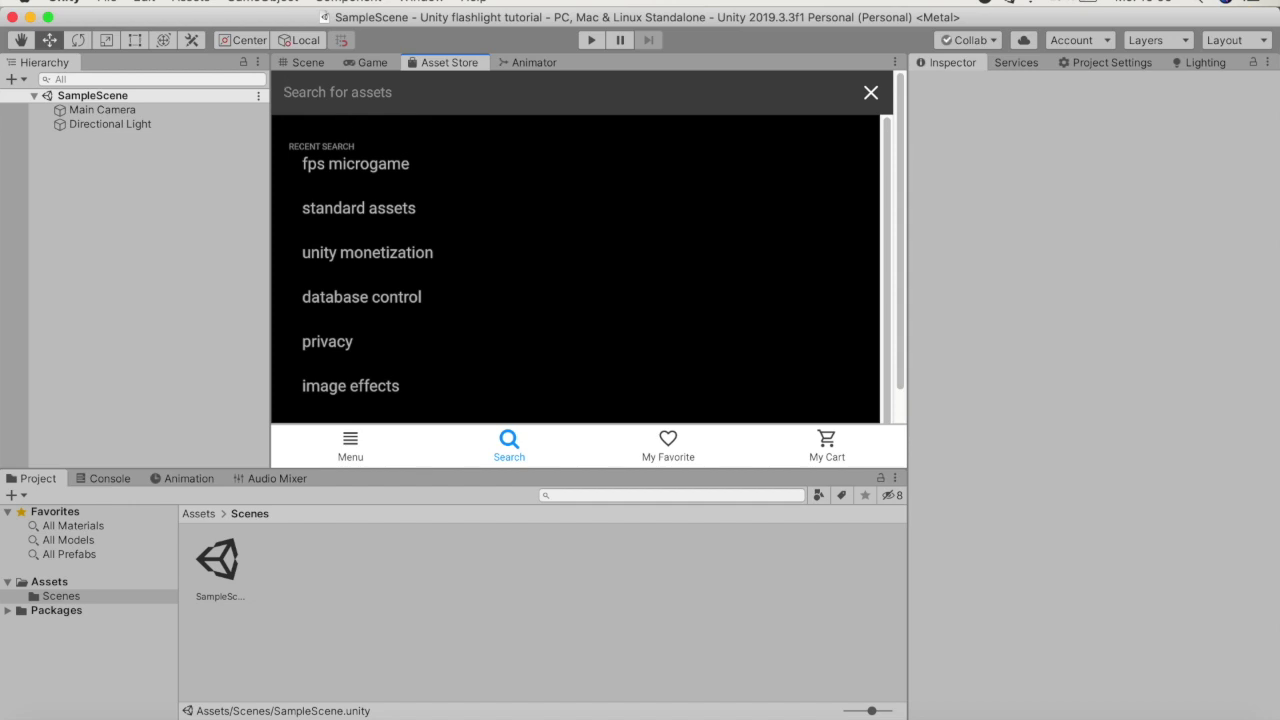
pyautogui.write('as')
pyautogui.press('BackSpace')
pyautogui.press('BackSpace')
pyautogui.write('standa')
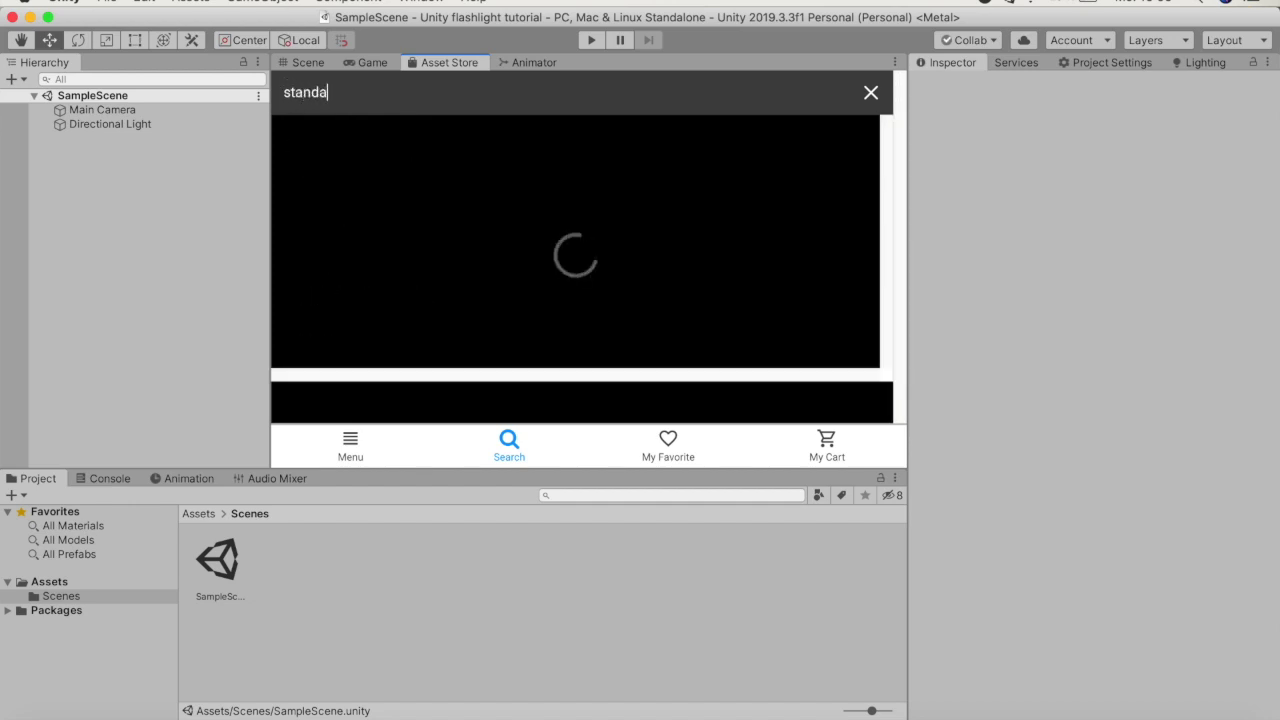
pyautogui.write('r')
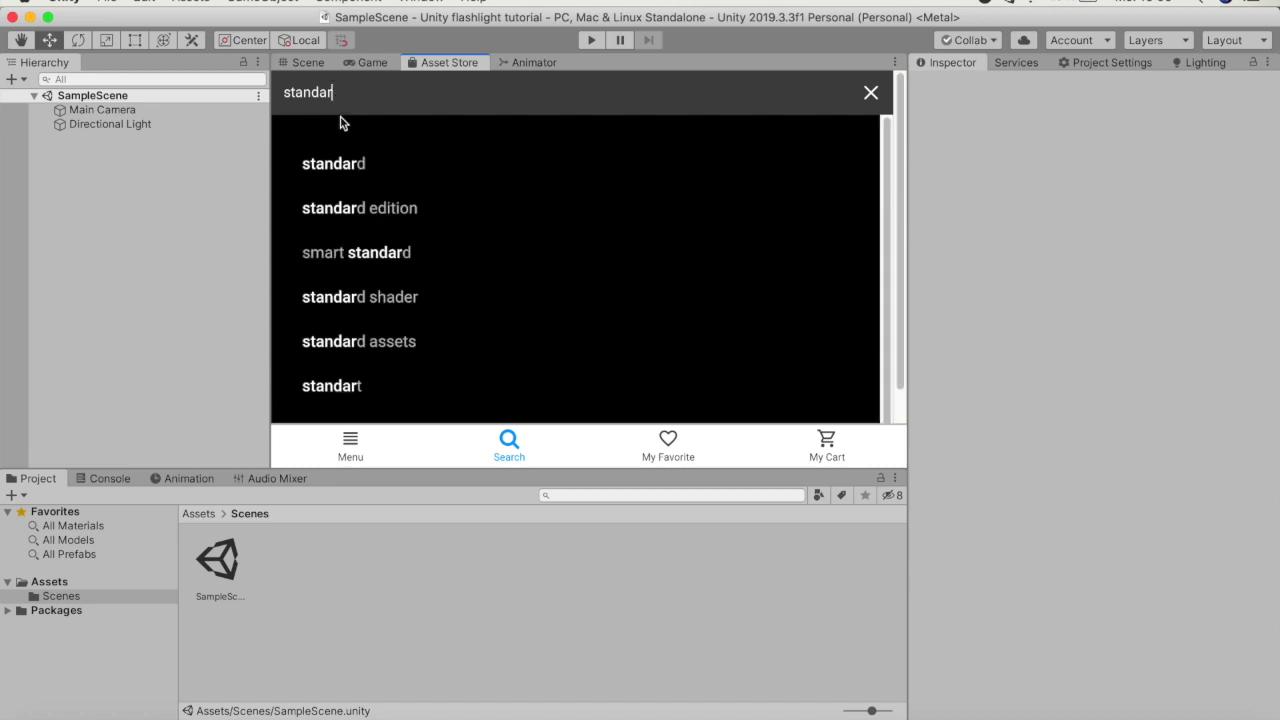
pyautogui.click(358, 342)
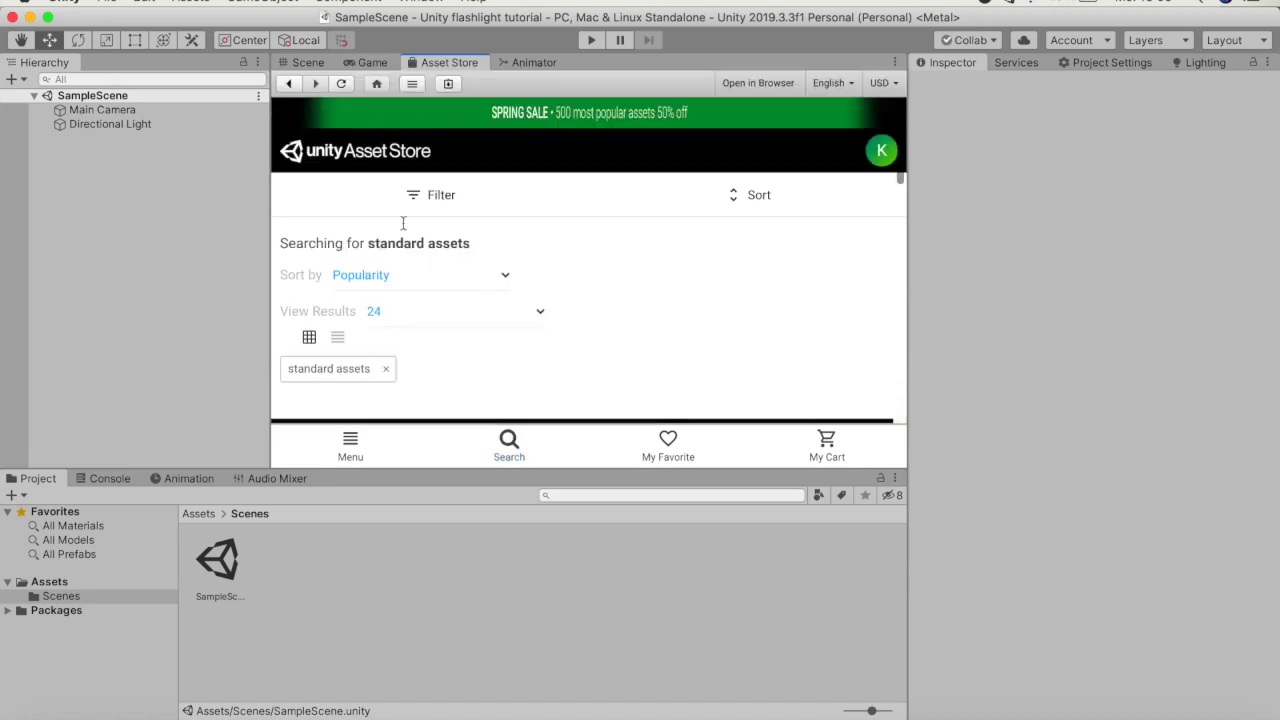
# Open the free Standard Assets (for Unity 2018.4) package page and start its import.
pyautogui.scroll(-5, 420, 290)
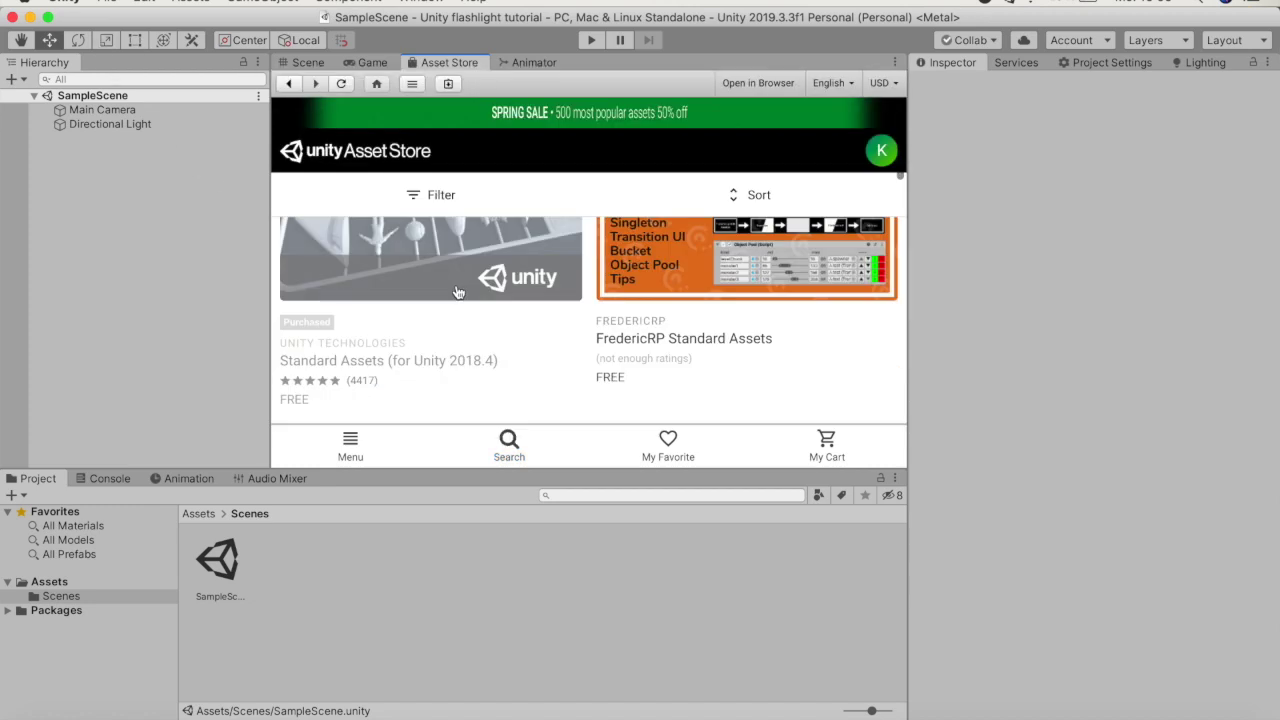
pyautogui.click(345, 355)
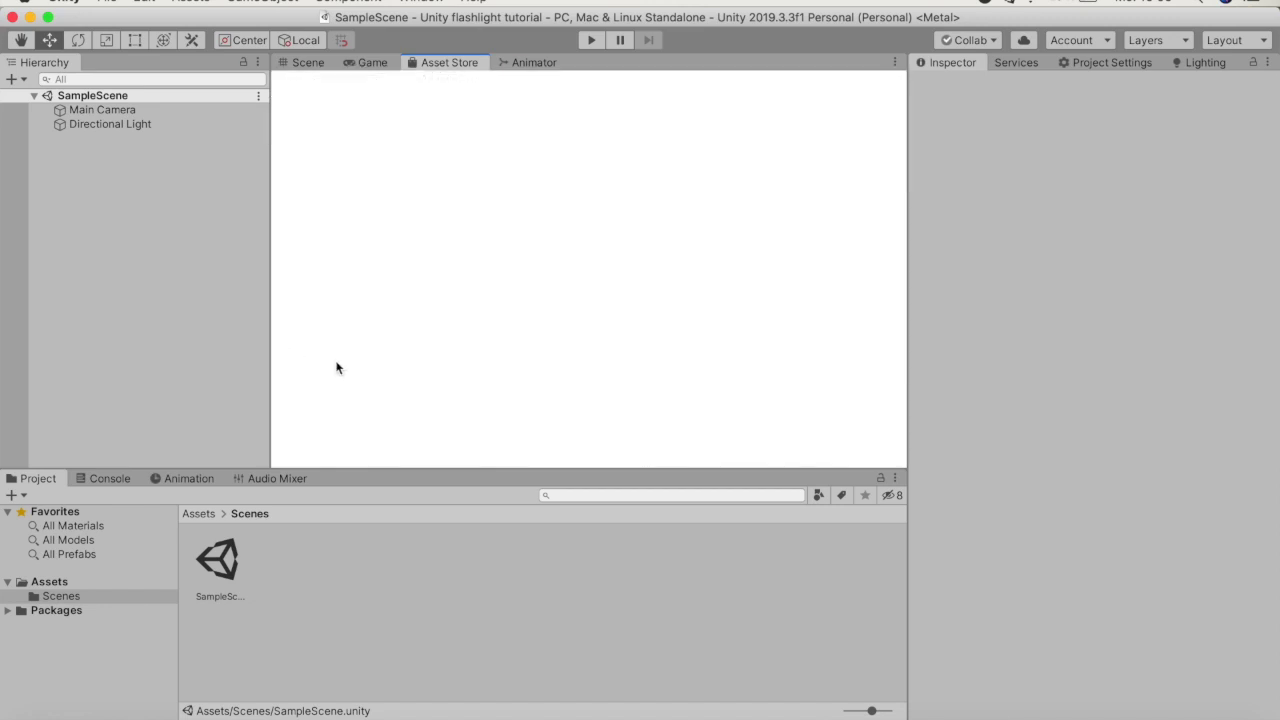
pyautogui.scroll(-3, 495, 291)
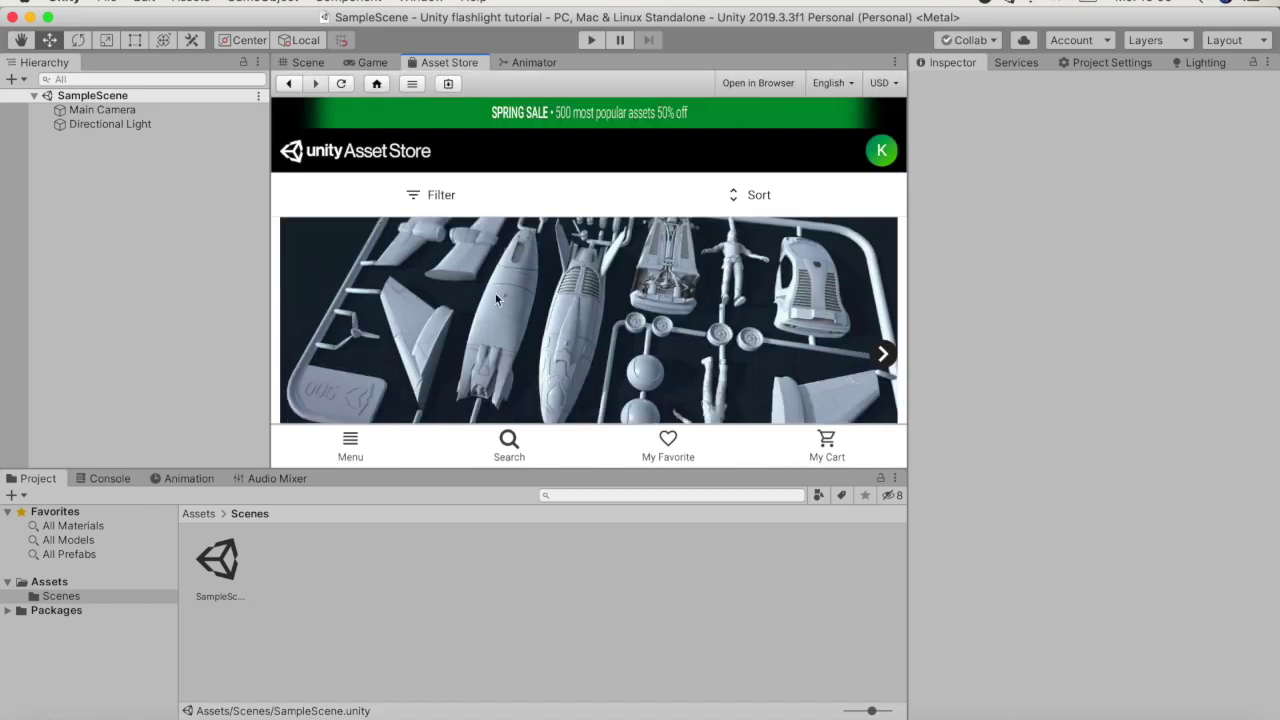
pyautogui.scroll(-3, 407, 306)
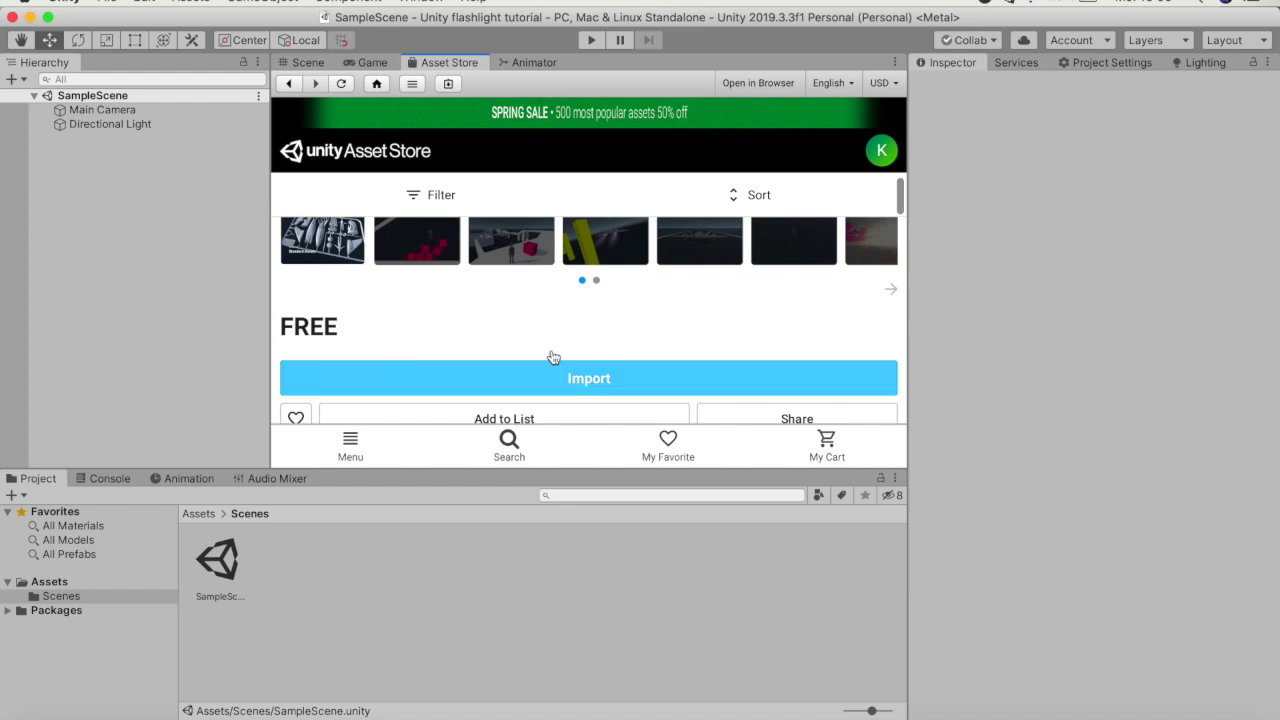
pyautogui.click(500, 372)
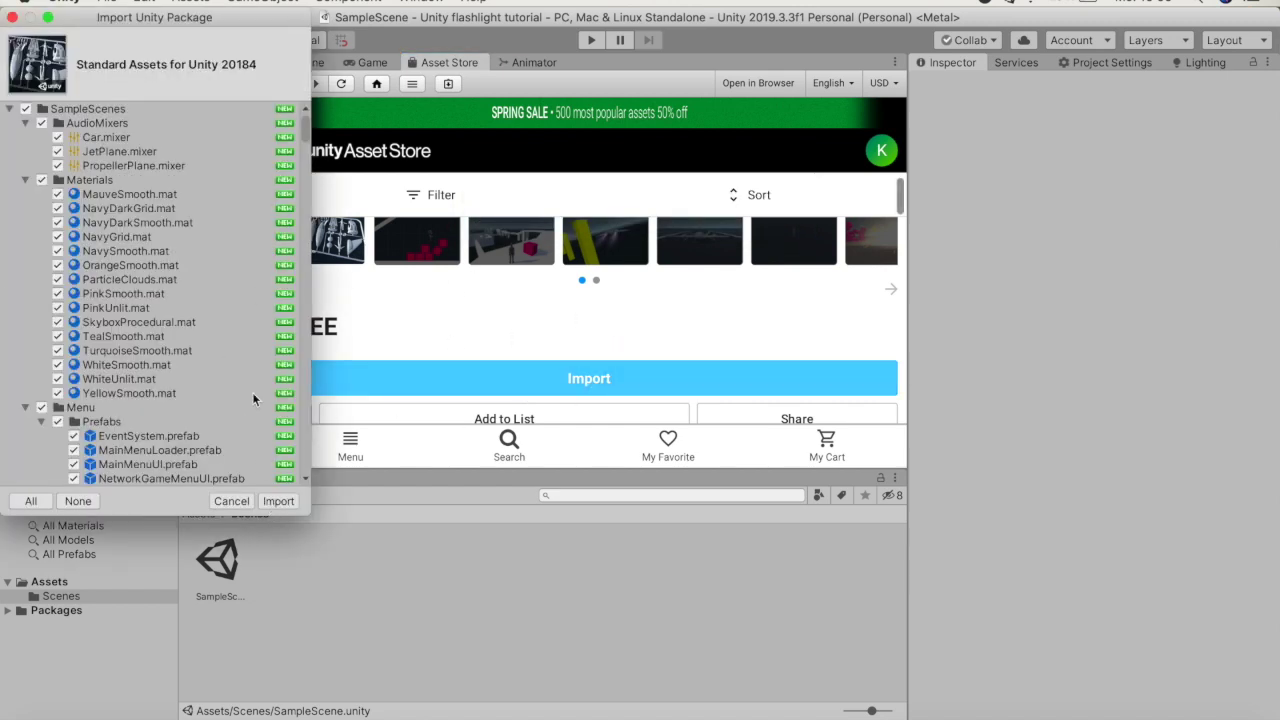
# Review the Standard Assets package contents and import all of its items into the project.
pyautogui.scroll(-20, 218, 418)
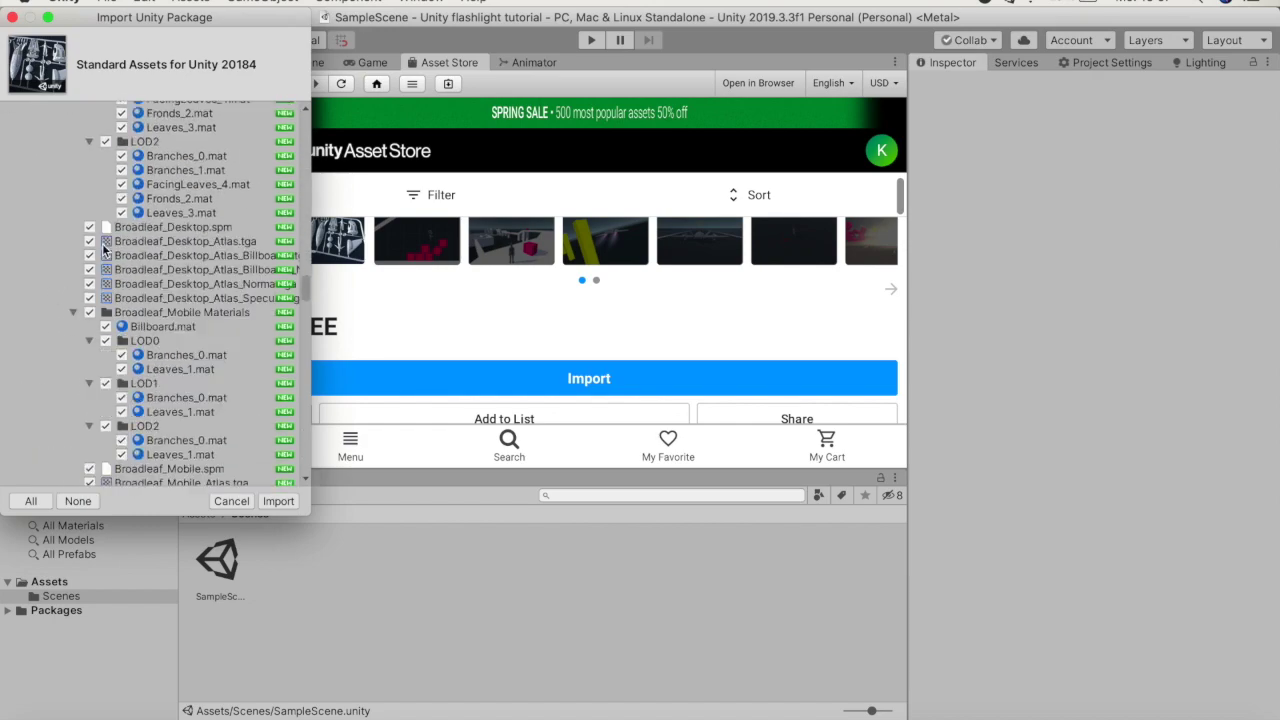
pyautogui.scroll(-15, 114, 243)
pyautogui.scroll(5, 476, 228)
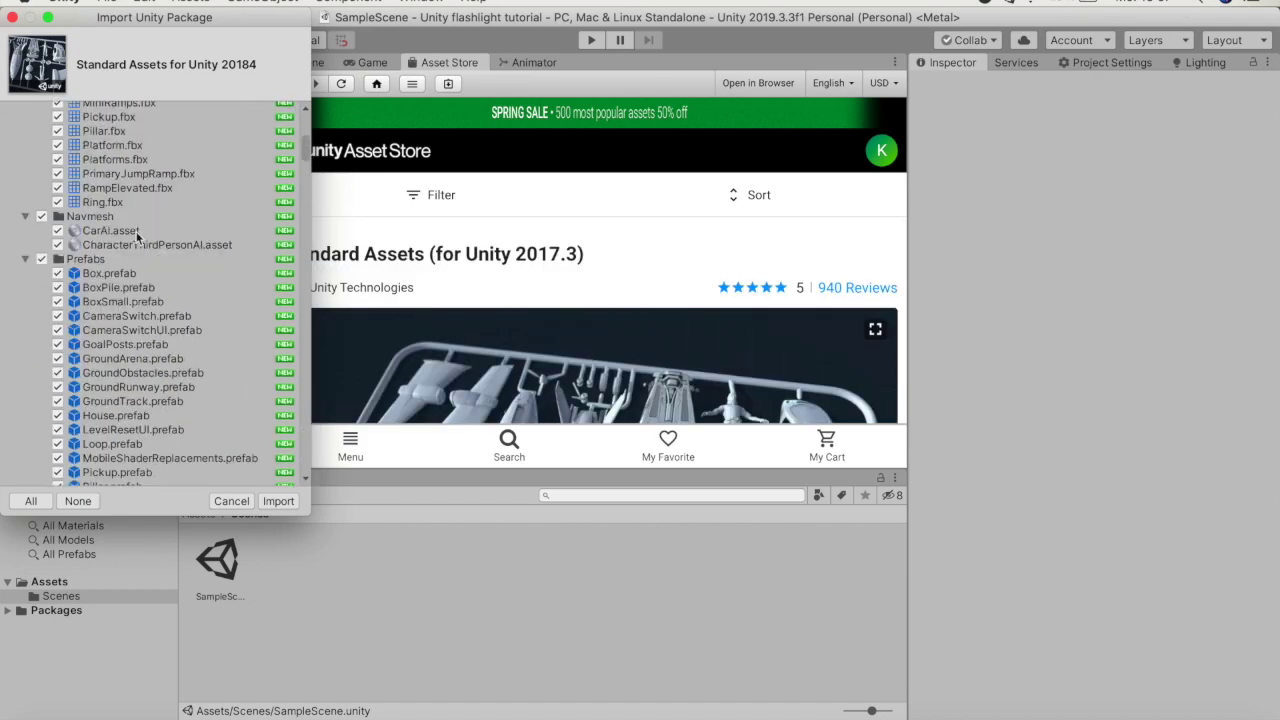
pyautogui.scroll(15, 86, 237)
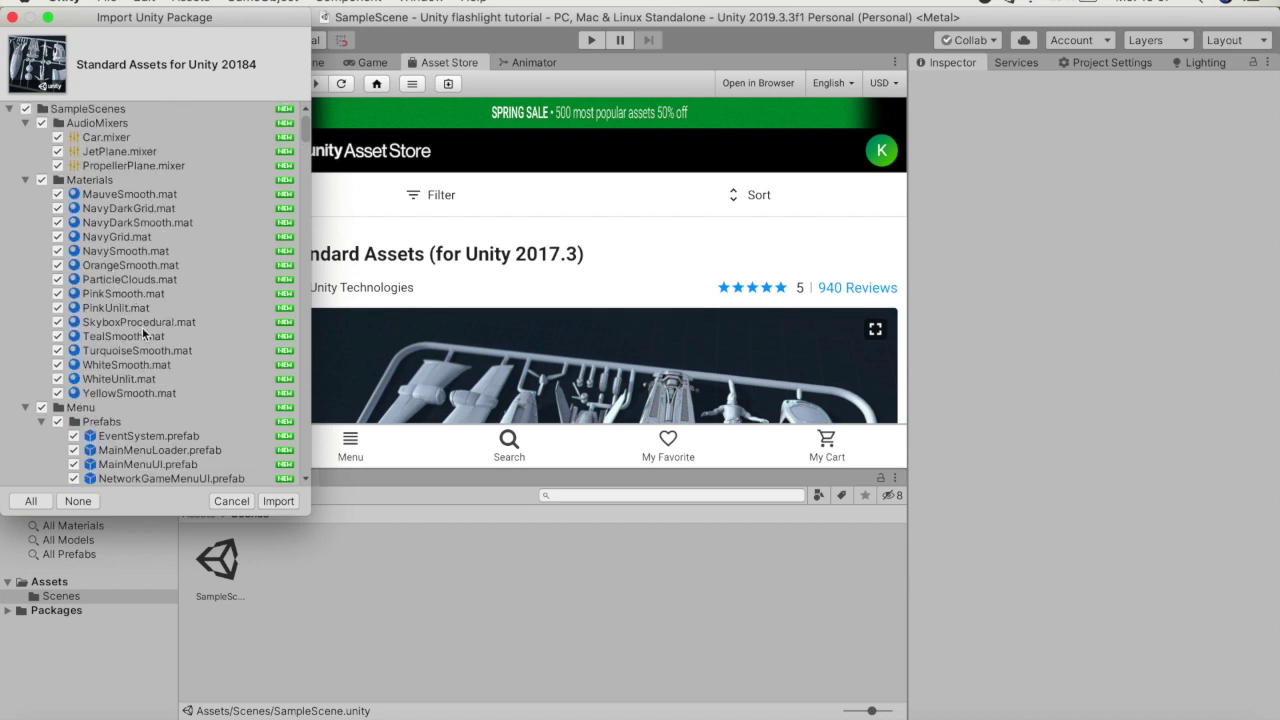
pyautogui.click(278, 502)
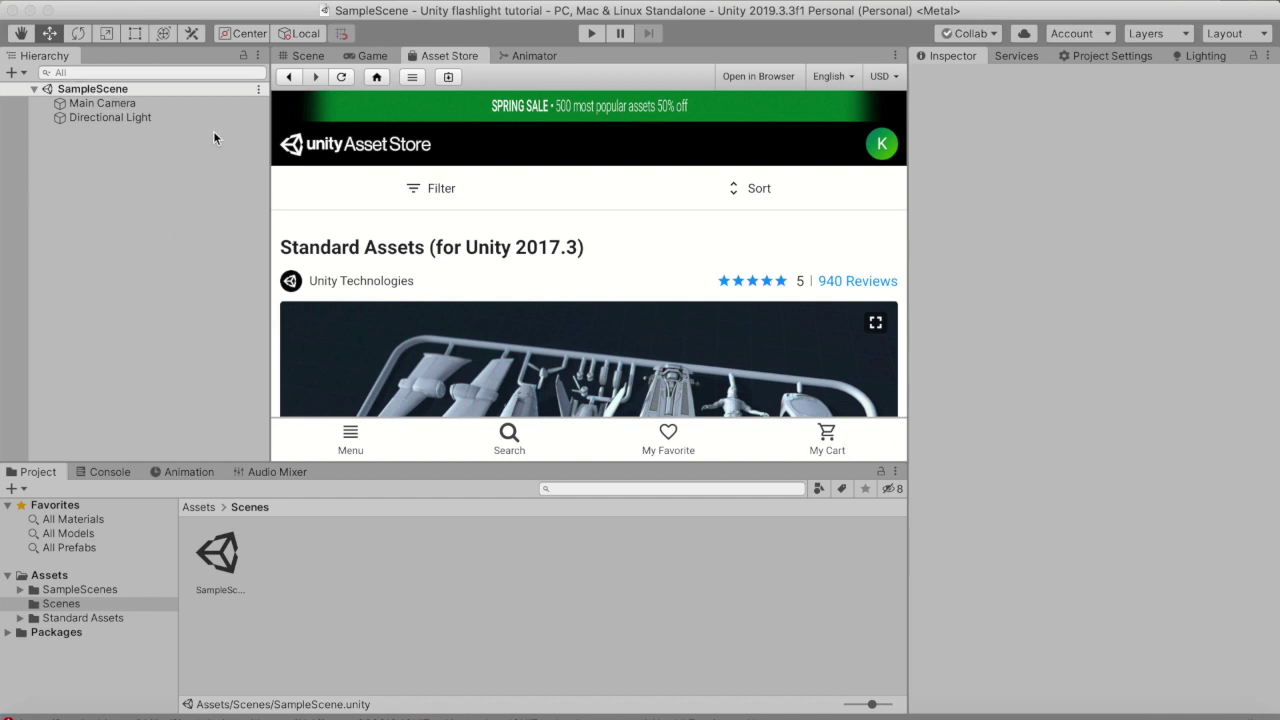
# Locate the script that causes the GUIText compile error by following the console entry to its file in the project assets.
pyautogui.click(294, 56)
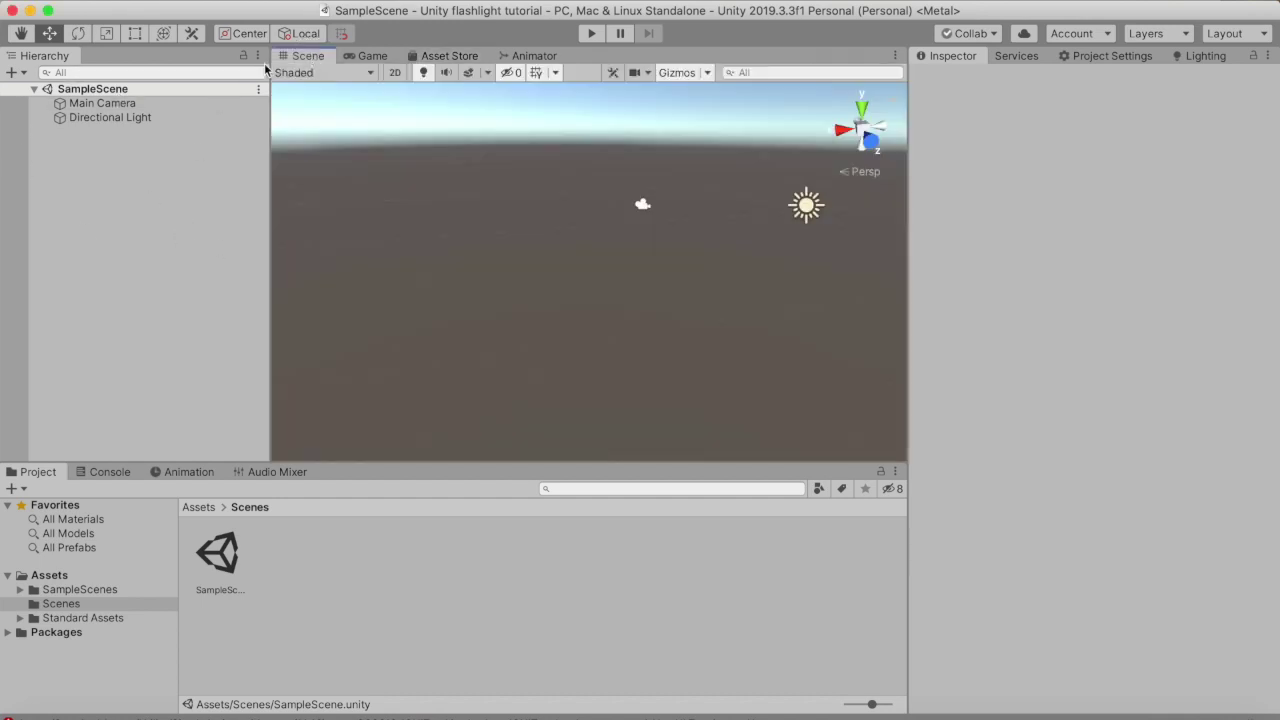
pyautogui.click(104, 474)
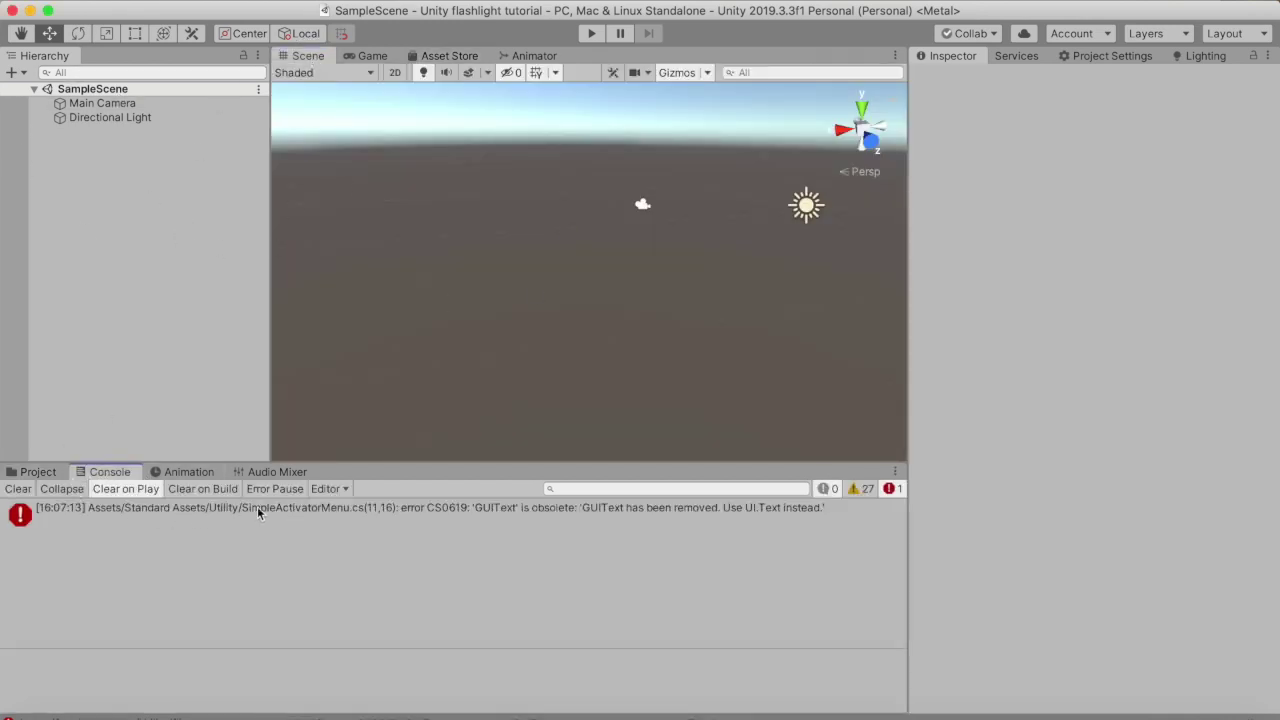
pyautogui.click(427, 507)
pyautogui.click(56, 474)
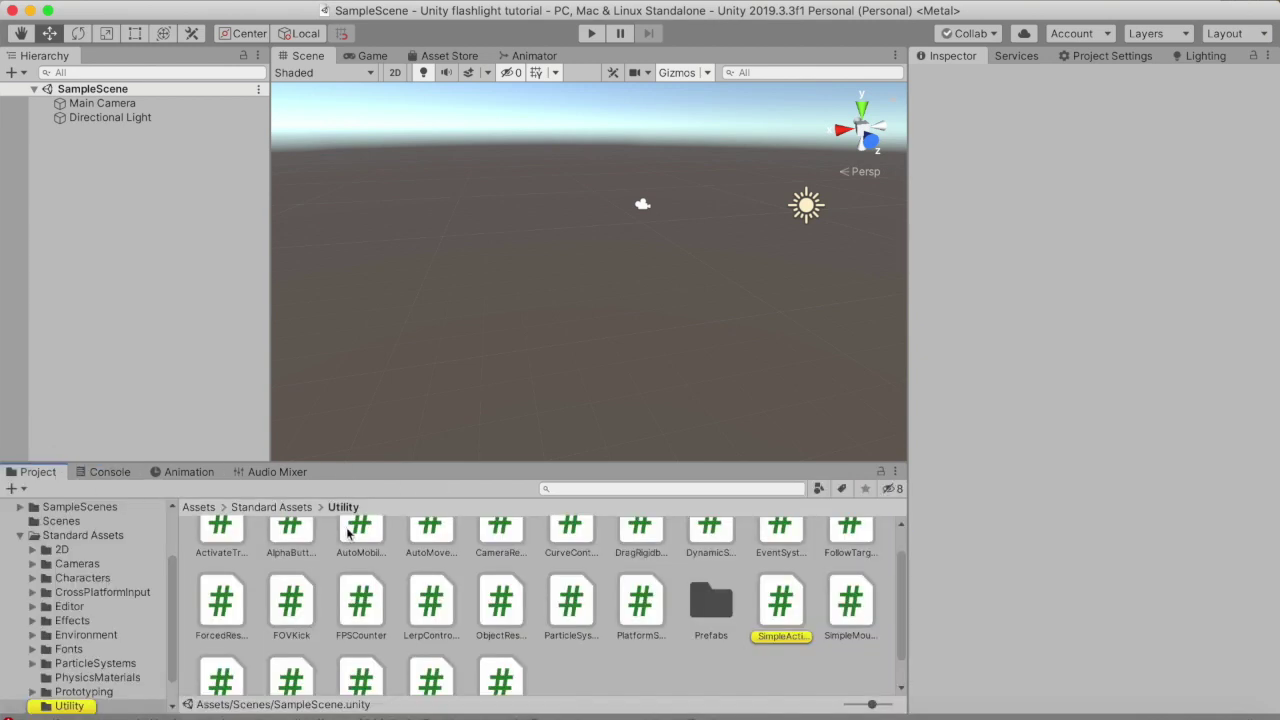
# Delete the SimpleActivatorMenu script from the Standard Assets Utility folder and confirm the deletion.
pyautogui.rightClick(780, 603)
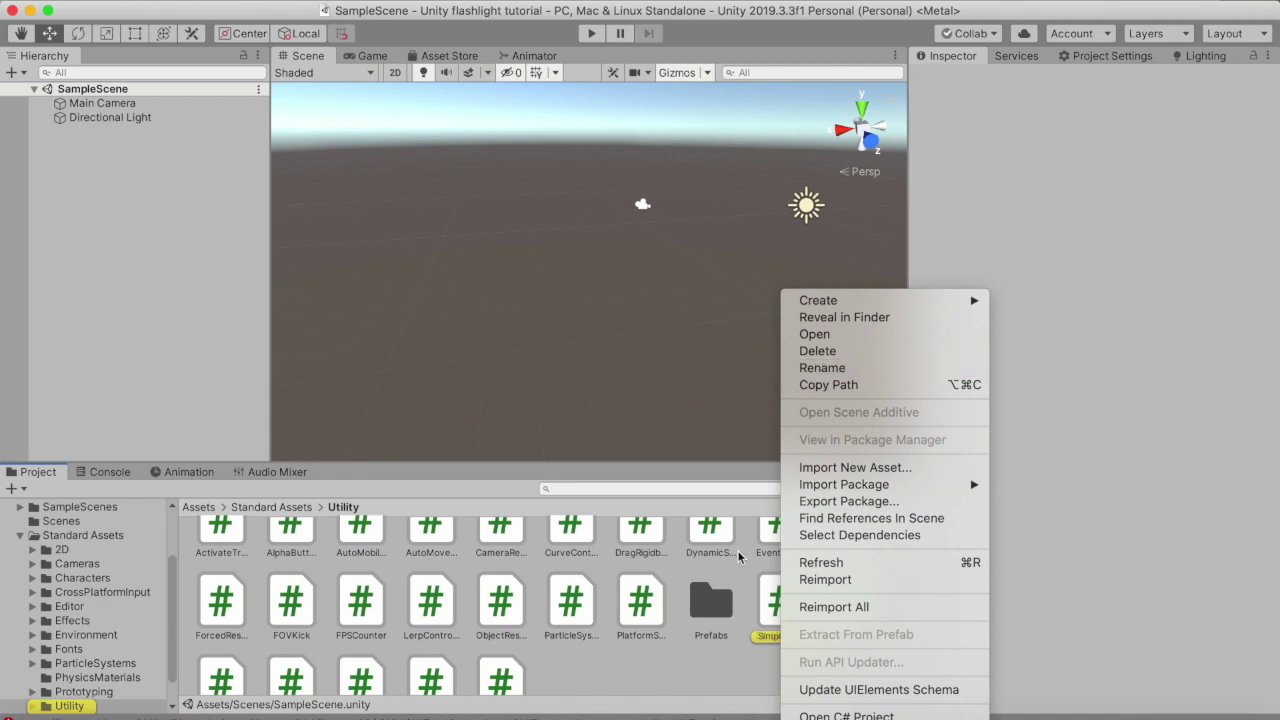
pyautogui.click(773, 654)
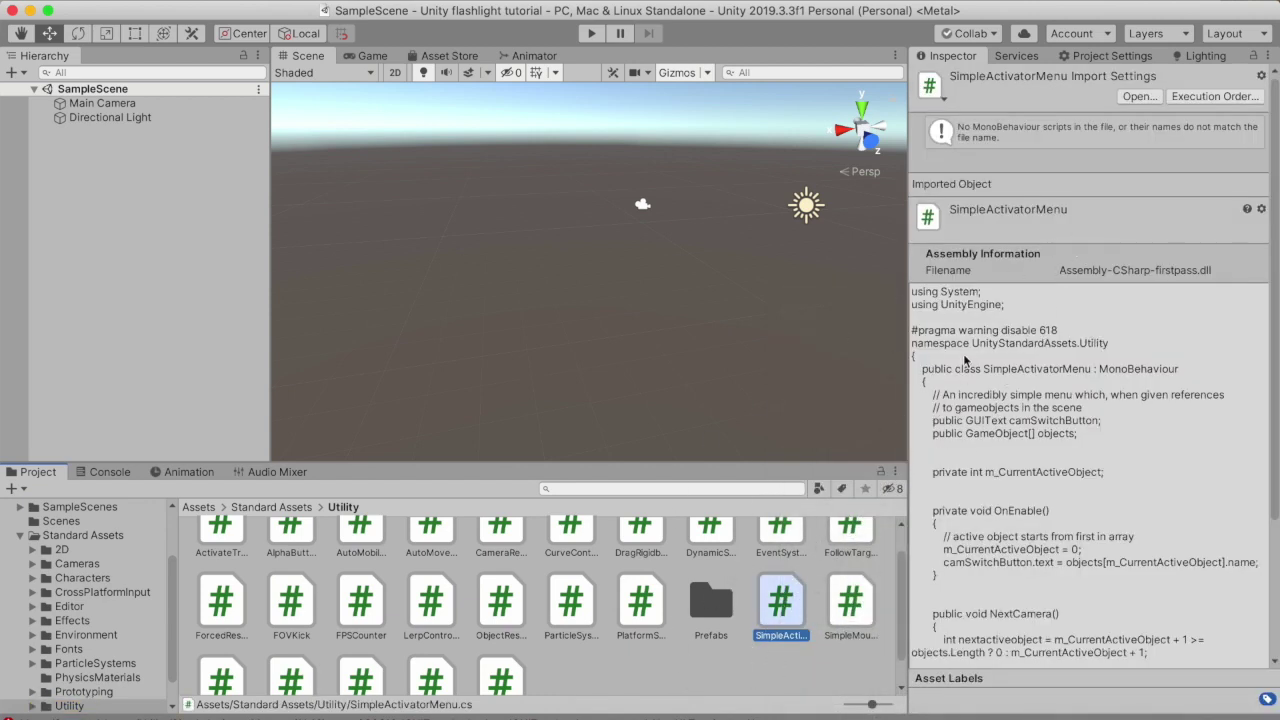
pyautogui.rightClick(770, 601)
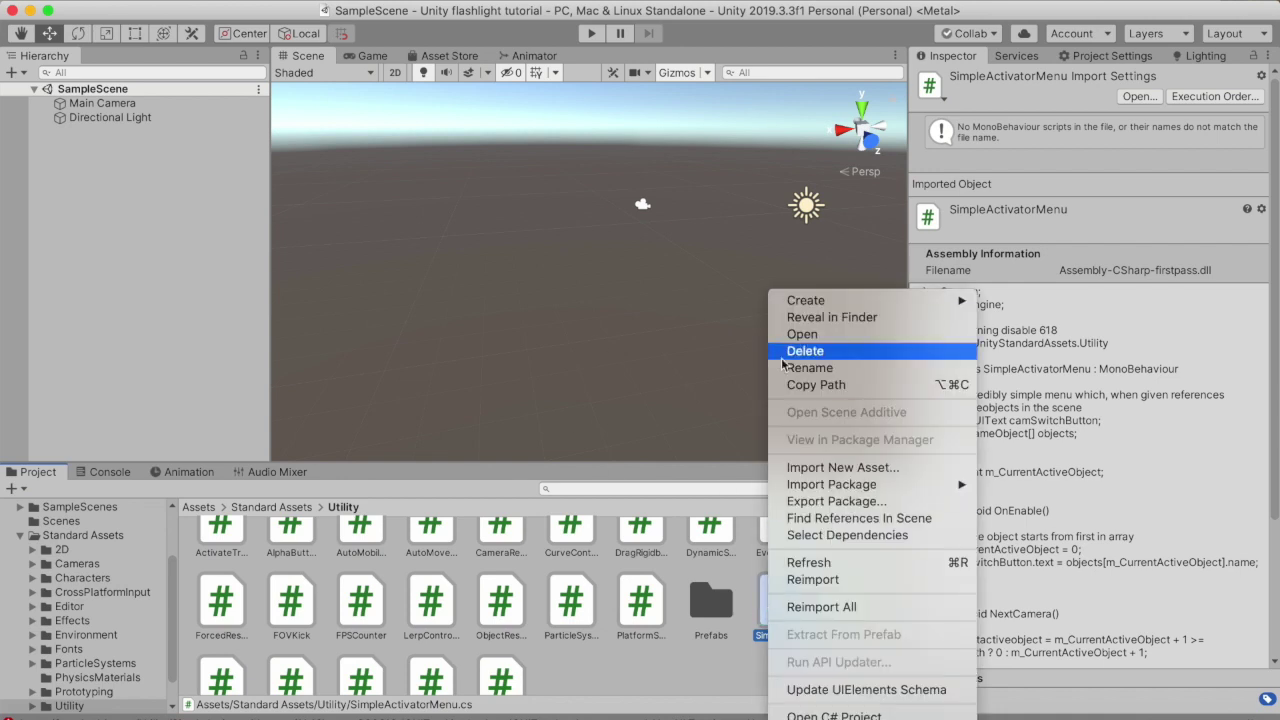
pyautogui.click(820, 357)
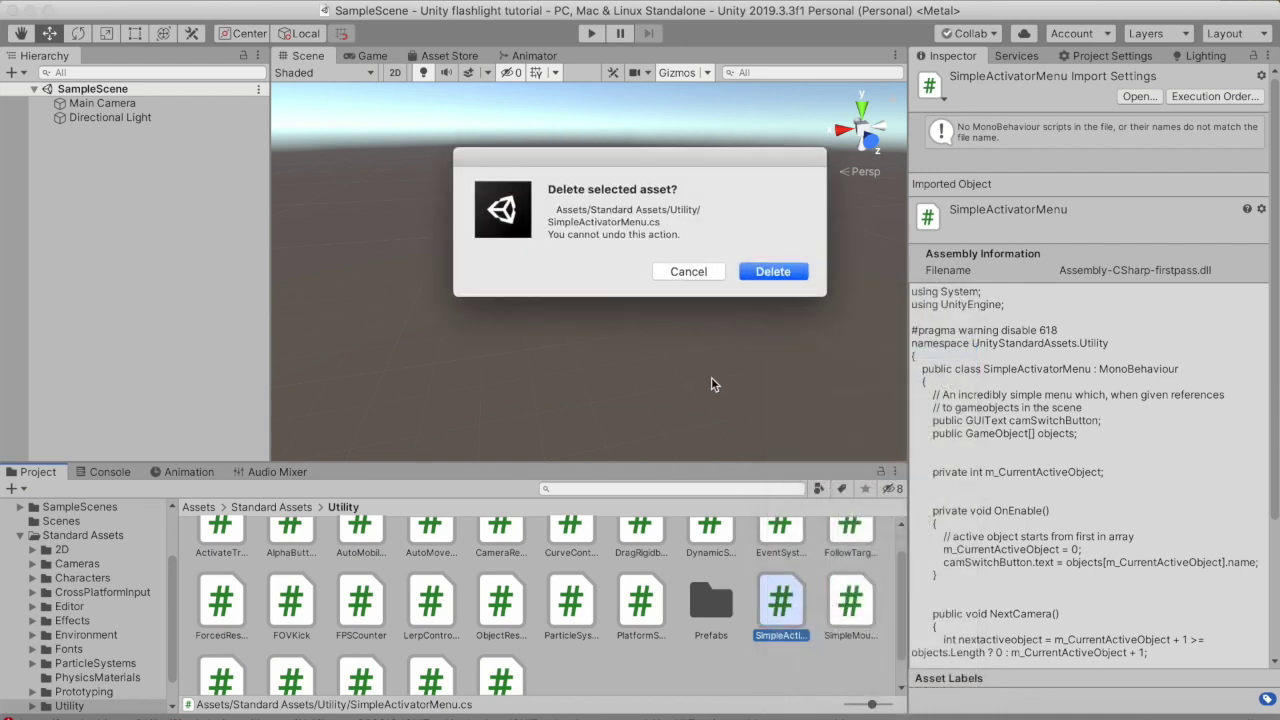
pyautogui.click(762, 274)
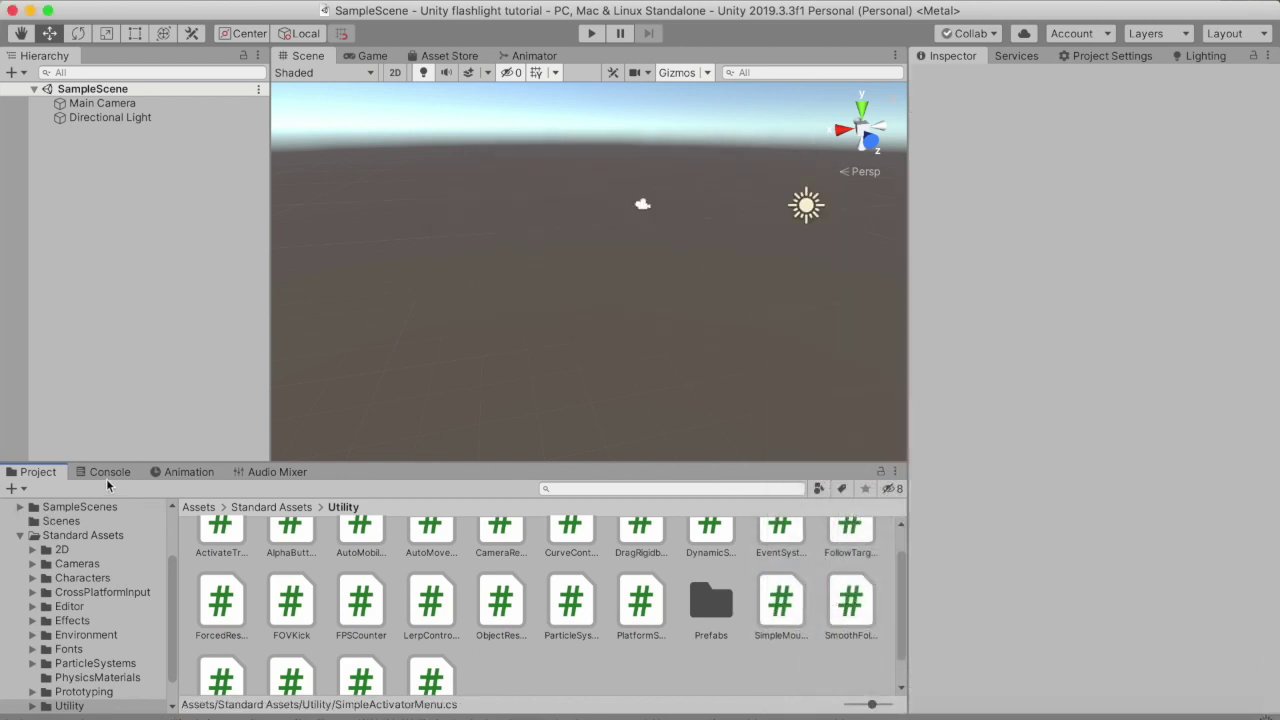
# Run the scene in play mode to check that the project compiles, and stop it.
pyautogui.click(104, 474)
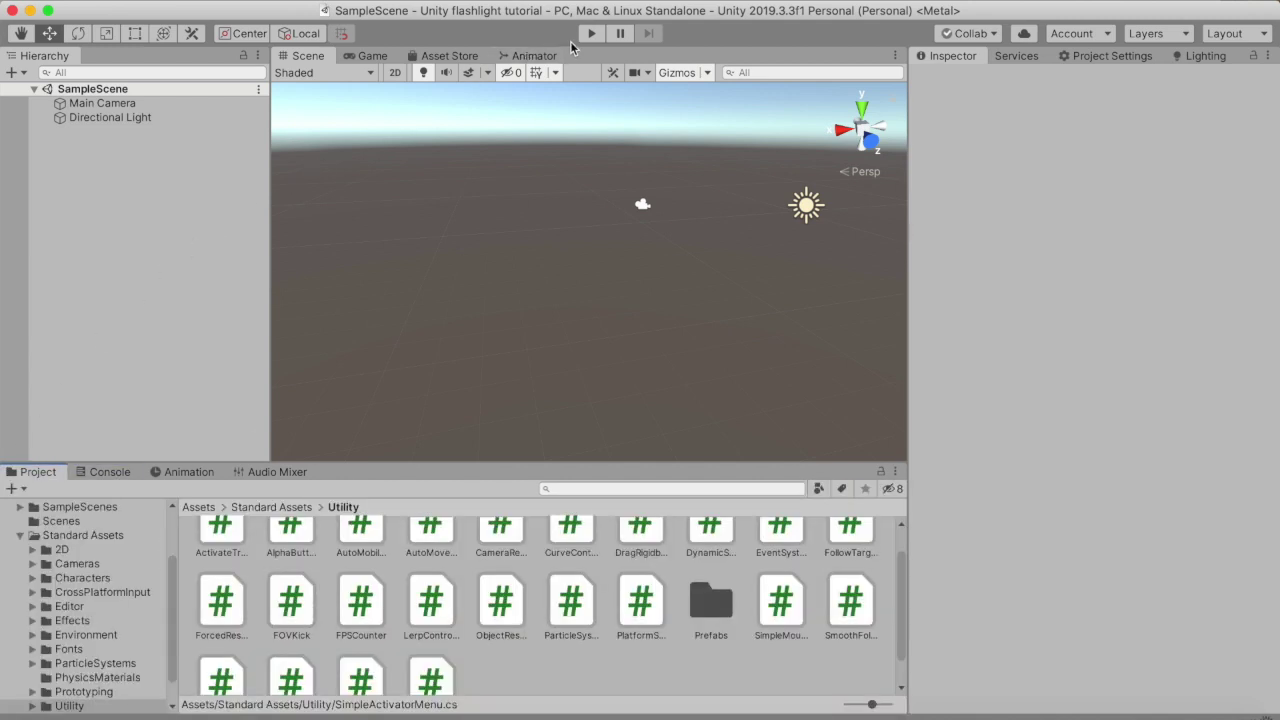
pyautogui.click(591, 34)
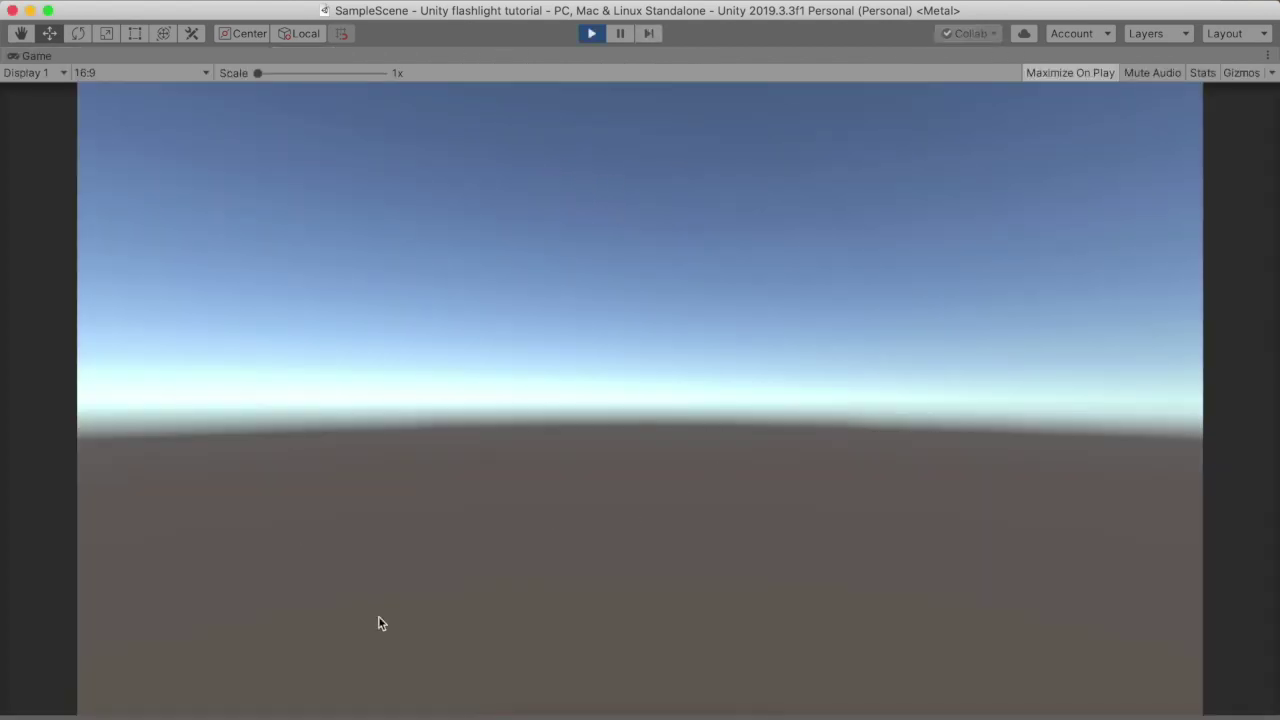
pyautogui.click(469, 499)
pyautogui.click(739, 404)
pyautogui.click(597, 42)
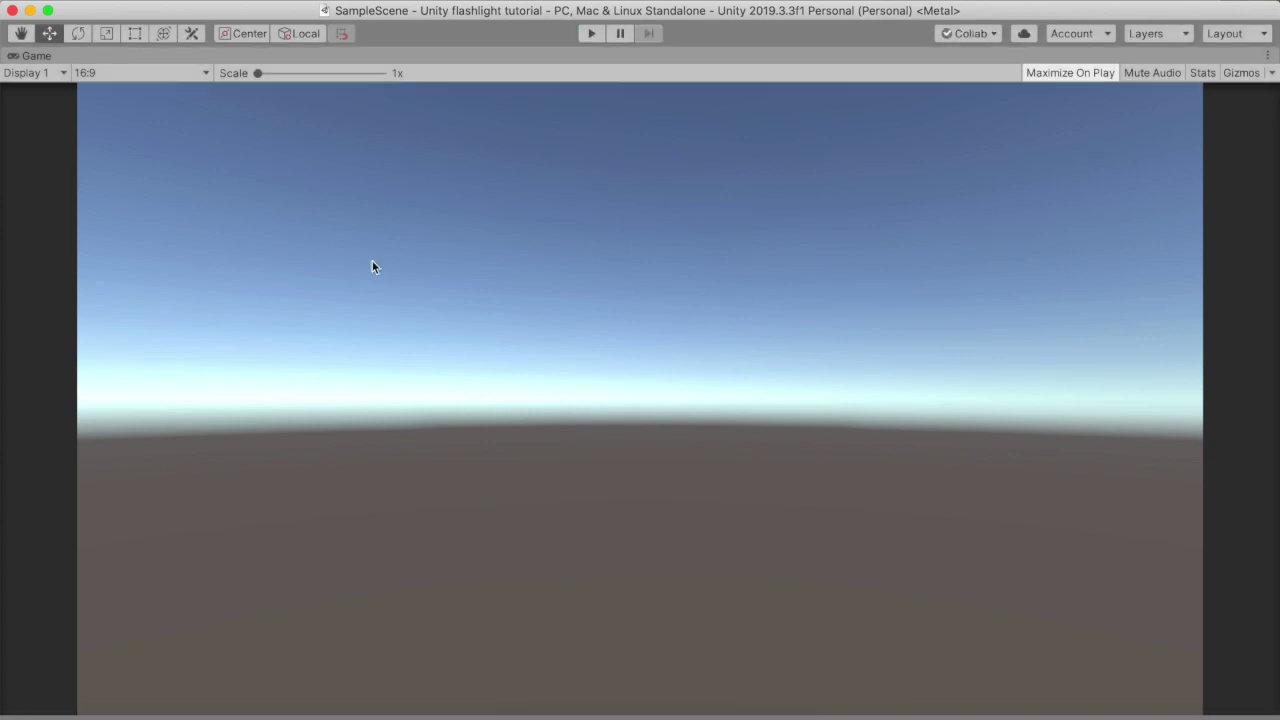
# Return the project browser to the Assets root folder and delete the Main Camera from the scene.
pyautogui.click(200, 510)
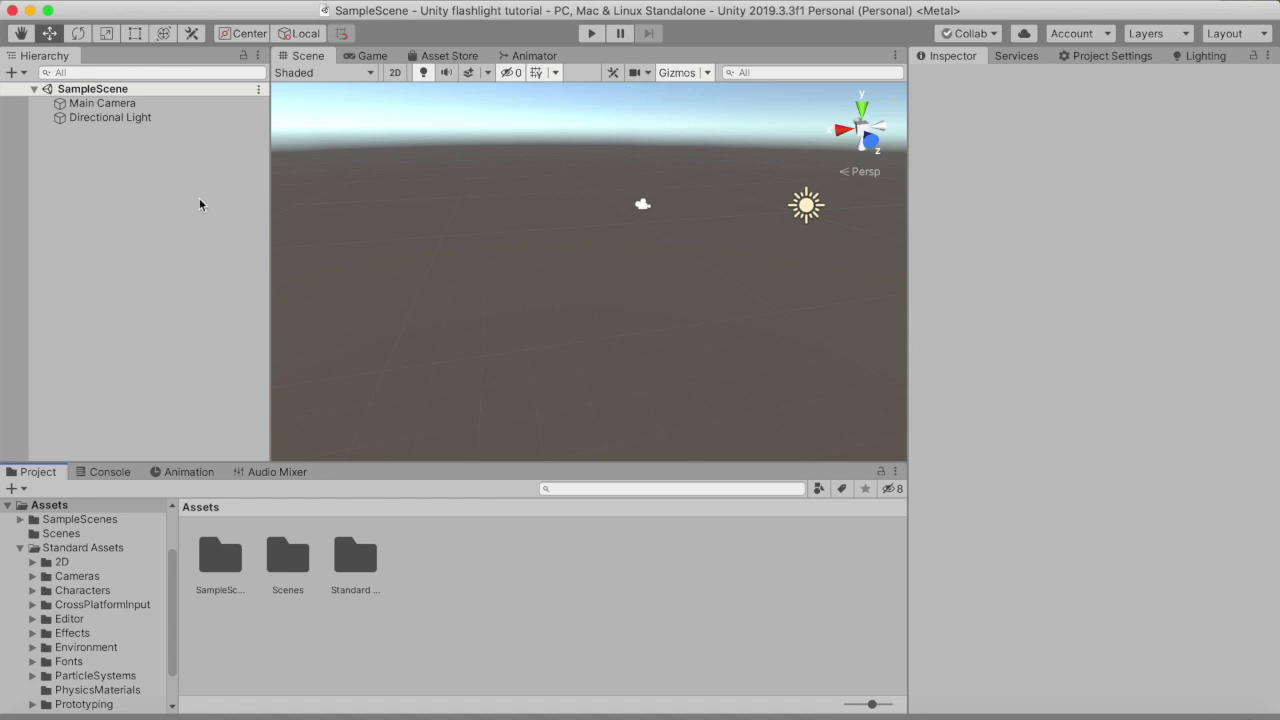
pyautogui.rightClick(143, 201)
pyautogui.click(88, 106)
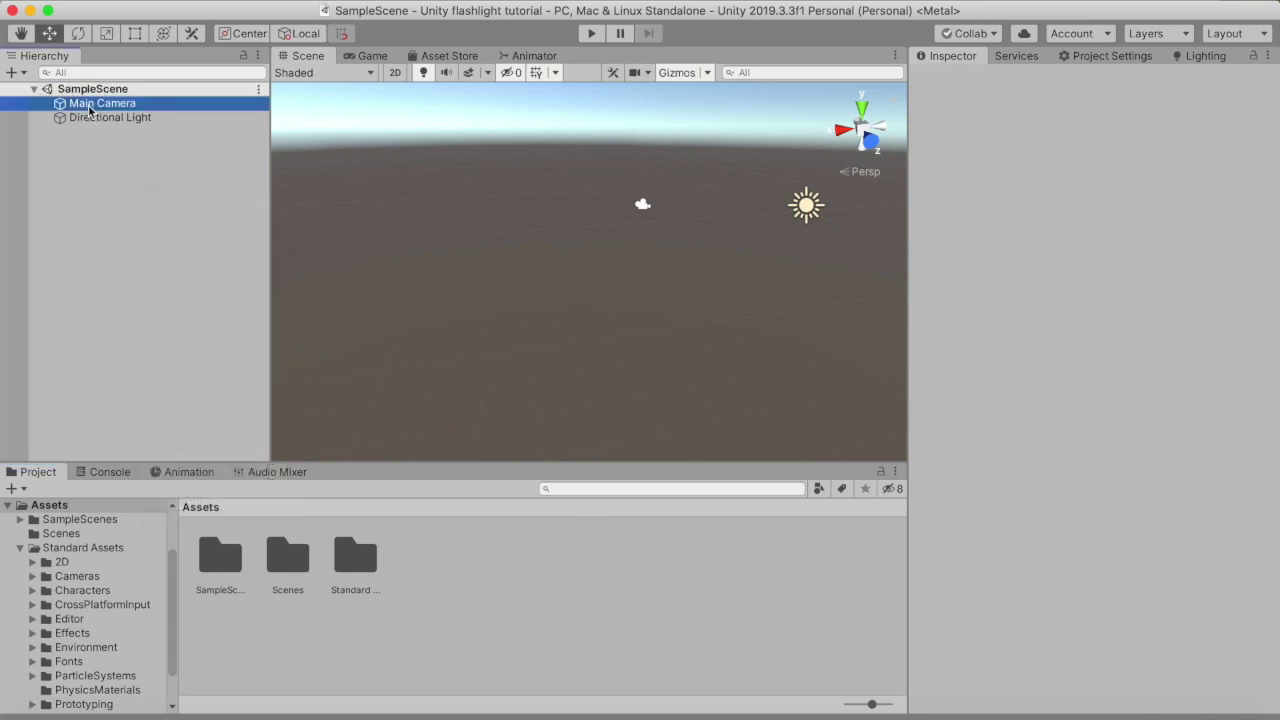
pyautogui.rightClick(195, 105)
pyautogui.click(229, 186)
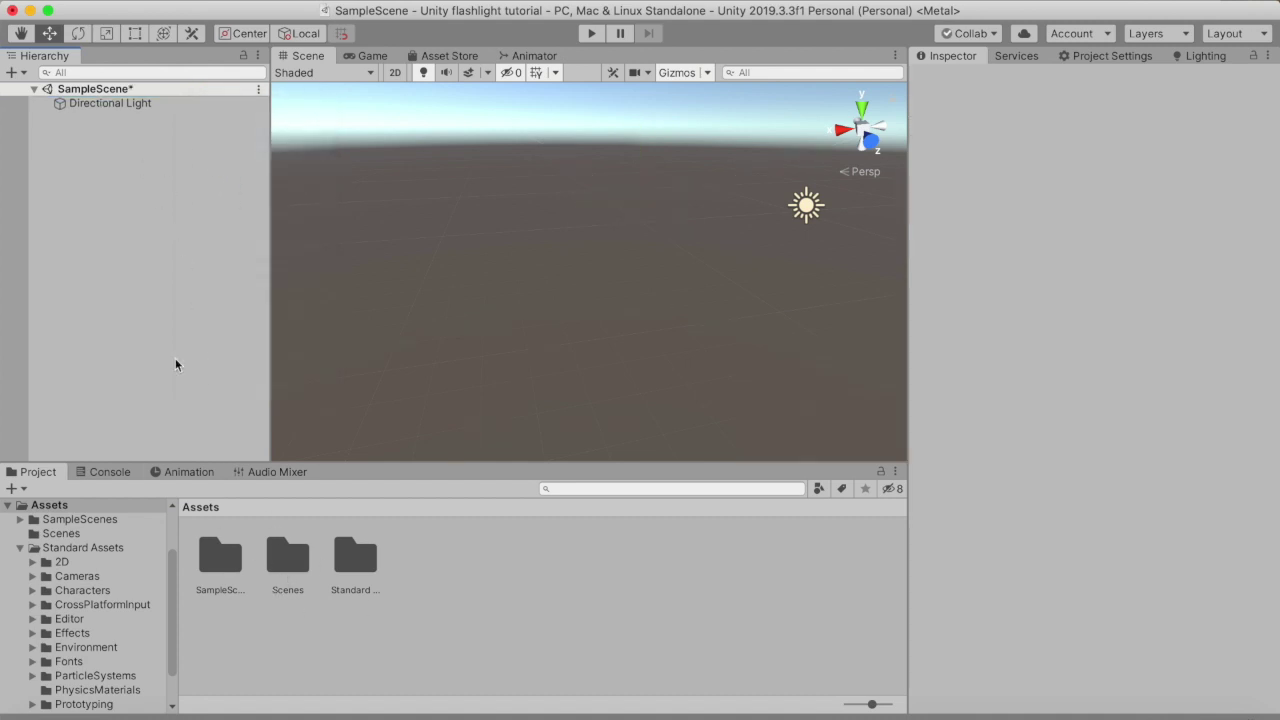
# Add a 3D Plane to the scene as the ground and check it in the Scene view.
pyautogui.rightClick(156, 224)
pyautogui.click(57, 234)
pyautogui.rightClick(145, 196)
pyautogui.moveTo(186, 376)
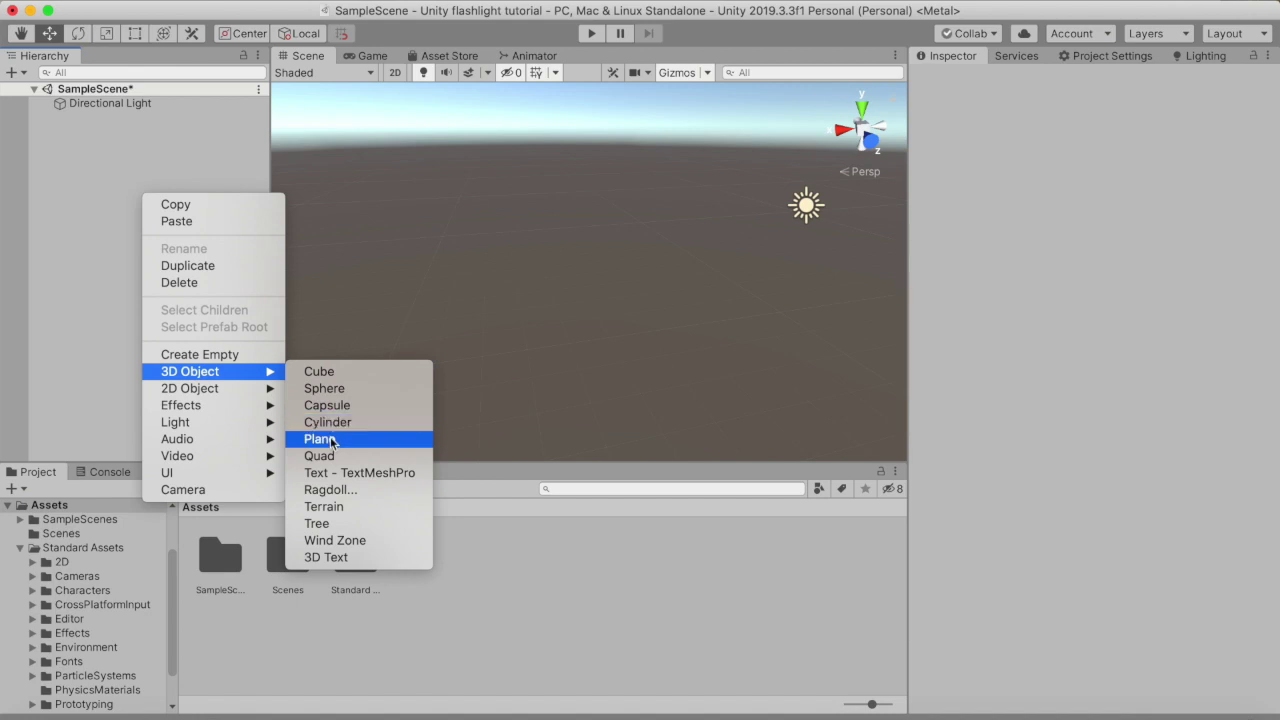
pyautogui.click(390, 439)
pyautogui.scroll(4, 524, 271)
pyautogui.scroll(-3, 530, 262)
pyautogui.click(555, 142)
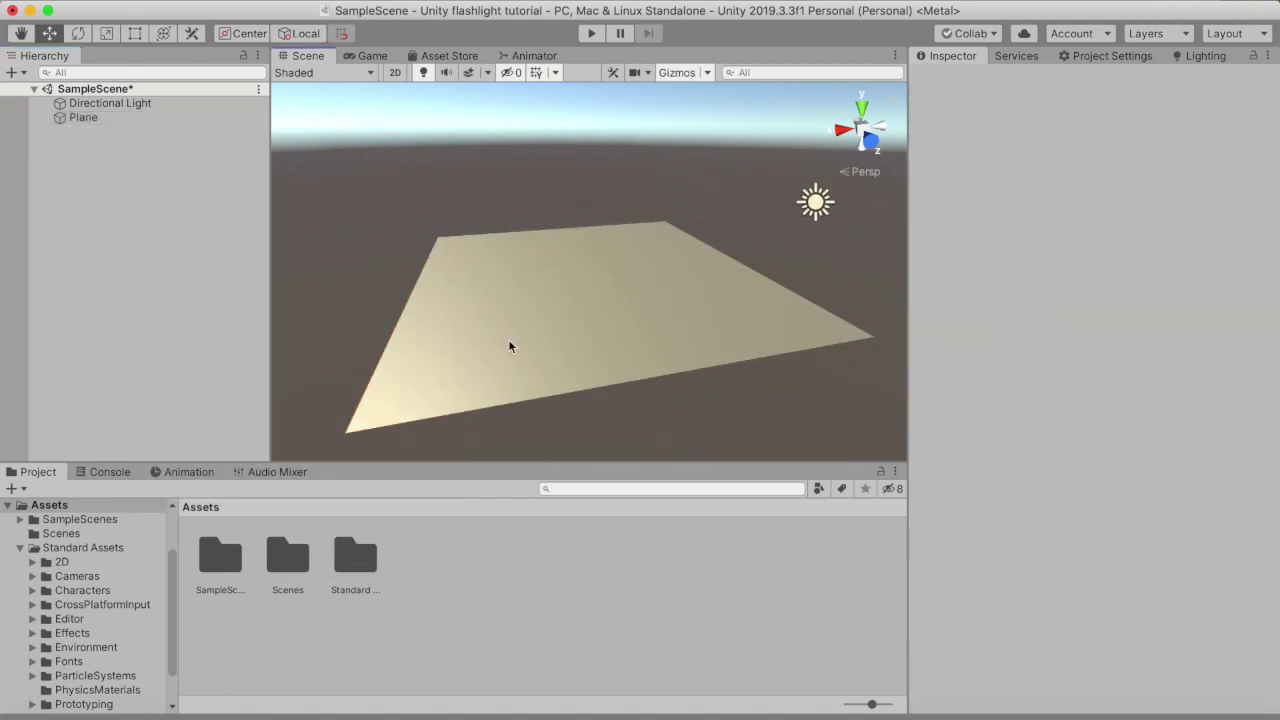
pyautogui.click(350, 54)
pyautogui.click(308, 56)
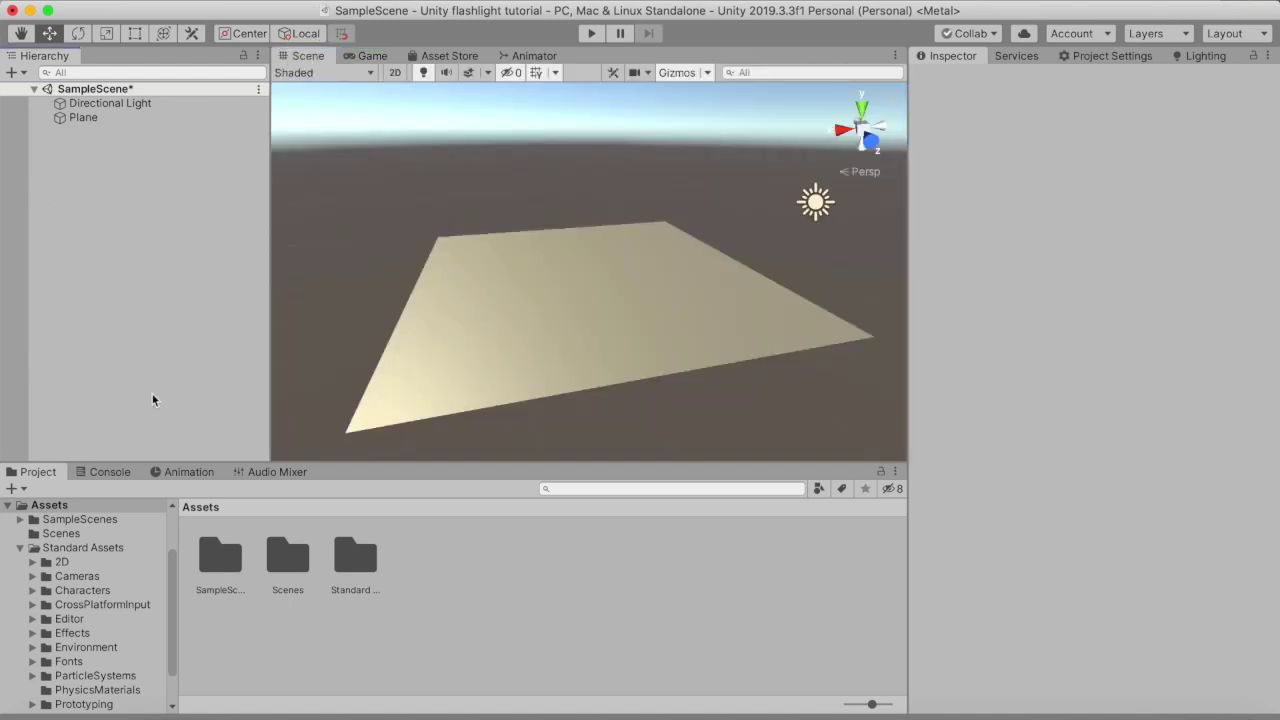
# Place the FPSController prefab from the Standard Assets FirstPersonCharacter Prefabs folder onto the plane.
pyautogui.doubleClick(355, 574)
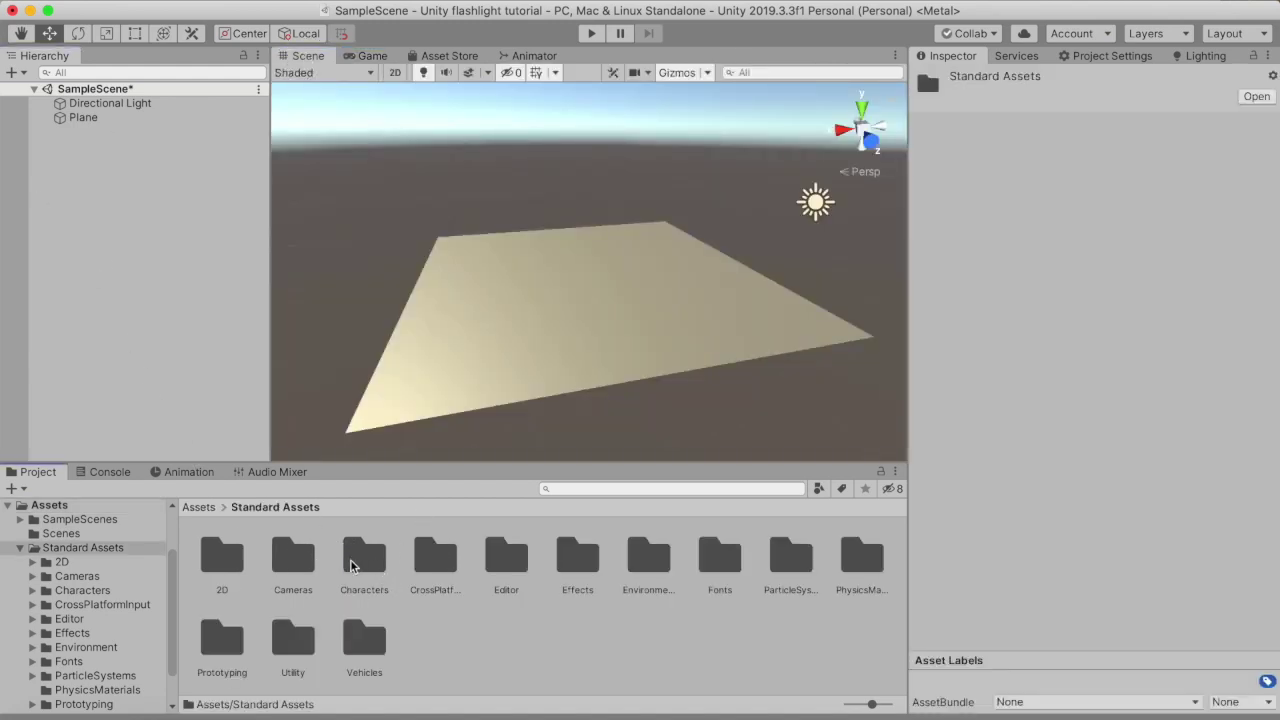
pyautogui.doubleClick(358, 565)
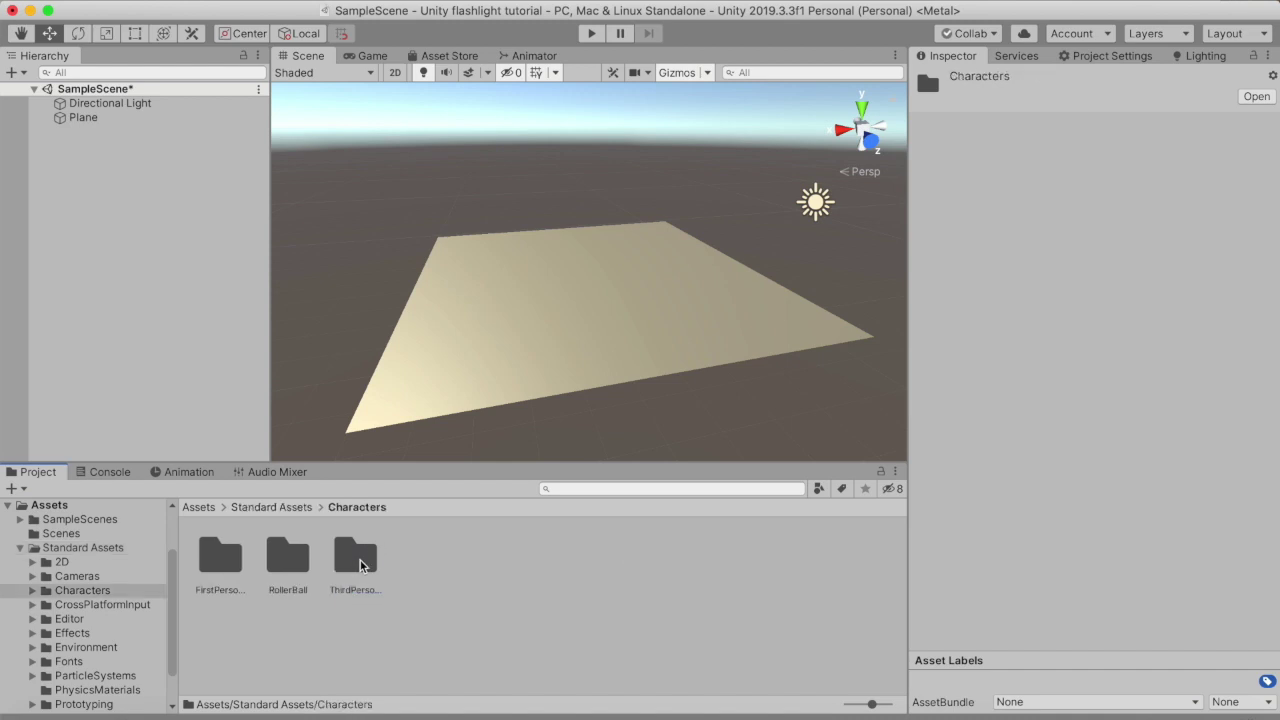
pyautogui.doubleClick(219, 566)
pyautogui.doubleClick(350, 565)
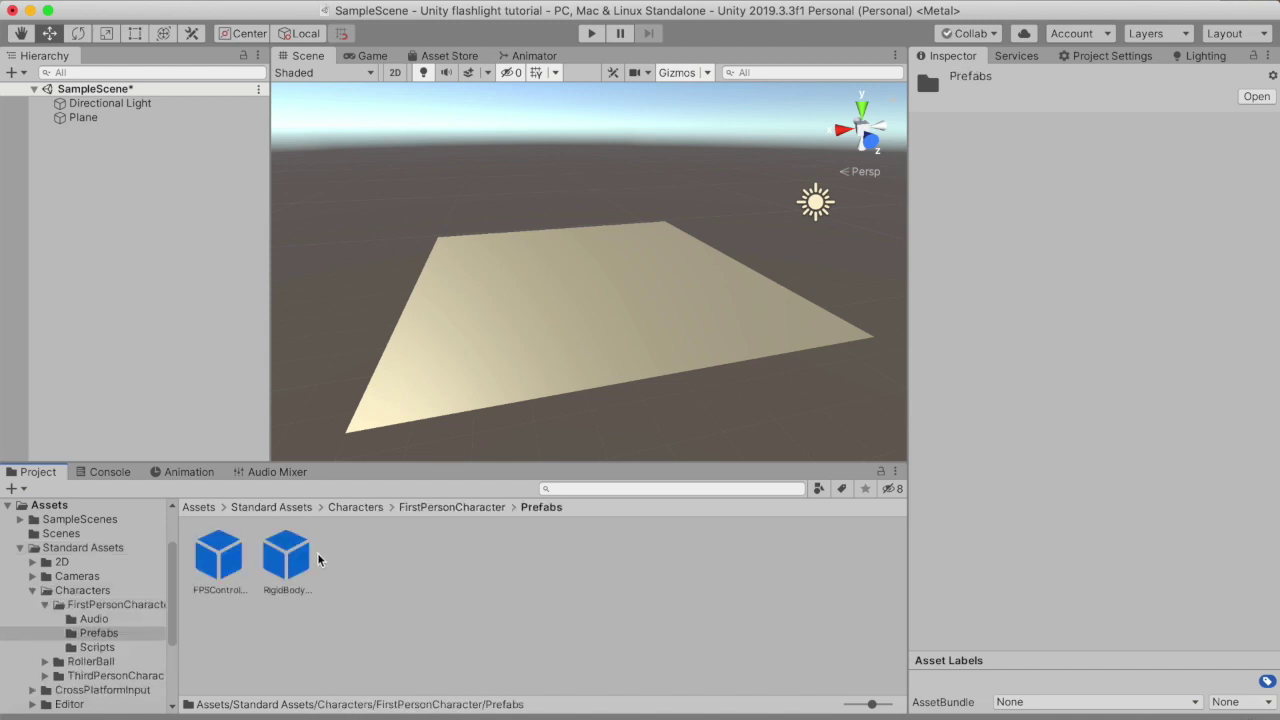
pyautogui.moveTo(211, 572); pyautogui.dragTo(540, 281)
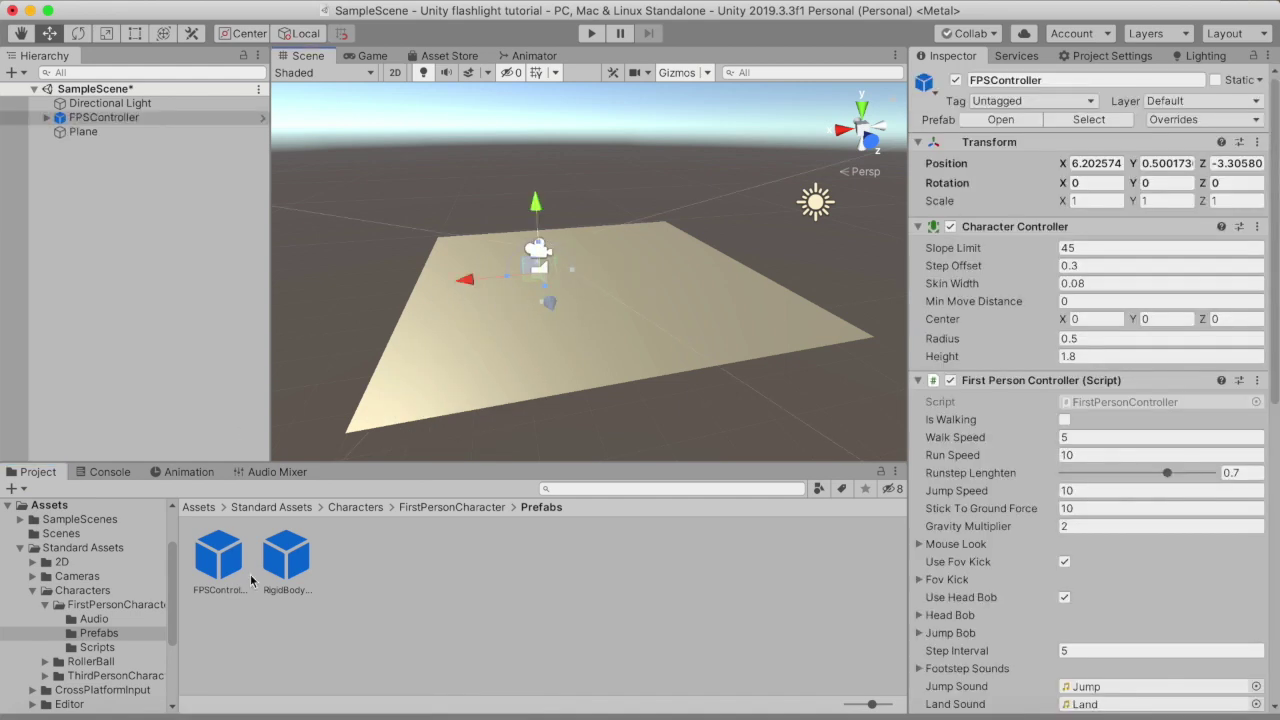
# Compare the component settings of the RigidBodyFPSController and FPSController prefabs.
pyautogui.click(298, 568)
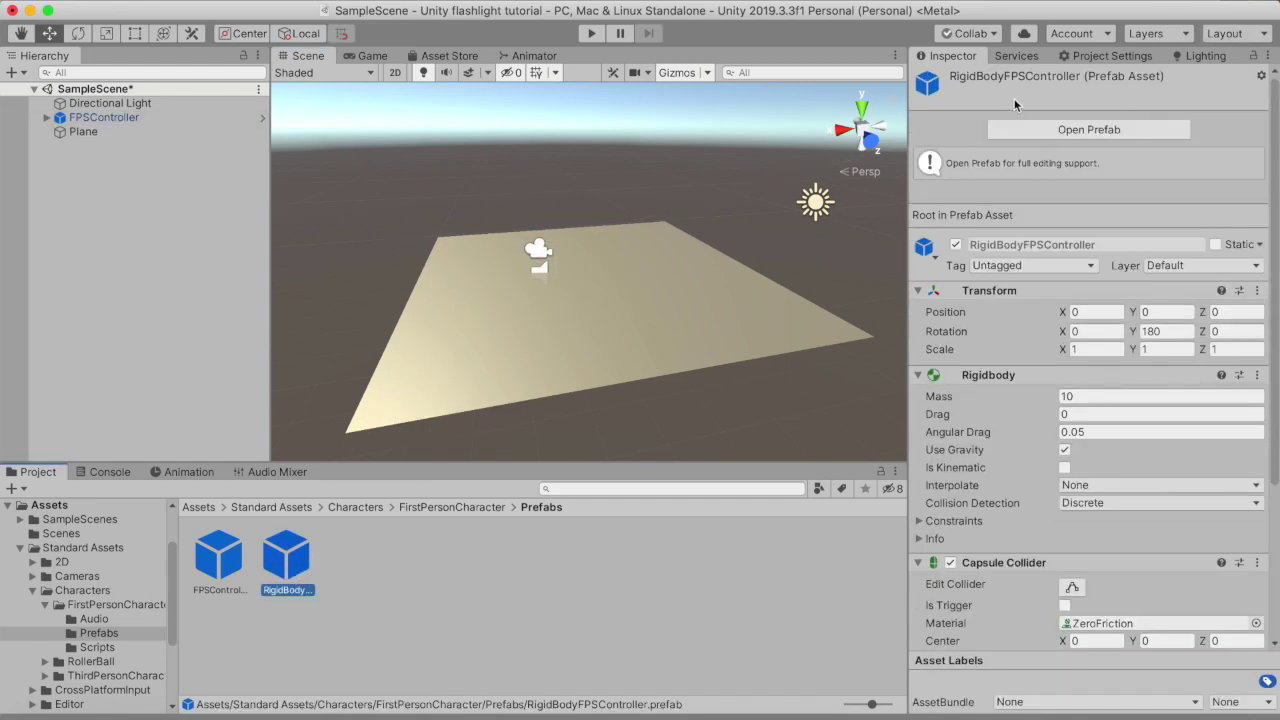
pyautogui.click(212, 548)
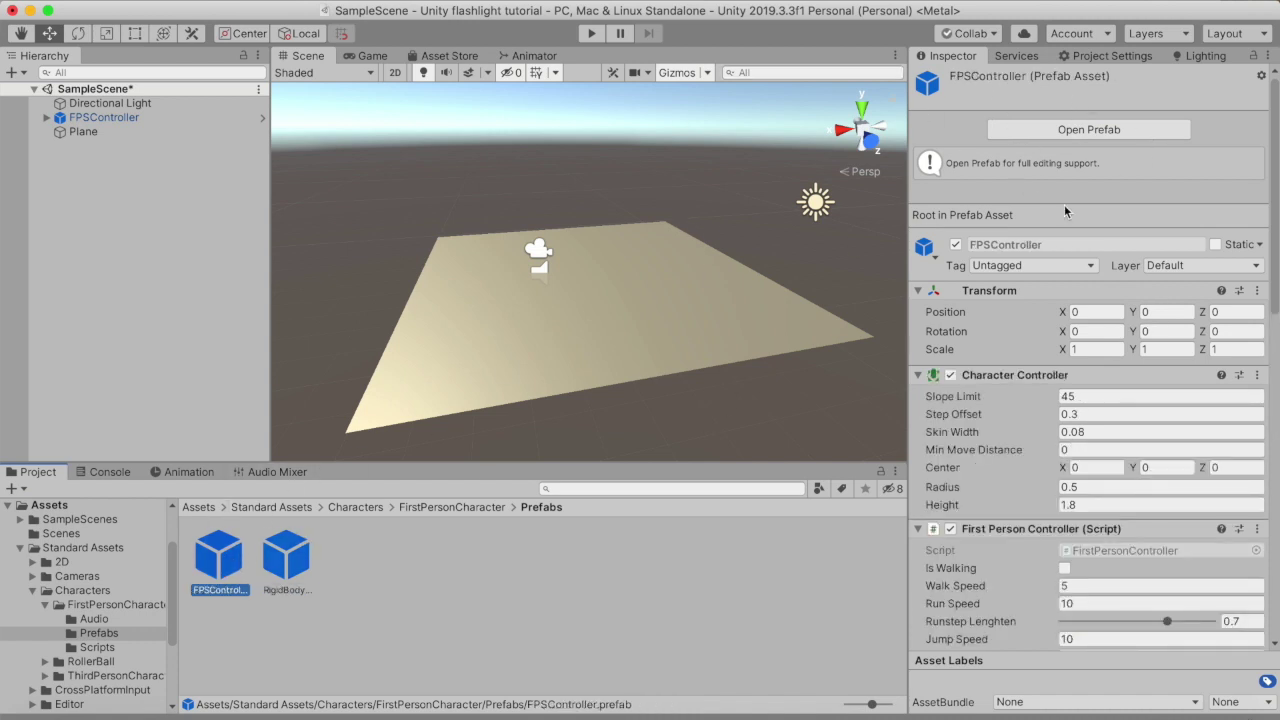
pyautogui.scroll(-10, 1060, 320)
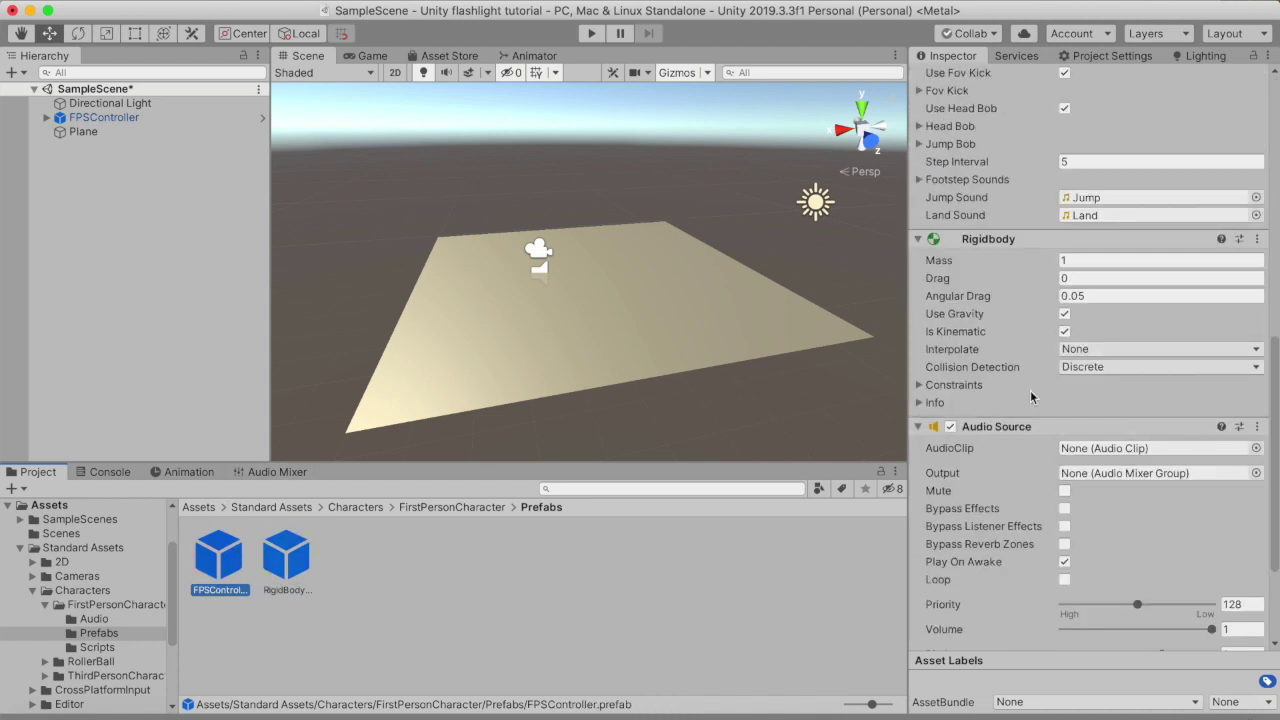
pyautogui.scroll(10, 1040, 330)
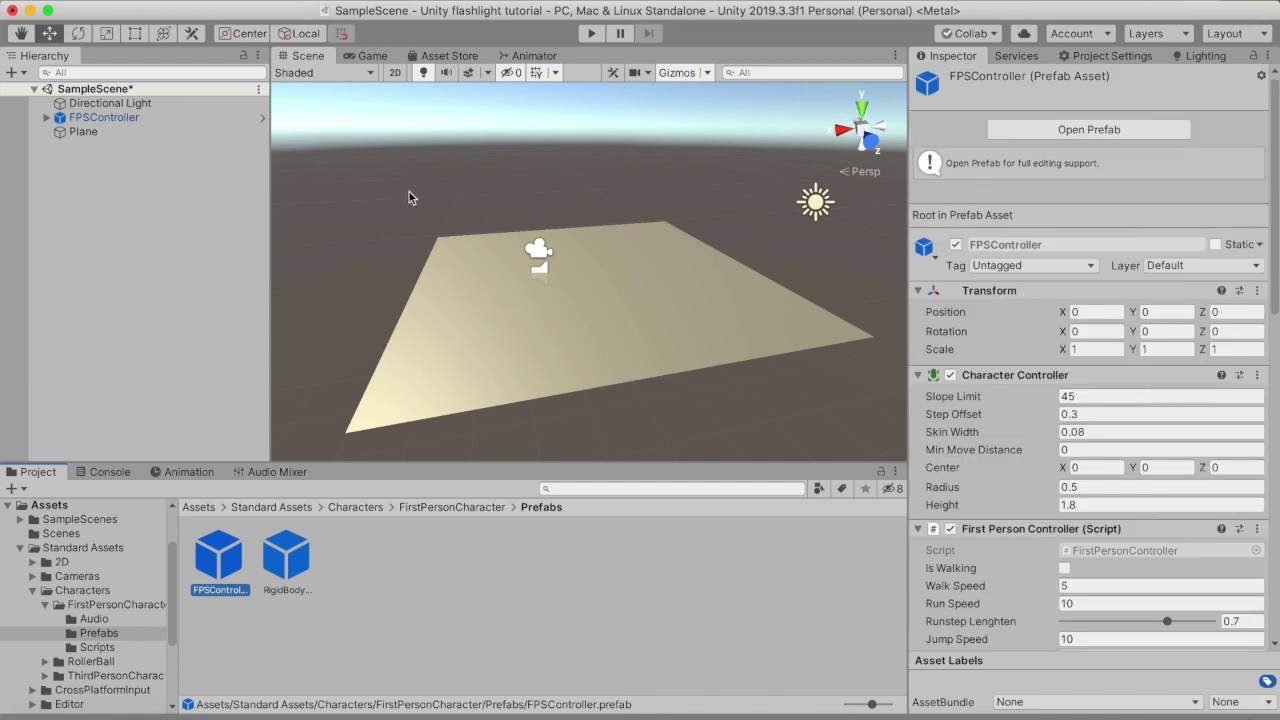
# Raise the scene's FPSController above the plane to a Y position of 1.76 and play-test the scene.
pyautogui.click(117, 120)
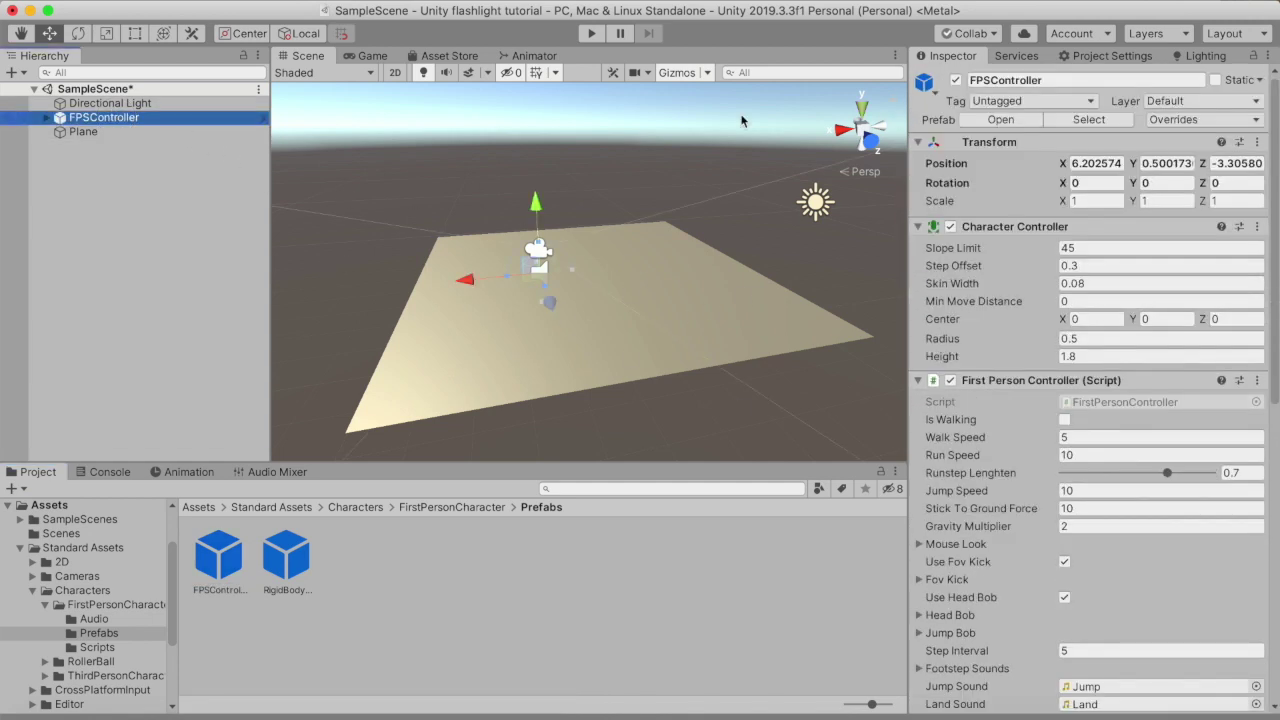
pyautogui.moveTo(531, 210); pyautogui.dragTo(534, 155)
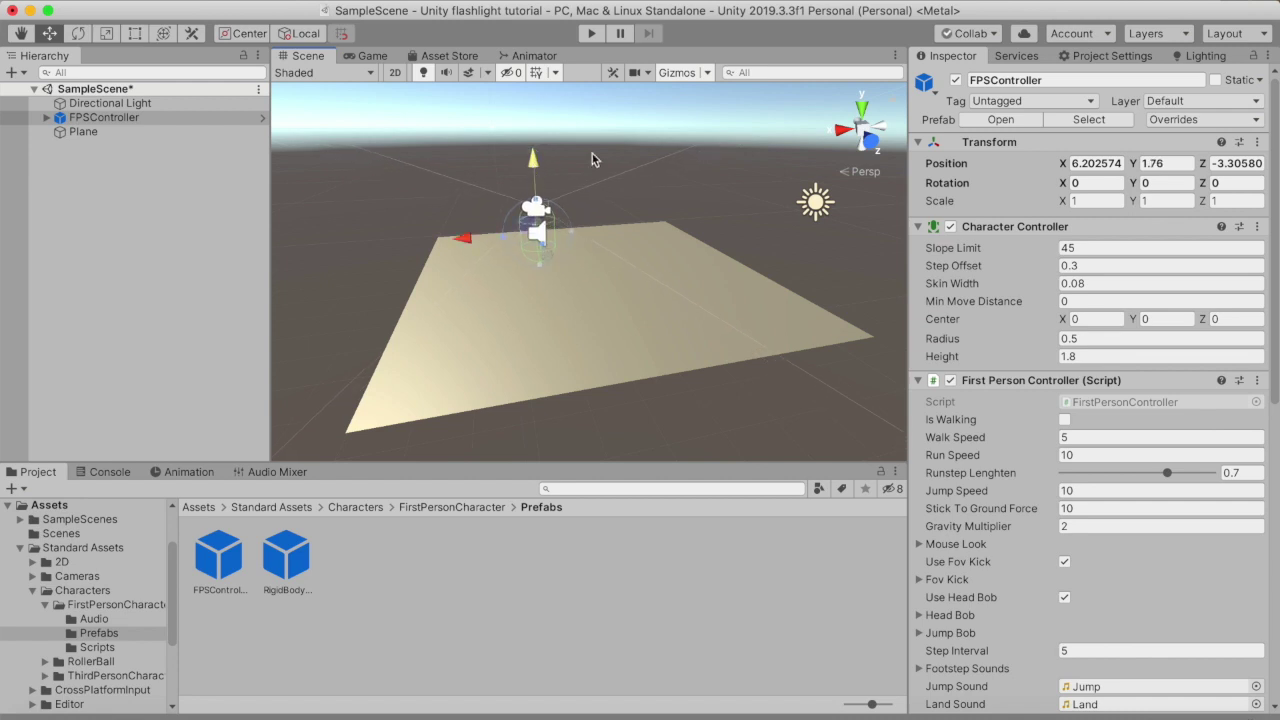
pyautogui.click(372, 55)
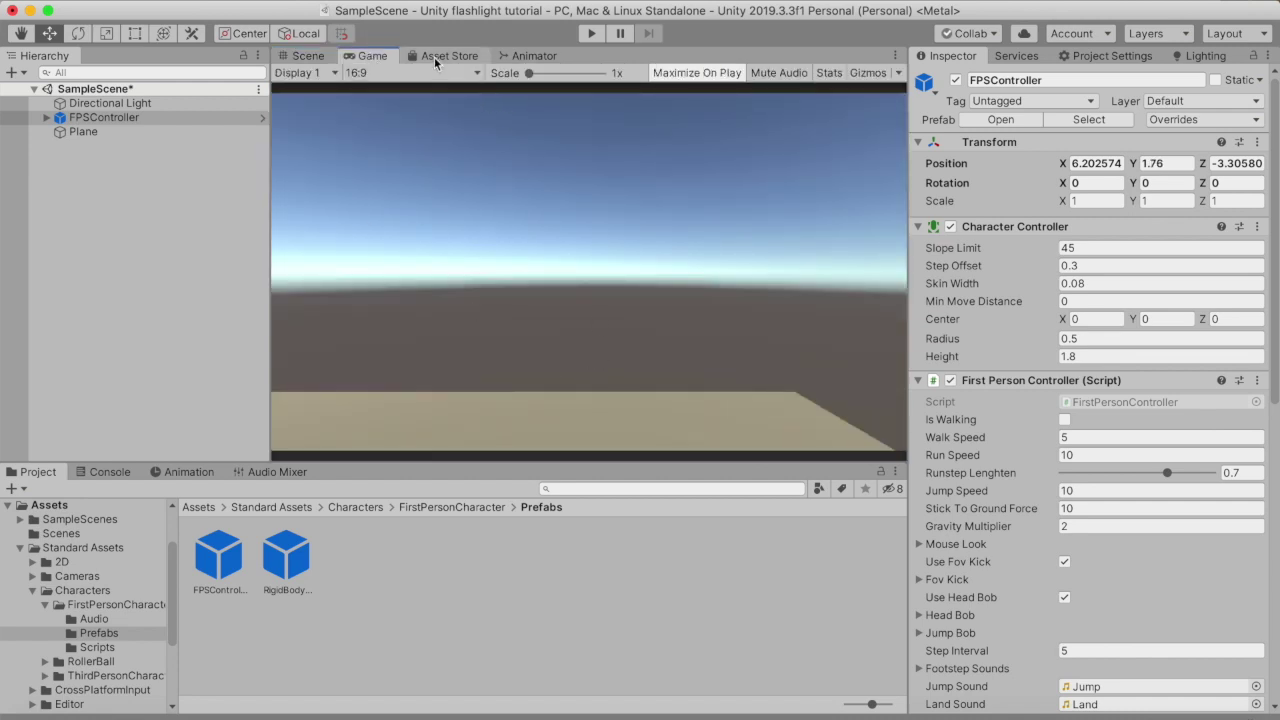
pyautogui.click(591, 33)
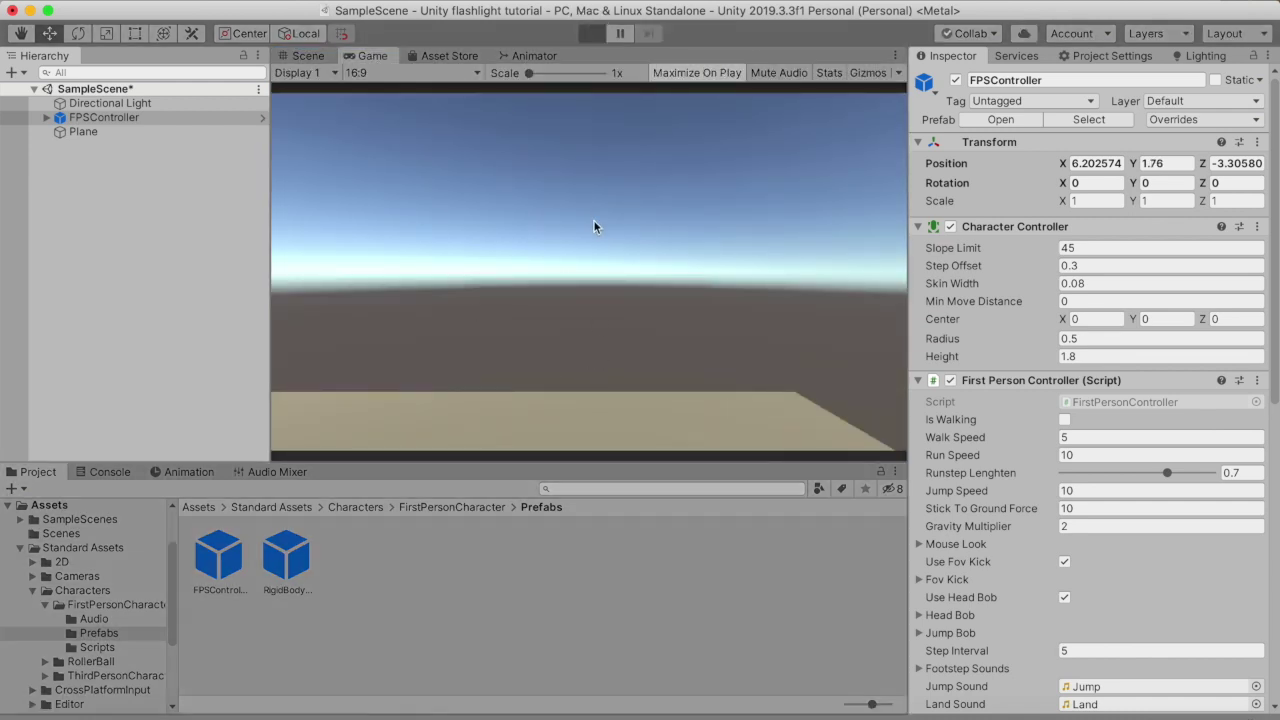
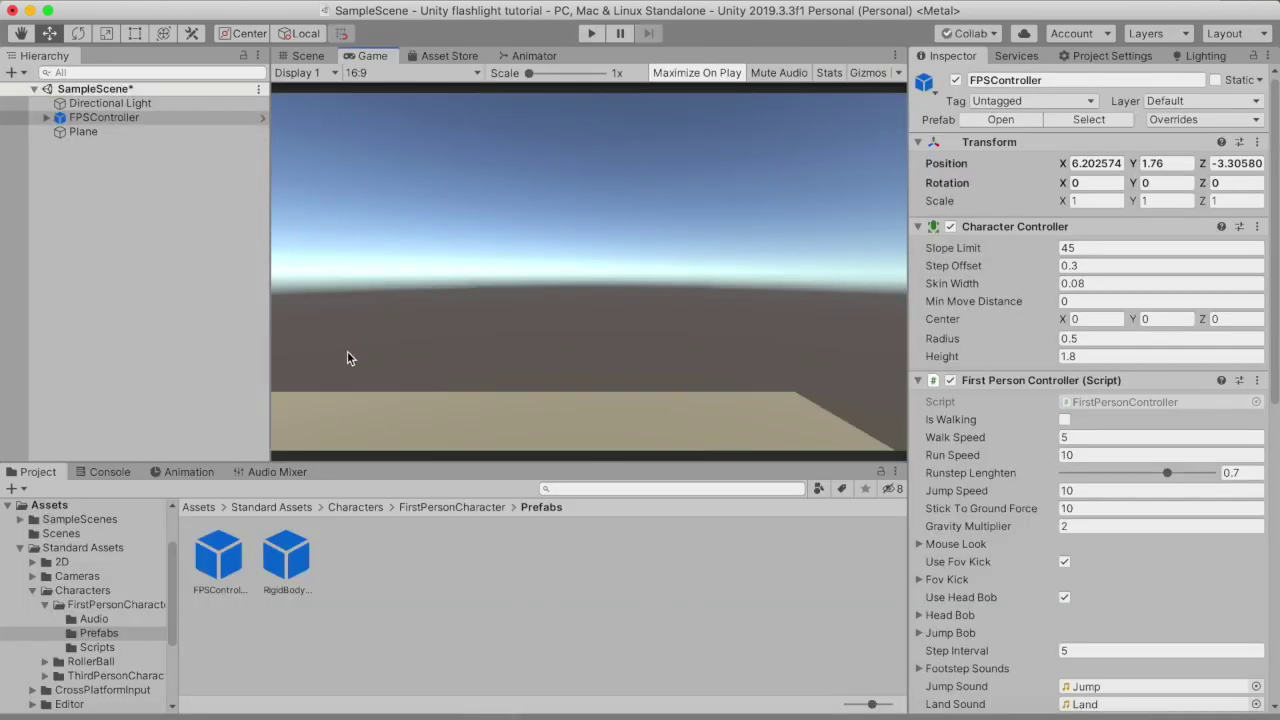
# Add a 3D Cylinder to the scene as the flashlight body.
pyautogui.click(199, 508)
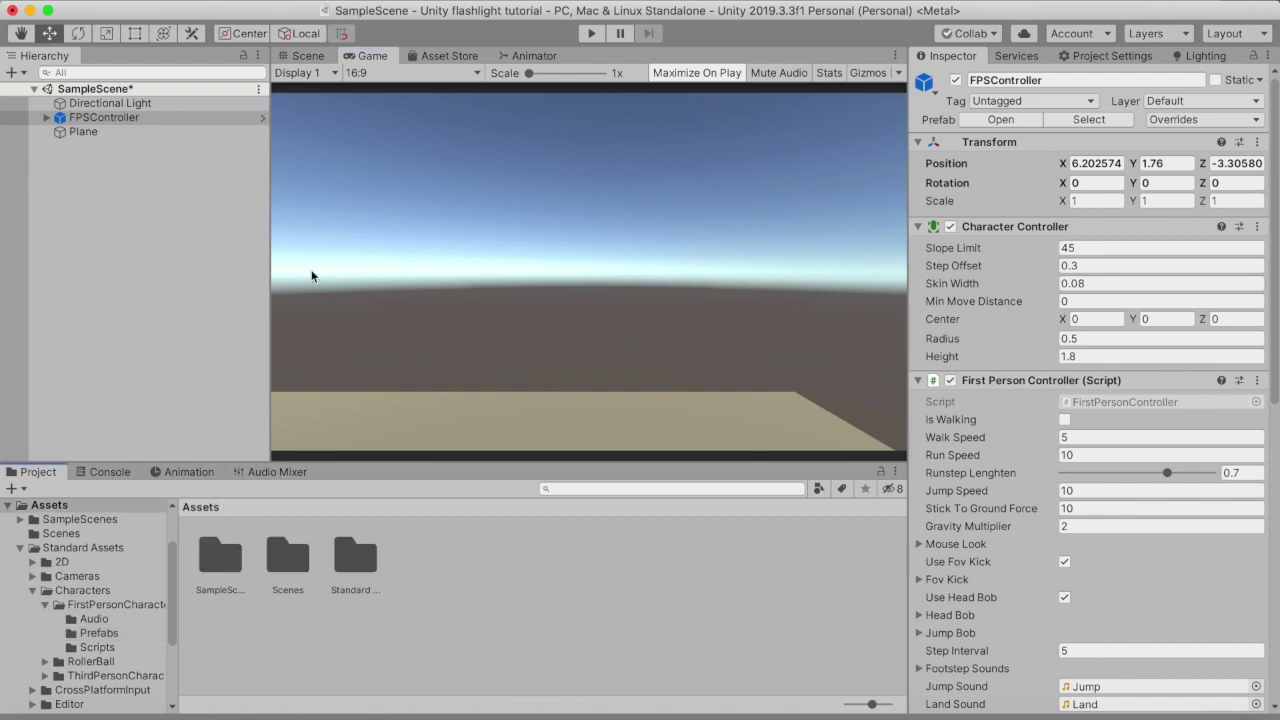
pyautogui.click(316, 57)
pyautogui.click(128, 302)
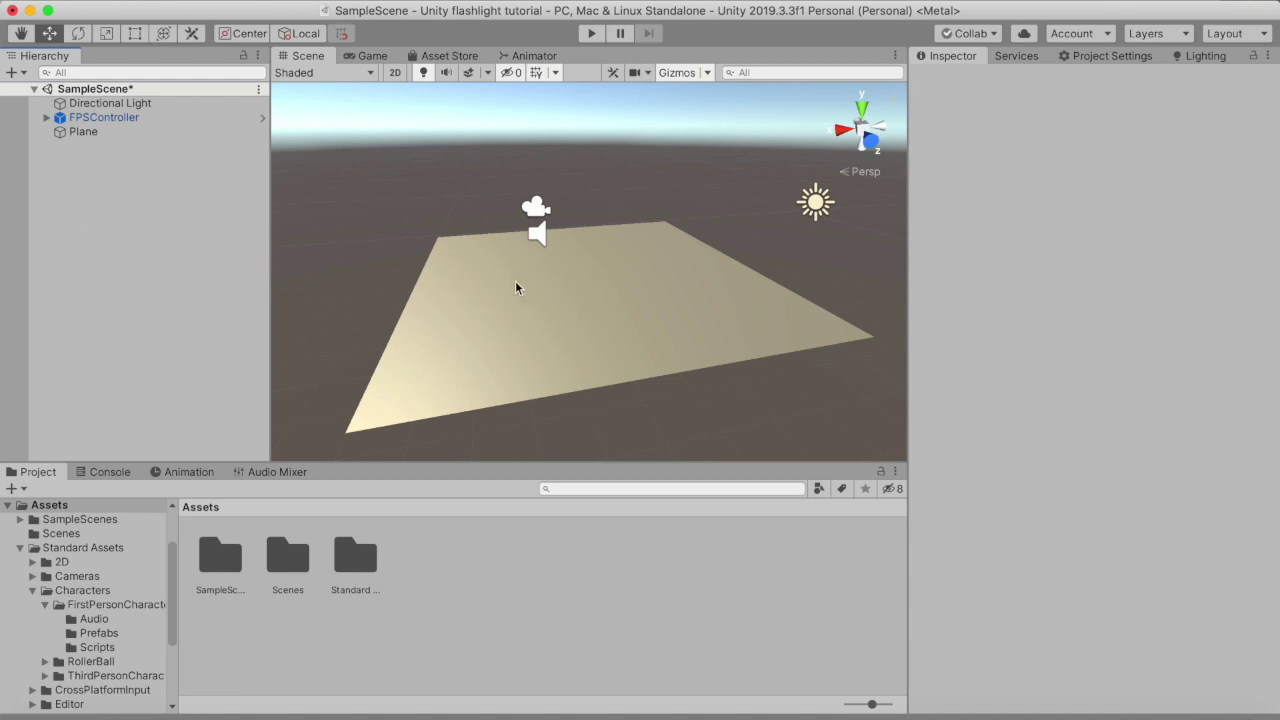
pyautogui.scroll(1, 538, 275)
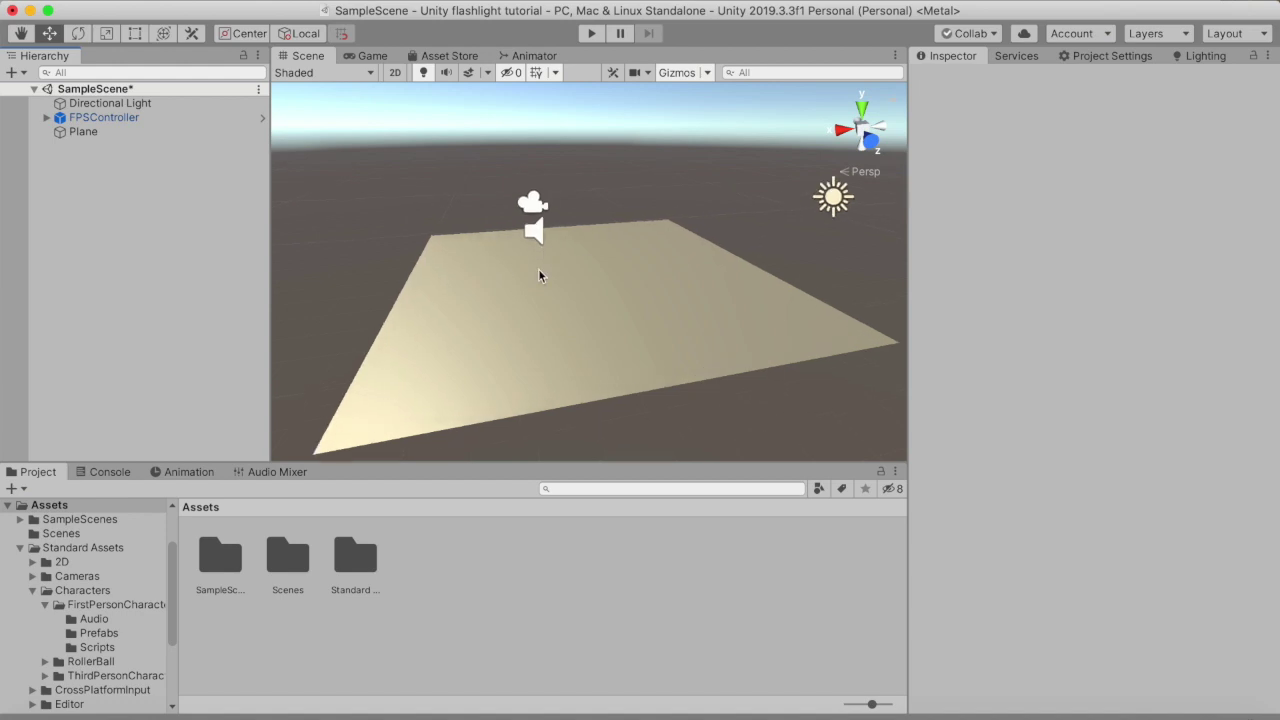
pyautogui.moveTo(533, 278); pyautogui.dragTo(482, 236, button='right')
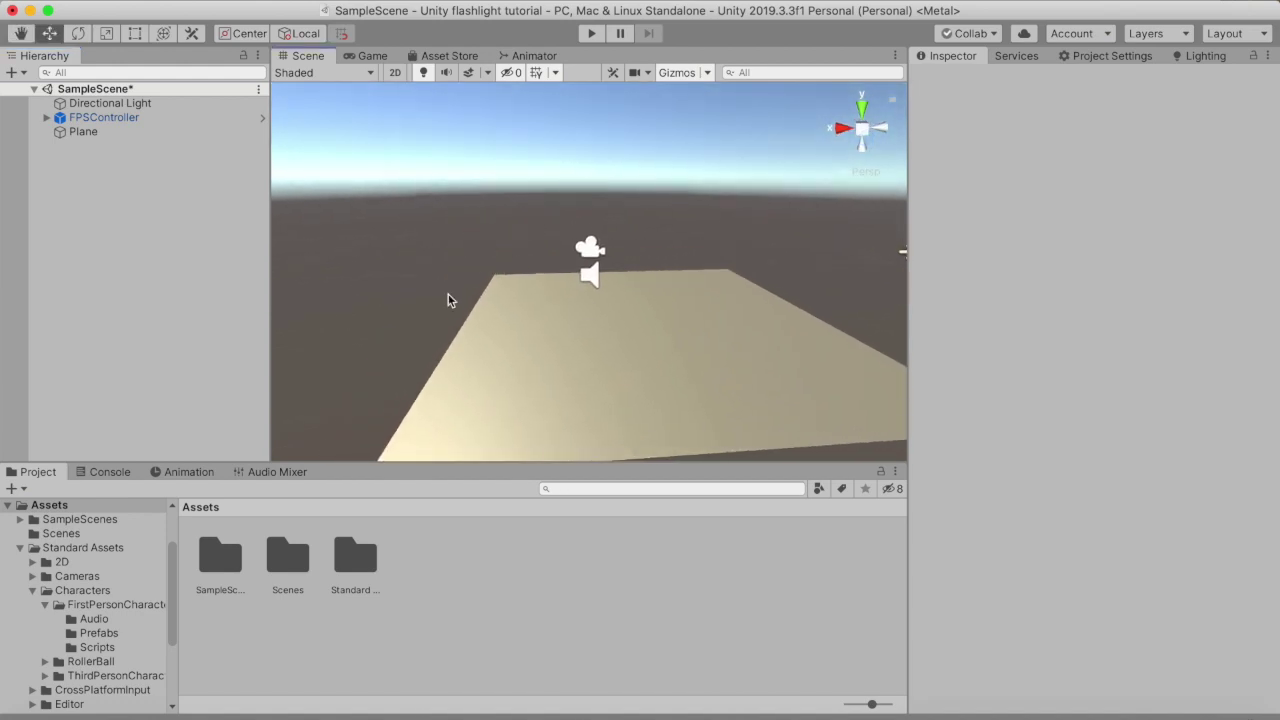
pyautogui.rightClick(108, 194)
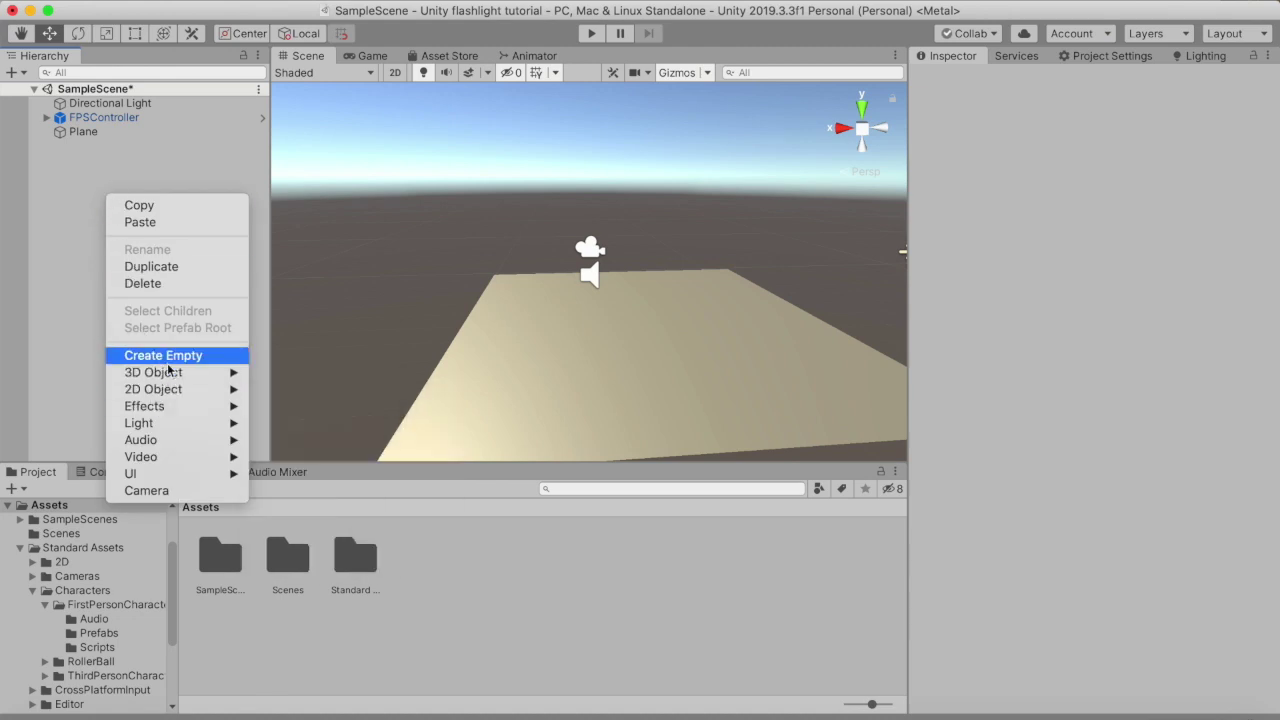
pyautogui.click(11, 72)
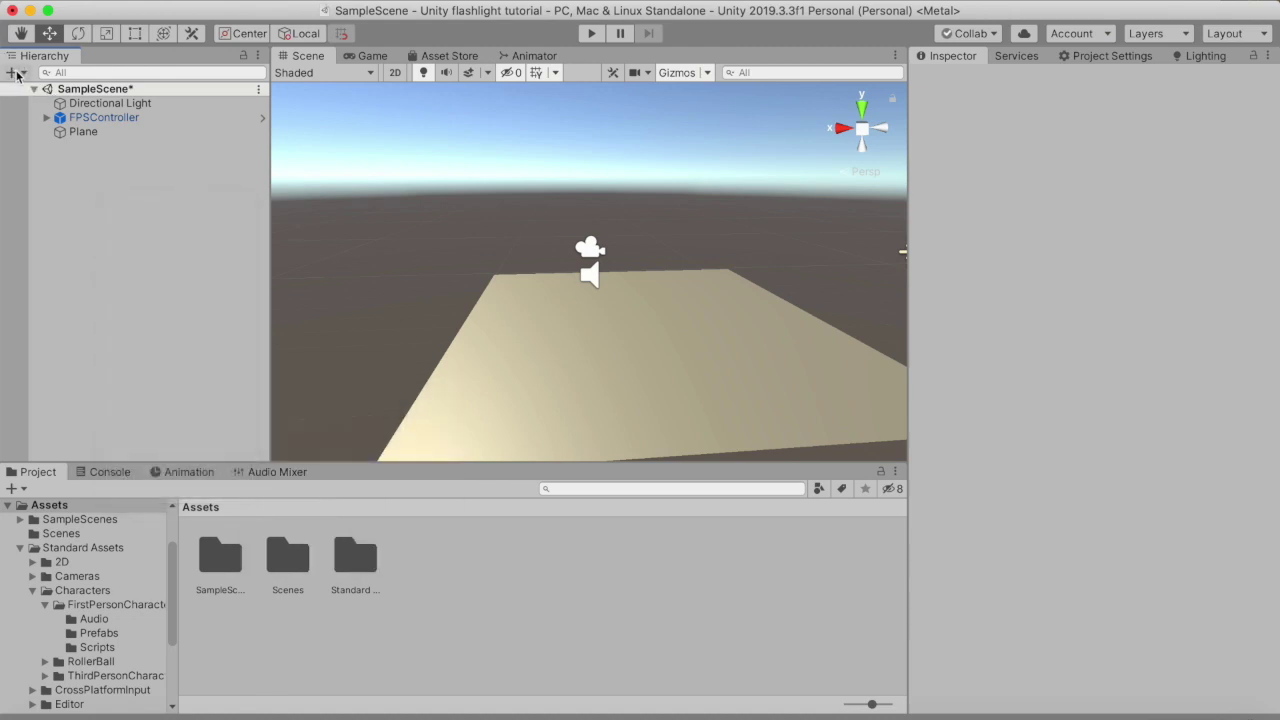
pyautogui.moveTo(101, 122)
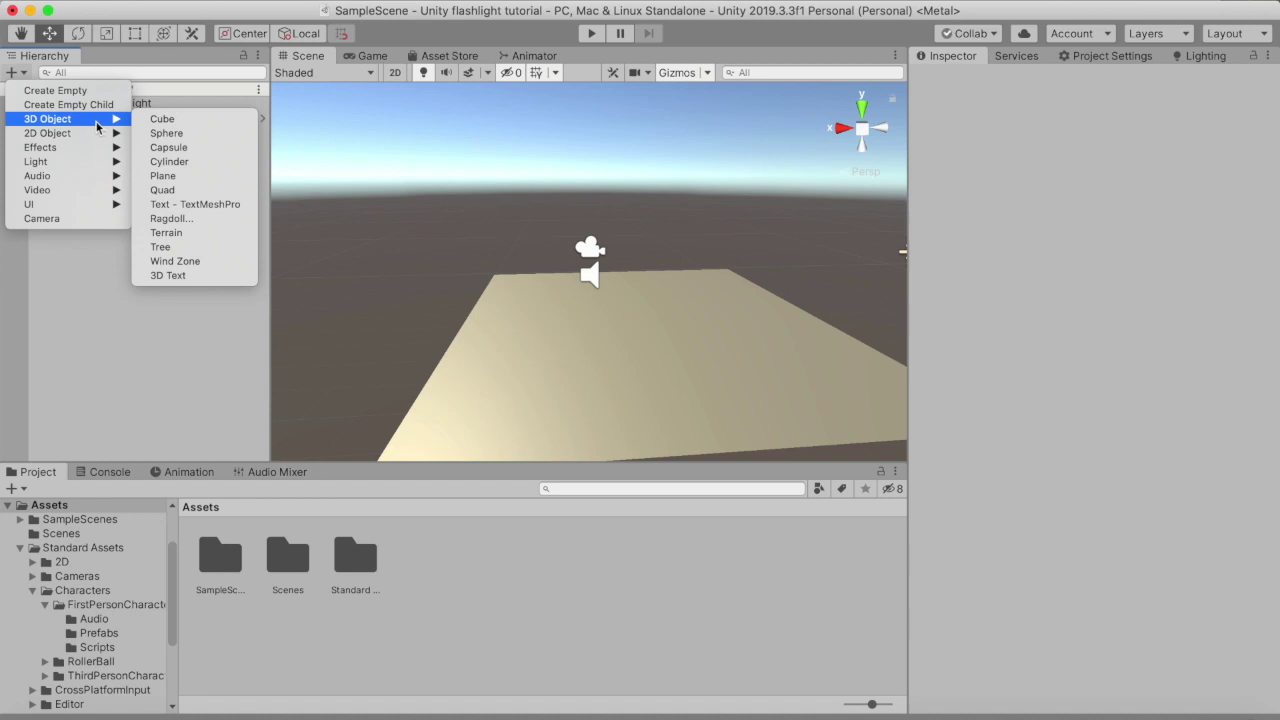
pyautogui.click(172, 162)
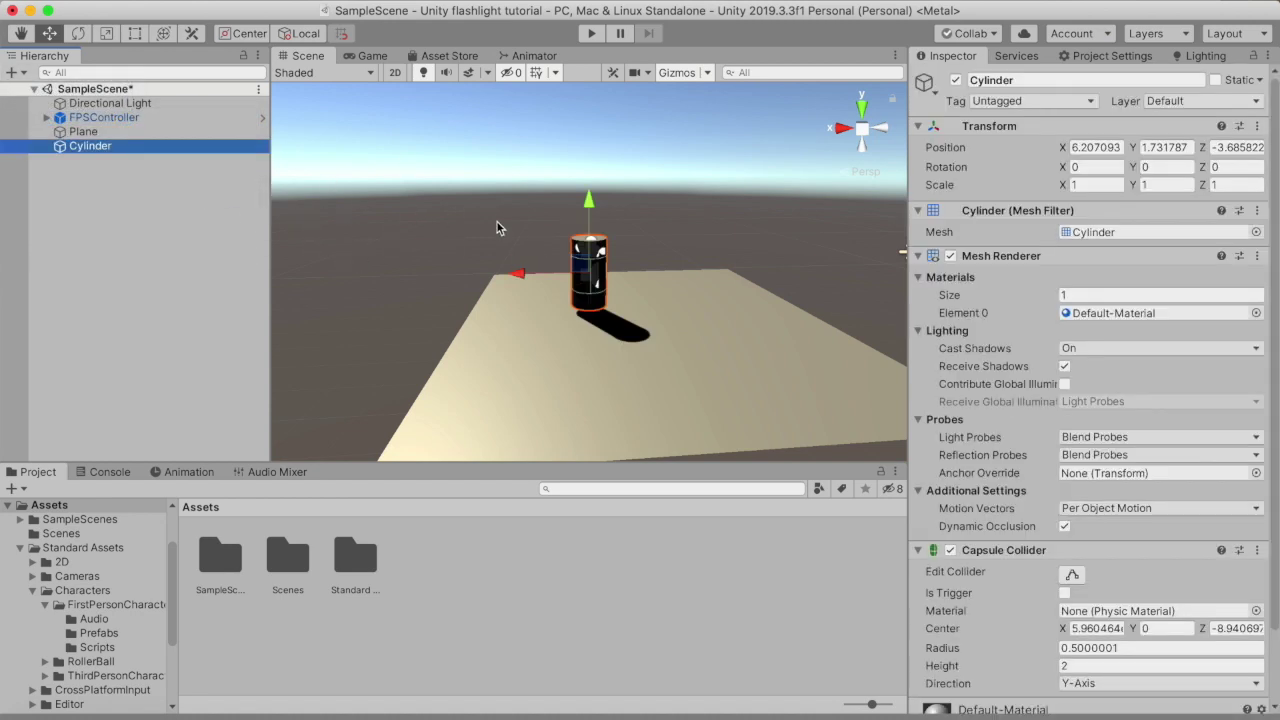
# Move the cylinder along the X axis to a position of 3.1, away from the FPSController.
pyautogui.scroll(3, 560, 258)
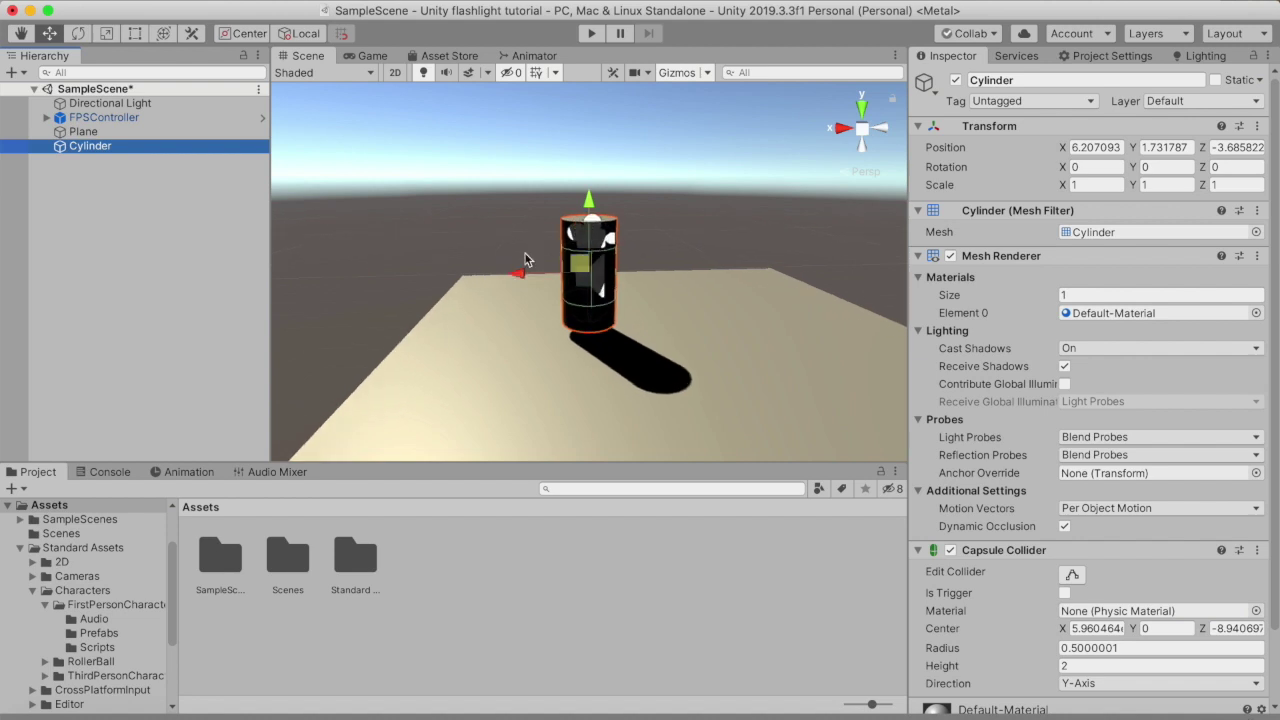
pyautogui.moveTo(543, 301); pyautogui.dragTo(541, 293, button='right')
pyautogui.moveTo(544, 295); pyautogui.dragTo(745, 295)
pyautogui.moveTo(650, 242); pyautogui.dragTo(737, 206, button='right')
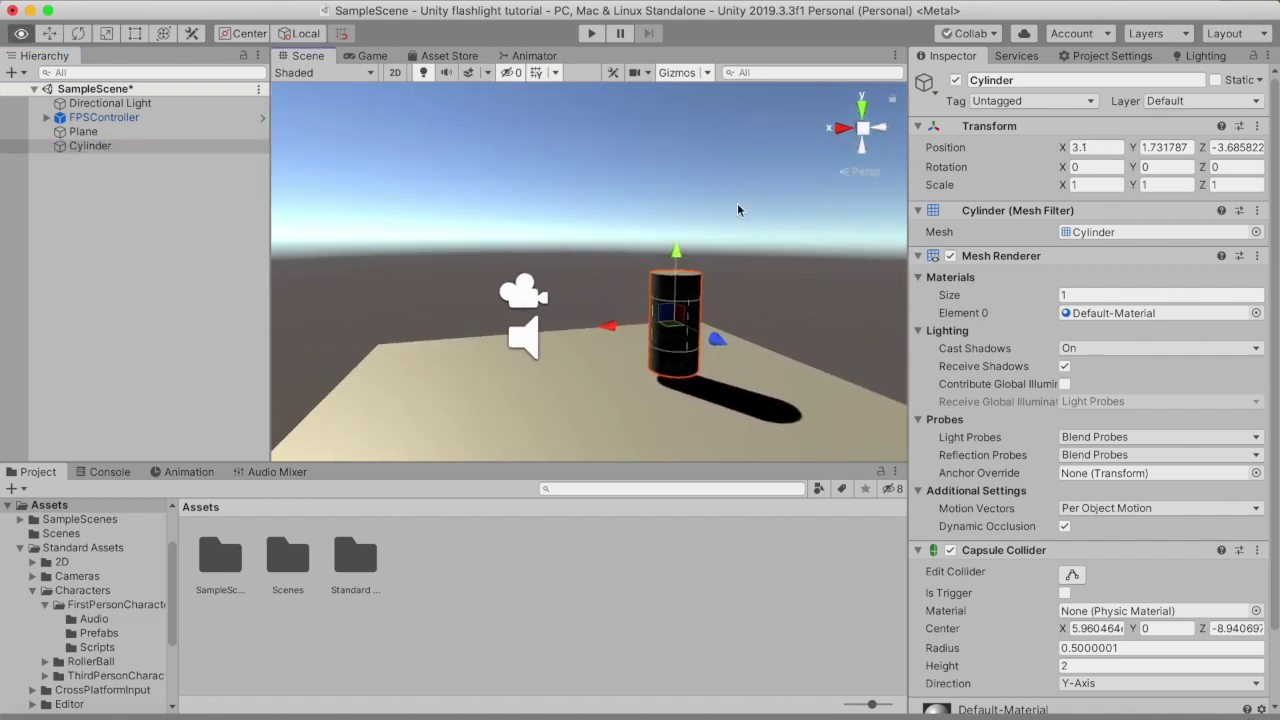
pyautogui.scroll(3, 706, 226)
pyautogui.moveTo(591, 217); pyautogui.dragTo(722, 277, button='right')
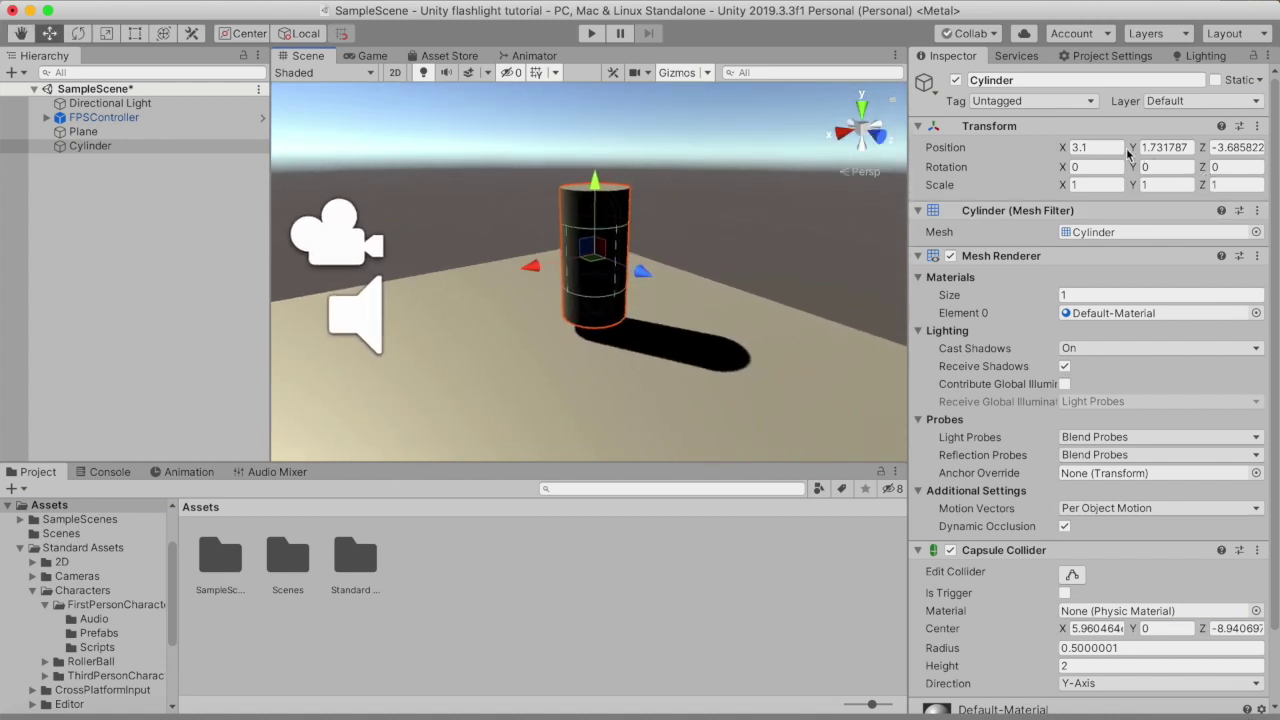
# Lay the cylinder horizontal by setting its X rotation to 90.
pyautogui.click(1062, 167)
pyautogui.moveTo(1065, 167); pyautogui.dragTo(975, 152)
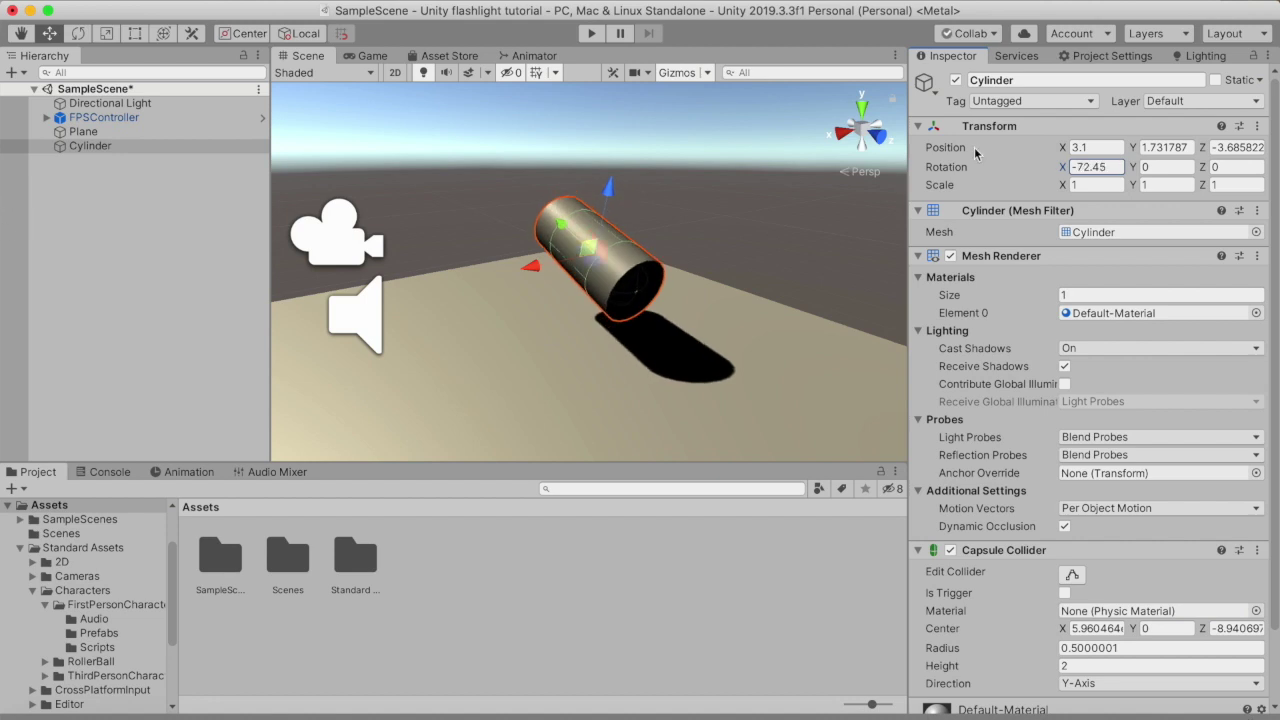
pyautogui.click(1096, 167)
pyautogui.press('BackSpace')
pyautogui.write('90')
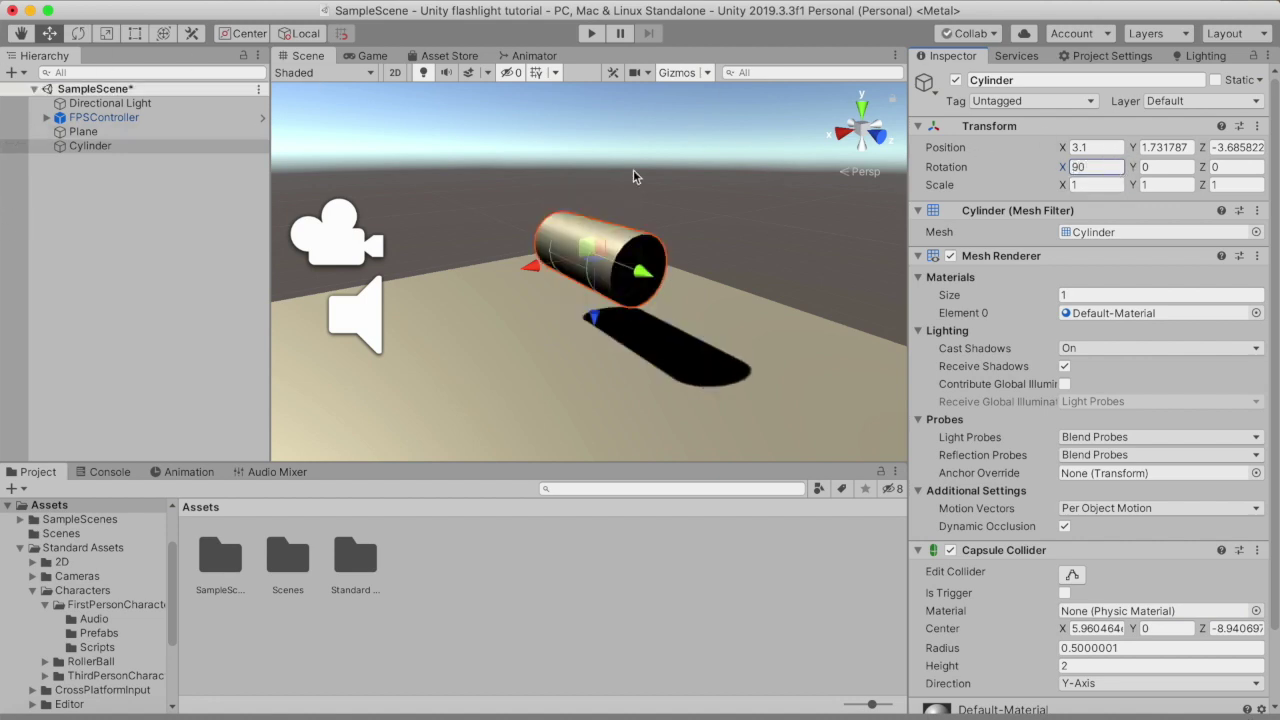
# Slim the cylinder by setting its scale to X 0.5, Y 1 and Z 0.5.
pyautogui.click(1098, 185)
pyautogui.press('BackSpace')
pyautogui.write('.5')
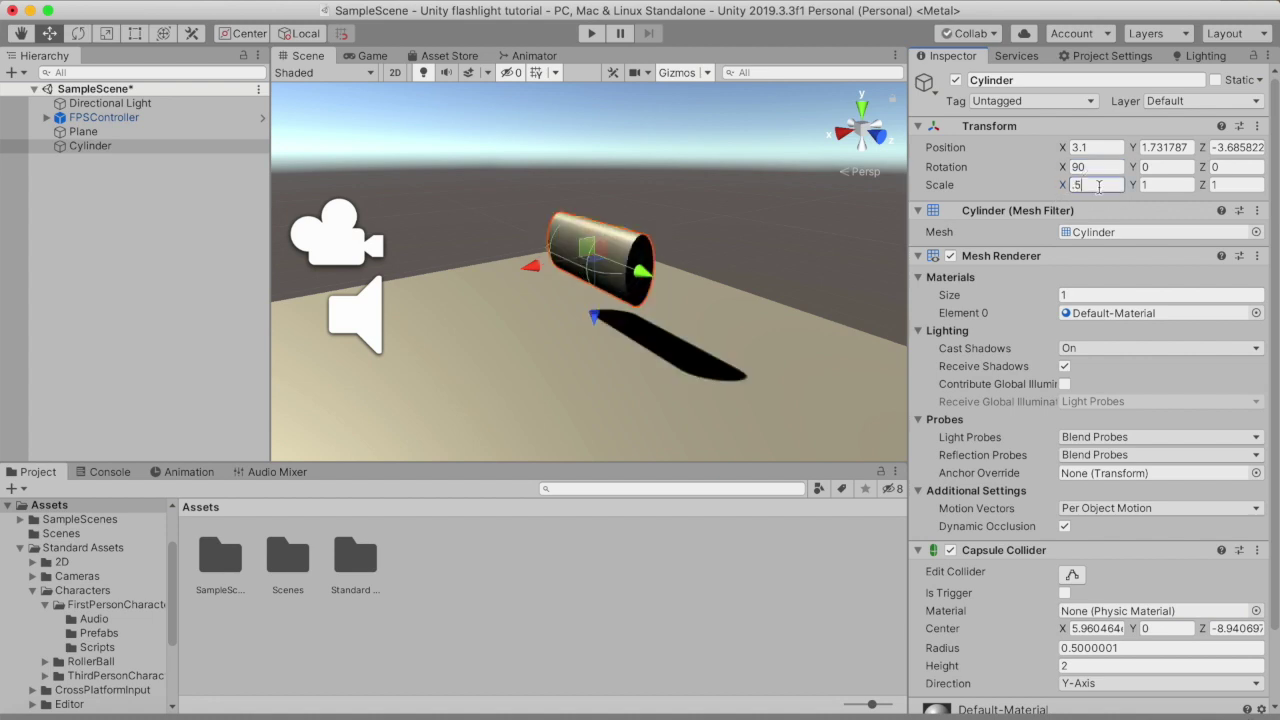
pyautogui.click(1170, 184)
pyautogui.press('BackSpace')
pyautogui.write('.5')
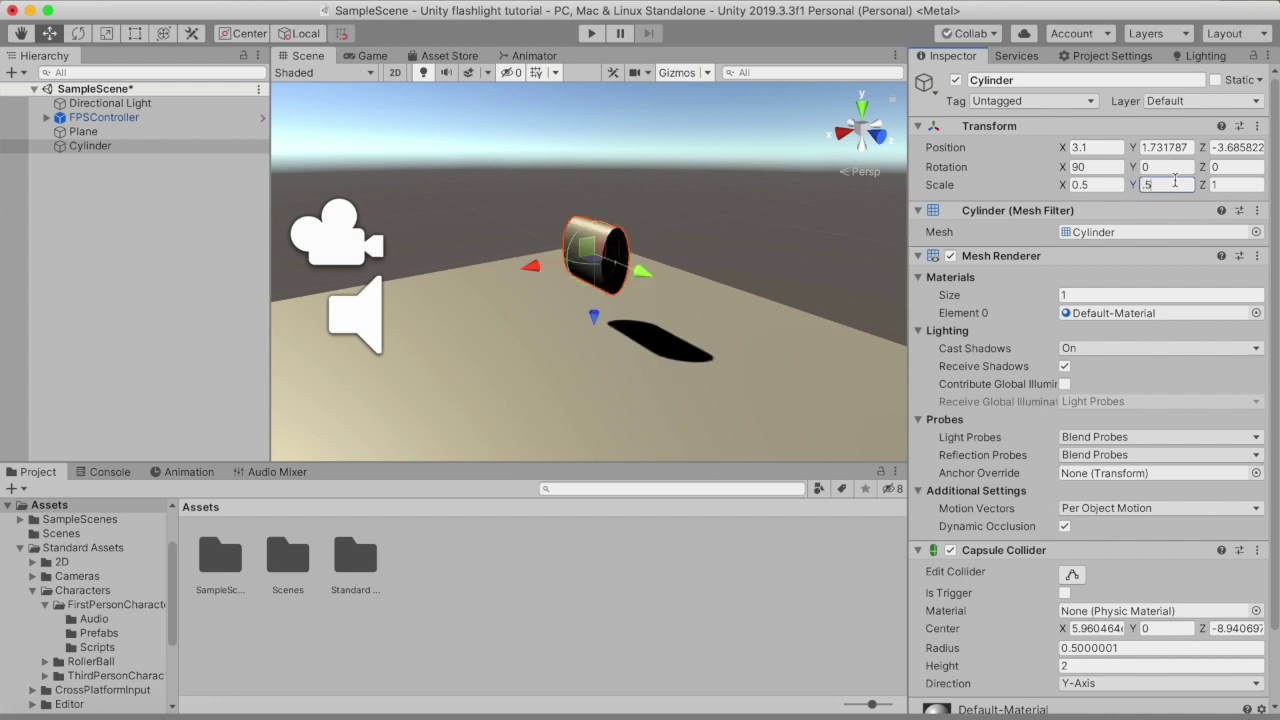
pyautogui.click(1235, 184)
pyautogui.press('BackSpace')
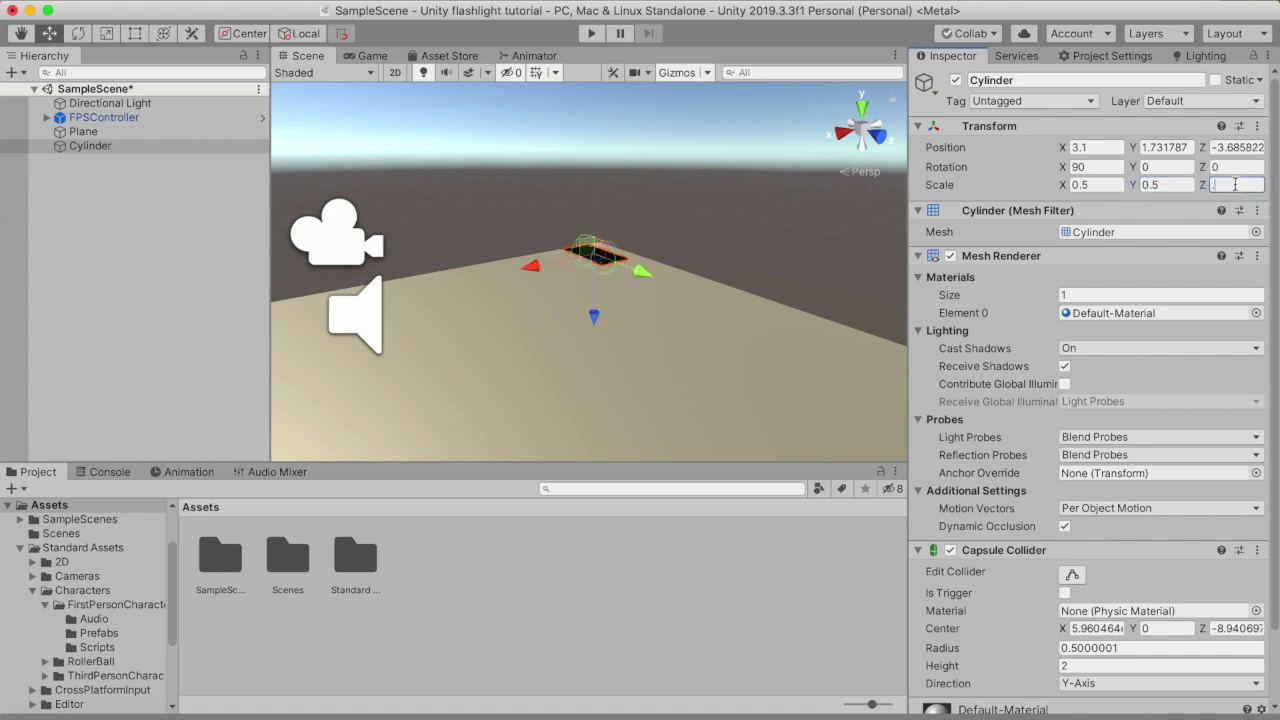
pyautogui.write('0.5')
pyautogui.click(1165, 185)
pyautogui.press('BackSpace')
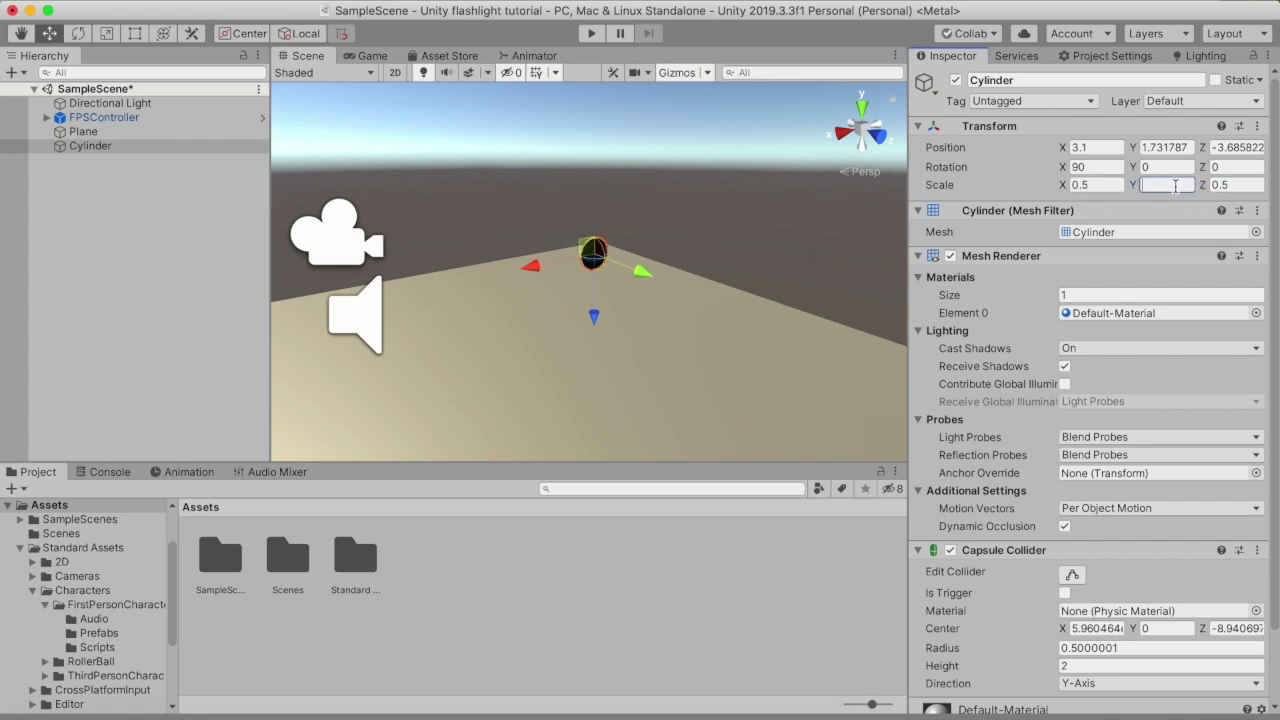
pyautogui.write('1')
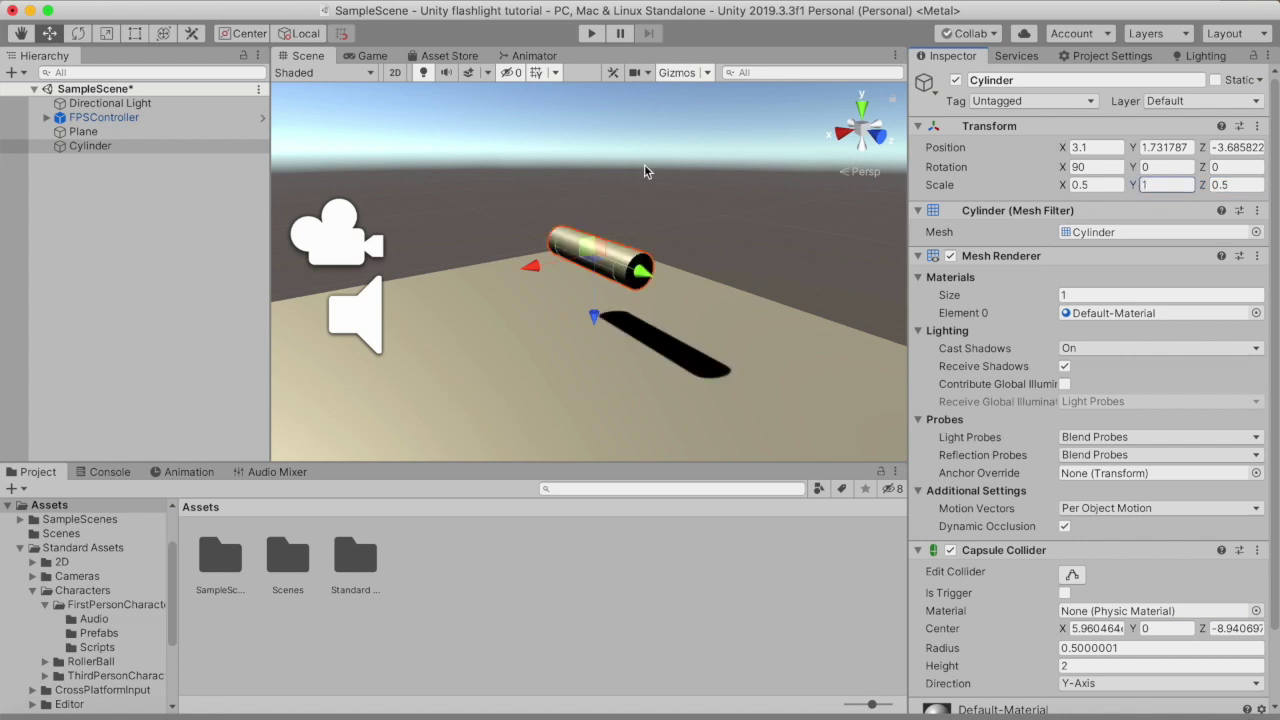
# Reset the cylinder's position to the origin, keeping its rotation and scale.
pyautogui.click(1257, 126)
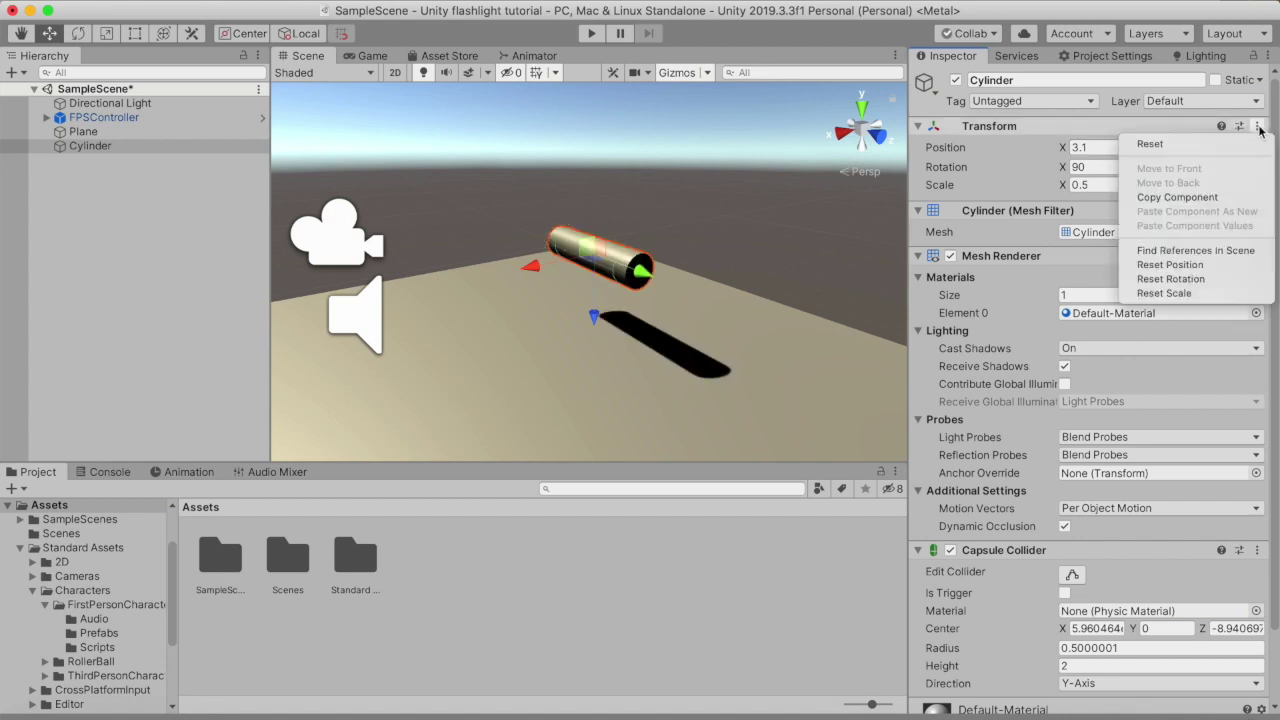
pyautogui.click(1170, 264)
pyautogui.click(798, 162)
pyautogui.scroll(-6, 706, 231)
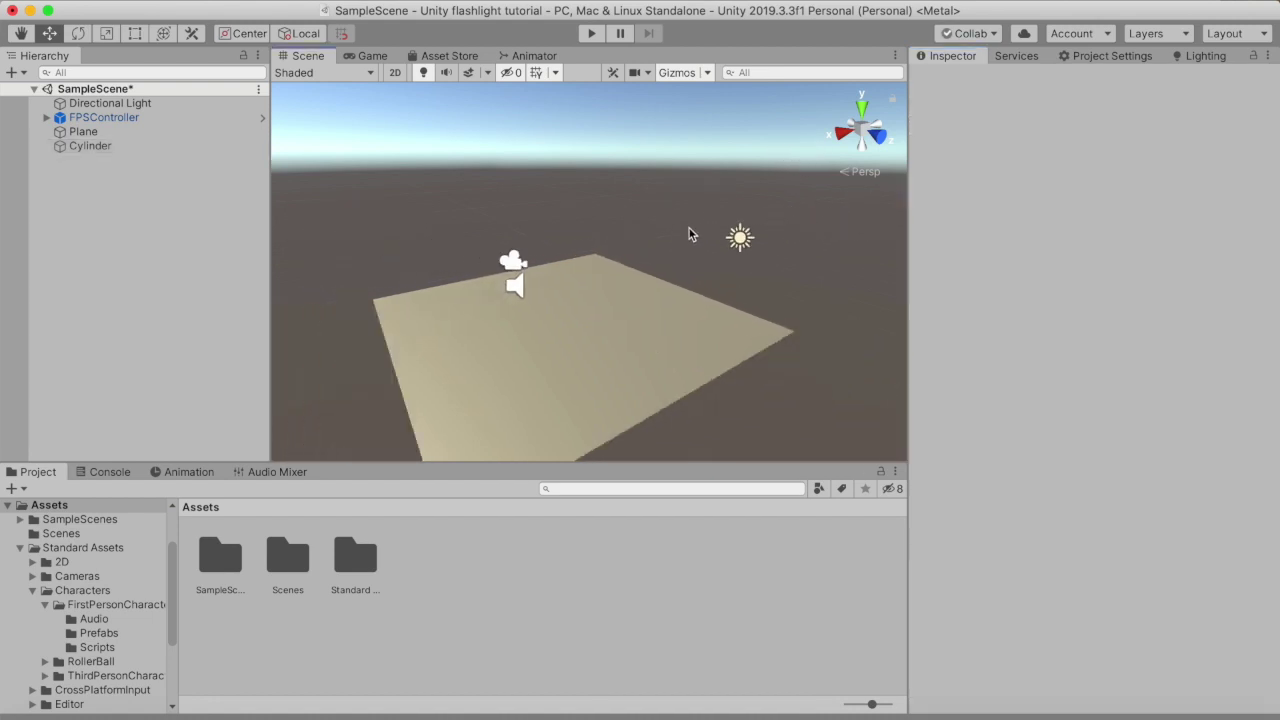
pyautogui.click(108, 150)
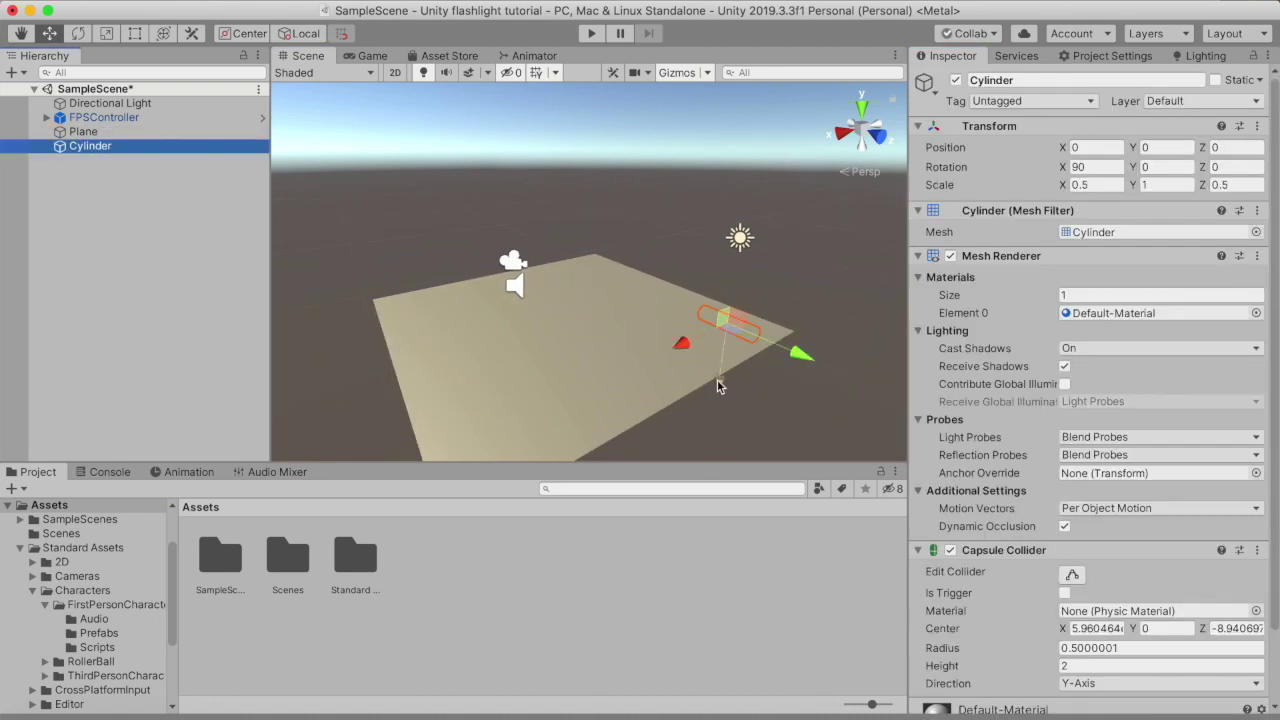
# Position the cylinder at X 7.97, Y 1.74, Z -0.99 so the player camera shows it like a flashlight held at the lower right.
pyautogui.click(155, 104)
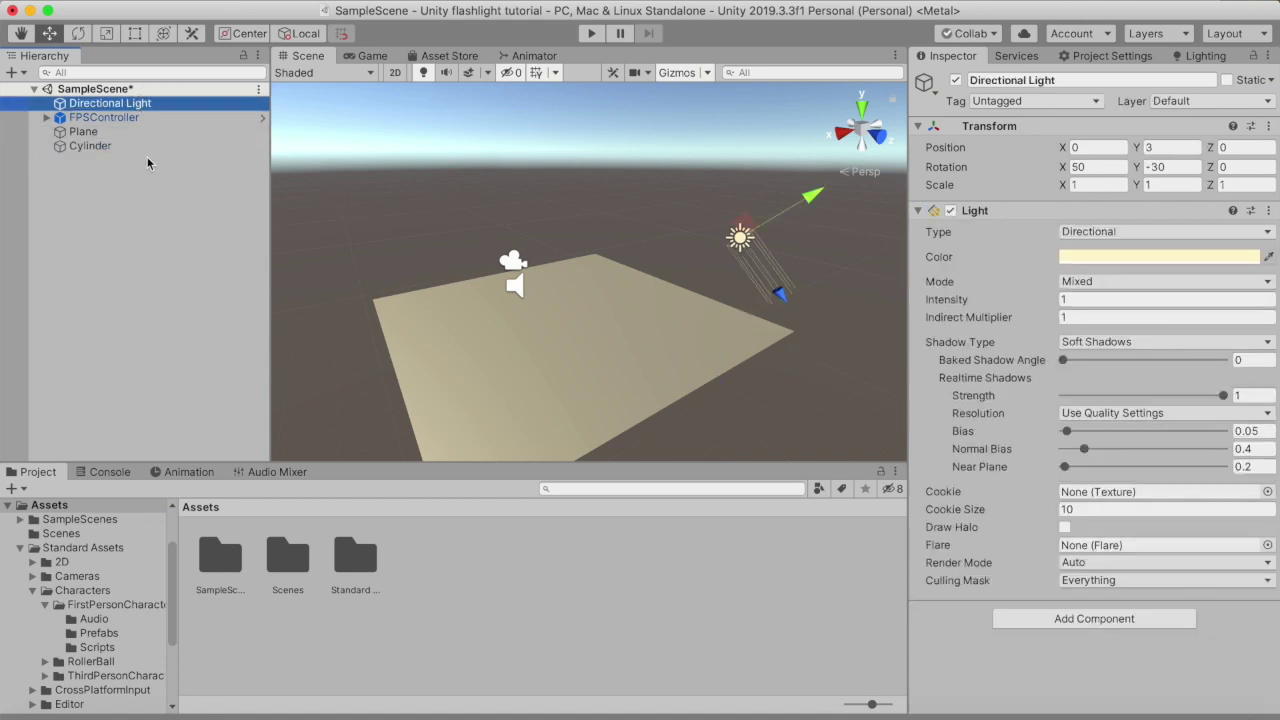
pyautogui.click(143, 148)
pyautogui.moveTo(727, 389); pyautogui.dragTo(560, 300)
pyautogui.click(376, 57)
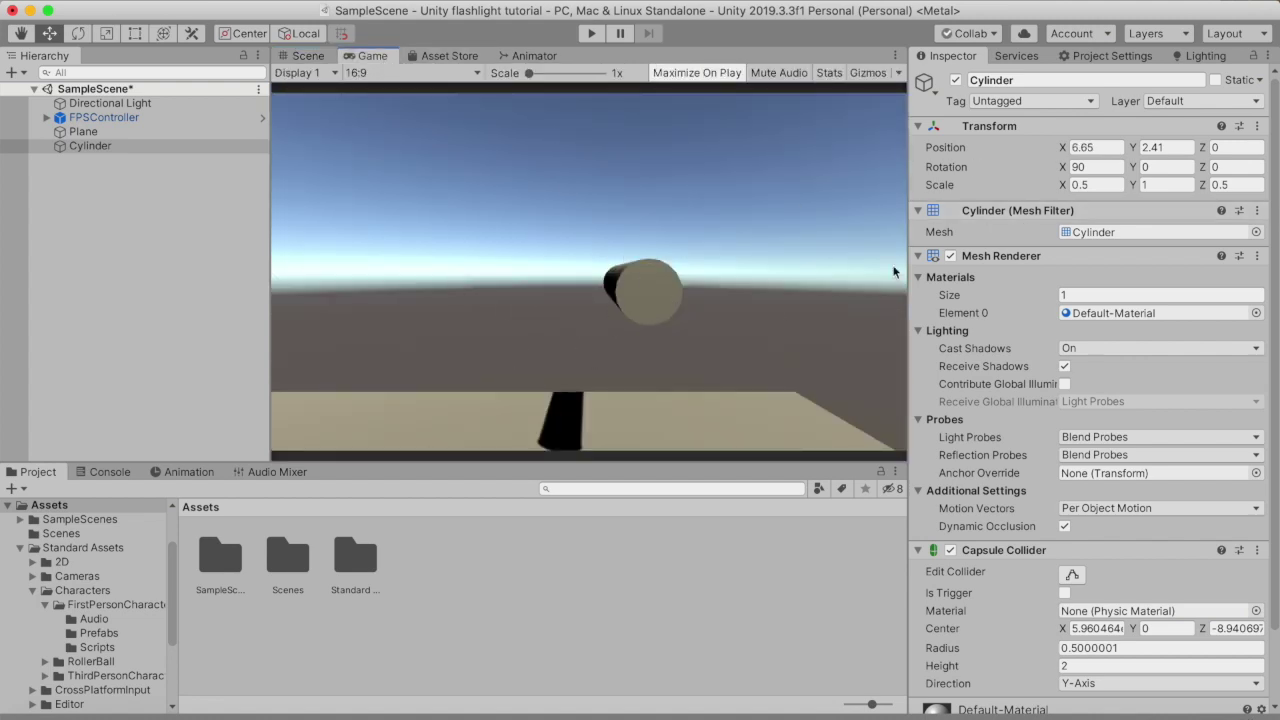
pyautogui.moveTo(1060, 149); pyautogui.dragTo(1110, 149)
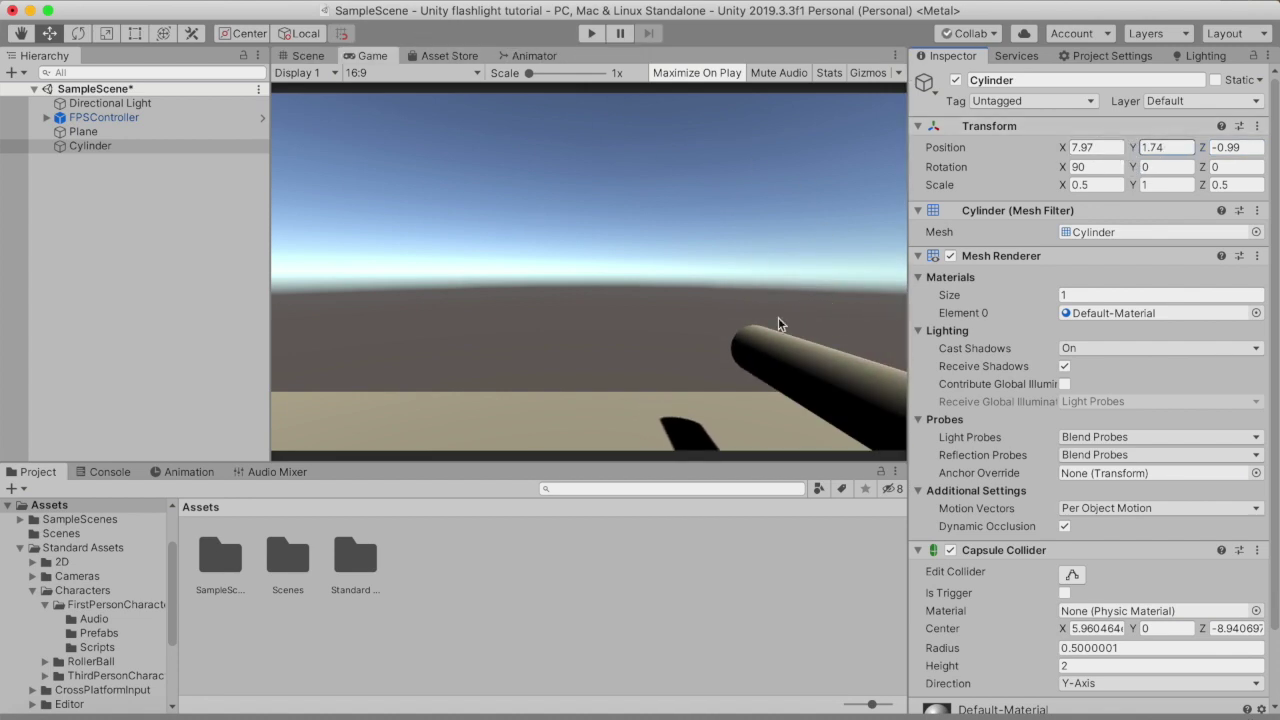
pyautogui.click(806, 375)
# Make the cylinder a child of the FPSController in the scene hierarchy.
pyautogui.click(307, 55)
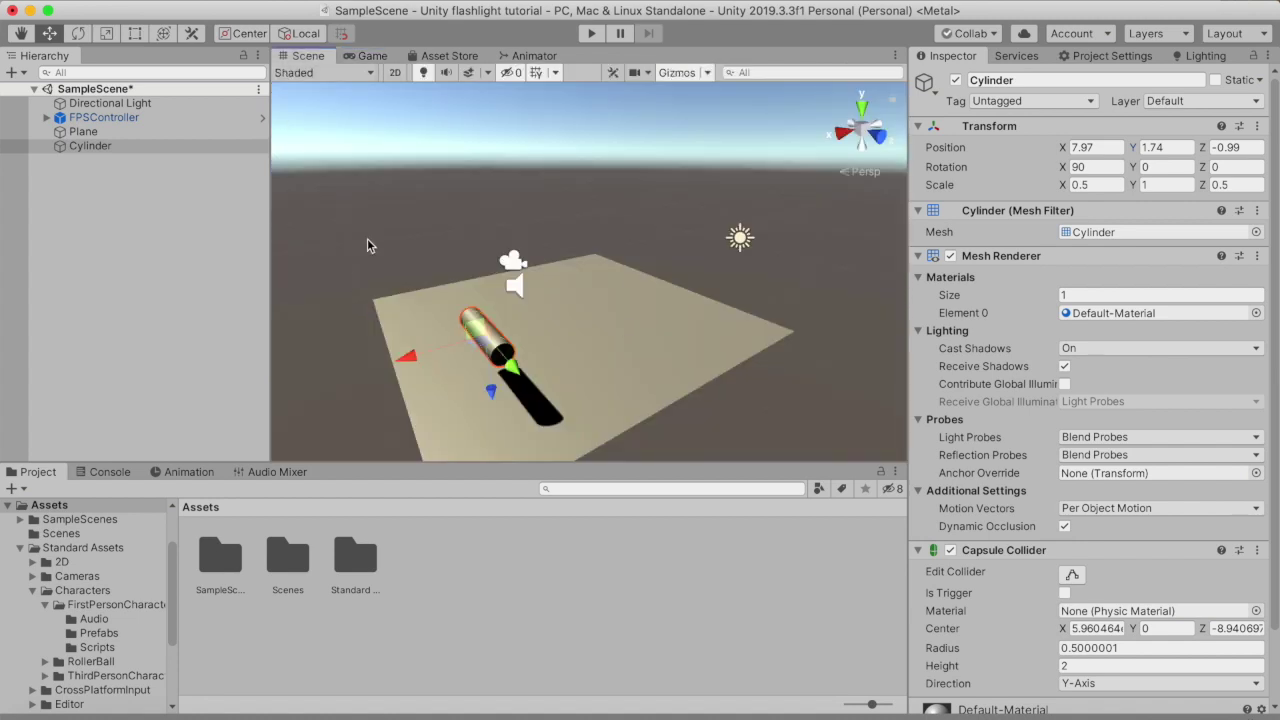
pyautogui.click(135, 163)
pyautogui.click(113, 145)
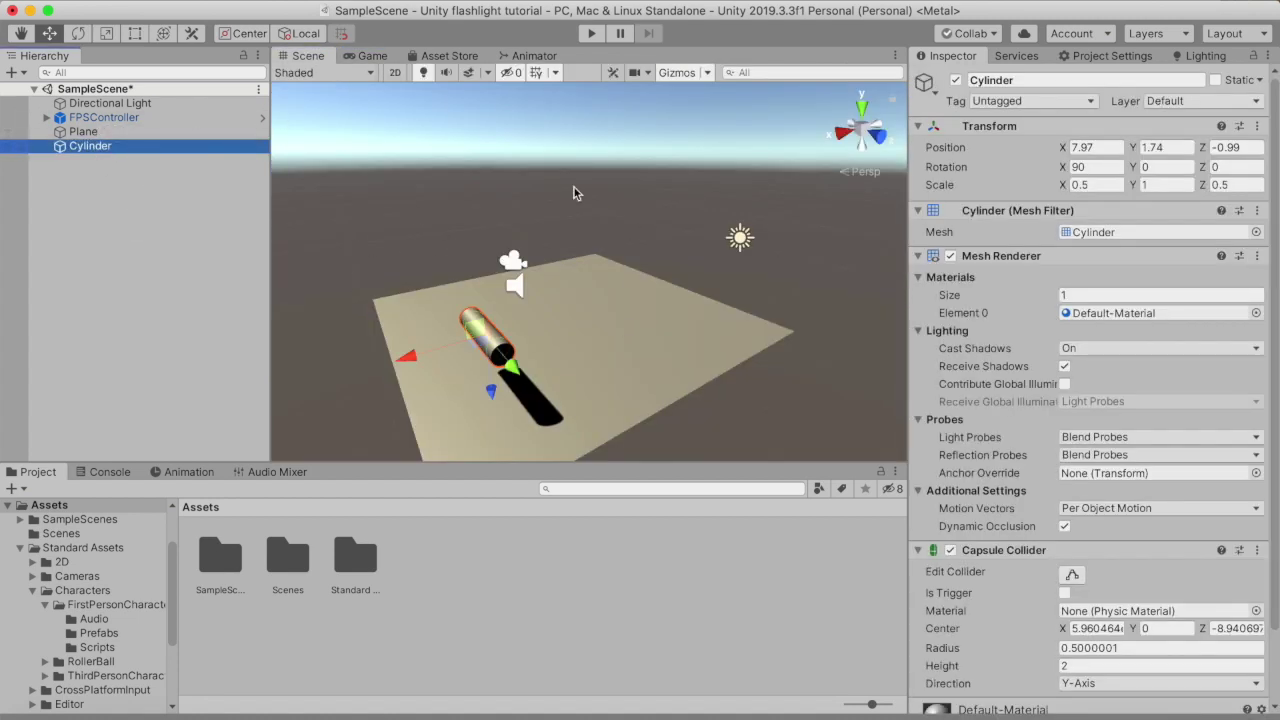
pyautogui.scroll(2, 492, 298)
pyautogui.scroll(-1, 491, 300)
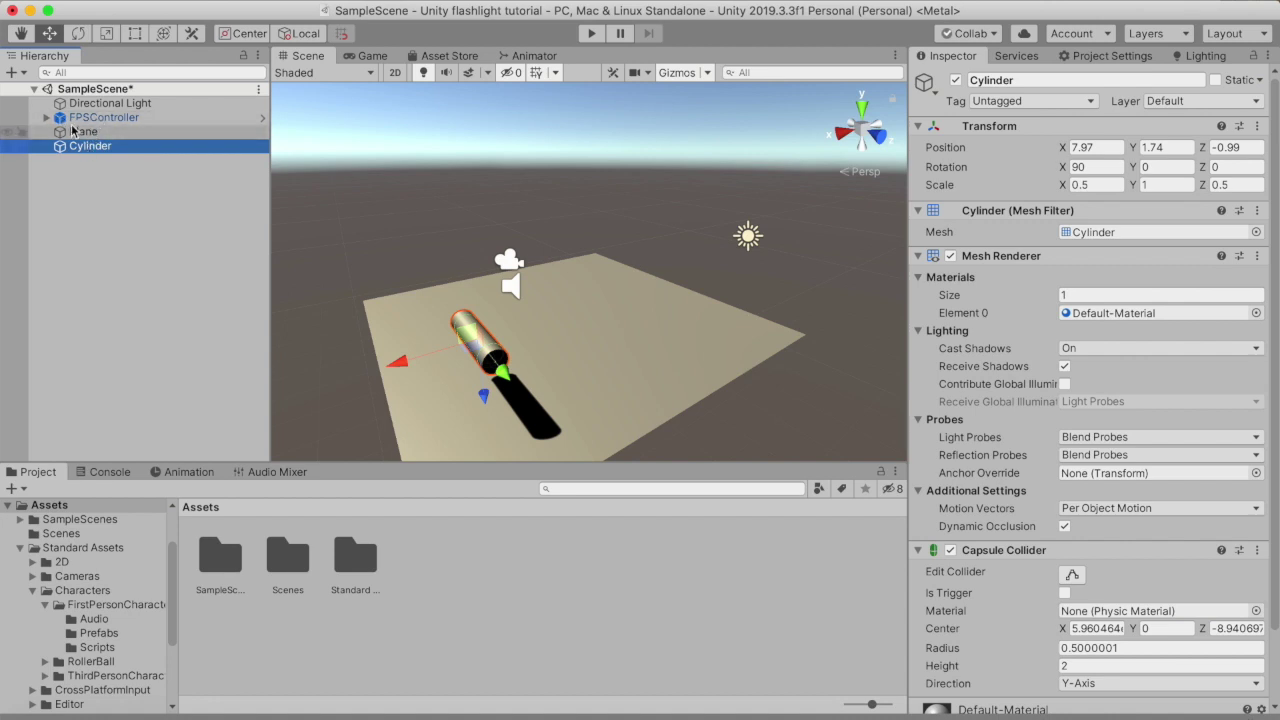
pyautogui.moveTo(95, 150); pyautogui.dragTo(100, 118)
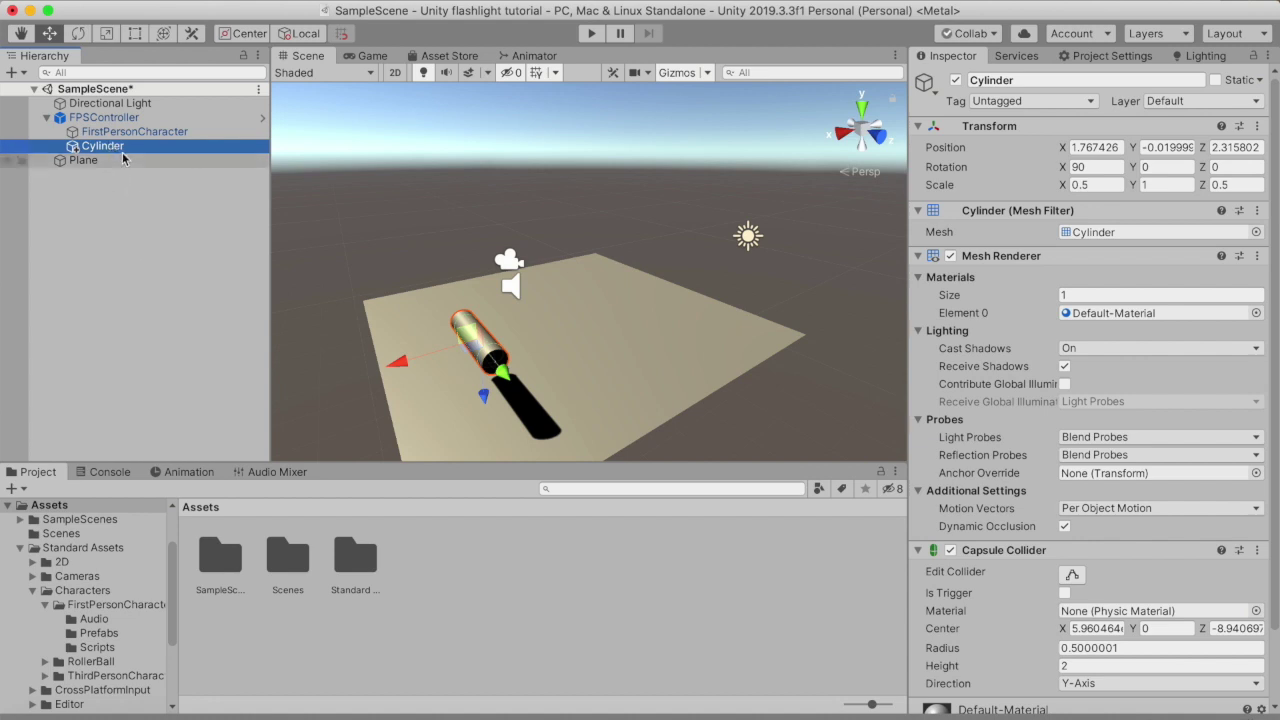
pyautogui.click(377, 135)
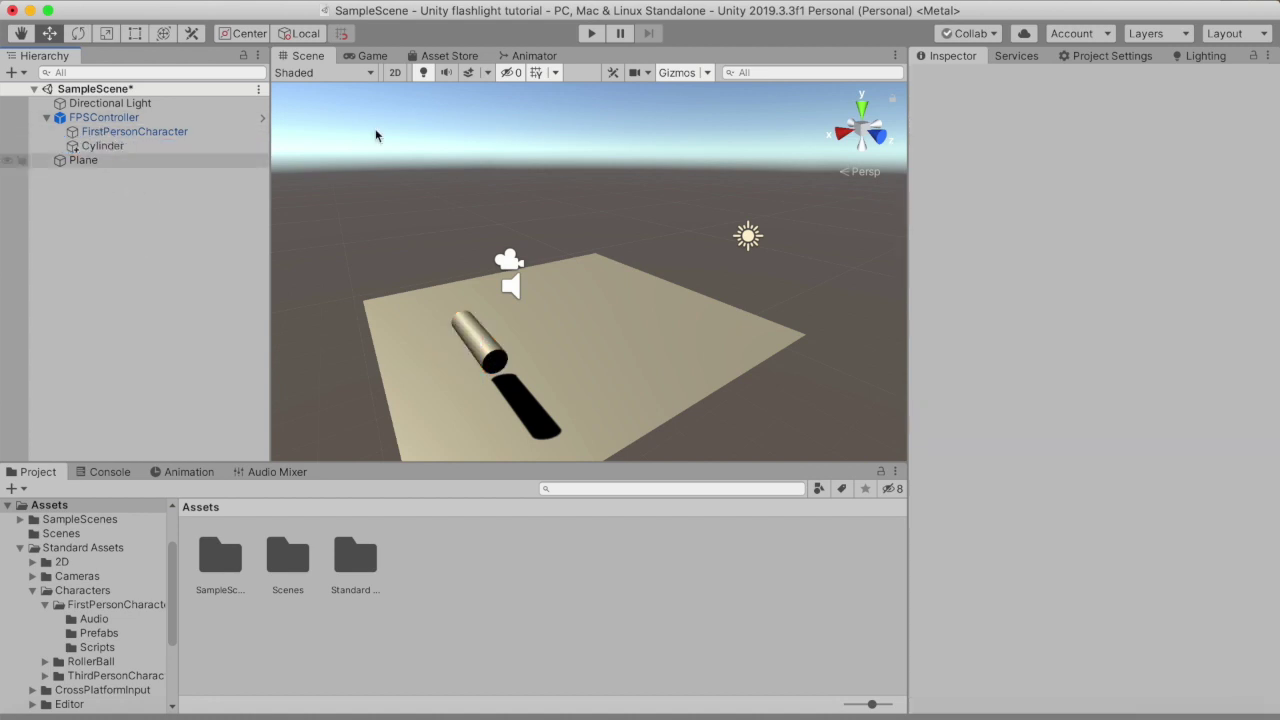
# Play-test the scene to check how the cylinder follows the player, and stop play mode.
pyautogui.click(578, 40)
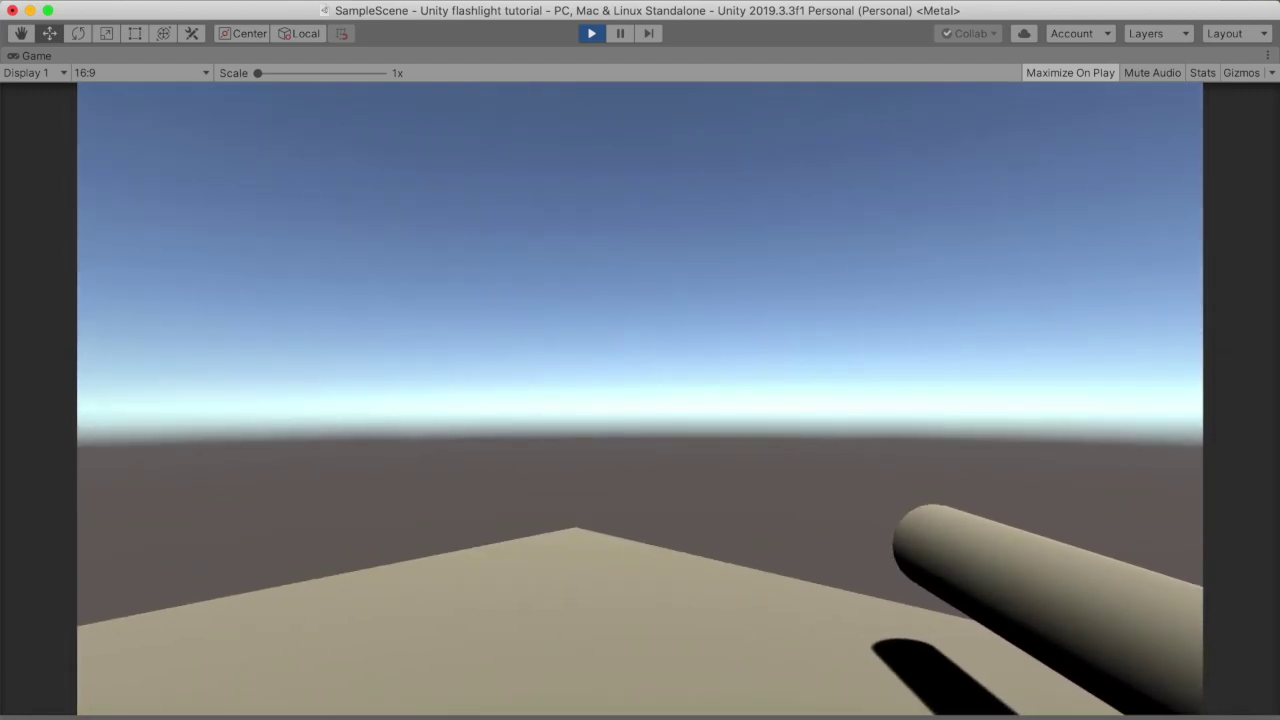
pyautogui.press('Escape')
pyautogui.click(589, 34)
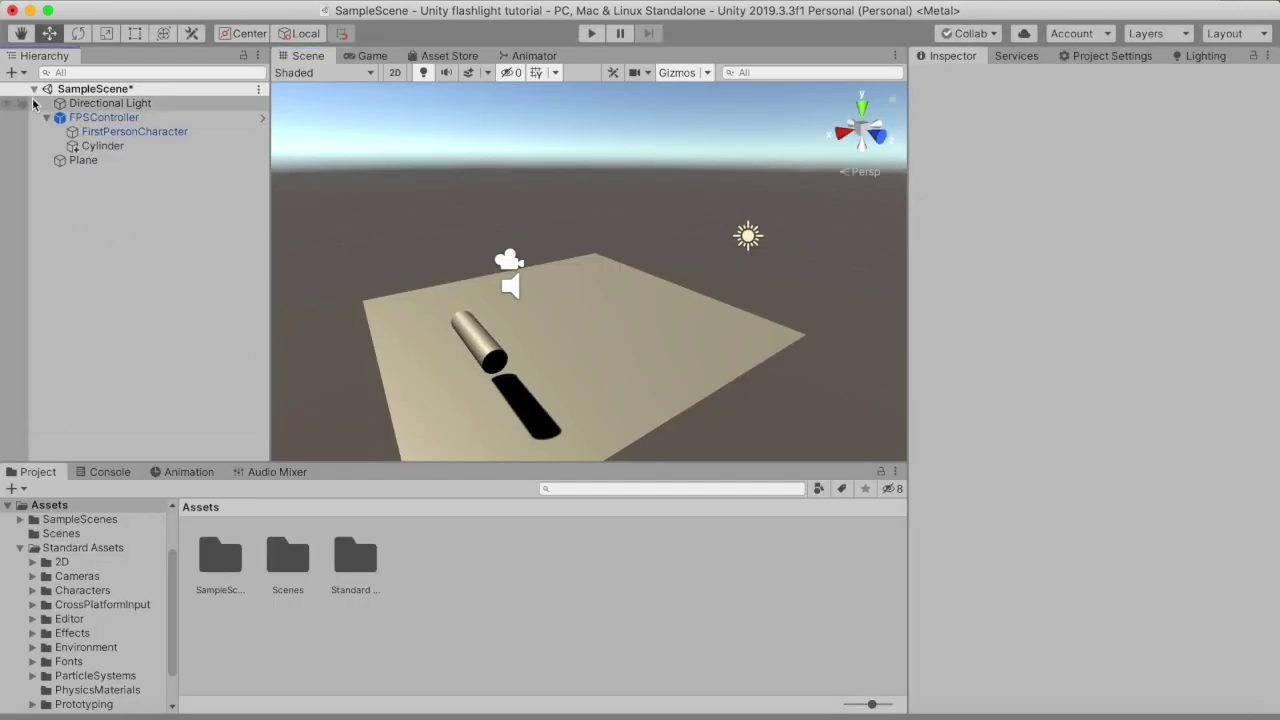
# Add a Spotlight to the scene for the flashlight beam and check its placement relative to the cylinder.
pyautogui.scroll(-1, 513, 315)
pyautogui.scroll(2, 513, 316)
pyautogui.scroll(-2, 513, 318)
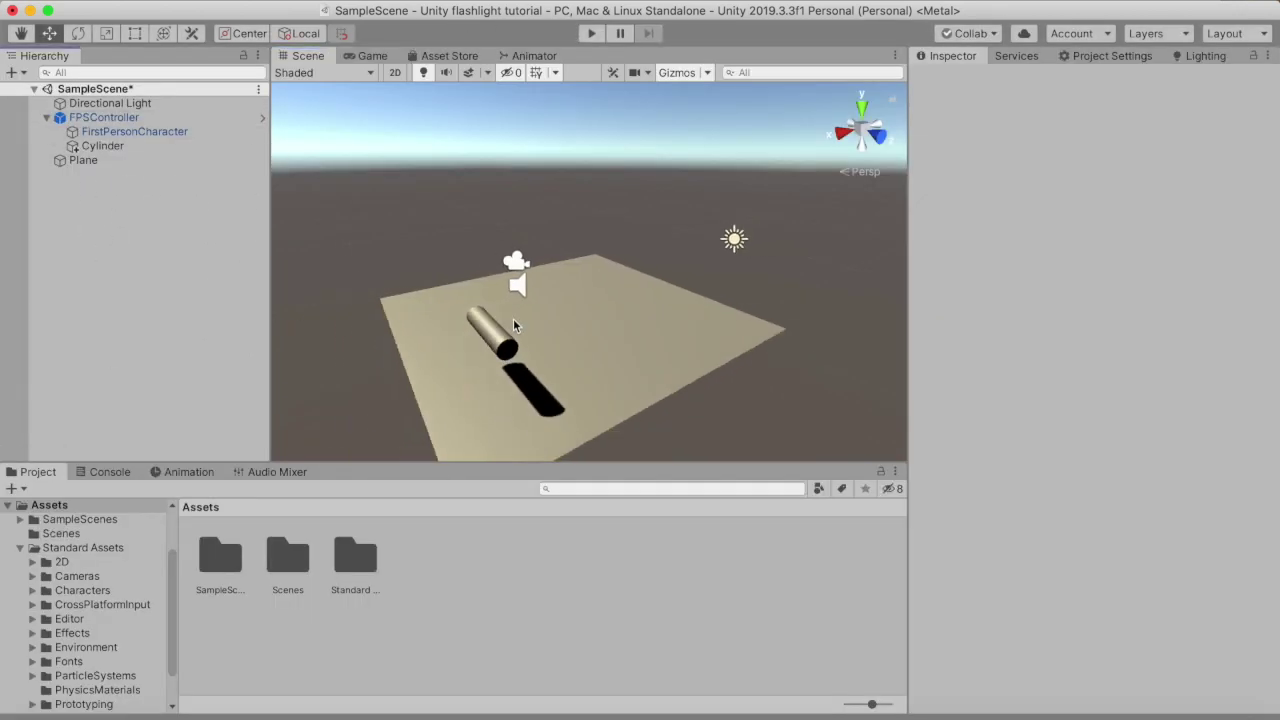
pyautogui.rightClick(103, 240)
pyautogui.click(35, 228)
pyautogui.click(12, 73)
pyautogui.moveTo(38, 166)
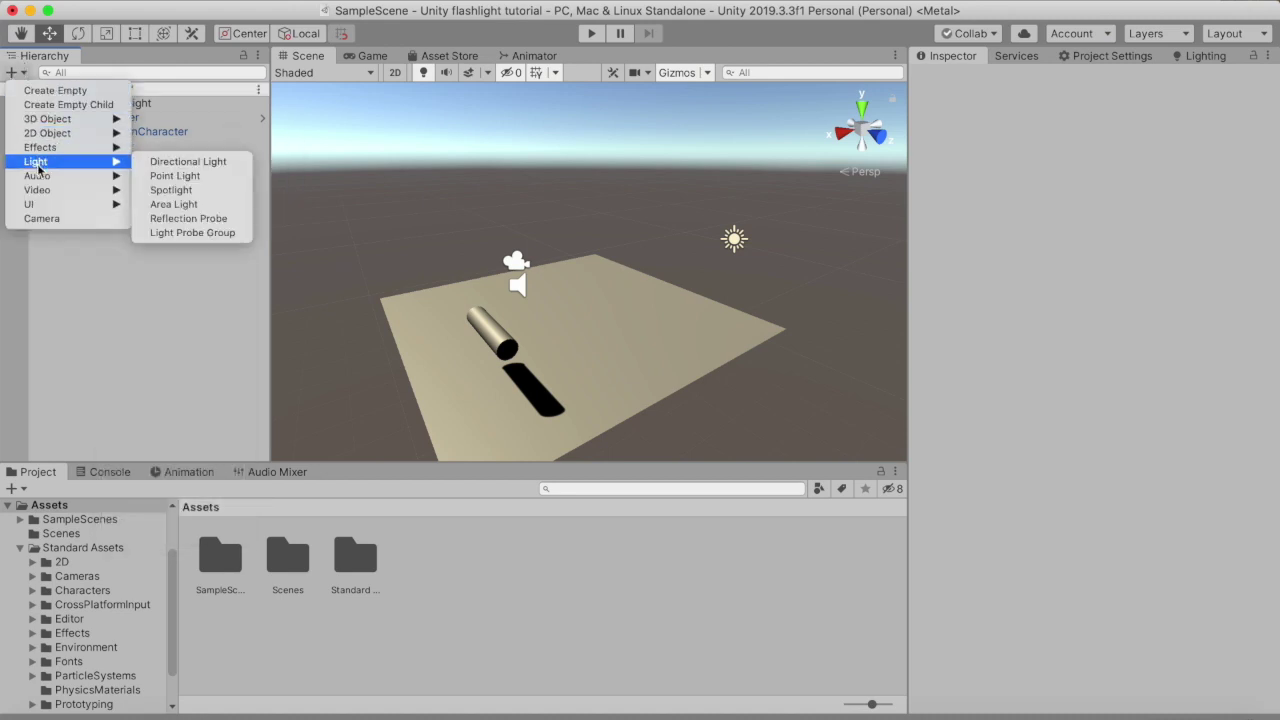
pyautogui.click(171, 190)
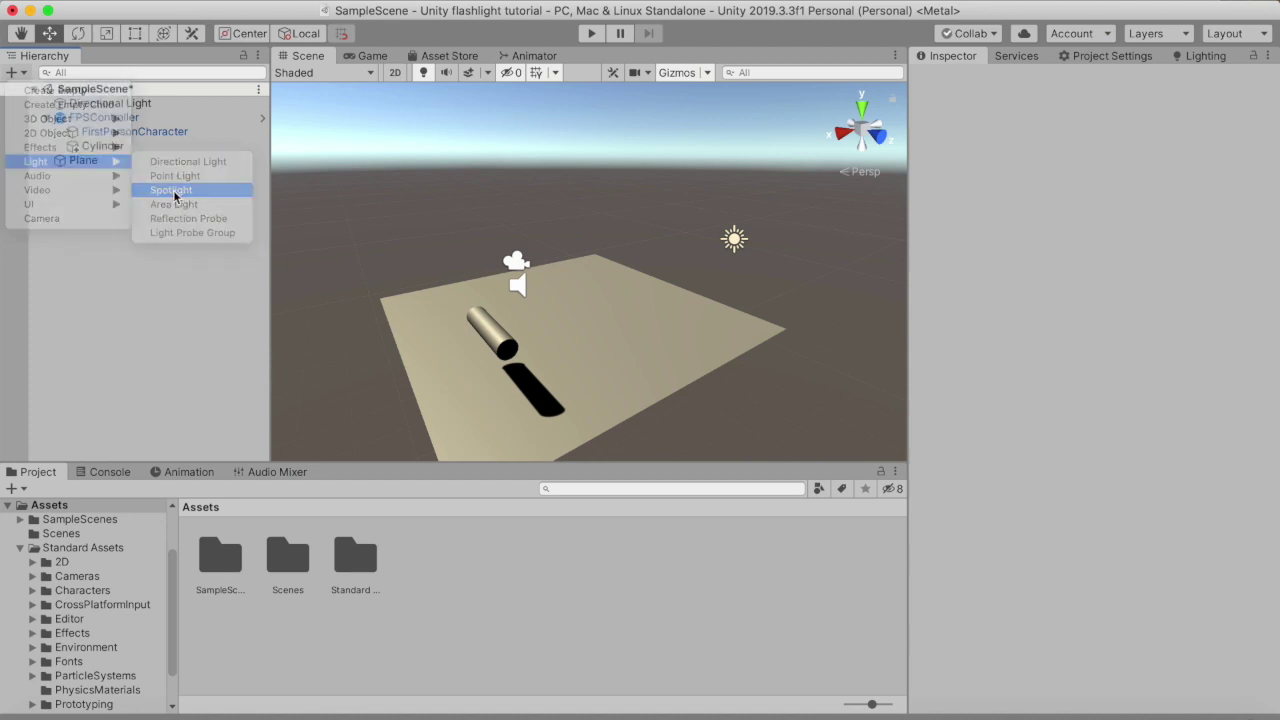
pyautogui.scroll(2, 556, 285)
pyautogui.scroll(-3, 560, 285)
pyautogui.scroll(3, 437, 271)
pyautogui.scroll(3, 551, 290)
pyautogui.scroll(-3, 551, 290)
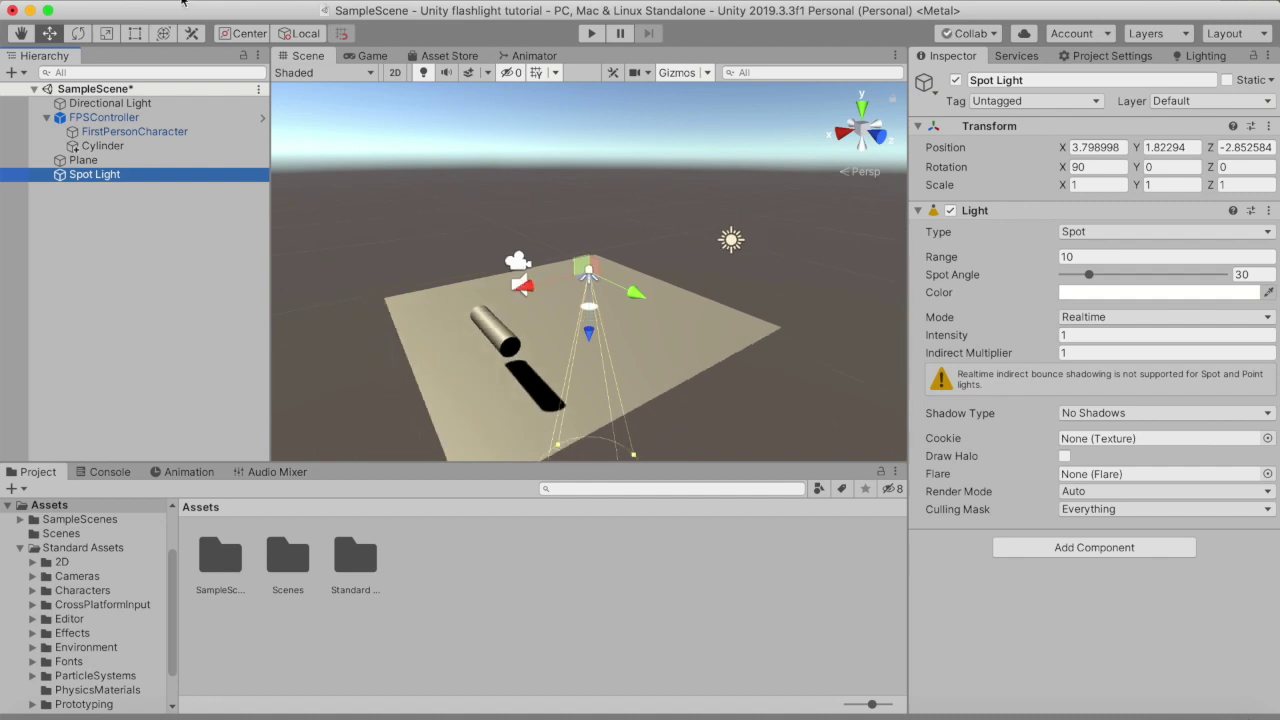
# Rotate the spotlight so it points horizontally, with its X rotation set to 0.
pyautogui.click(77, 33)
pyautogui.moveTo(661, 275); pyautogui.dragTo(406, 60)
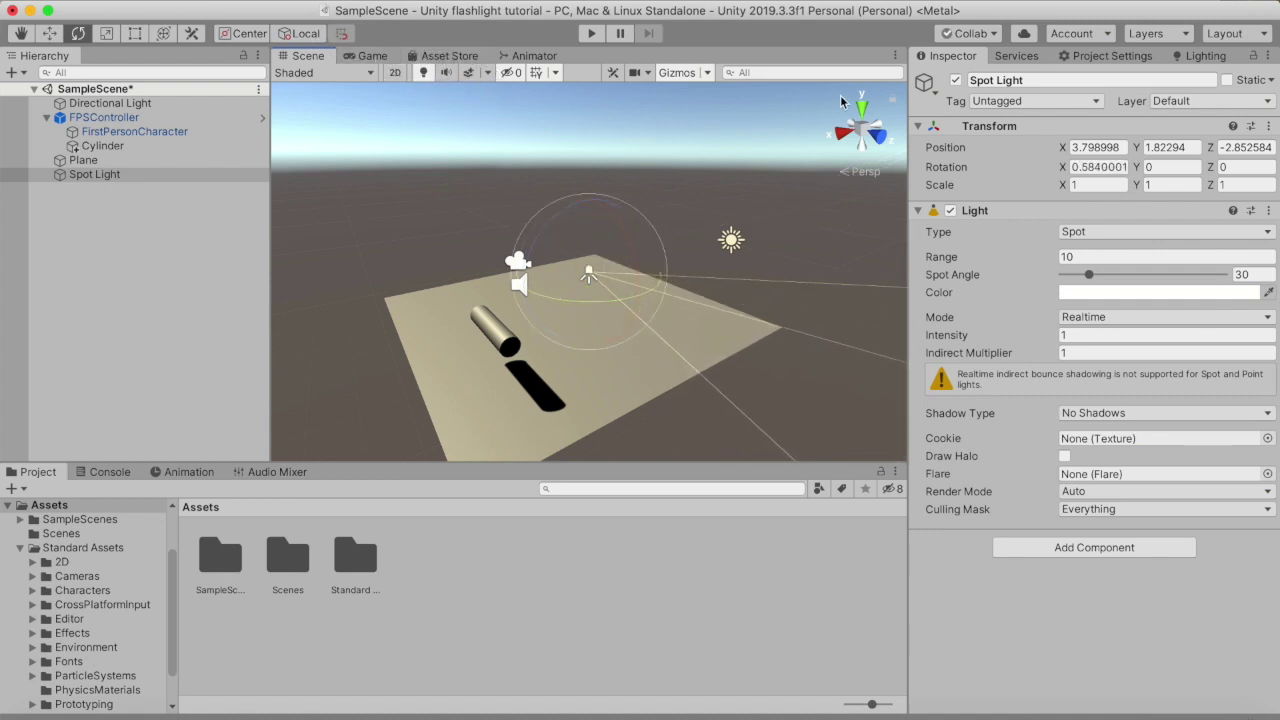
pyautogui.click(1108, 166)
pyautogui.press('BackSpace')
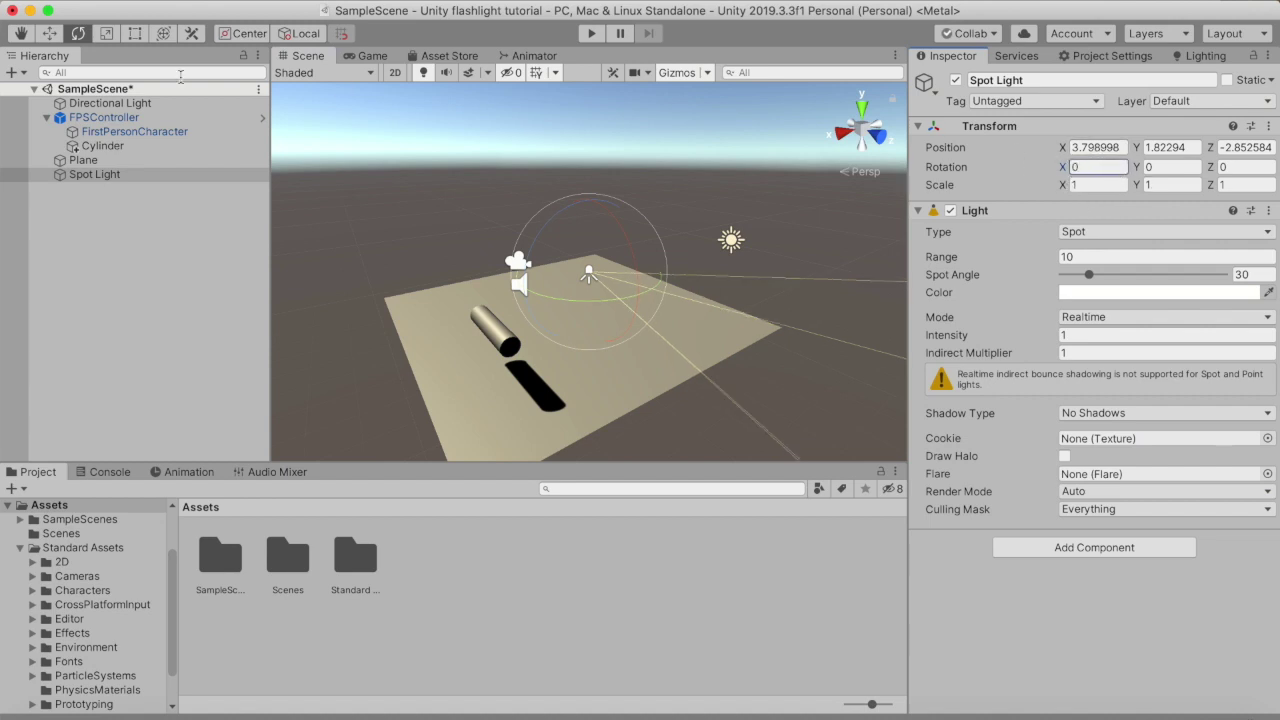
# Move the spotlight next to the cylinder's front end, at X 7.67 and Z -0.39.
pyautogui.click(48, 35)
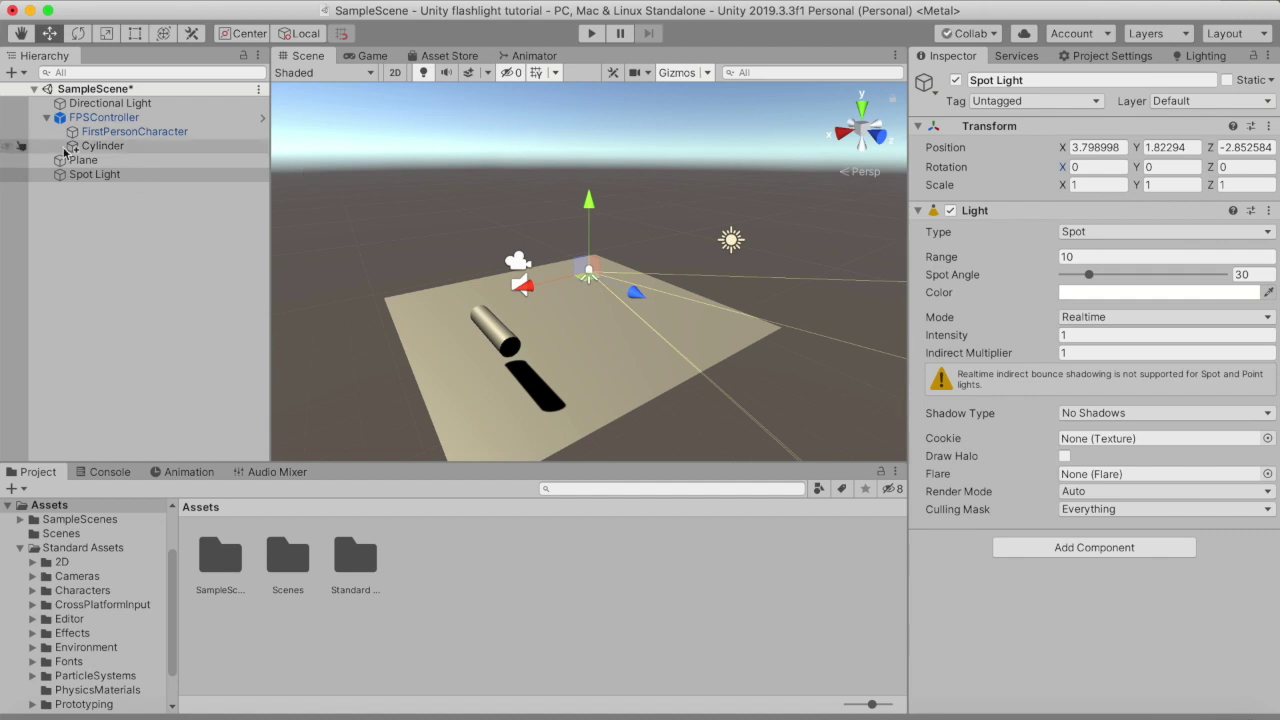
pyautogui.moveTo(560, 276); pyautogui.dragTo(518, 350)
pyautogui.click(508, 282)
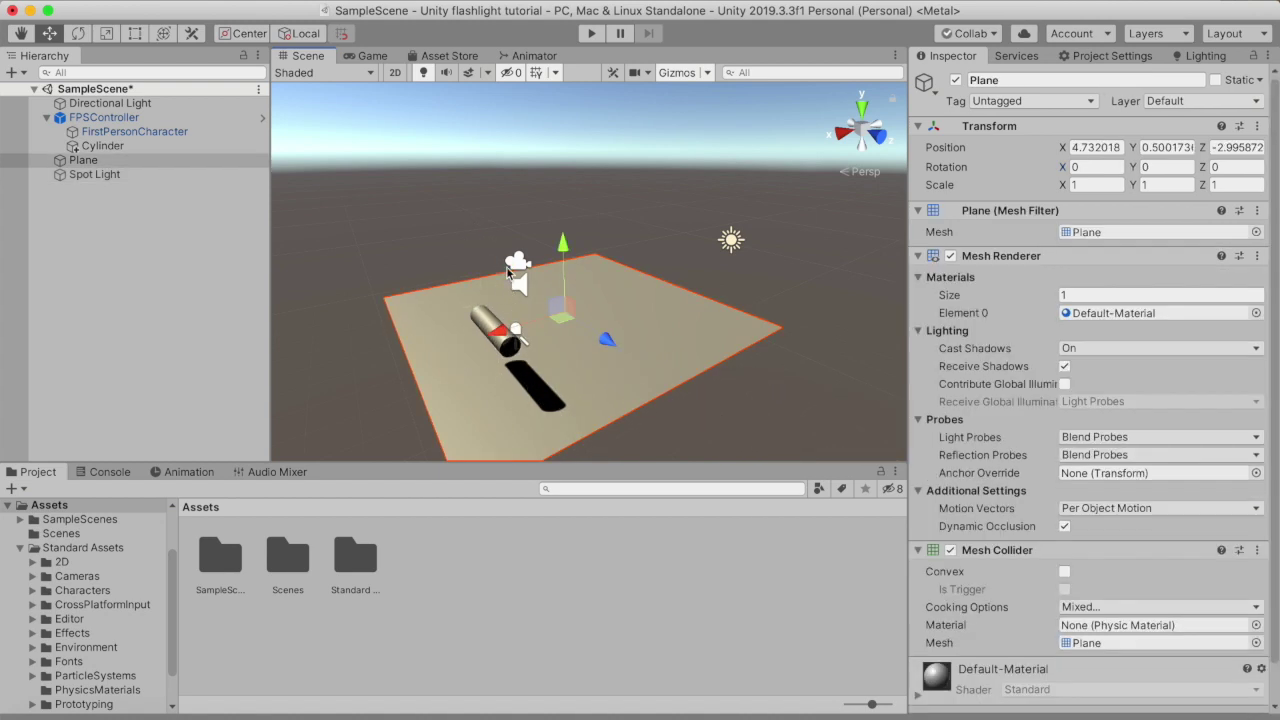
pyautogui.click(95, 174)
pyautogui.press('f')
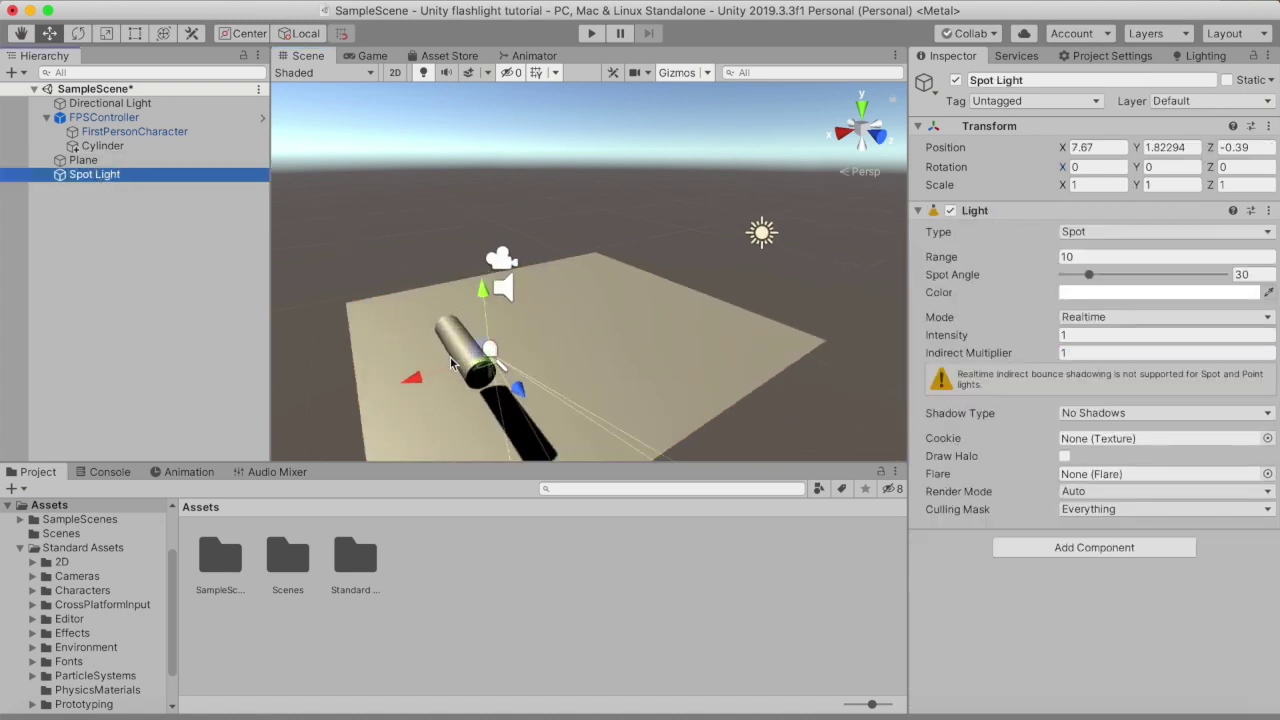
# Fine-tune the spotlight's placement at the cylinder's front opening, to X 7.77, Y 1.54, Z -0.34.
pyautogui.keyDown('alt'); pyautogui.moveTo(418, 357); pyautogui.dragTo(480, 329); pyautogui.keyUp('alt')
pyautogui.moveTo(548, 263); pyautogui.dragTo(548, 277)
pyautogui.moveTo(510, 318); pyautogui.dragTo(449, 314, button='right')
pyautogui.scroll(5, 450, 315)
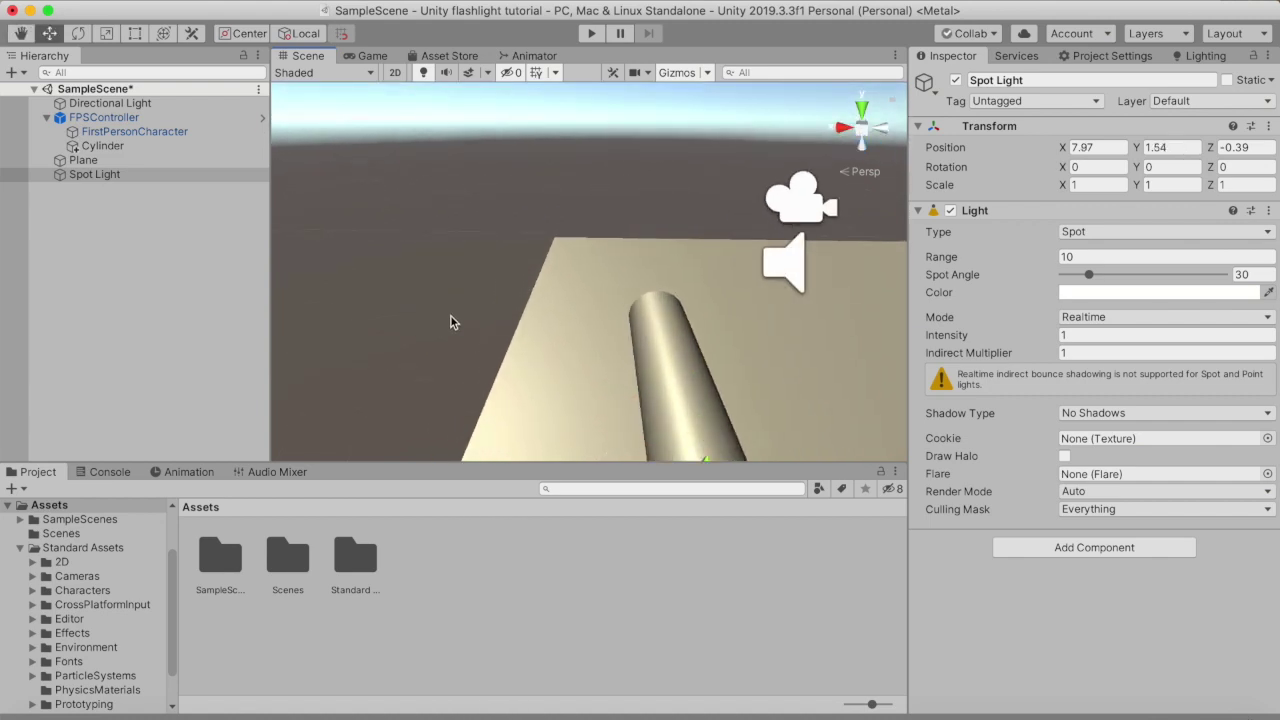
pyautogui.keyDown('alt'); pyautogui.moveTo(451, 316); pyautogui.dragTo(714, 349); pyautogui.keyUp('alt')
pyautogui.scroll(-5, 638, 292)
pyautogui.moveTo(598, 393); pyautogui.dragTo(571, 391)
pyautogui.moveTo(479, 413); pyautogui.dragTo(498, 398)
# Set the spotlight's range to 9.38 and widen its spot angle to 133.6.
pyautogui.moveTo(1017, 263); pyautogui.dragTo(1097, 262)
pyautogui.scroll(-2, 479, 372)
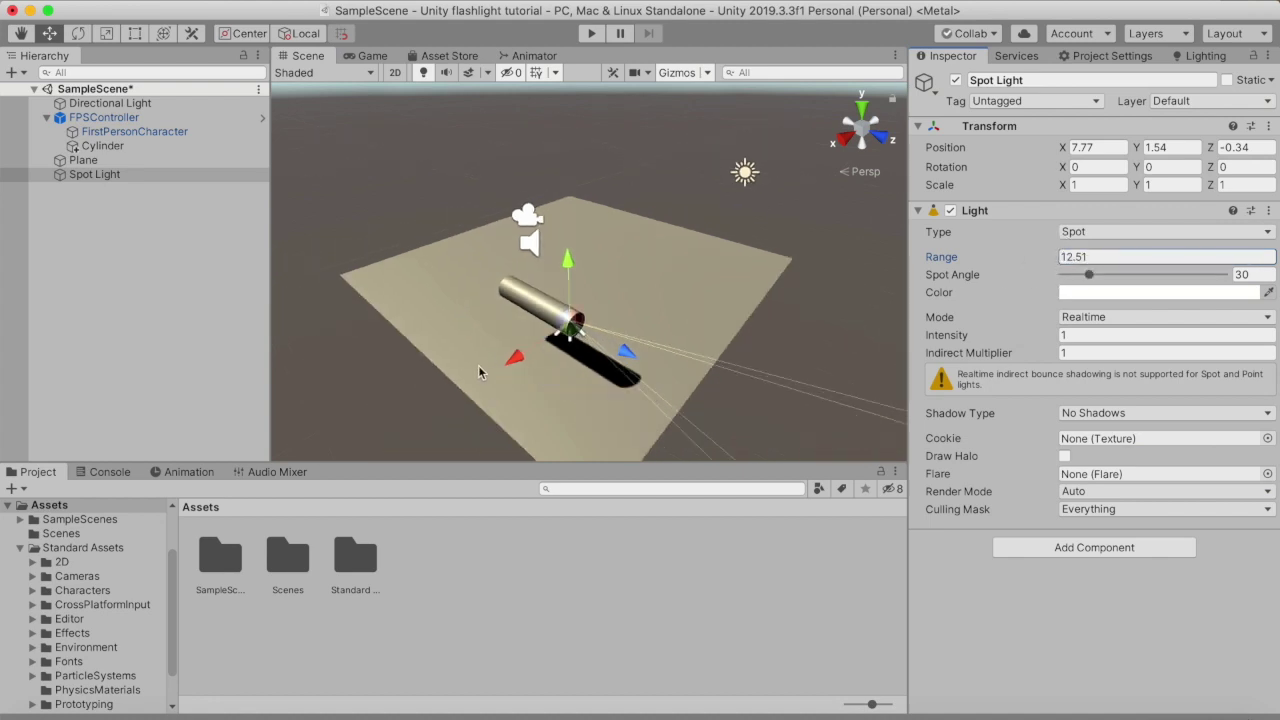
pyautogui.scroll(-3, 479, 372)
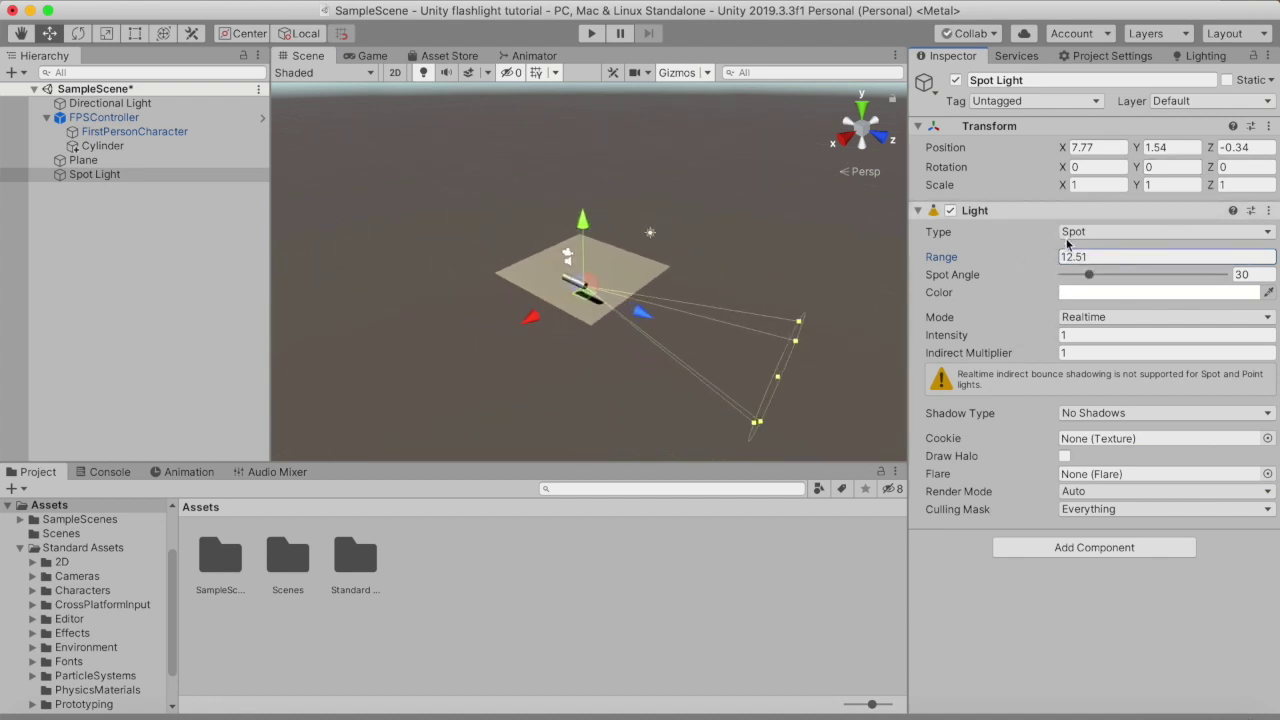
pyautogui.moveTo(1044, 261); pyautogui.dragTo(985, 255)
pyautogui.moveTo(1089, 274); pyautogui.dragTo(1183, 274)
pyautogui.scroll(5, 486, 337)
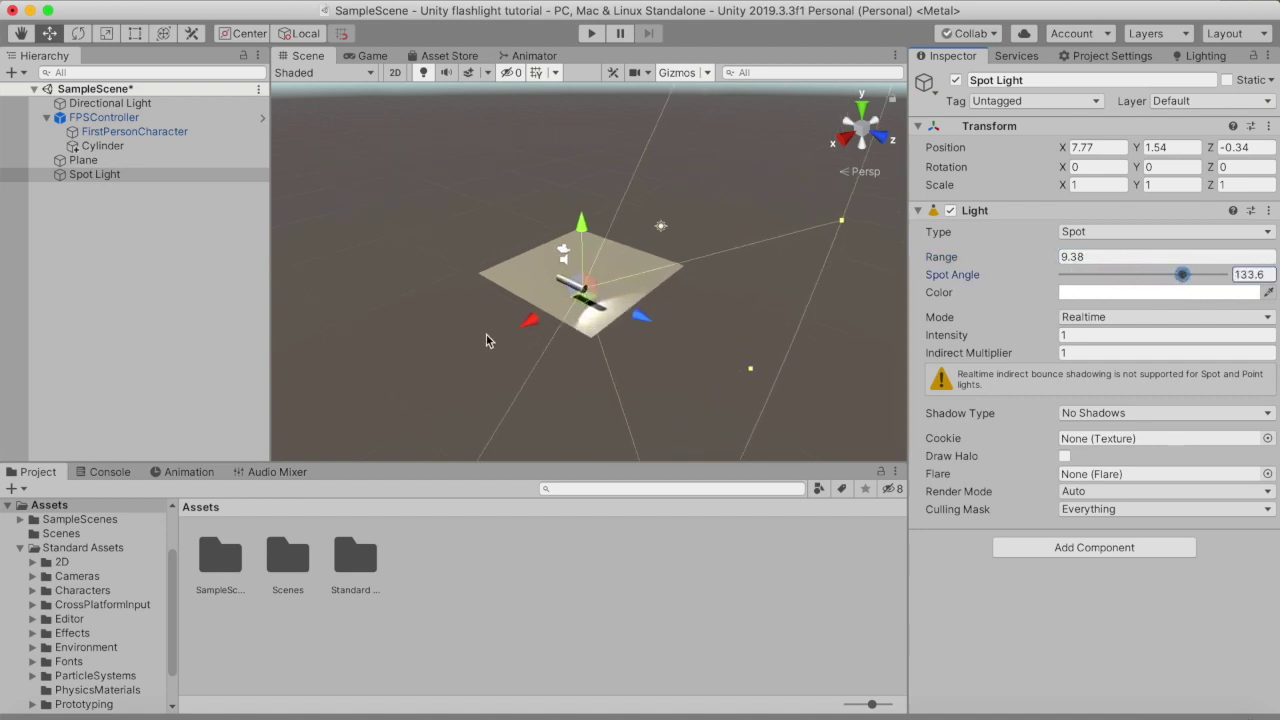
# Set the spotlight's intensity to 1.5 and check the beam from the player camera.
pyautogui.moveTo(1010, 338); pyautogui.dragTo(1020, 336)
pyautogui.press('BackSpace')
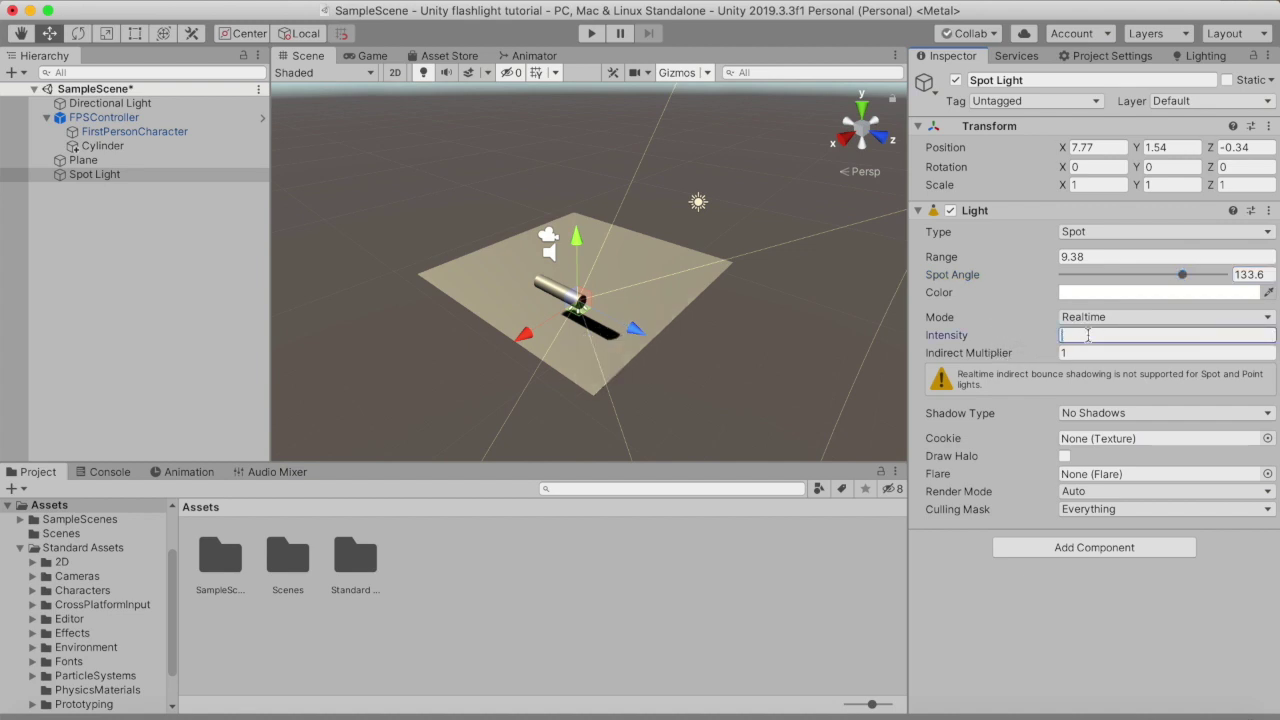
pyautogui.write('1.5')
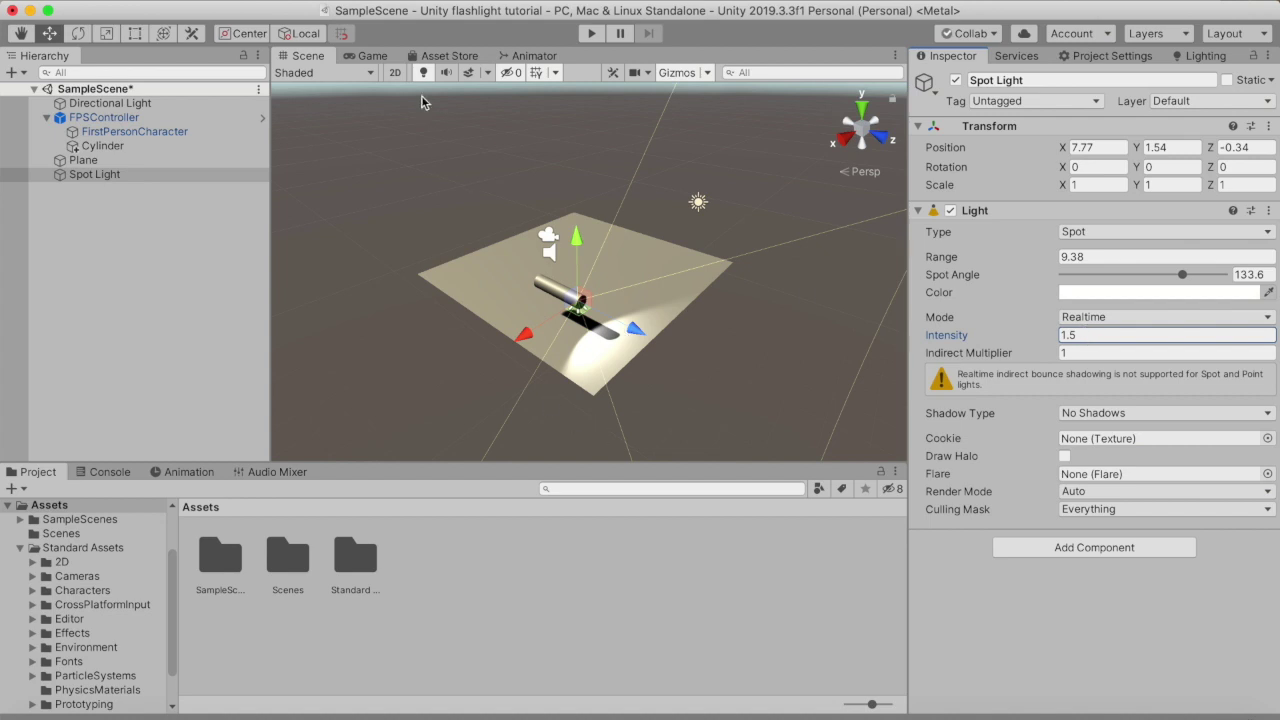
pyautogui.click(386, 55)
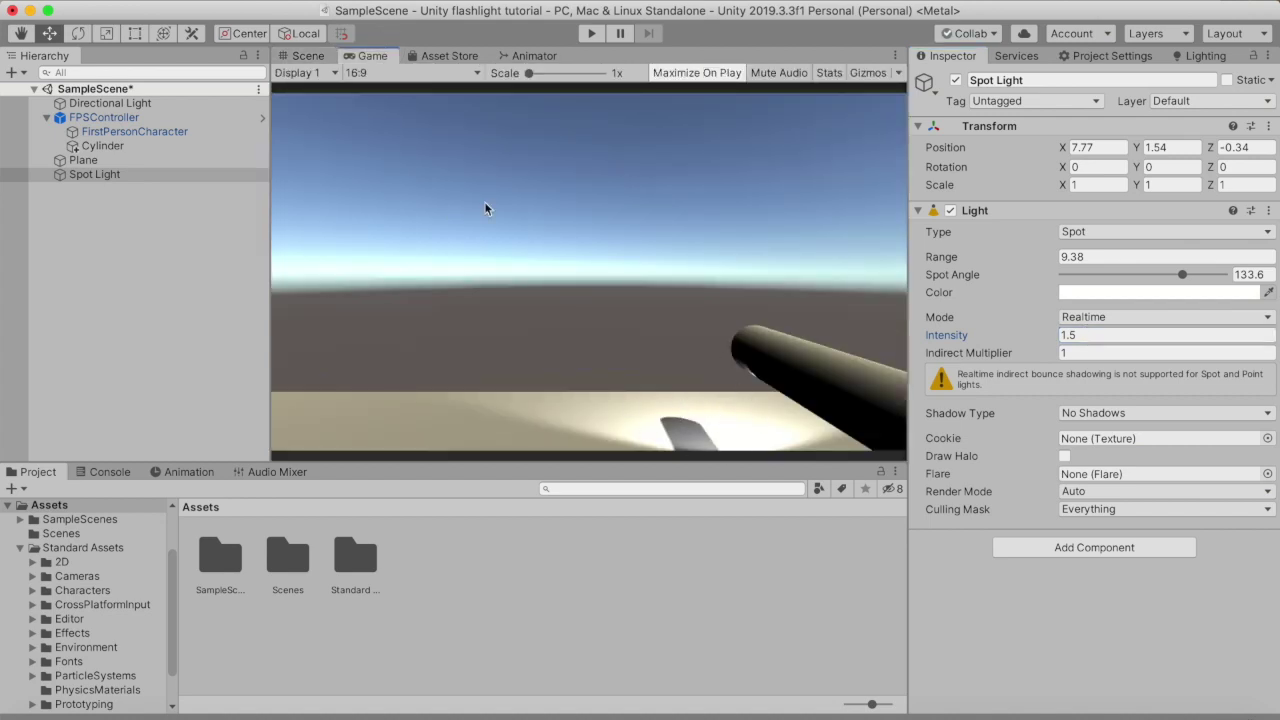
pyautogui.click(303, 55)
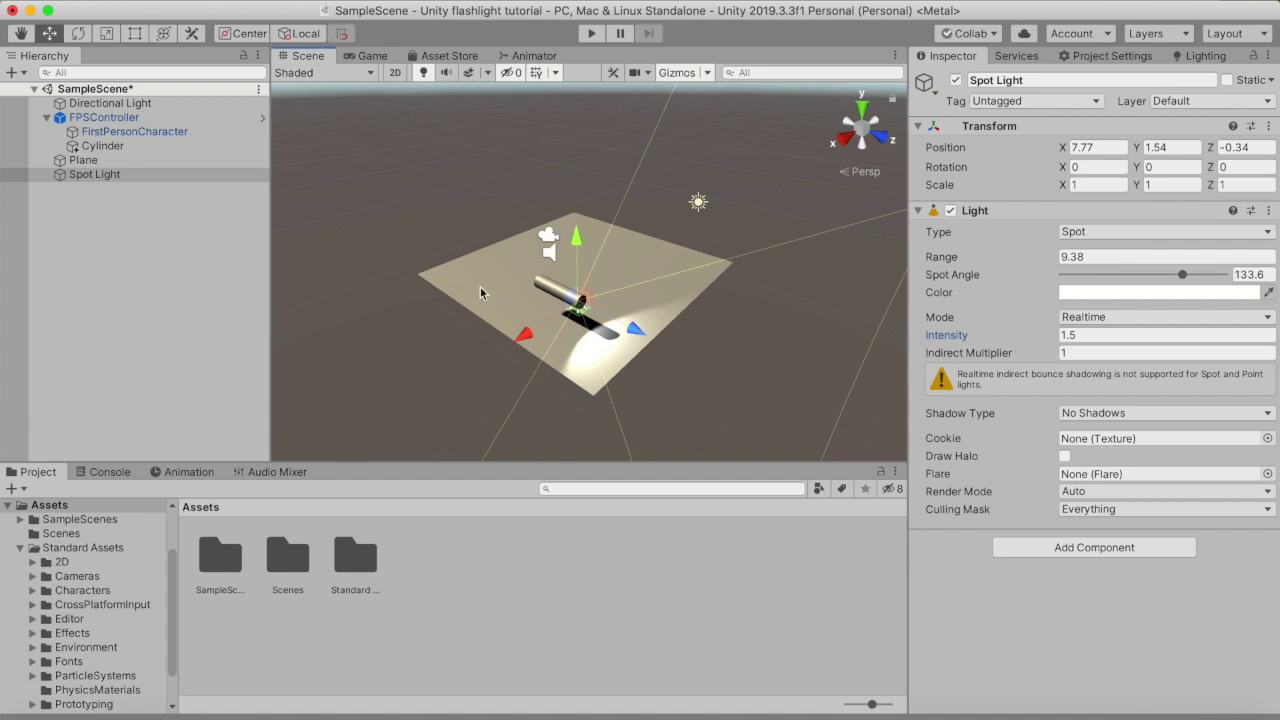
# Make the spotlight a child of the FPSController and play-test how the beam follows the player.
pyautogui.click(150, 221)
pyautogui.moveTo(82, 176); pyautogui.dragTo(112, 117)
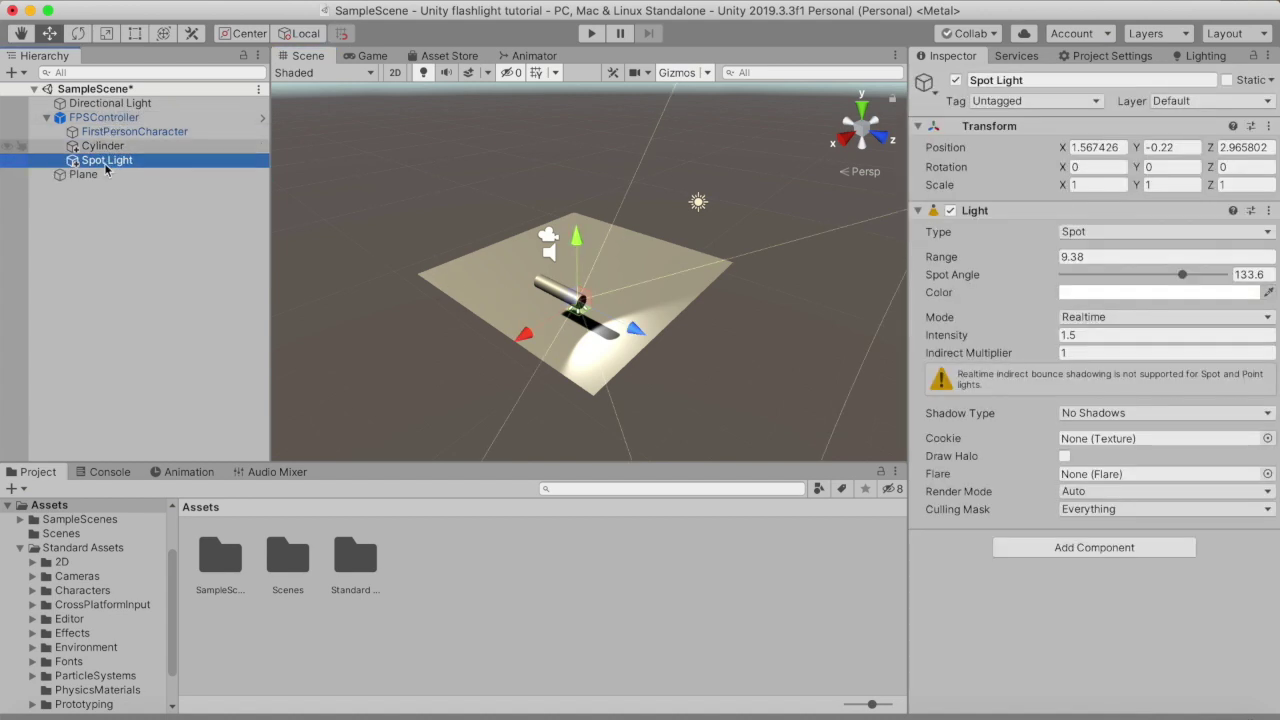
pyautogui.click(112, 147)
pyautogui.click(160, 350)
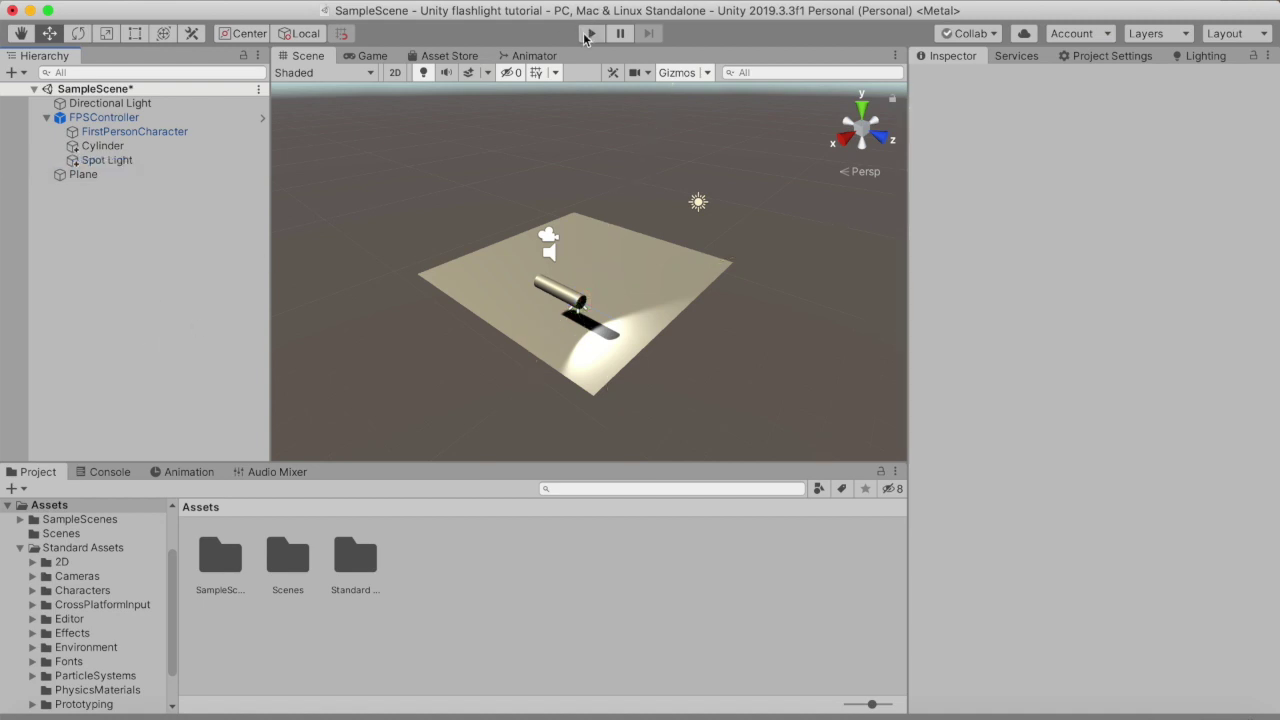
pyautogui.click(588, 34)
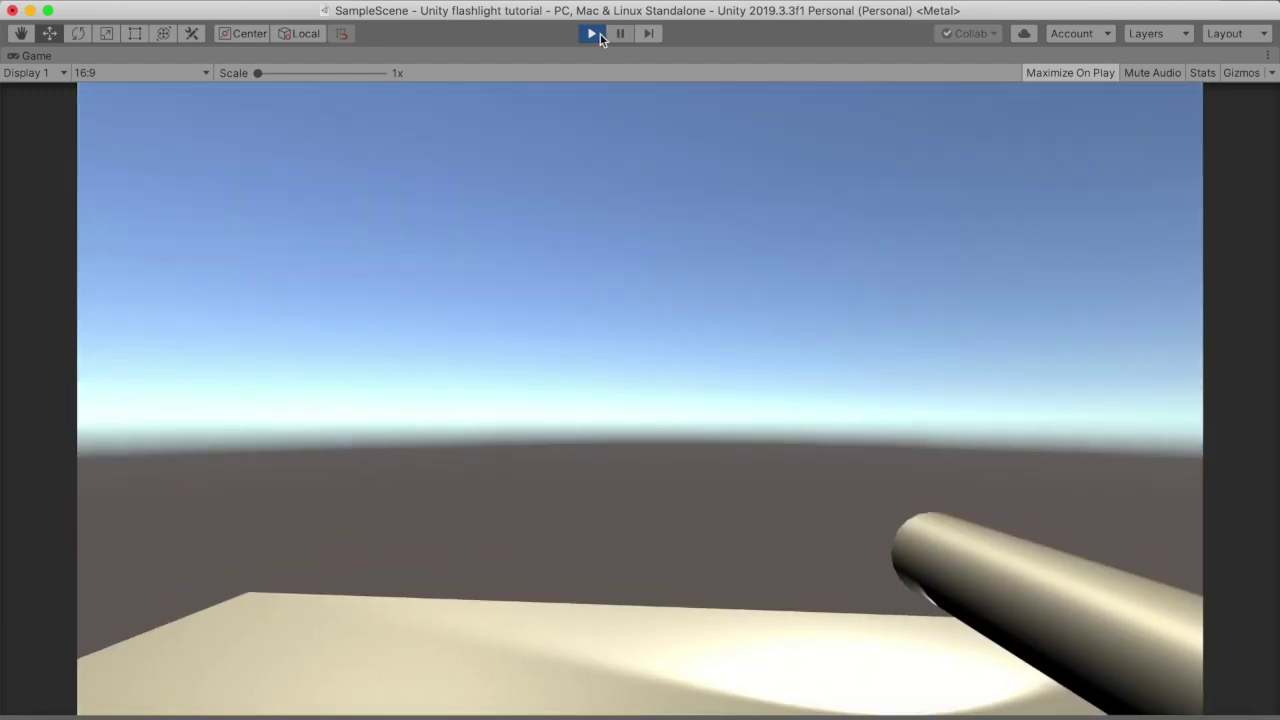
pyautogui.click(596, 34)
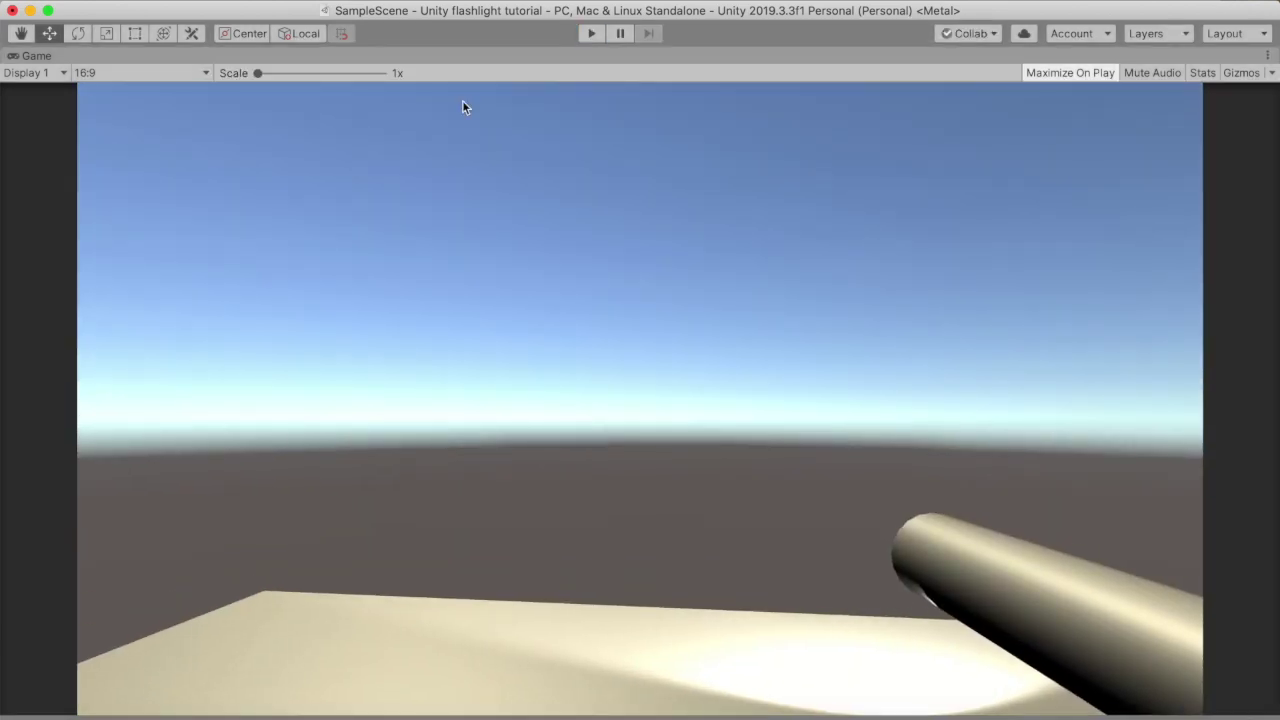
# Create a C# script named Flashlight in Assets, open it in Visual Studio and dismiss the update dialog.
pyautogui.rightClick(563, 607)
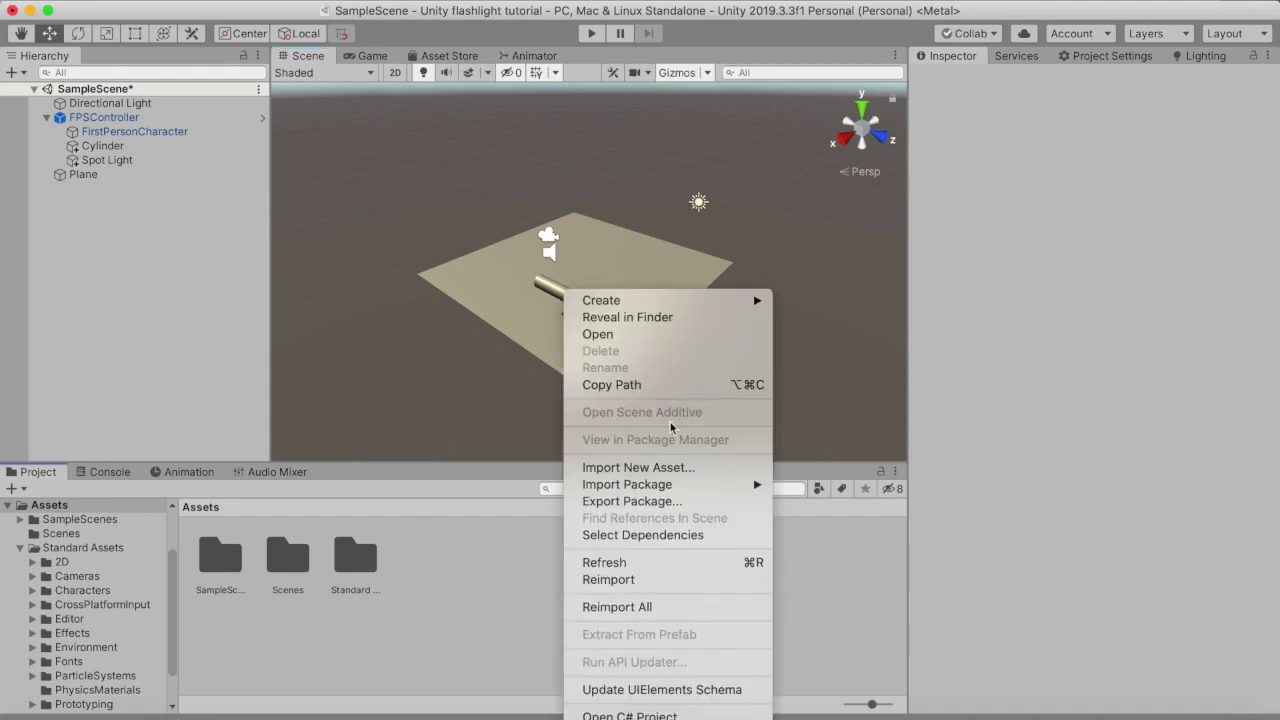
pyautogui.moveTo(640, 302)
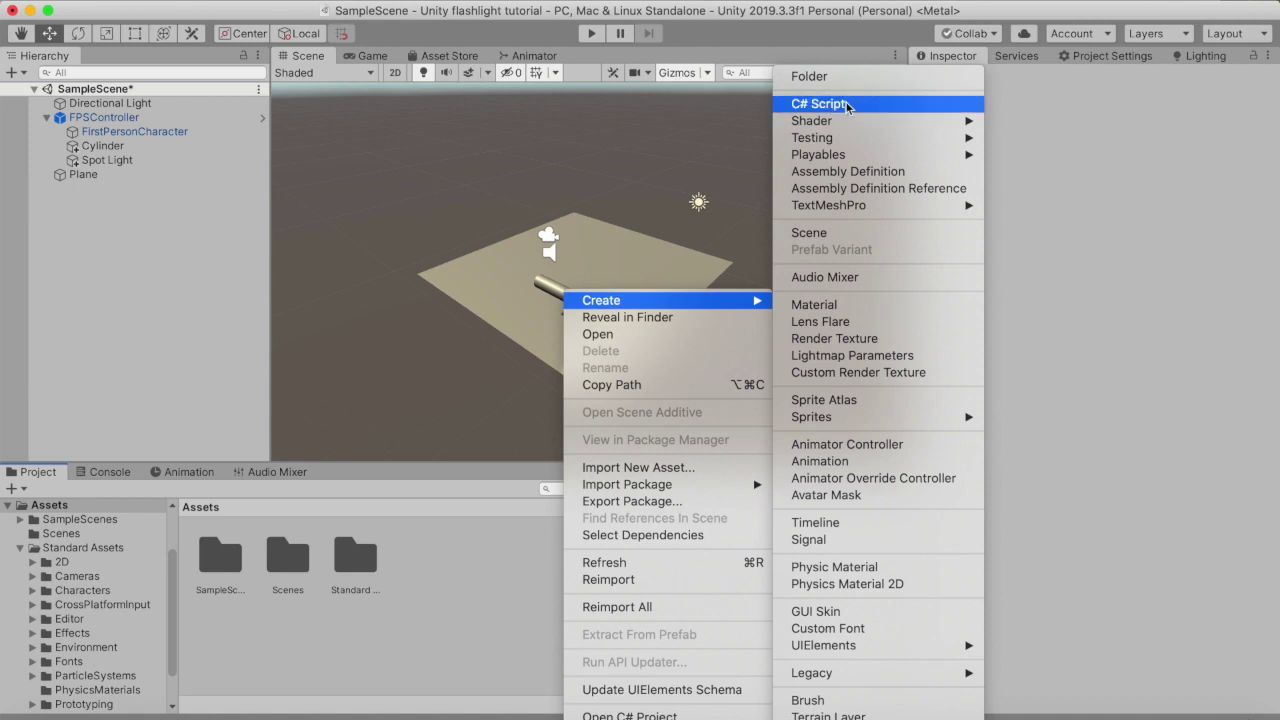
pyautogui.click(848, 103)
pyautogui.press('BackSpace')
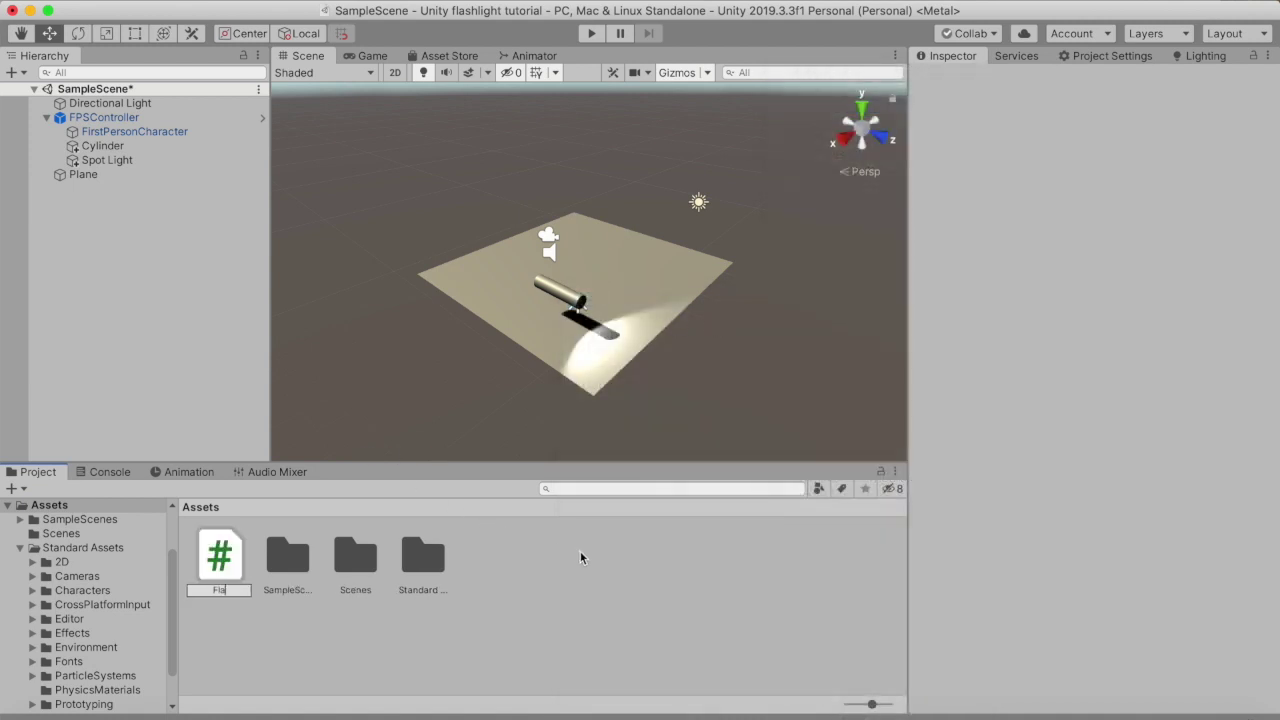
pyautogui.write('Flashlight')
pyautogui.press('Return')
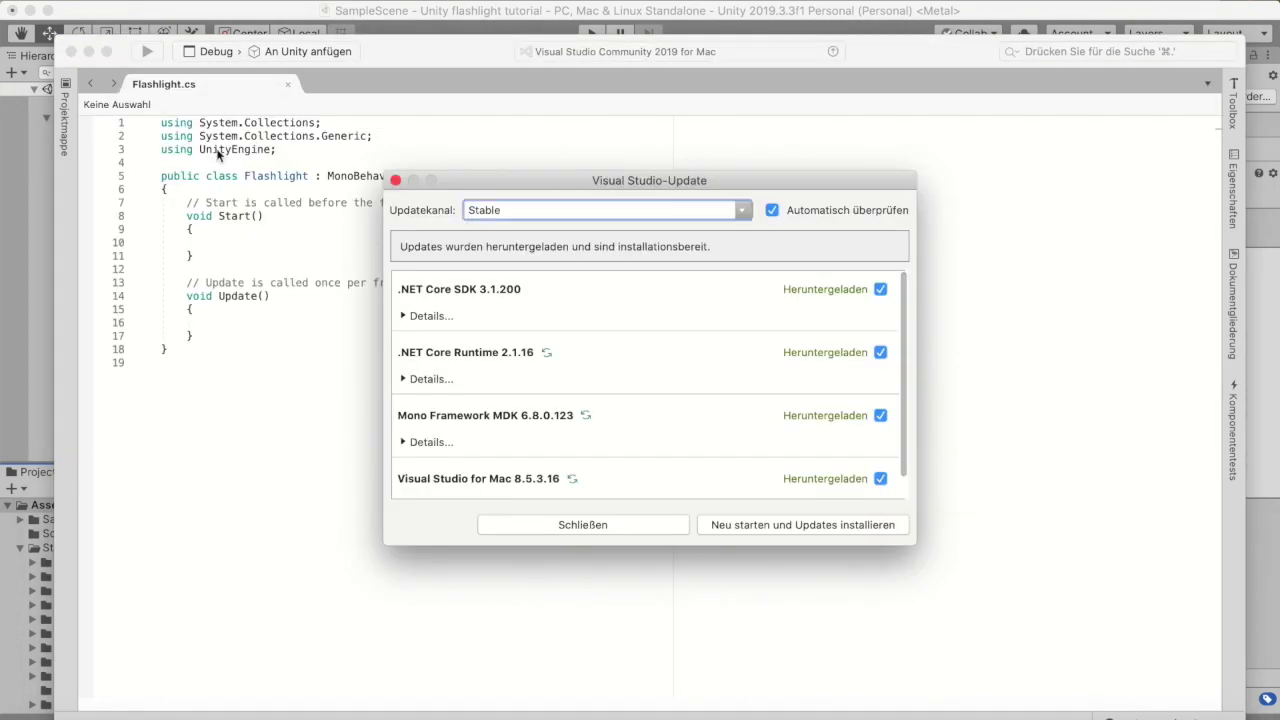
pyautogui.click(546, 527)
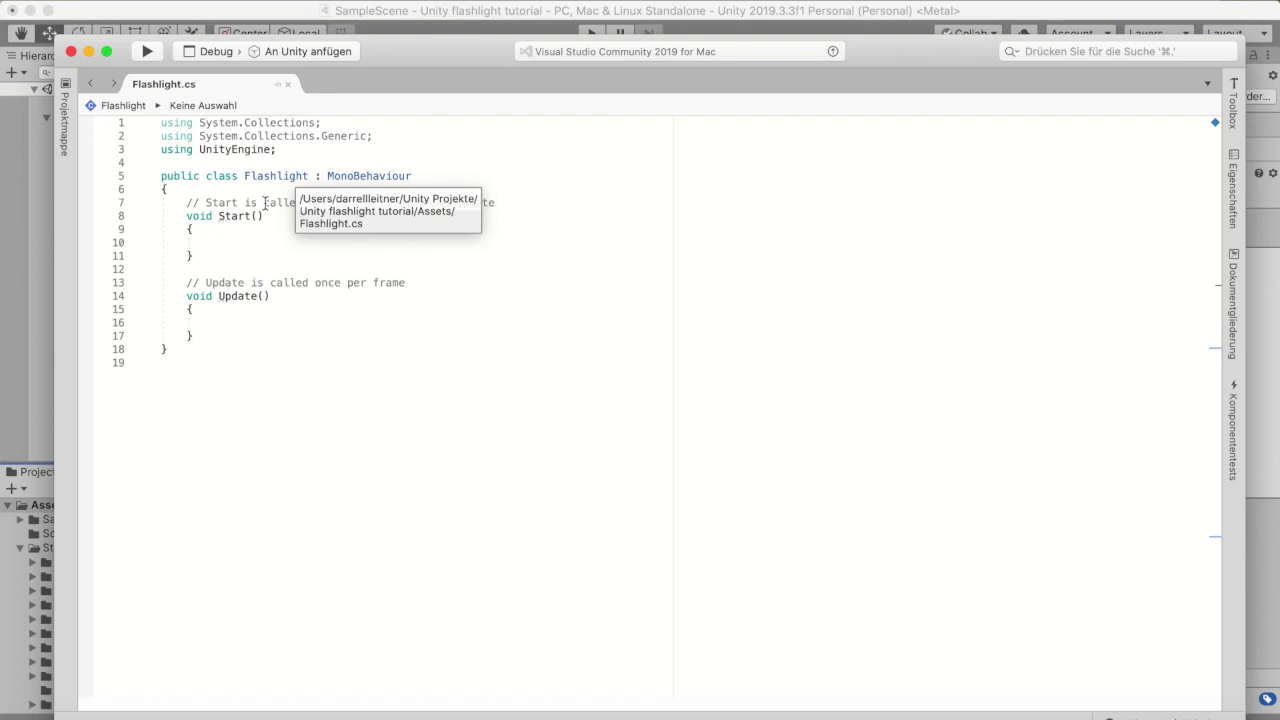
# Declare the field "public GameObject Flashlight;" at the start of the Flashlight class, above the Start method.
pyautogui.press('Return')
pyautogui.press('Return')
pyautogui.press('Up')
pyautogui.write('public H')
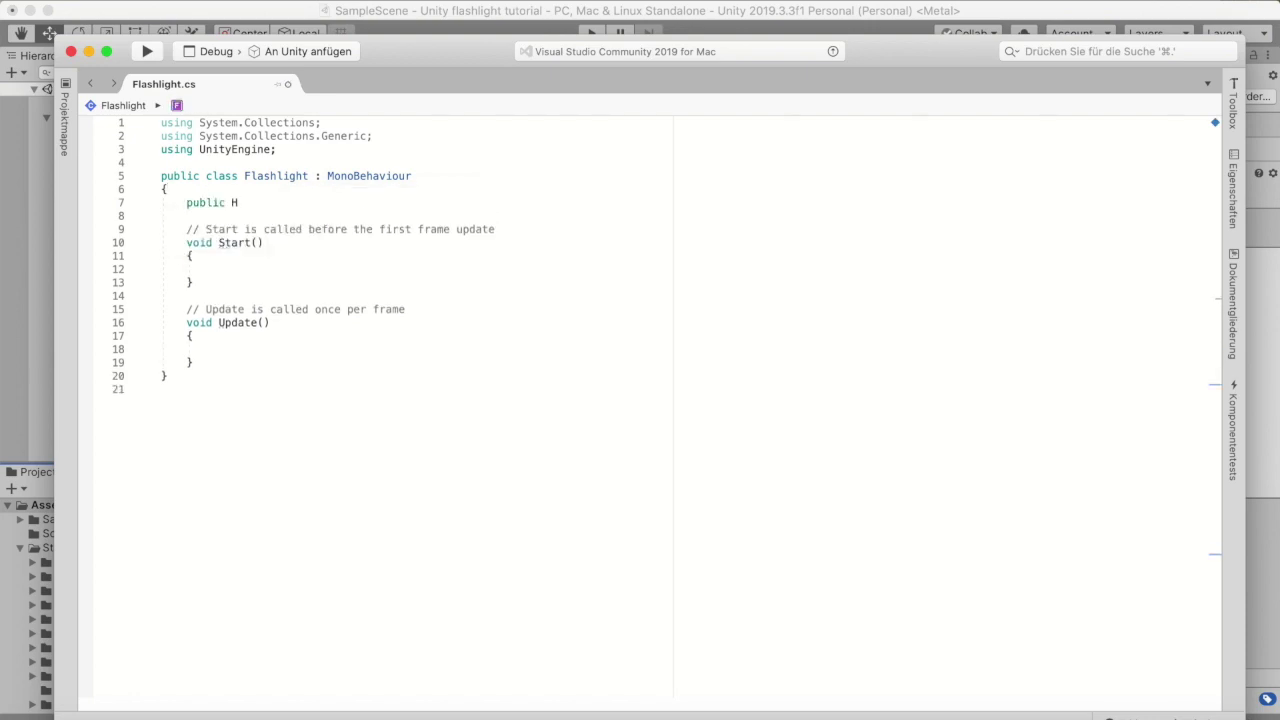
pyautogui.press('BackSpace')
pyautogui.write('Ga')
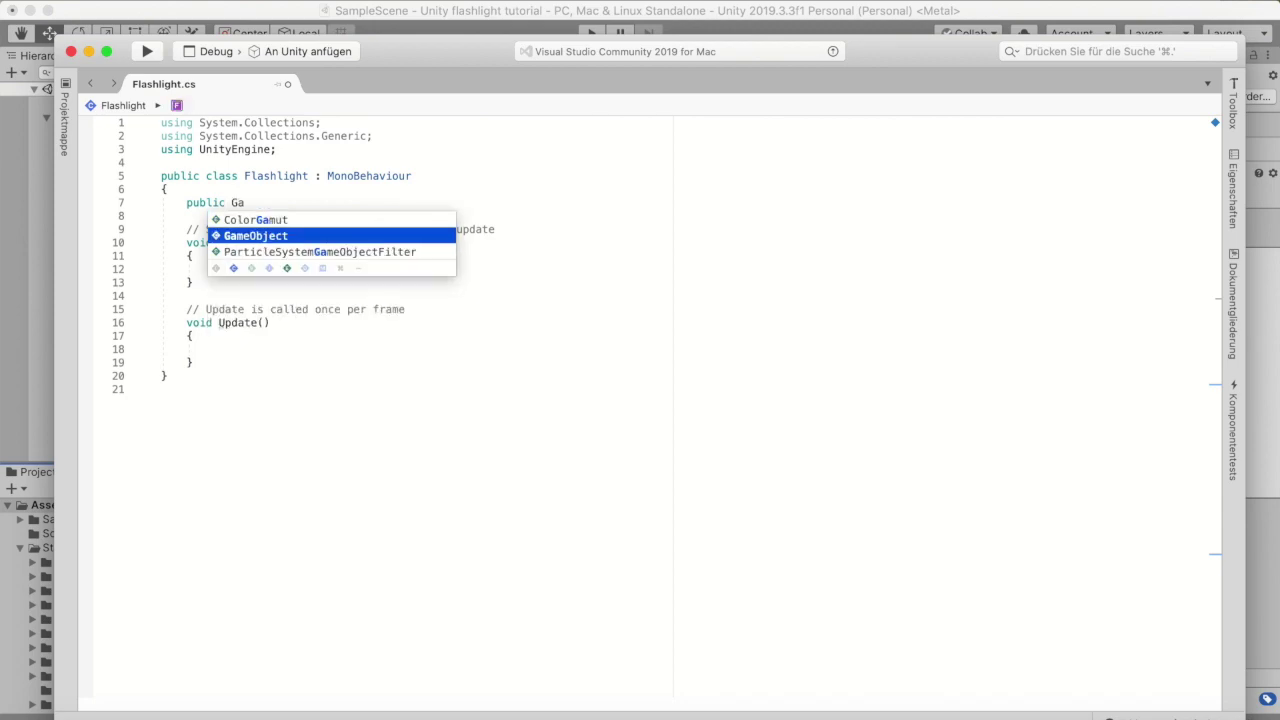
pyautogui.write('m')
pyautogui.press('Return')
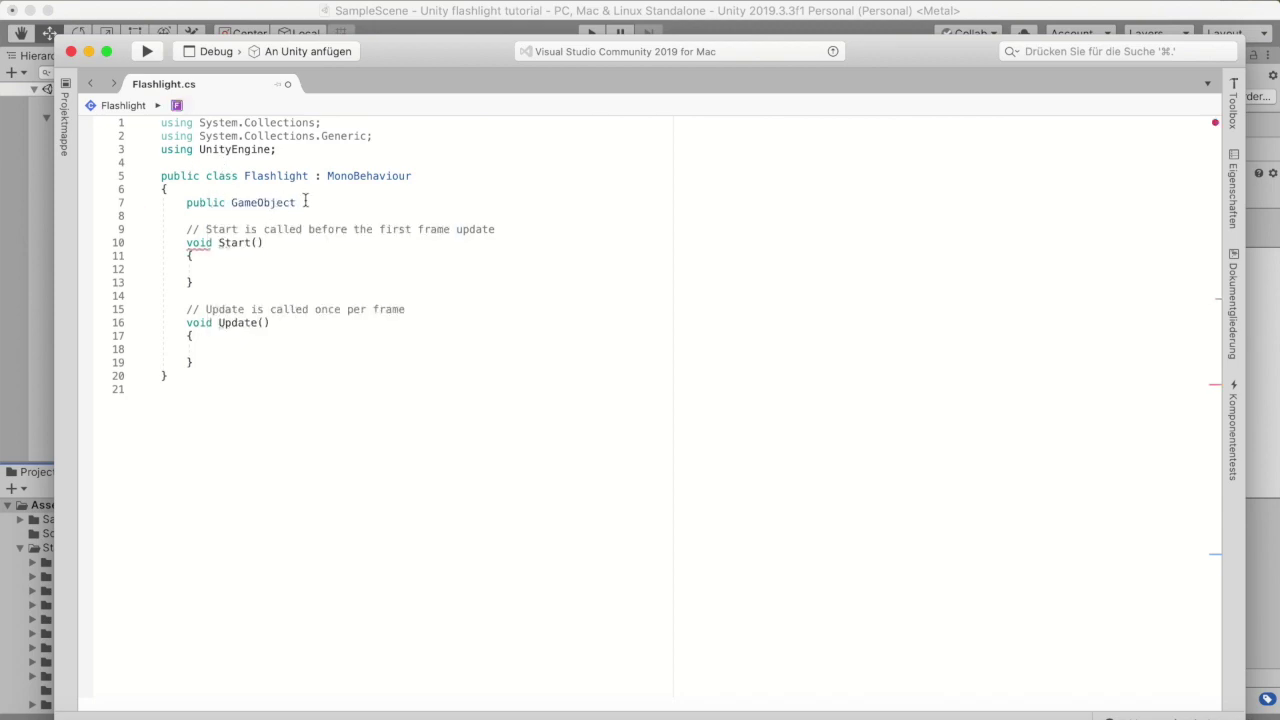
pyautogui.write('Fla')
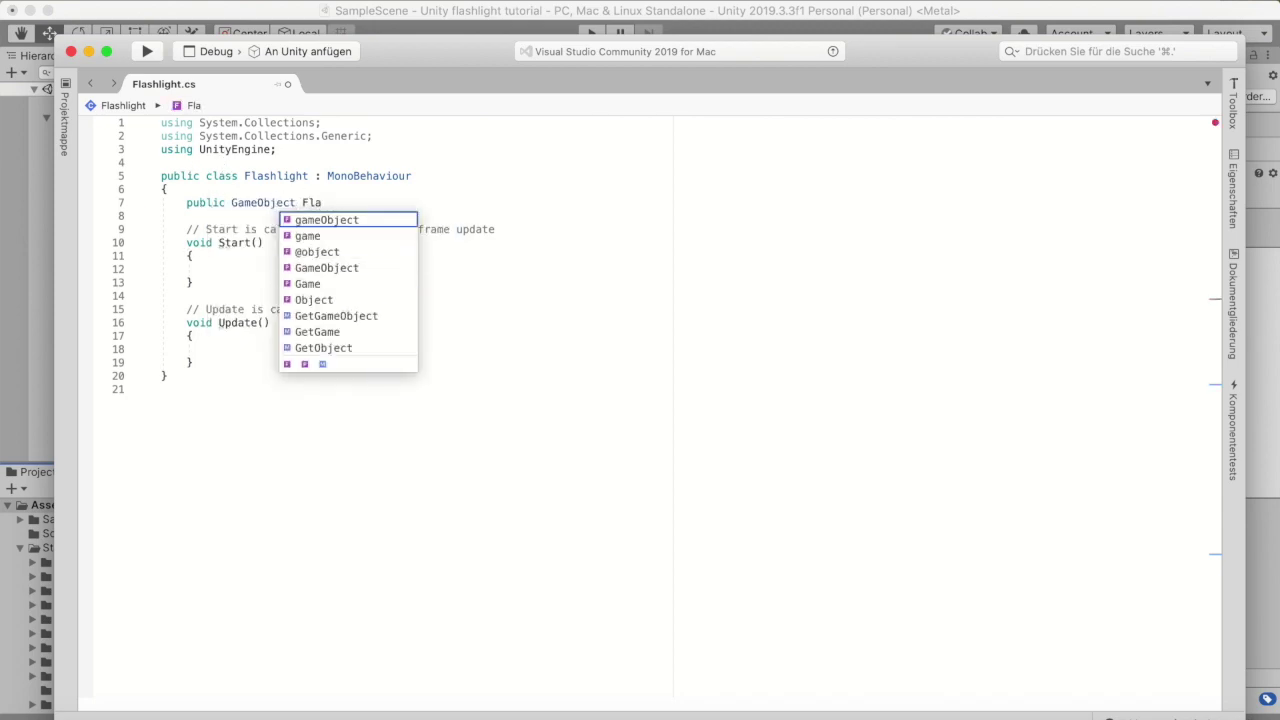
pyautogui.write('shlight;')
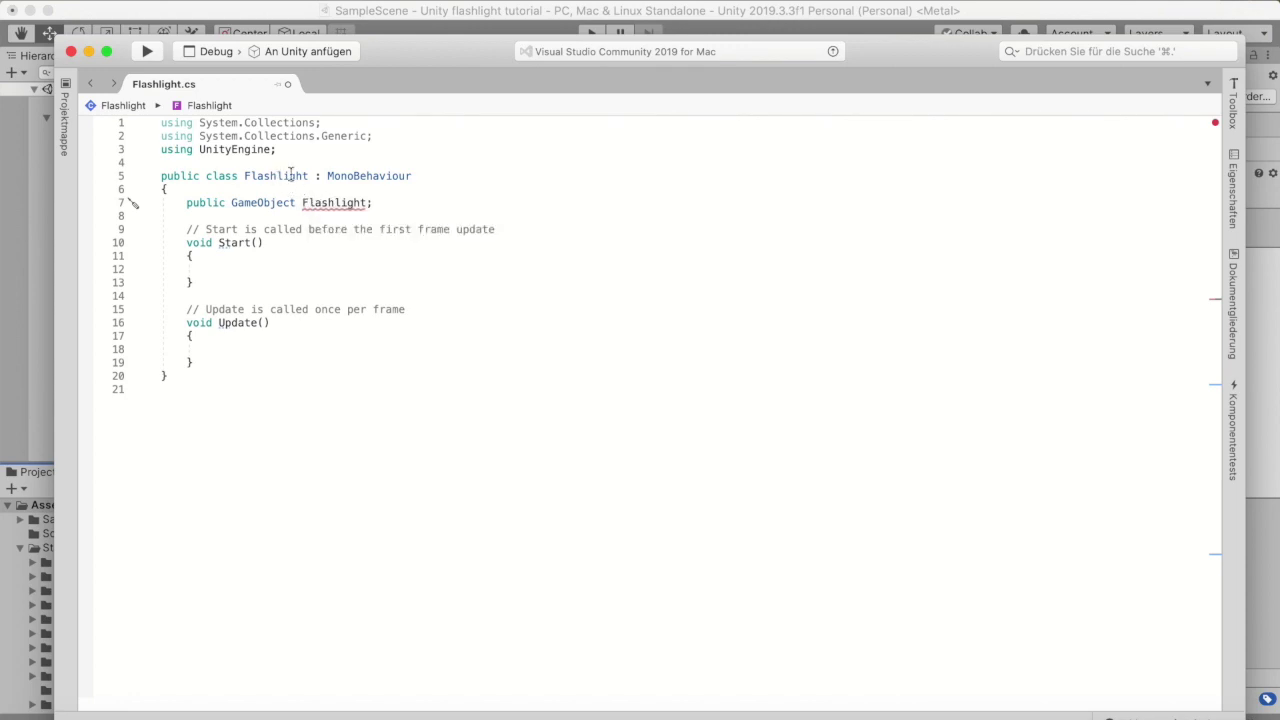
# Rename the GameObject field to lowercase "flashlight" so it differs from the class name.
pyautogui.click(308, 203)
pyautogui.press('BackSpace')
pyautogui.write('f')
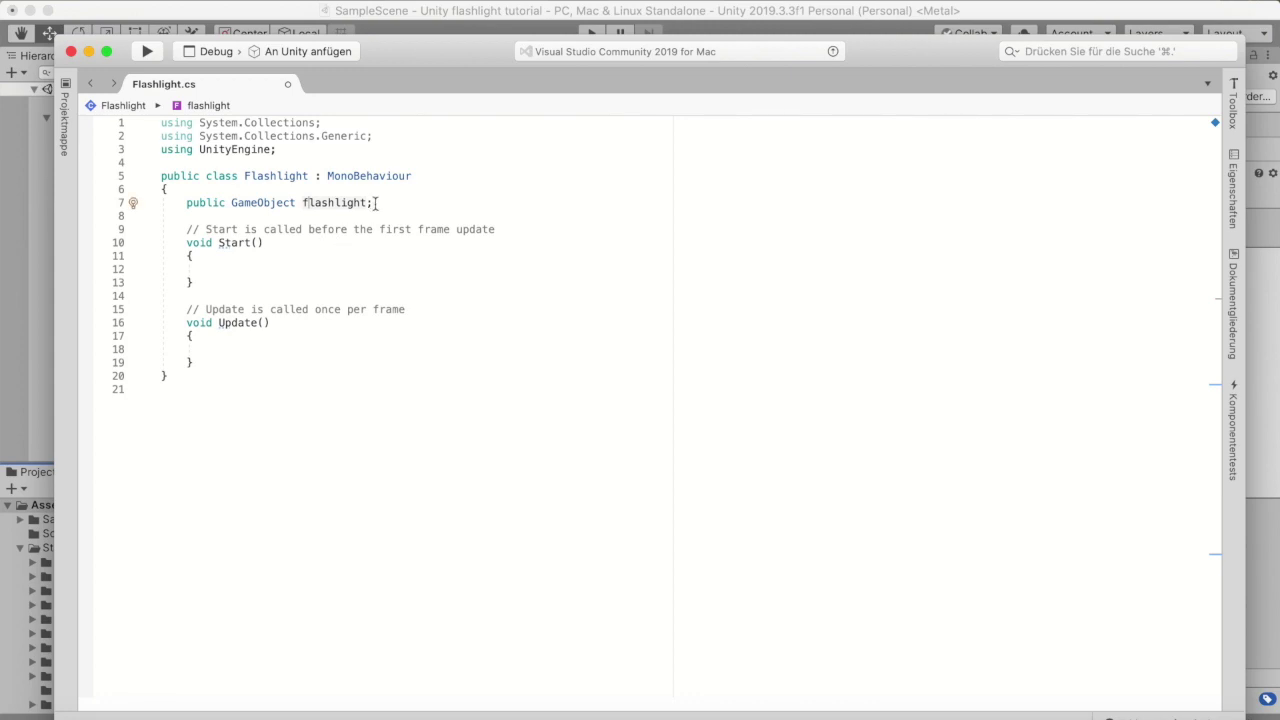
pyautogui.moveTo(297, 203); pyautogui.dragTo(374, 203)
pyautogui.press('Down')
pyautogui.doubleClick(300, 176)
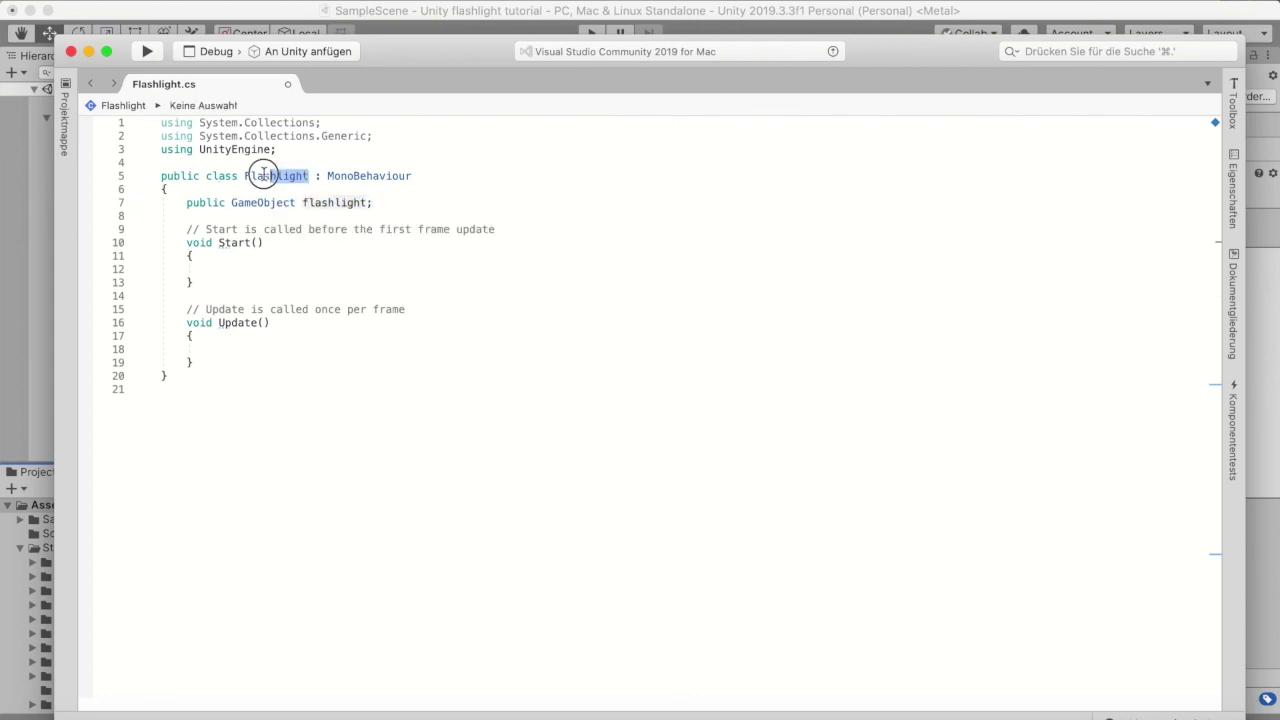
# Declare a second field, "public GameObject Light;", below the flashlight field.
pyautogui.click(374, 203)
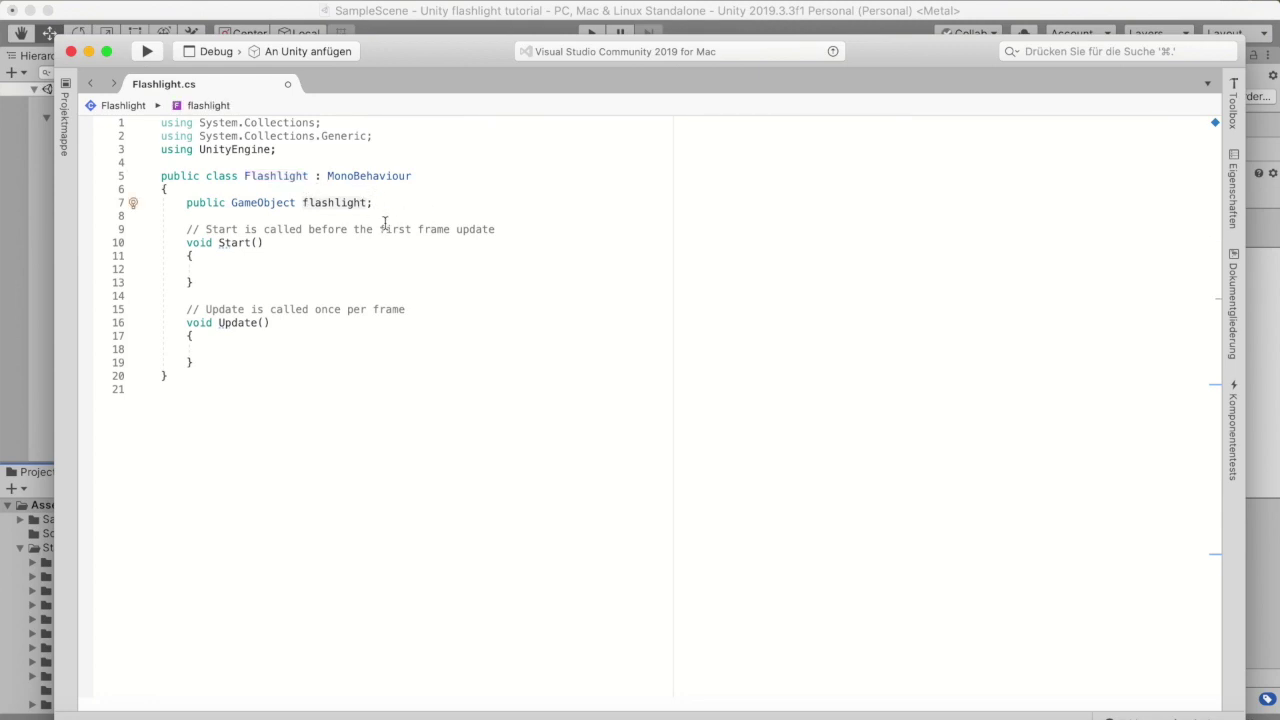
pyautogui.press('Return')
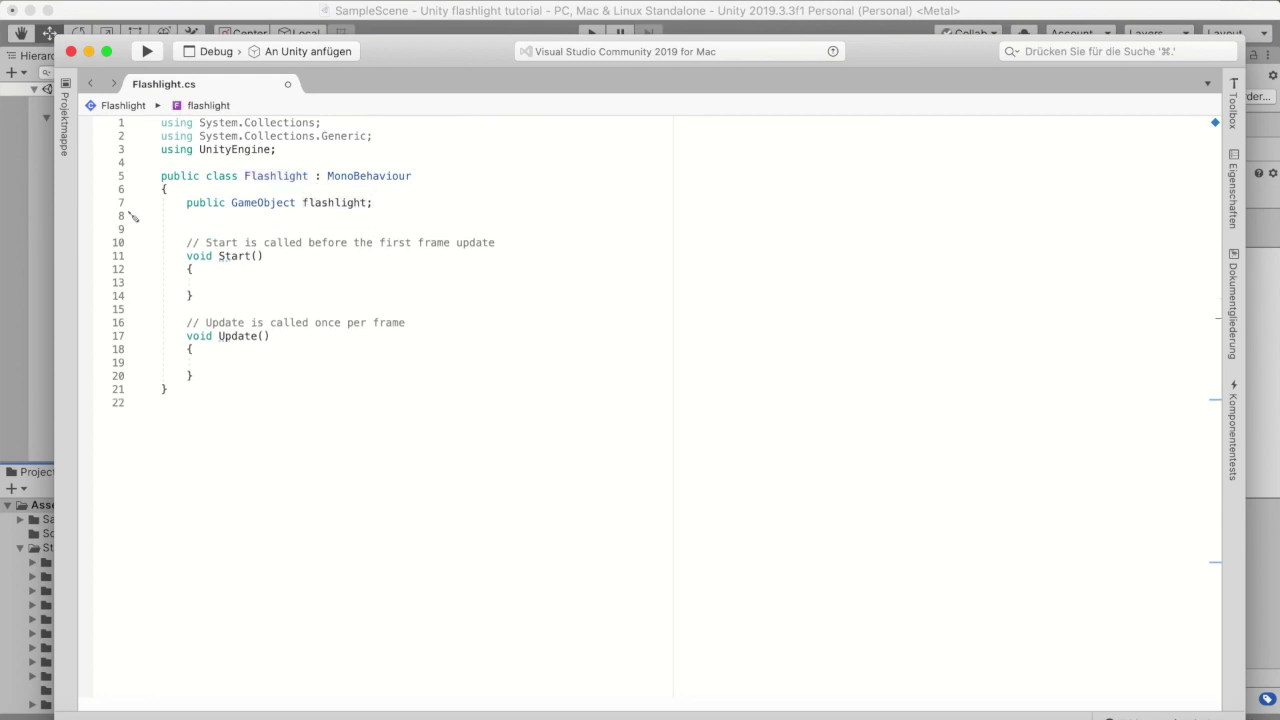
pyautogui.write('public')
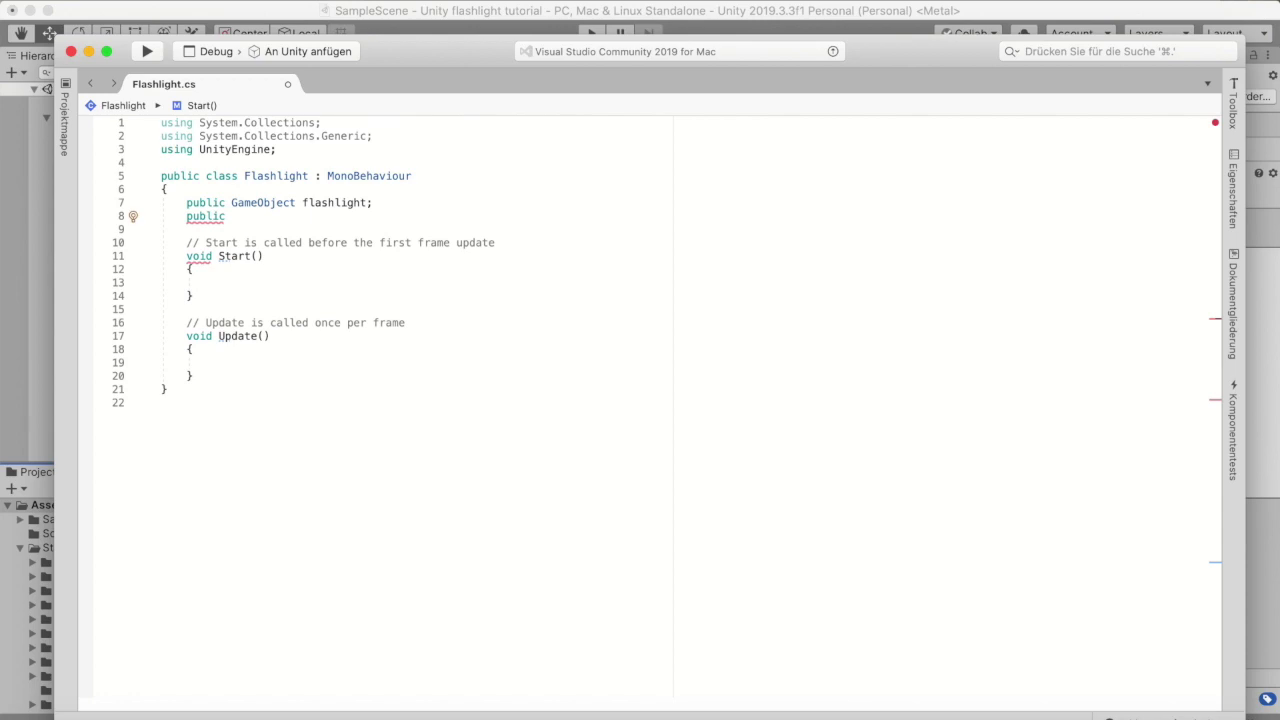
pyautogui.write(' Gam')
pyautogui.press('Return')
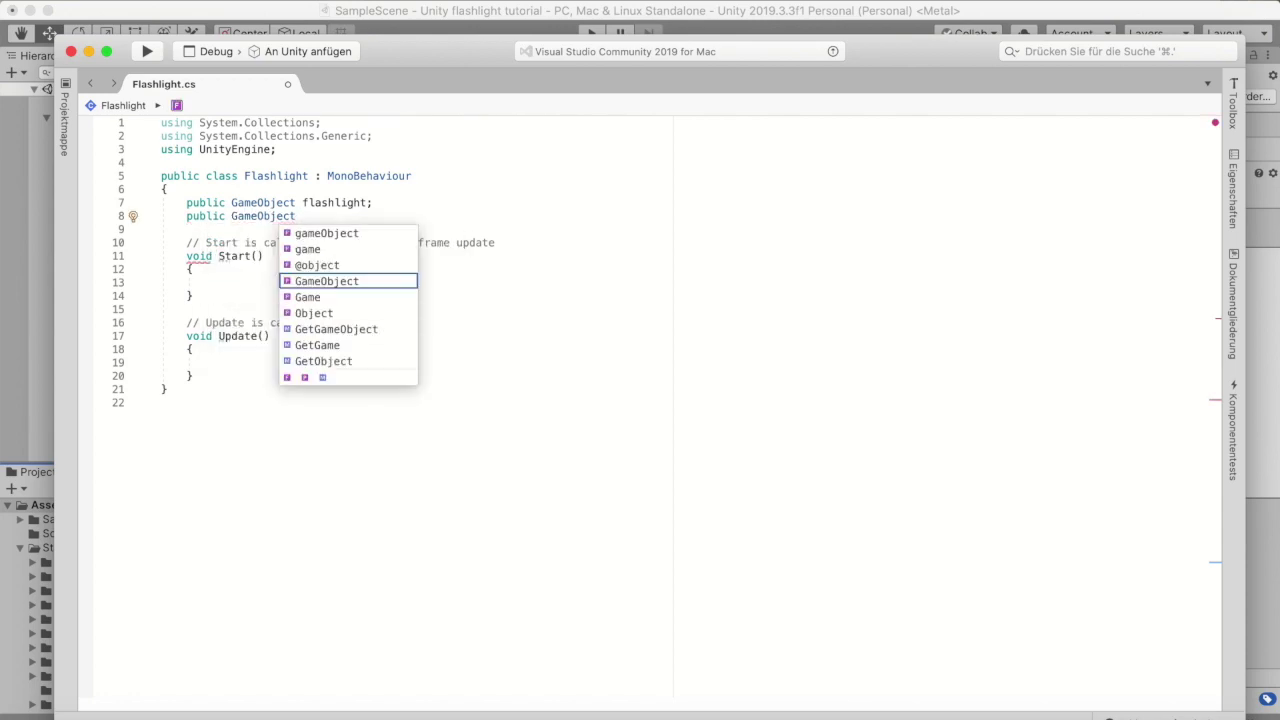
pyautogui.write('Light;')
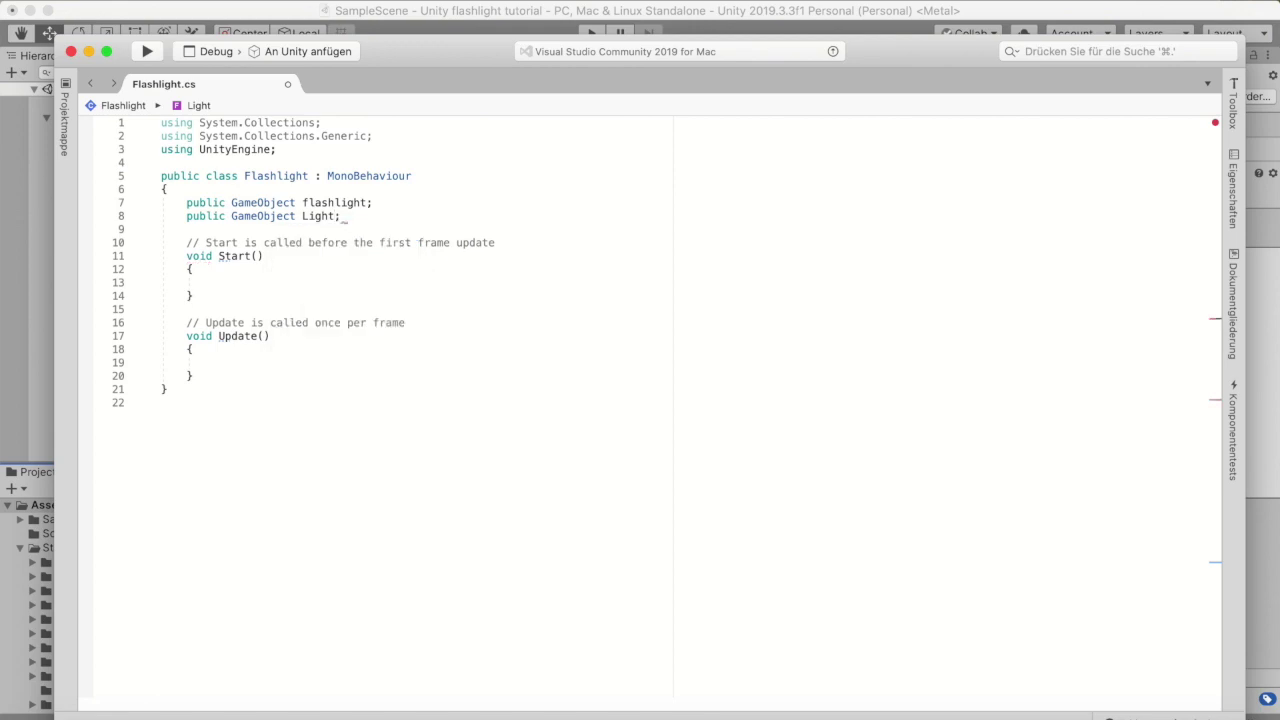
pyautogui.moveTo(339, 216); pyautogui.dragTo(305, 213)
pyautogui.click(397, 216)
pyautogui.click(370, 206)
pyautogui.click(342, 214)
# Delete the Start method with its comment and the comment above the Update method.
pyautogui.moveTo(194, 296); pyautogui.dragTo(181, 246)
pyautogui.press('BackSpace')
pyautogui.press('Return')
pyautogui.press('Return')
pyautogui.press('BackSpace')
pyautogui.press('BackSpace')
pyautogui.press('BackSpace')
pyautogui.press('BackSpace')
pyautogui.moveTo(408, 258); pyautogui.dragTo(185, 256)
pyautogui.press('BackSpace')
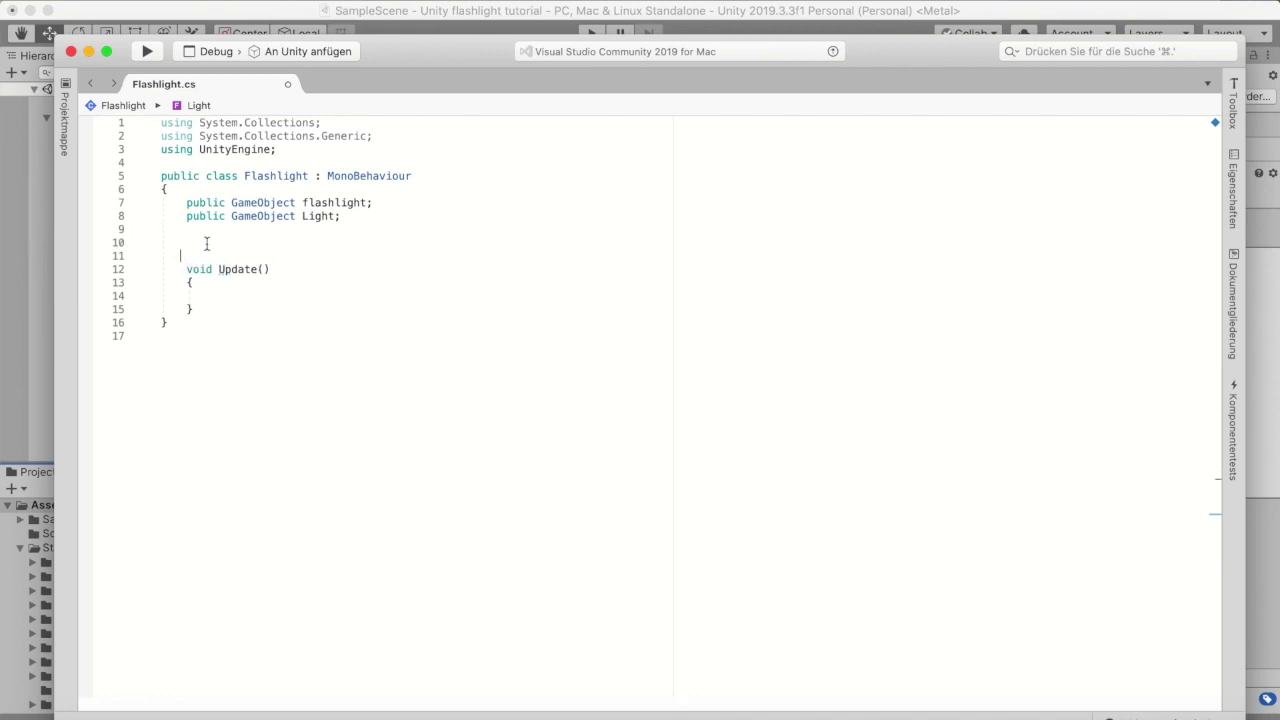
# Remove the spare blank line above Update and begin an if statement in its body calling Input.GetKeyDown.
pyautogui.press('BackSpace')
pyautogui.click(217, 286)
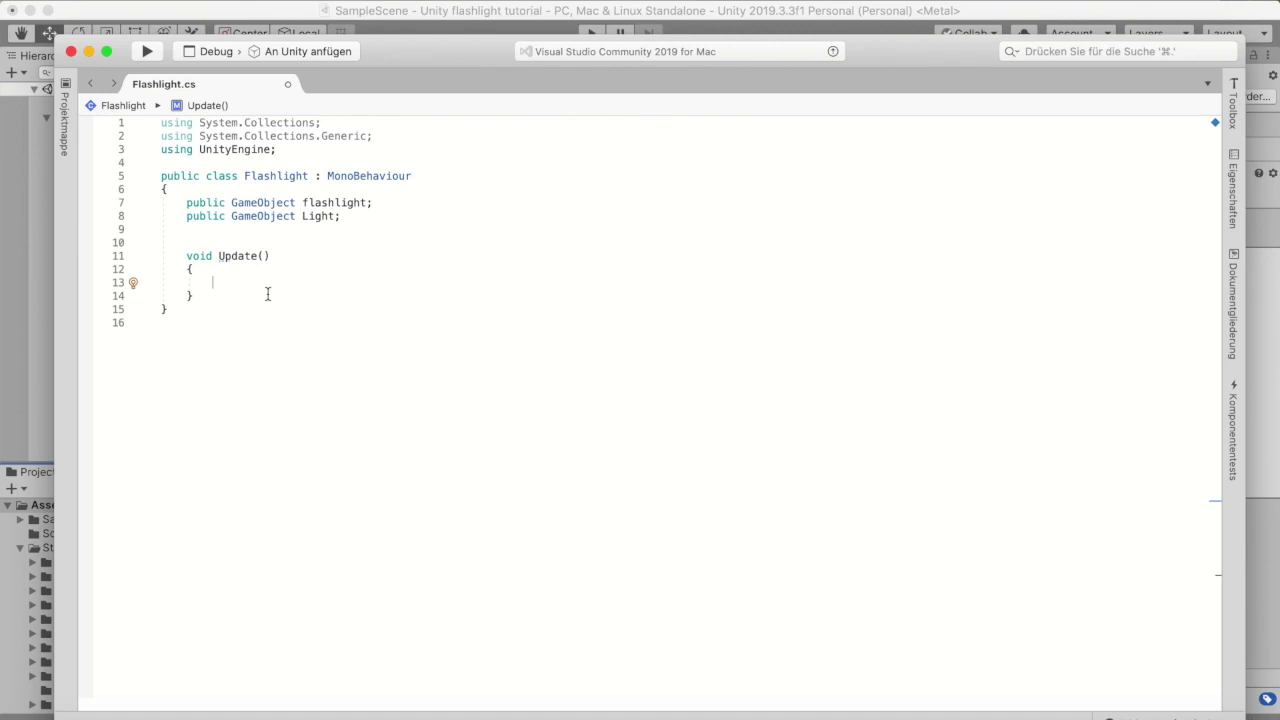
pyautogui.write('if (Input')
pyautogui.press('Escape')
pyautogui.write('.')
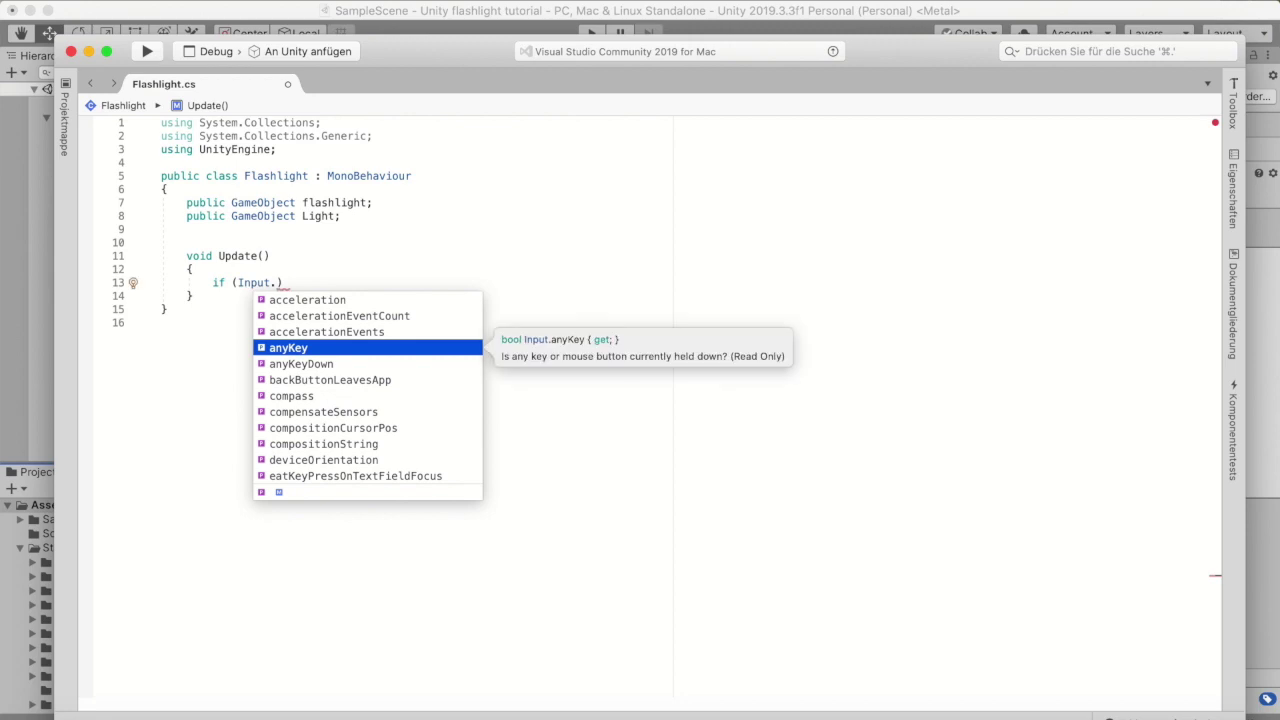
pyautogui.write('Get')
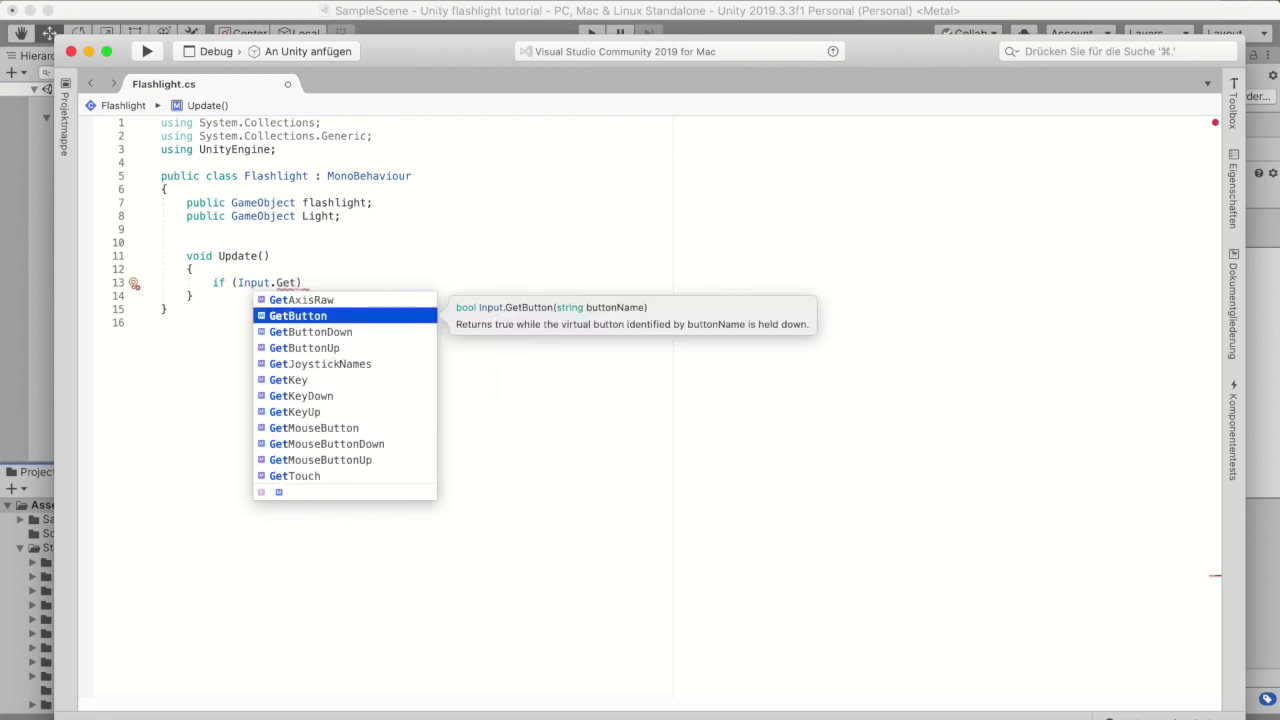
pyautogui.write('Ke')
pyautogui.press('Down')
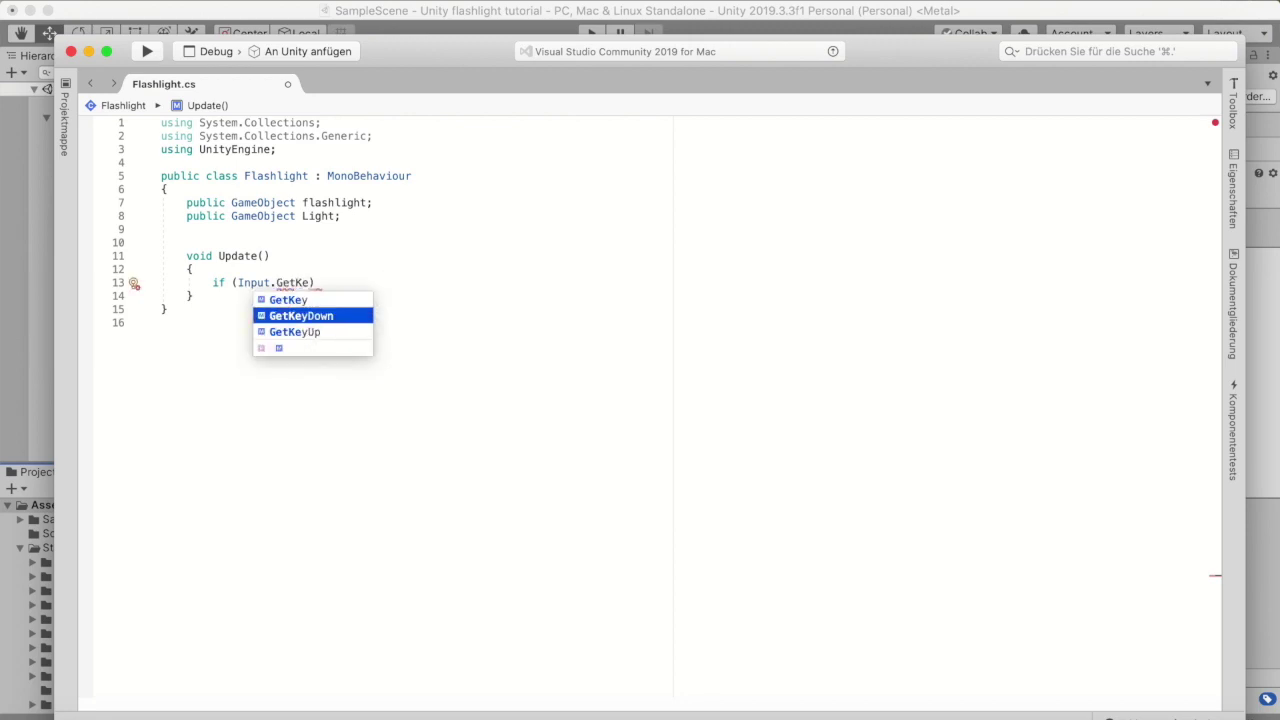
pyautogui.press('Return')
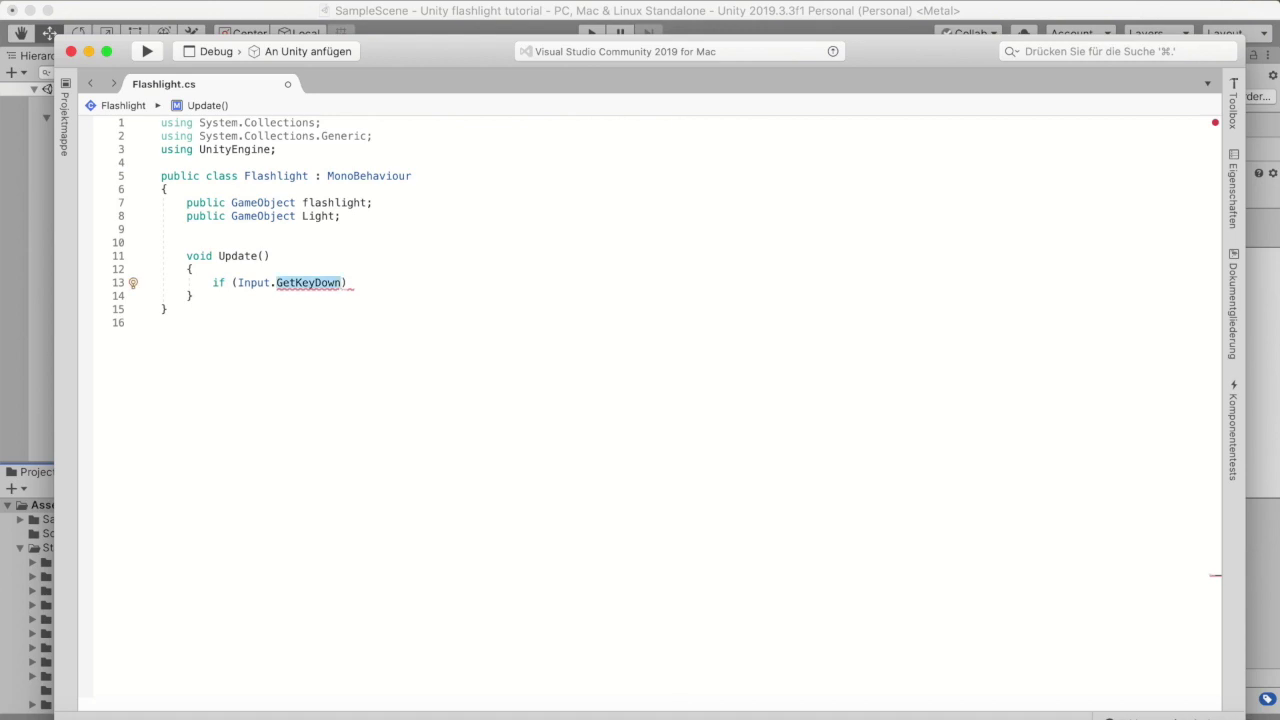
# Pass KeyCode.F to GetKeyDown and give the if statement an empty braced block.
pyautogui.write('(')
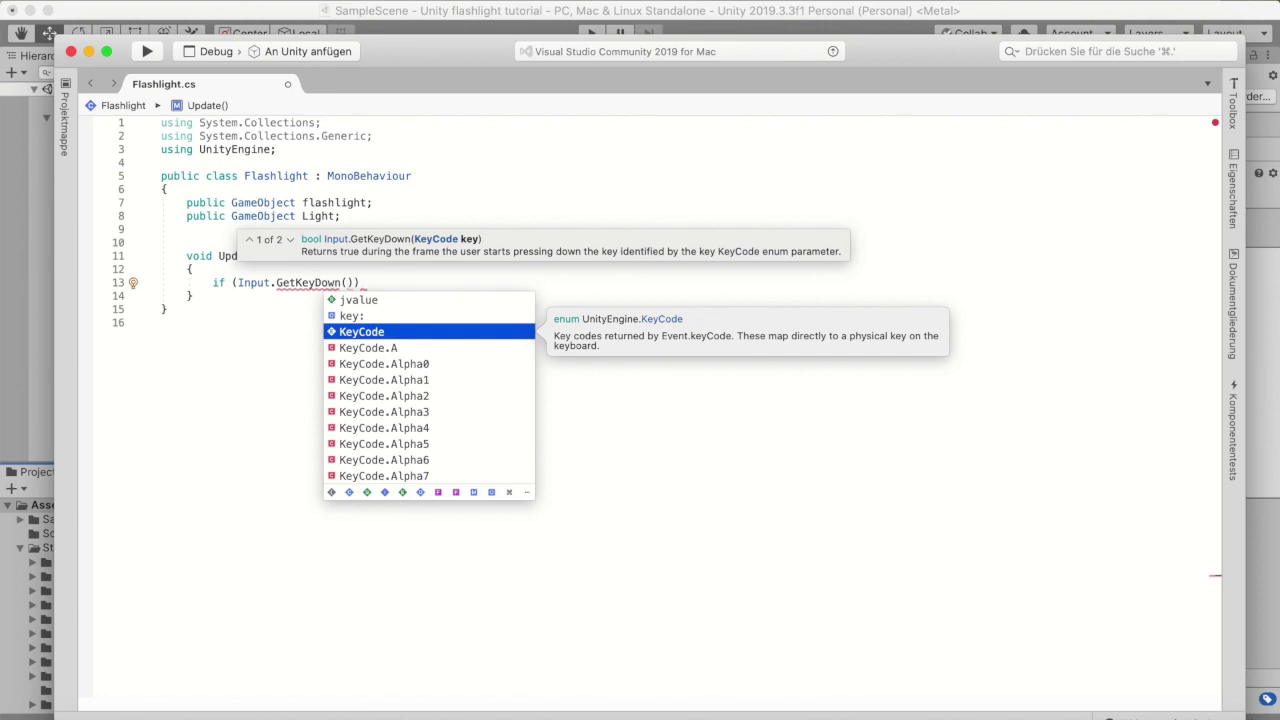
pyautogui.press('Return')
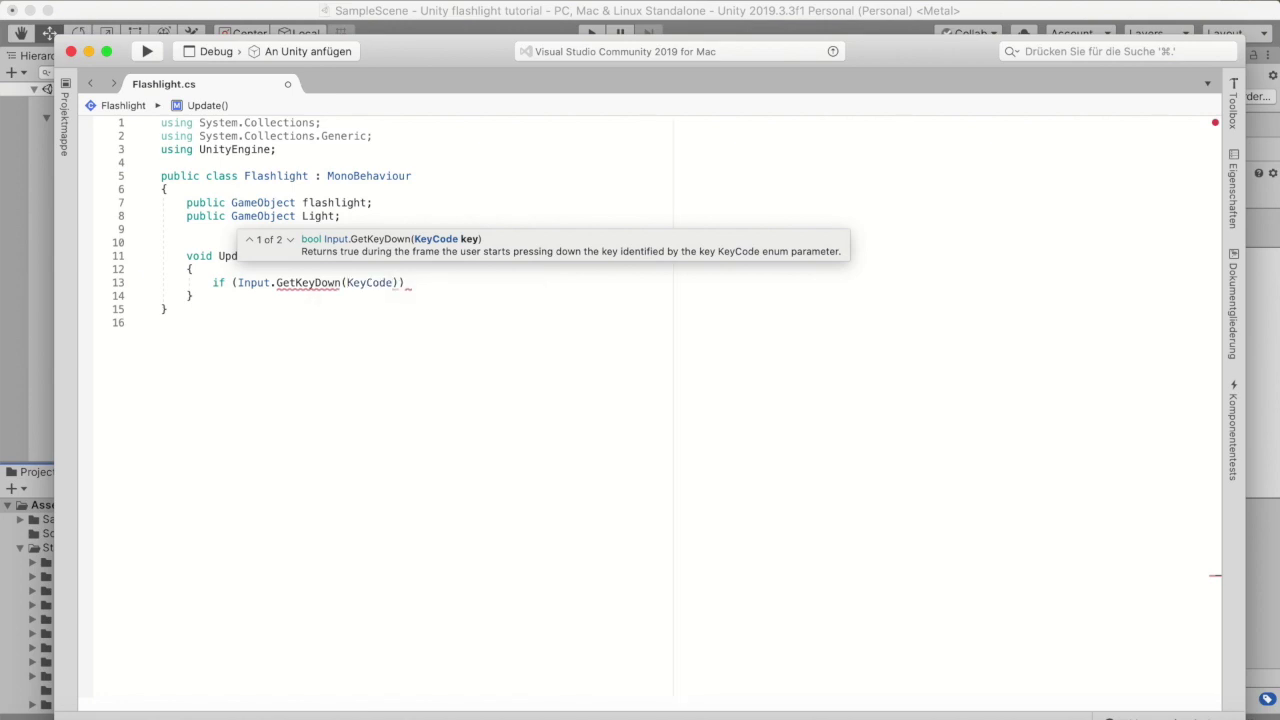
pyautogui.write('.F')
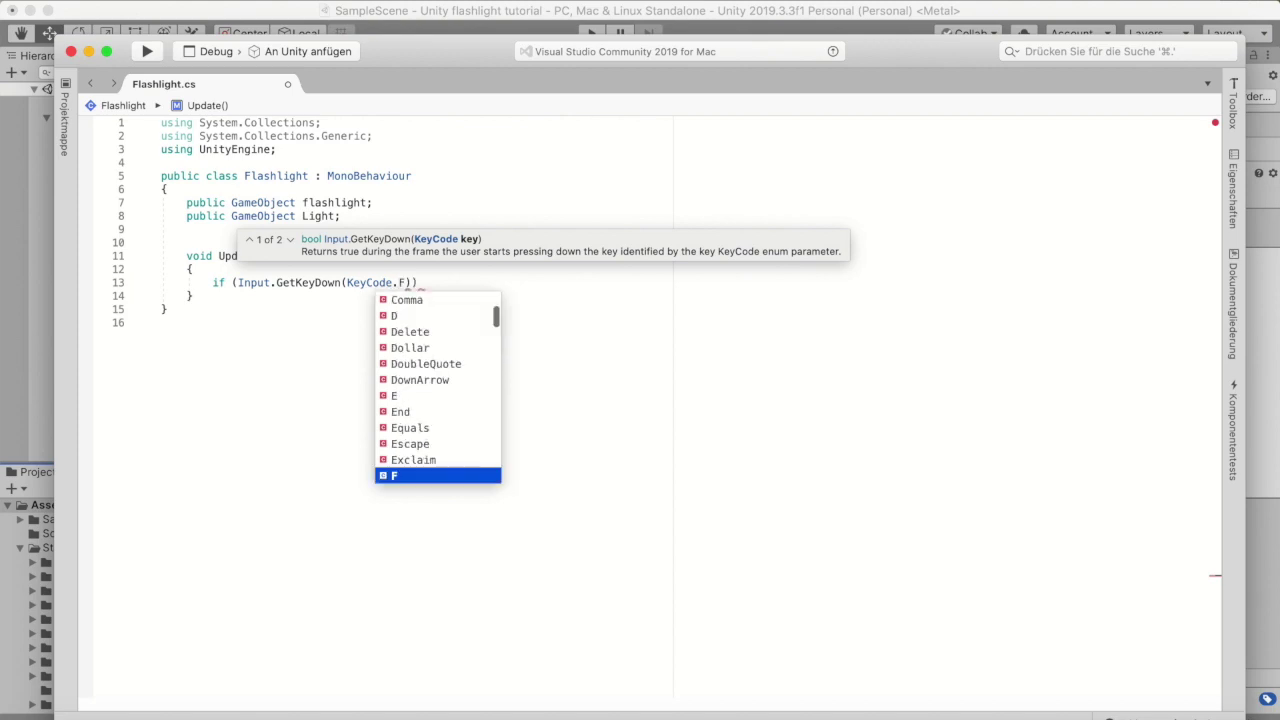
pyautogui.click(421, 284)
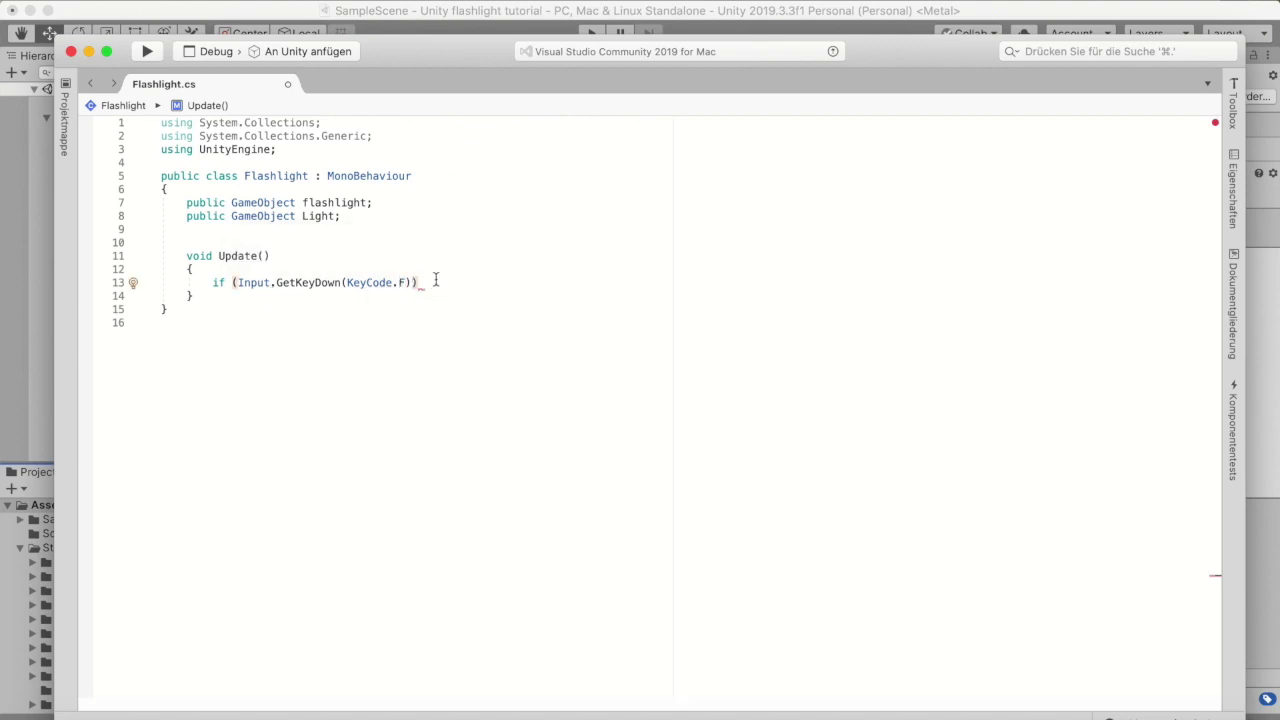
pyautogui.write('{')
pyautogui.press('Return')
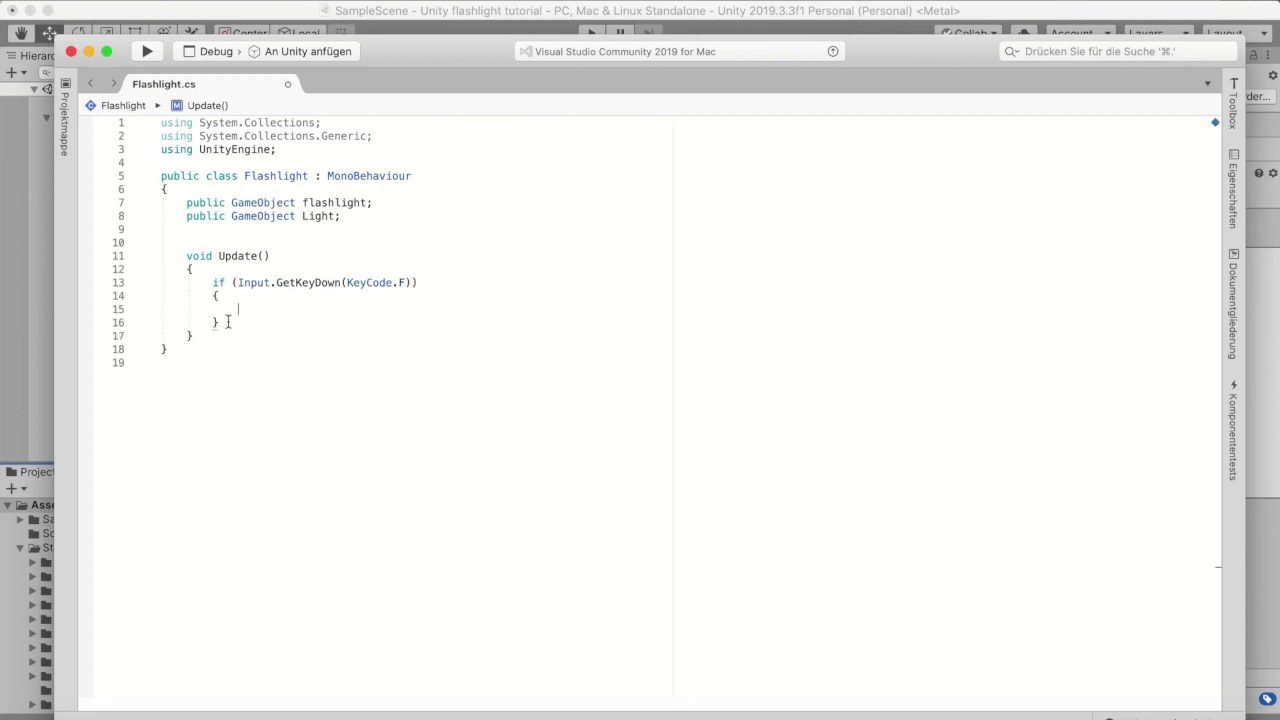
pyautogui.click(421, 284)
# Write "flashlight.SetActive(true);" inside the if block.
pyautogui.click(264, 305)
pyautogui.write('f')
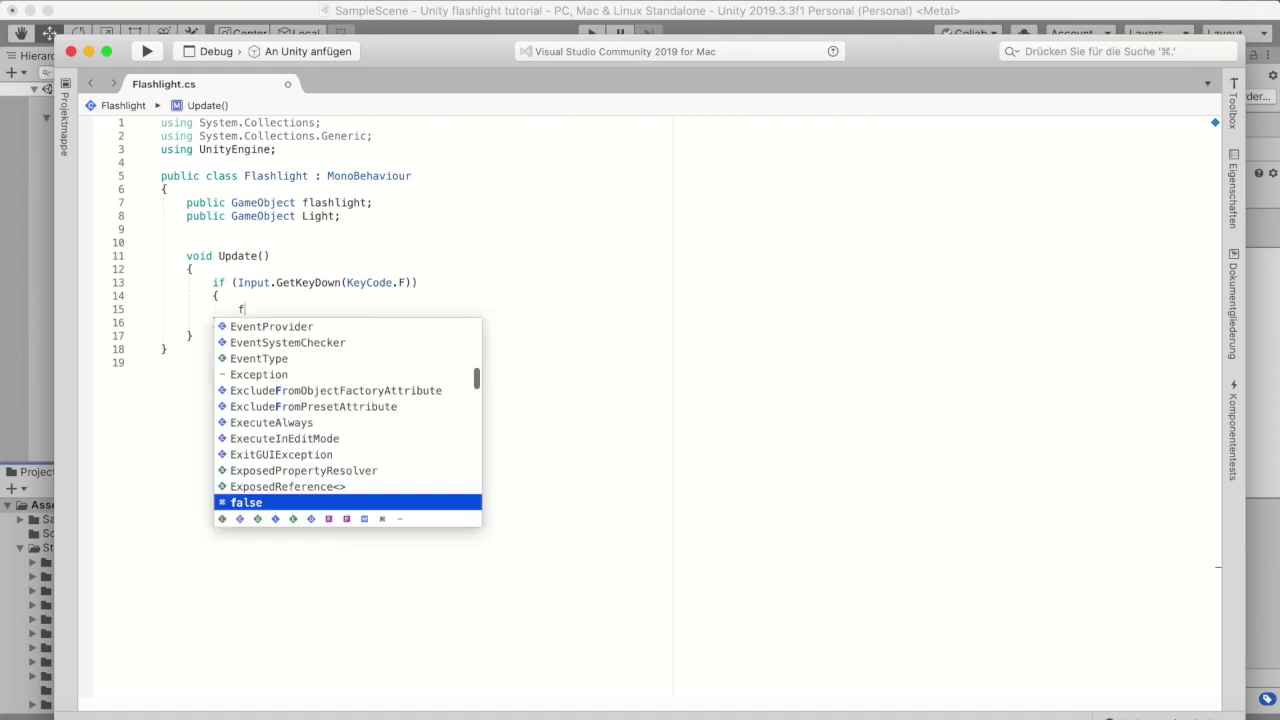
pyautogui.write('las')
pyautogui.press('Return')
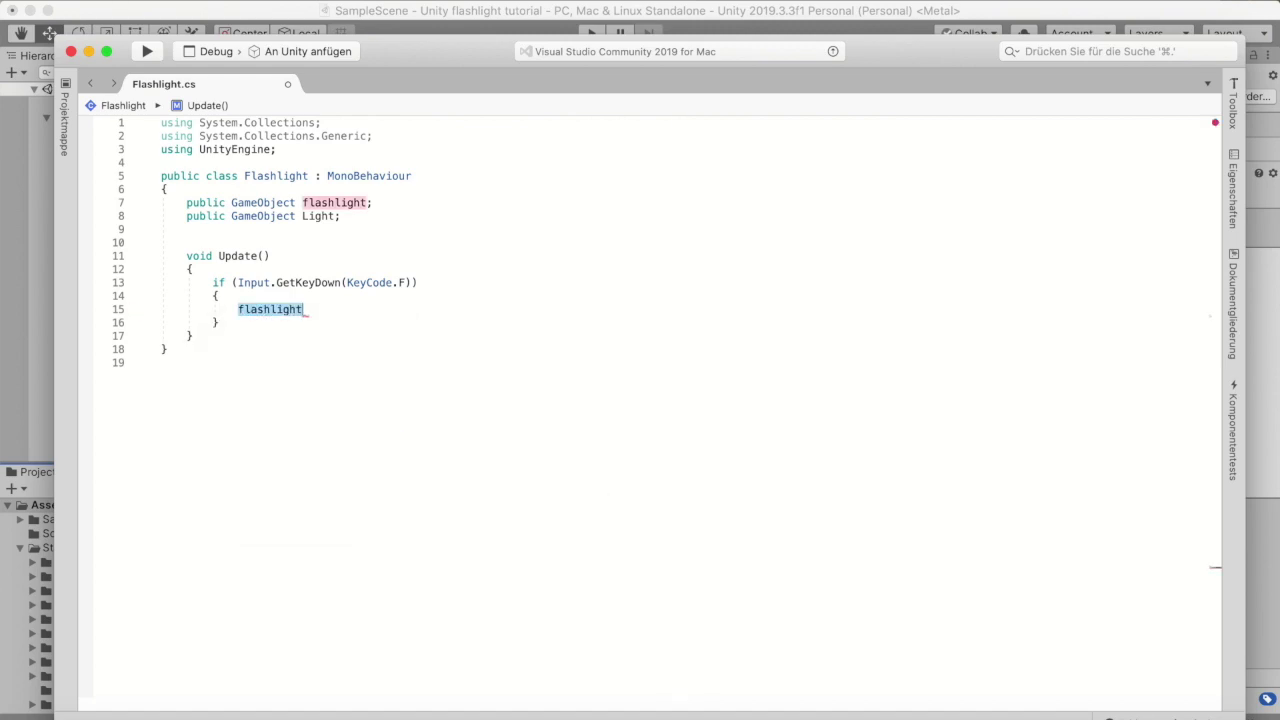
pyautogui.write('.S')
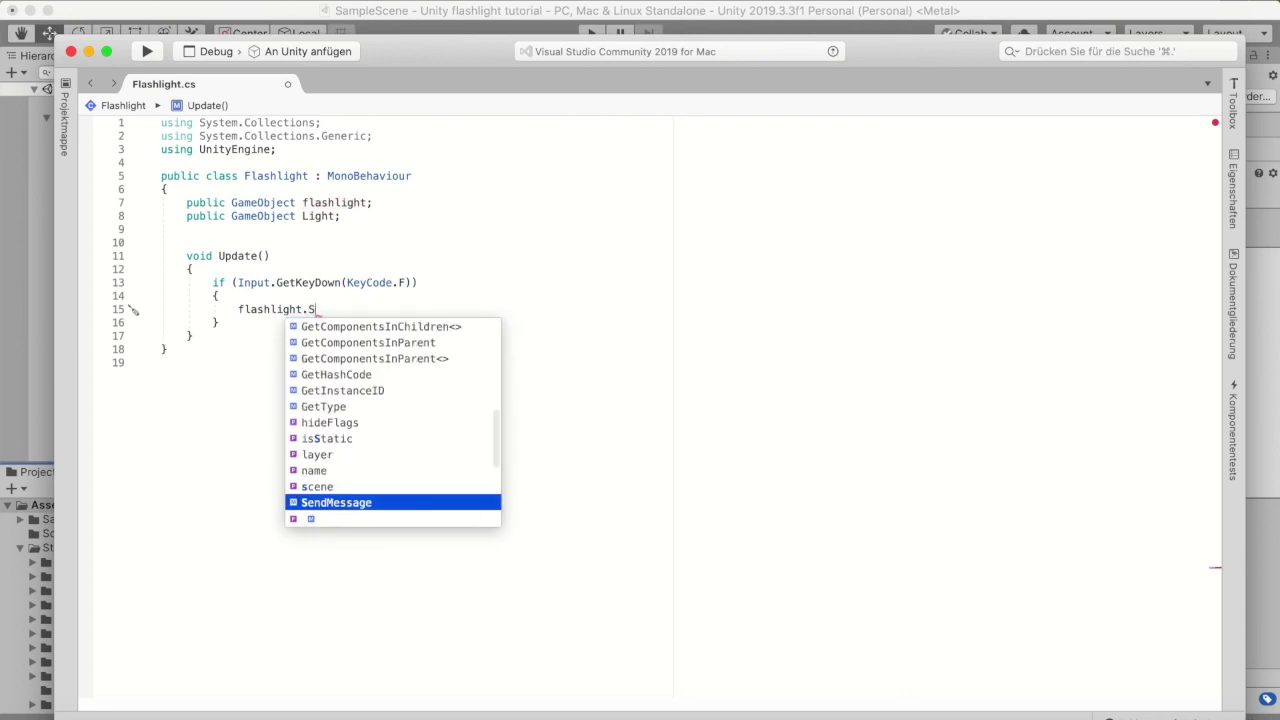
pyautogui.write('et')
pyautogui.press('Return')
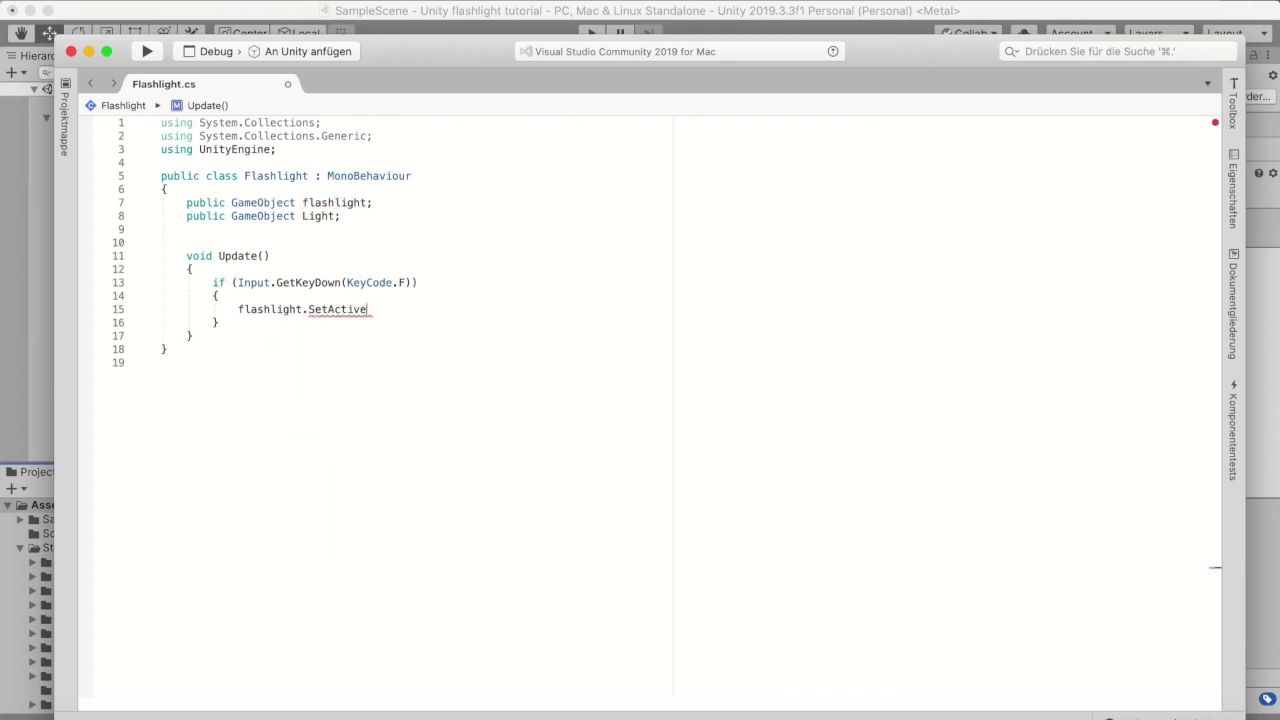
pyautogui.write('(true')
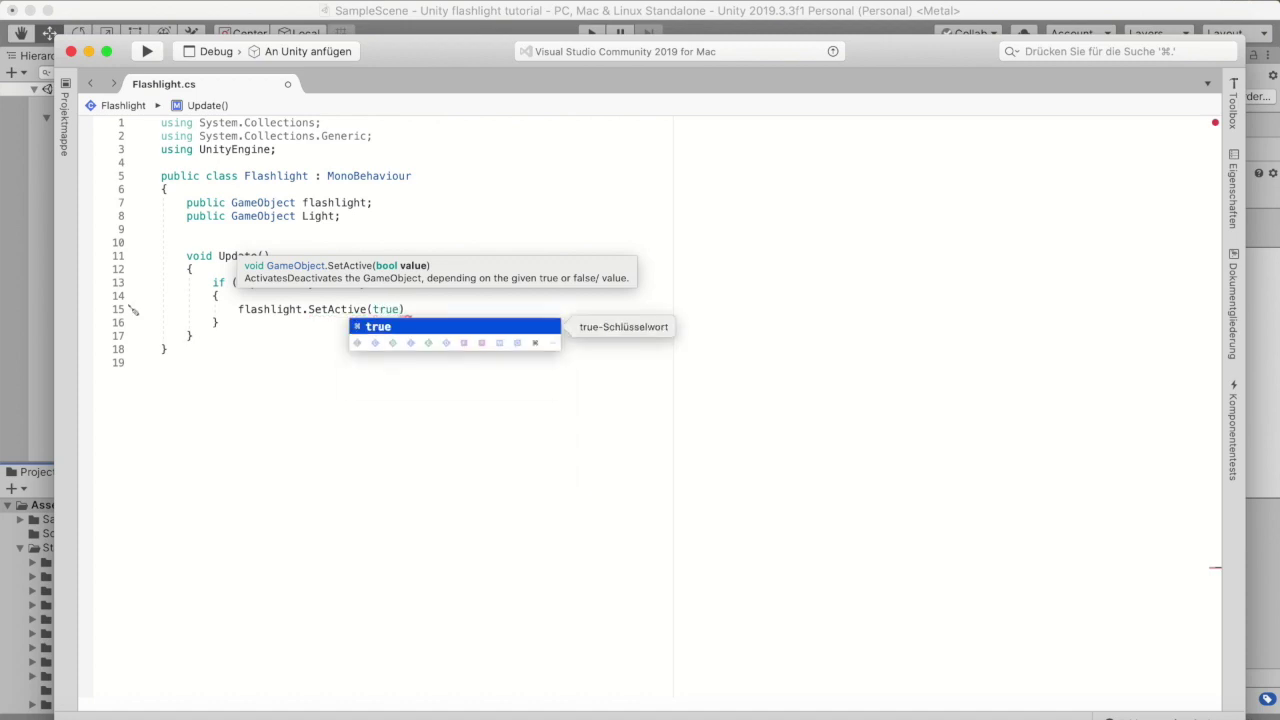
pyautogui.write(')')
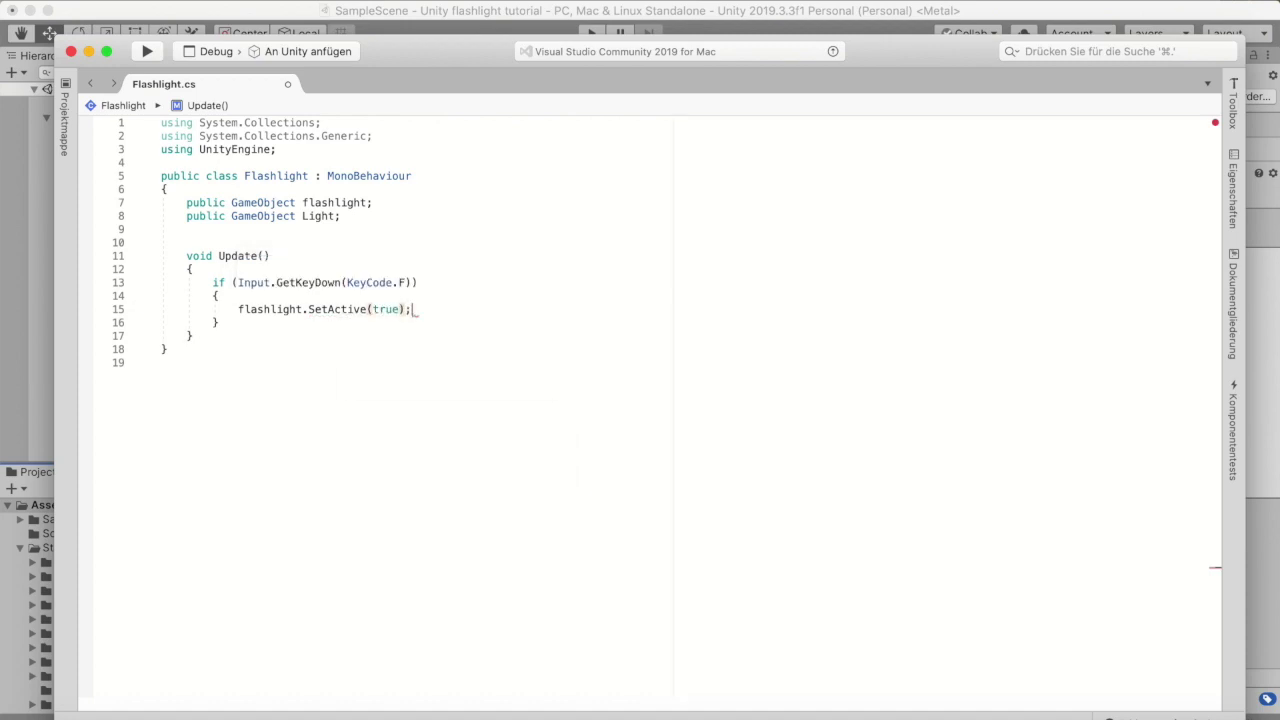
# Duplicate the SetActive line below itself and change the copy to "Light.SetActive(true);".
pyautogui.moveTo(415, 309); pyautogui.dragTo(232, 309)
pyautogui.press('super+c')
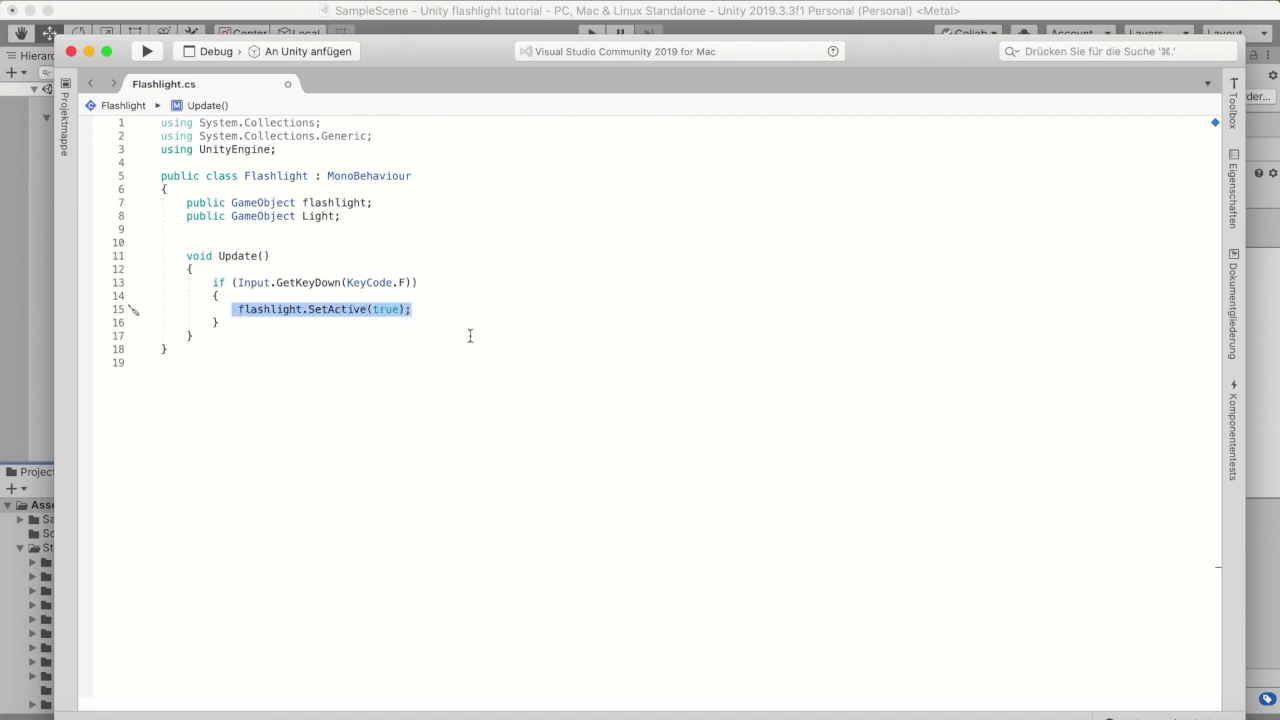
pyautogui.click(428, 309)
pyautogui.press('Return')
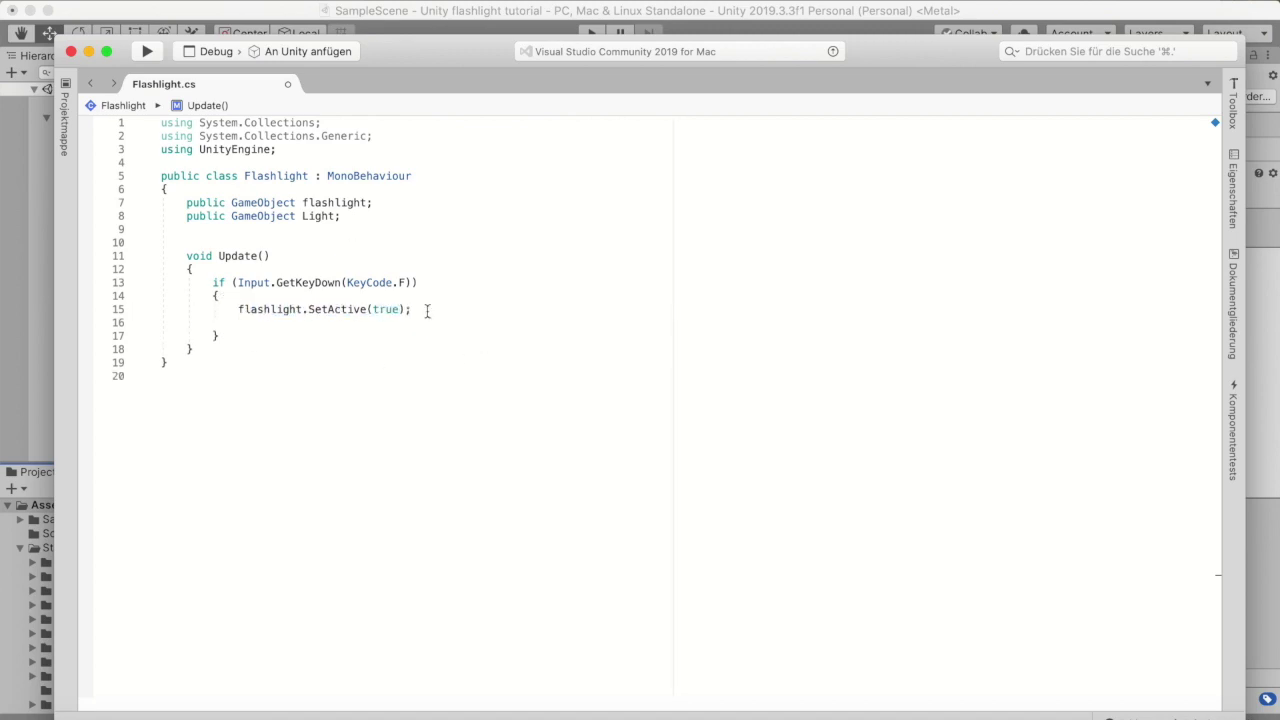
pyautogui.press('super+v')
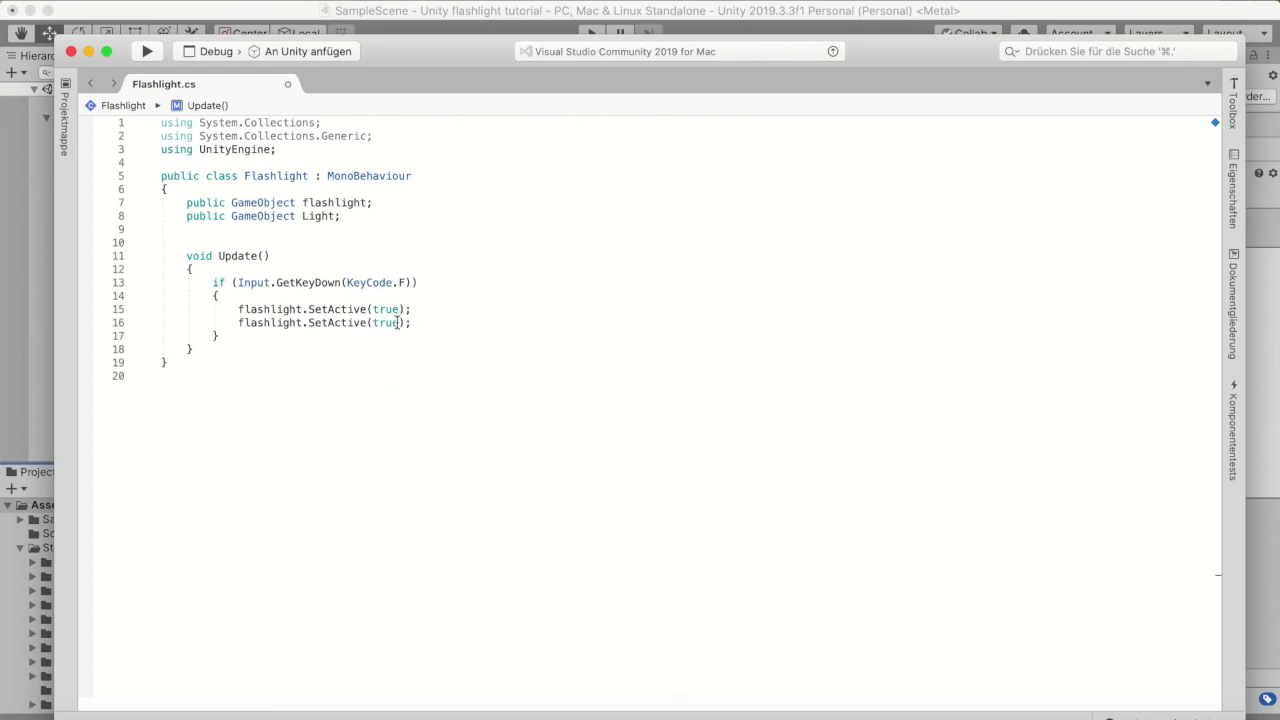
pyautogui.doubleClick(385, 322)
pyautogui.press('BackSpace')
pyautogui.write('tr')
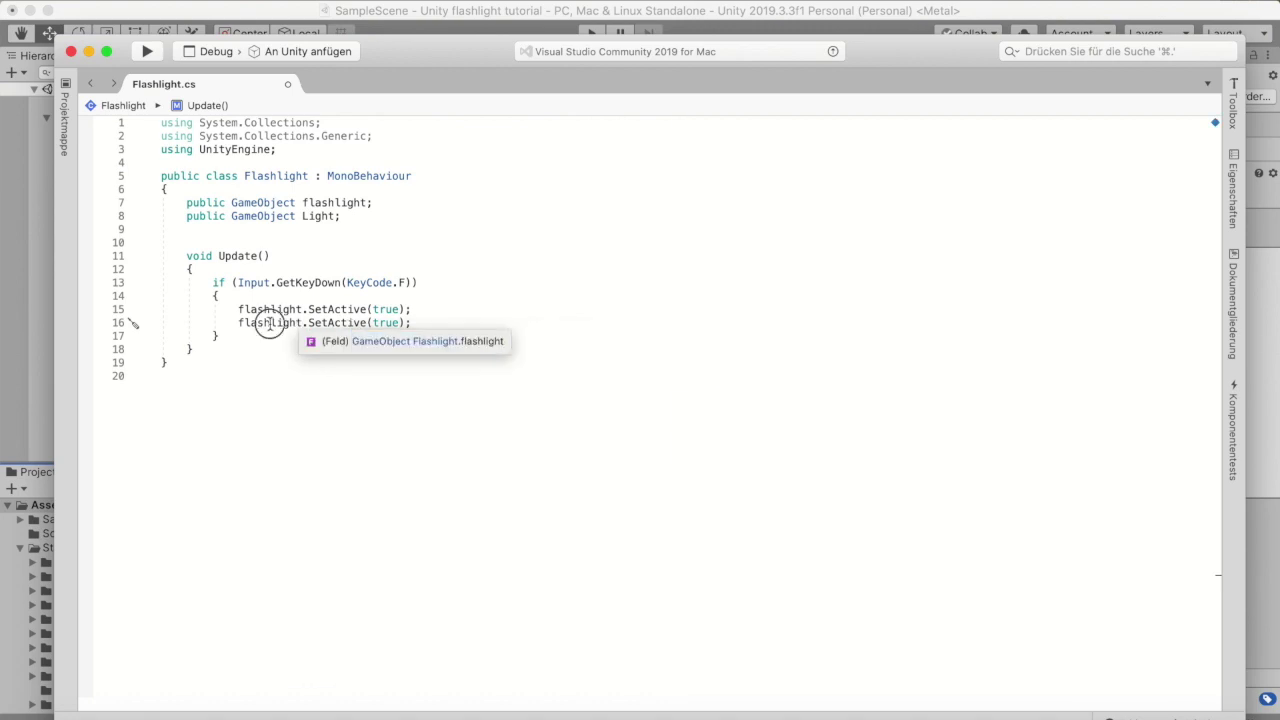
pyautogui.doubleClick(240, 323)
pyautogui.write('Light')
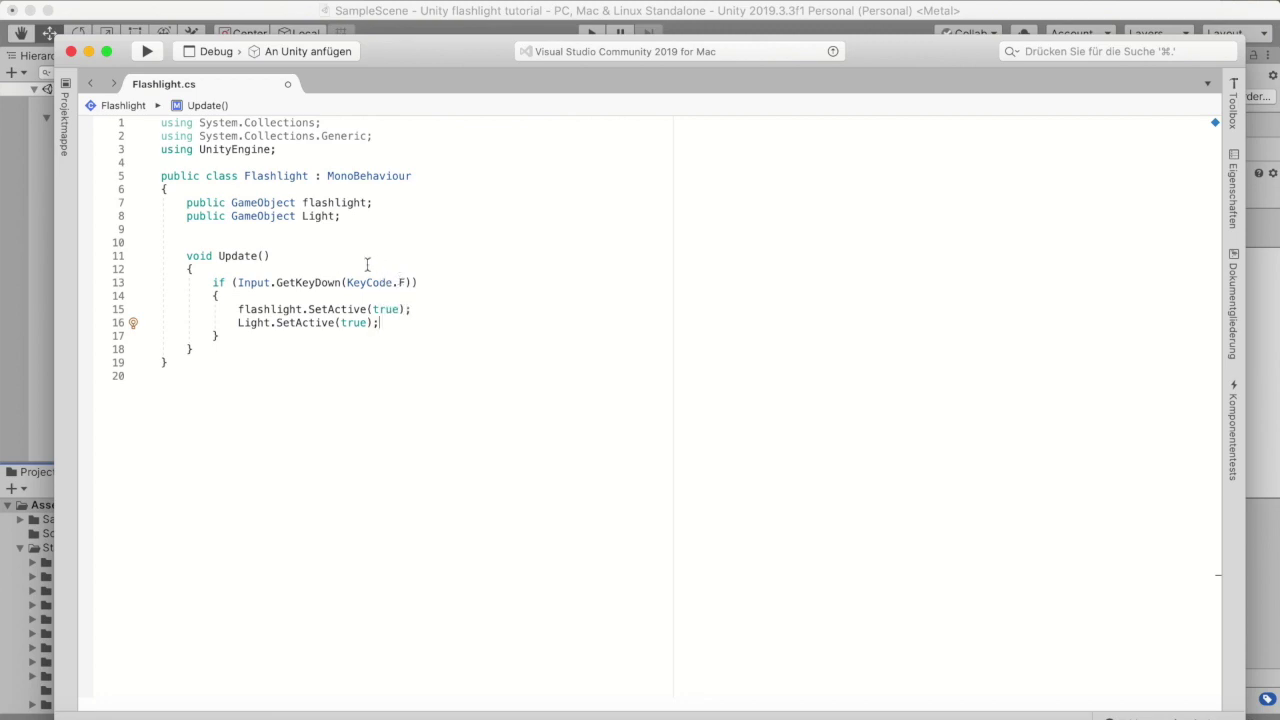
# Declare the field "bool IsActive;" below the Light field.
pyautogui.click(350, 219)
pyautogui.press('Return')
pyautogui.write('boll')
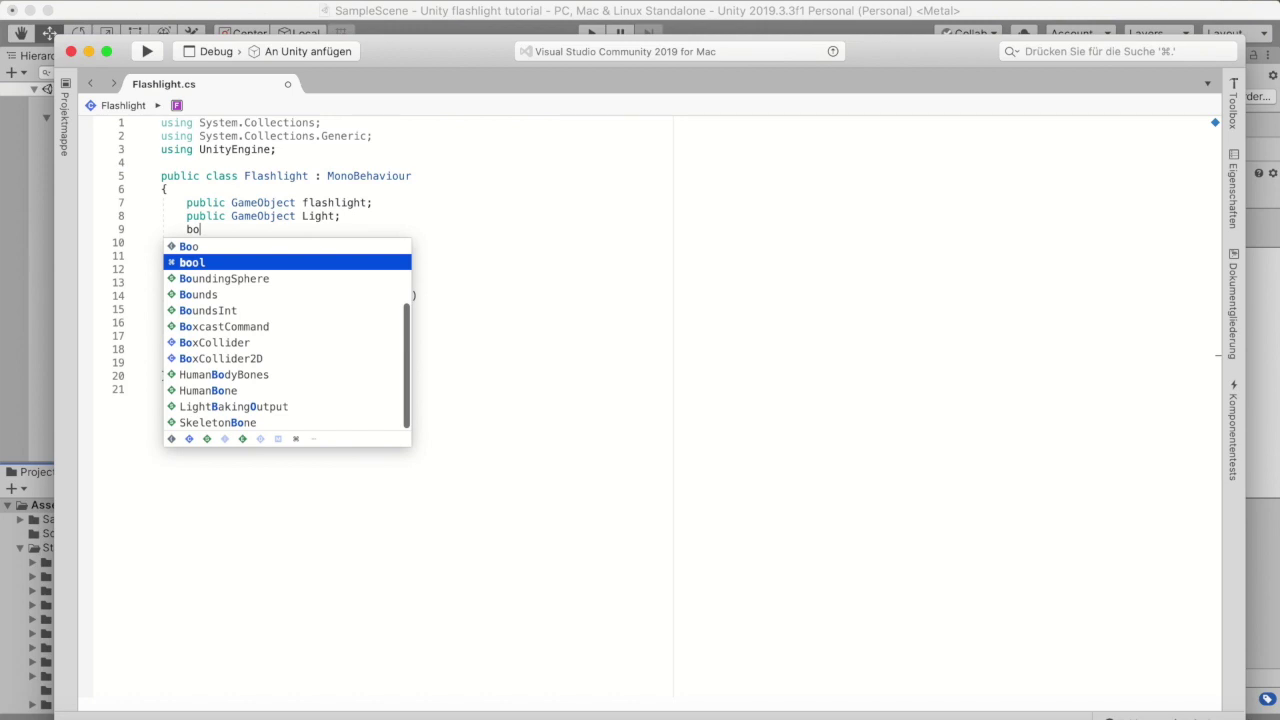
pyautogui.press('BackSpace')
pyautogui.press('BackSpace')
pyautogui.write('ol ')
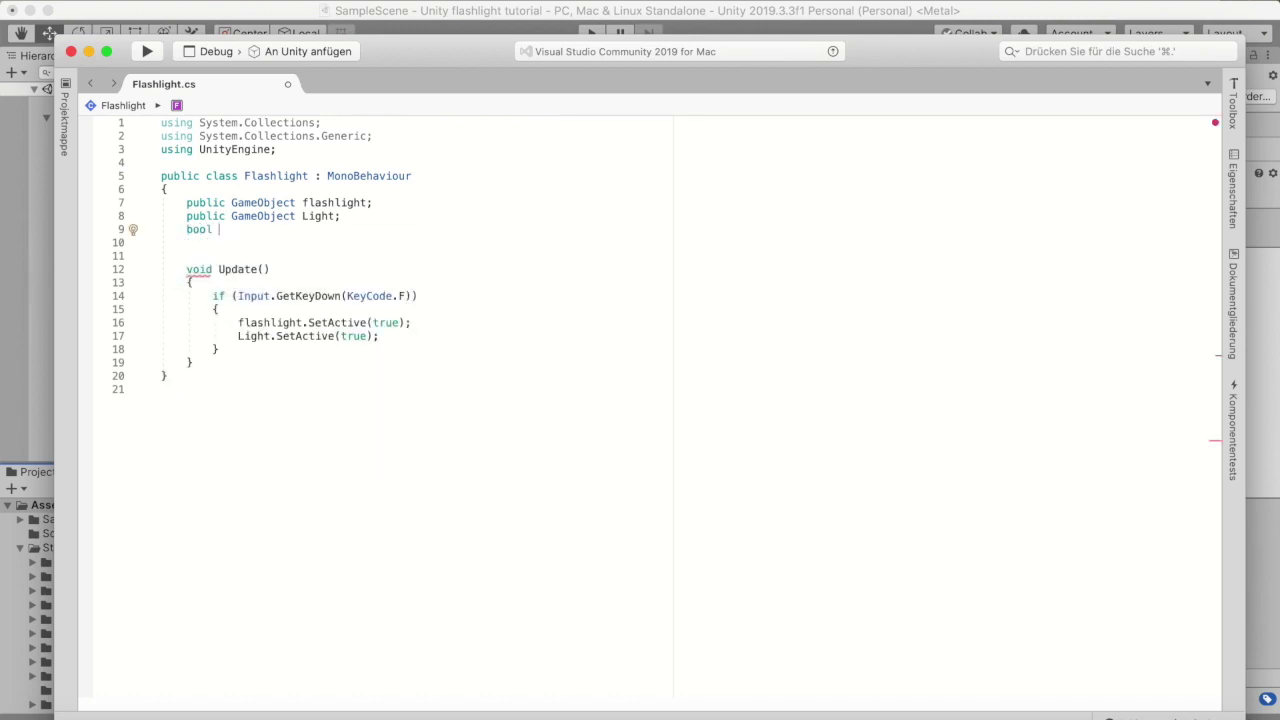
pyautogui.write('IsActive;')
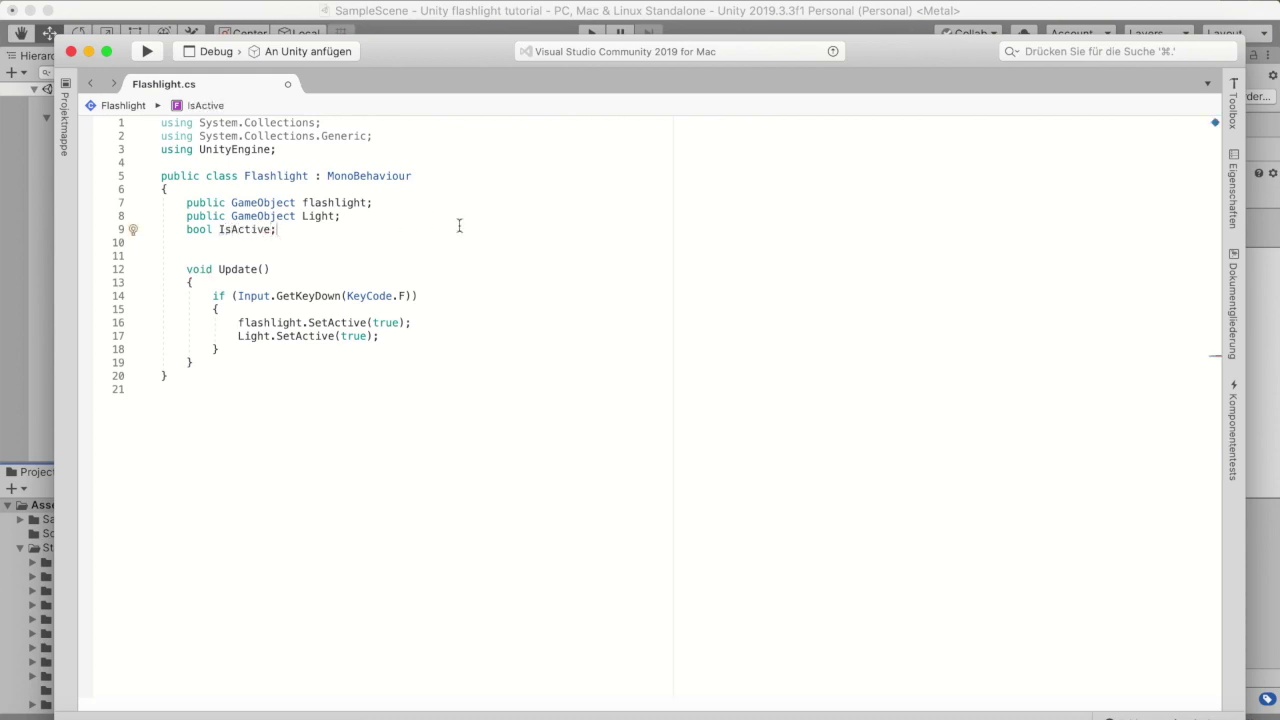
# Initialize the IsActive field to false in its declaration.
pyautogui.click(269, 232)
pyautogui.write('= fals')
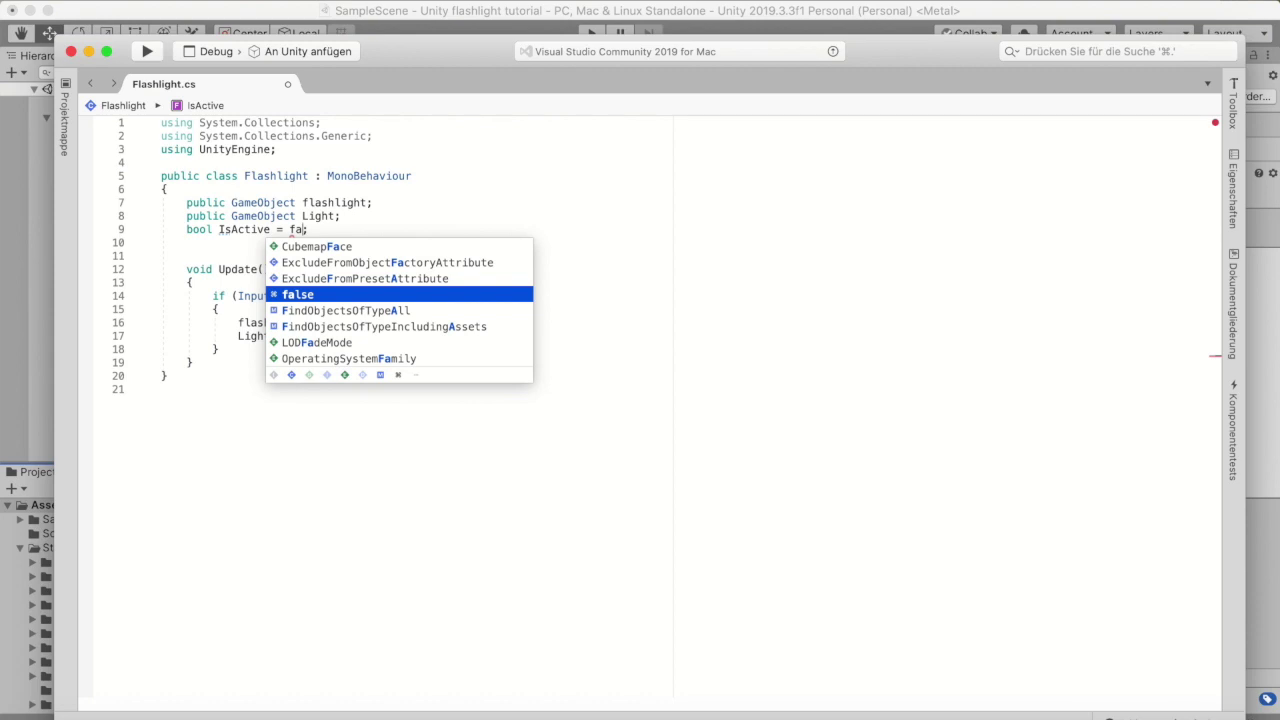
pyautogui.write('e')
# Add "IsActive = true;" below the Light.SetActive line in the if block.
pyautogui.click(220, 346)
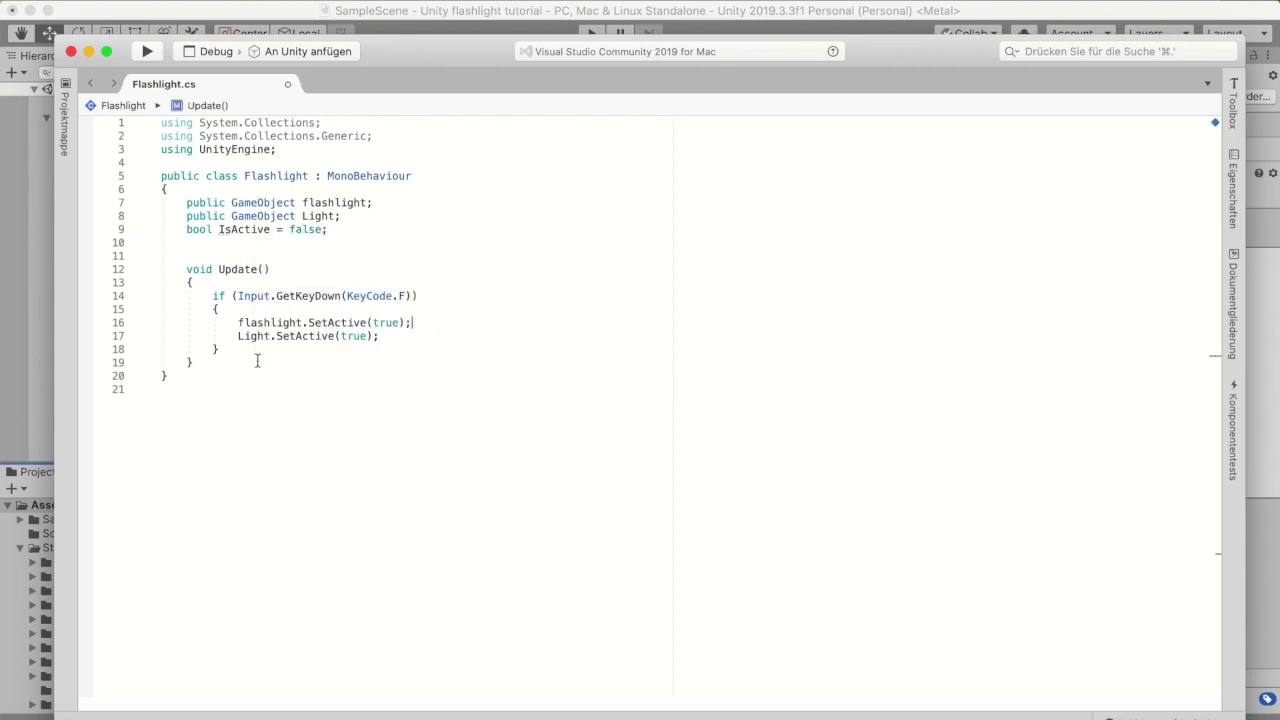
pyautogui.click(394, 342)
pyautogui.press('Return')
pyautogui.write('Is')
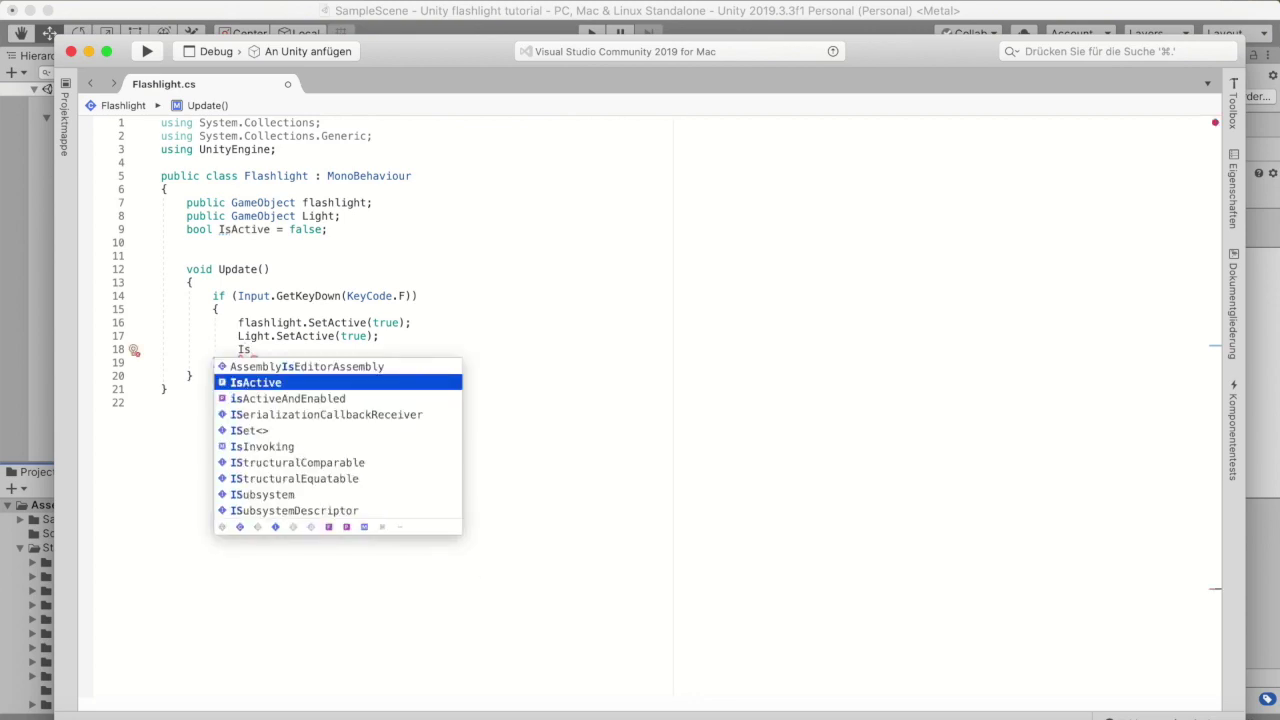
pyautogui.press('Return')
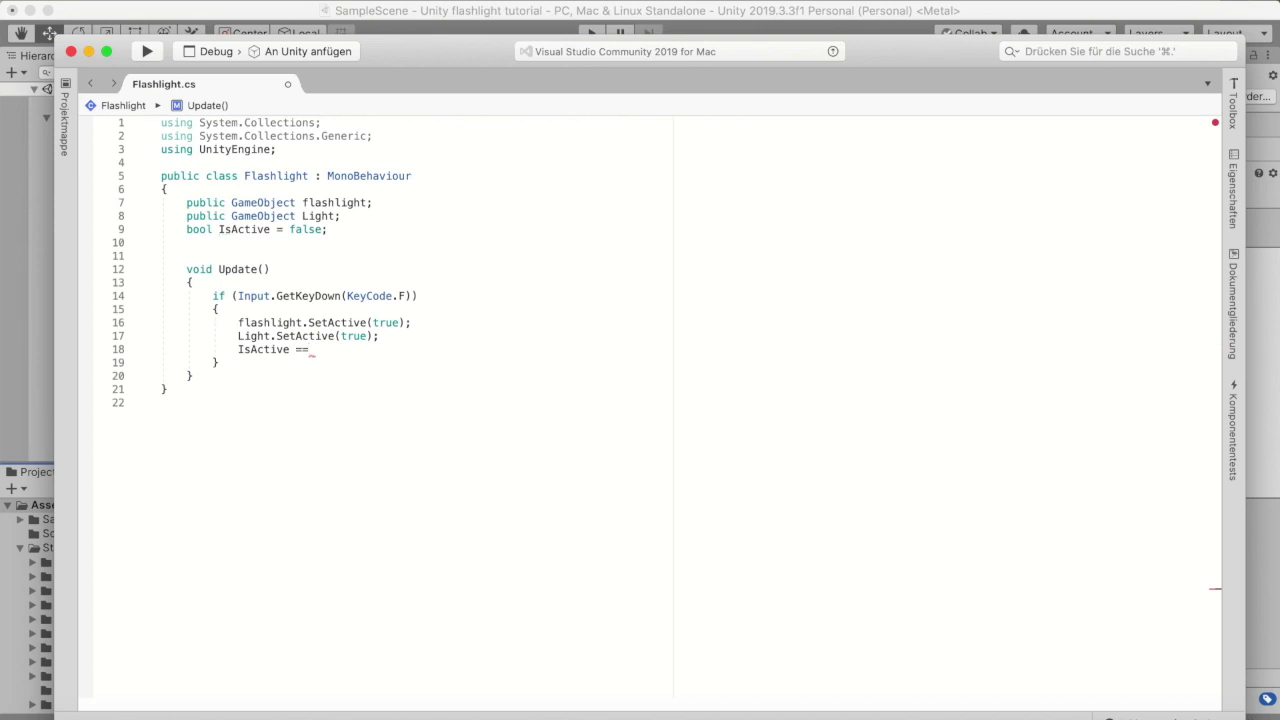
pyautogui.write('= true')
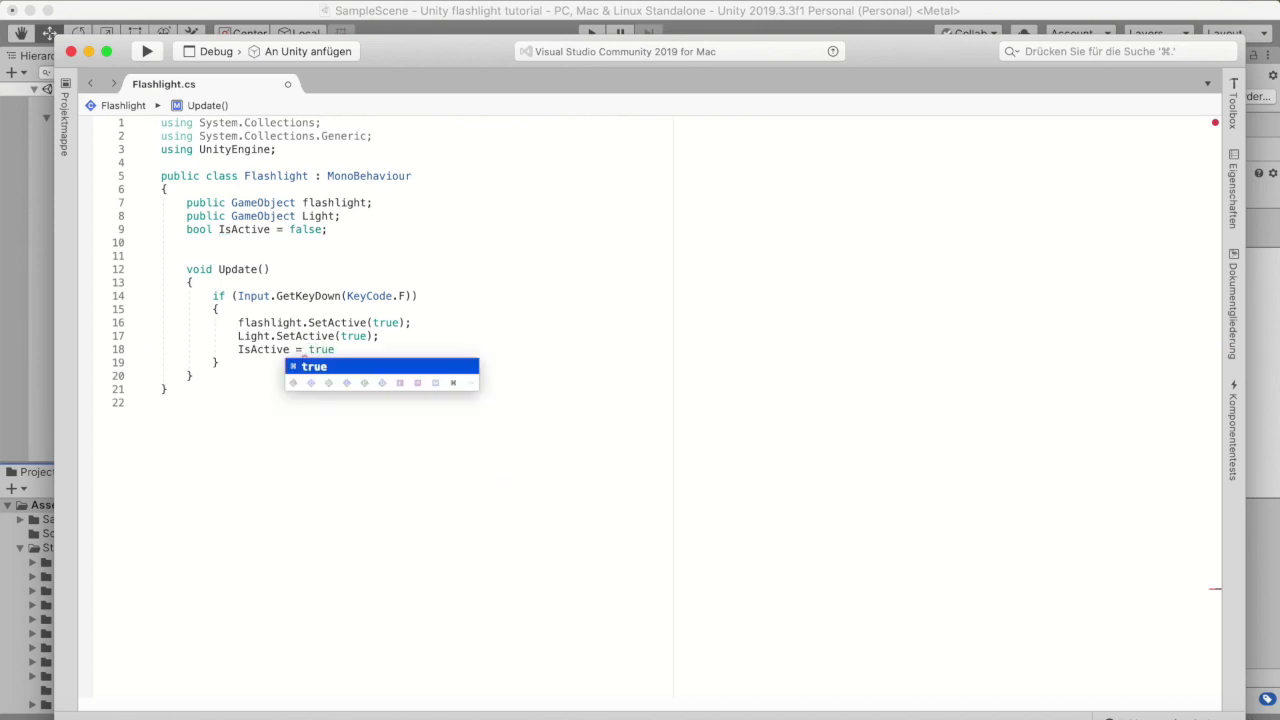
pyautogui.write(';')
# Duplicate the whole if block directly below itself inside Update.
pyautogui.click(220, 360)
pyautogui.moveTo(246, 373); pyautogui.dragTo(213, 310)
pyautogui.click(231, 372)
pyautogui.moveTo(232, 362); pyautogui.dragTo(212, 300)
pyautogui.press('super+c')
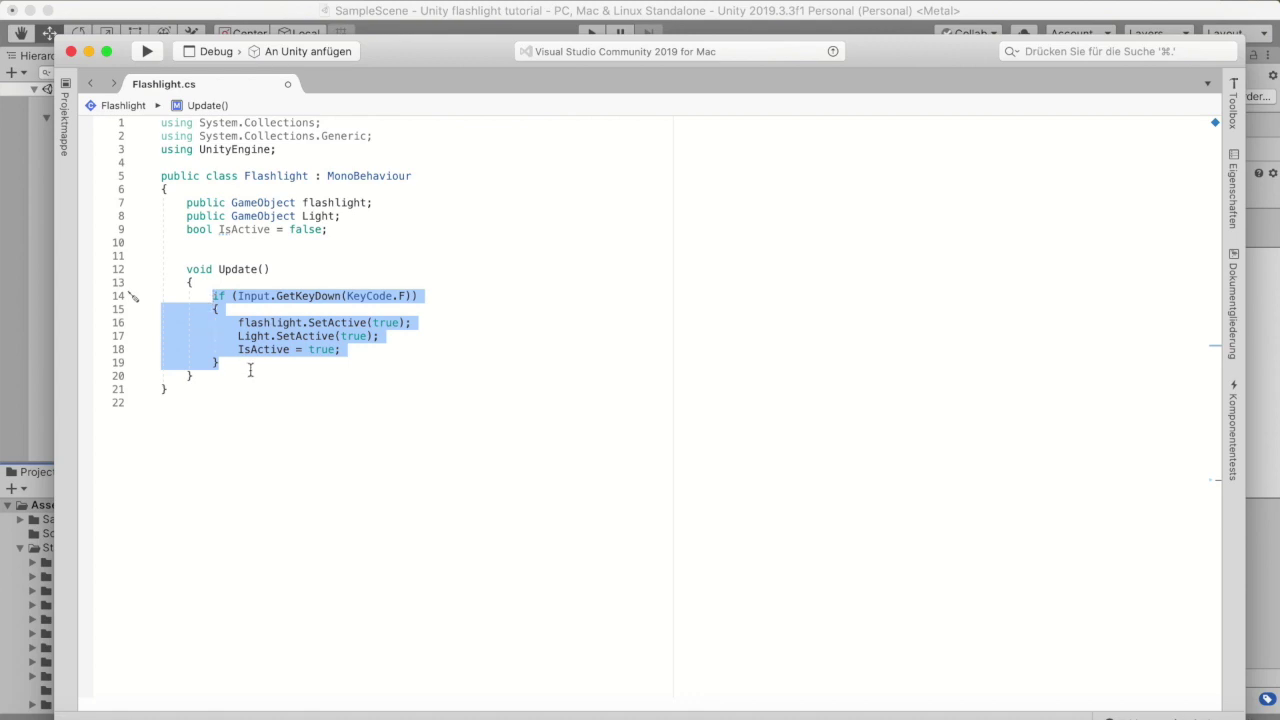
pyautogui.click(220, 364)
pyautogui.press('Return')
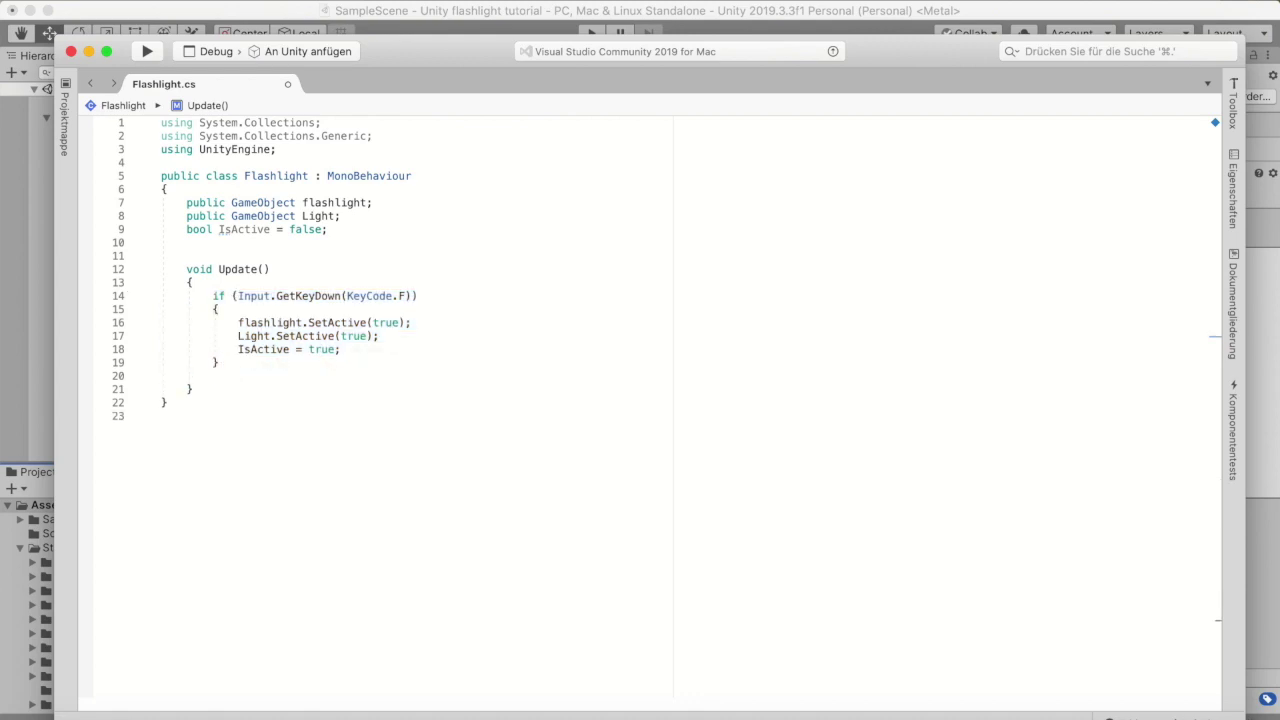
pyautogui.press('super+v')
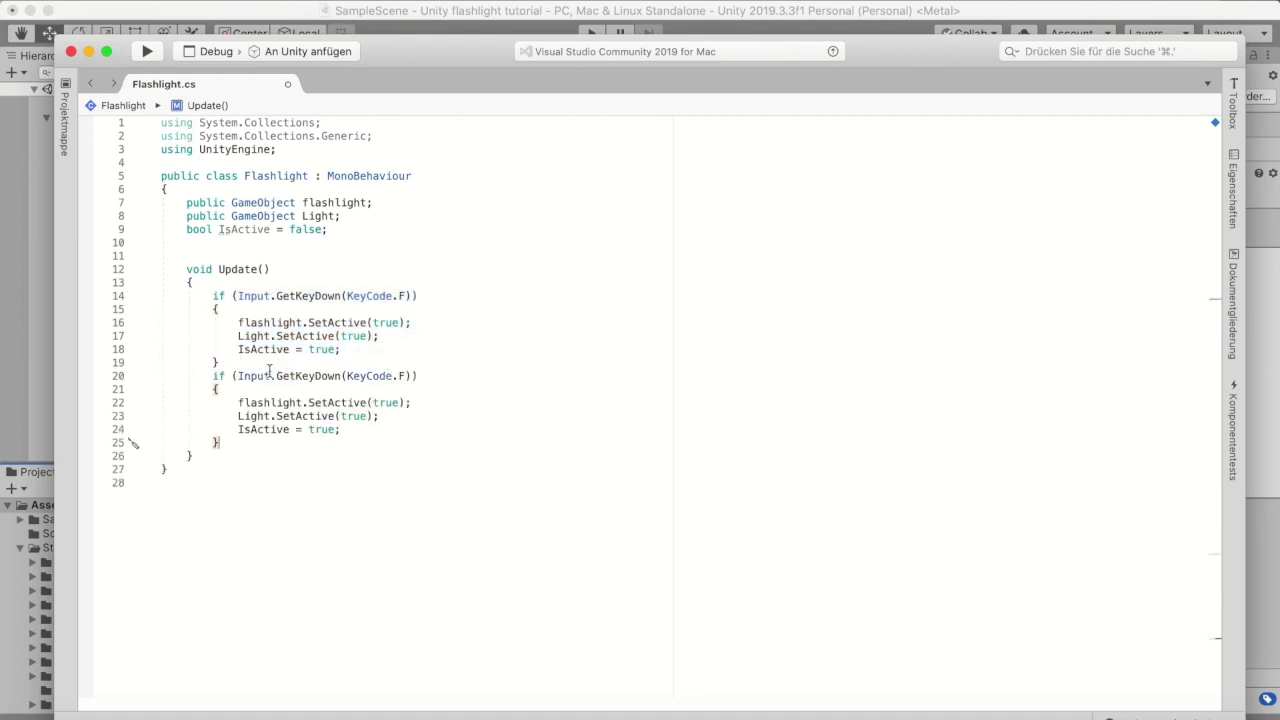
# Extend the first if condition with "&& IsActive" and select the three statements in its block.
pyautogui.click(406, 296)
pyautogui.write('&& ')
pyautogui.write('IsActive')
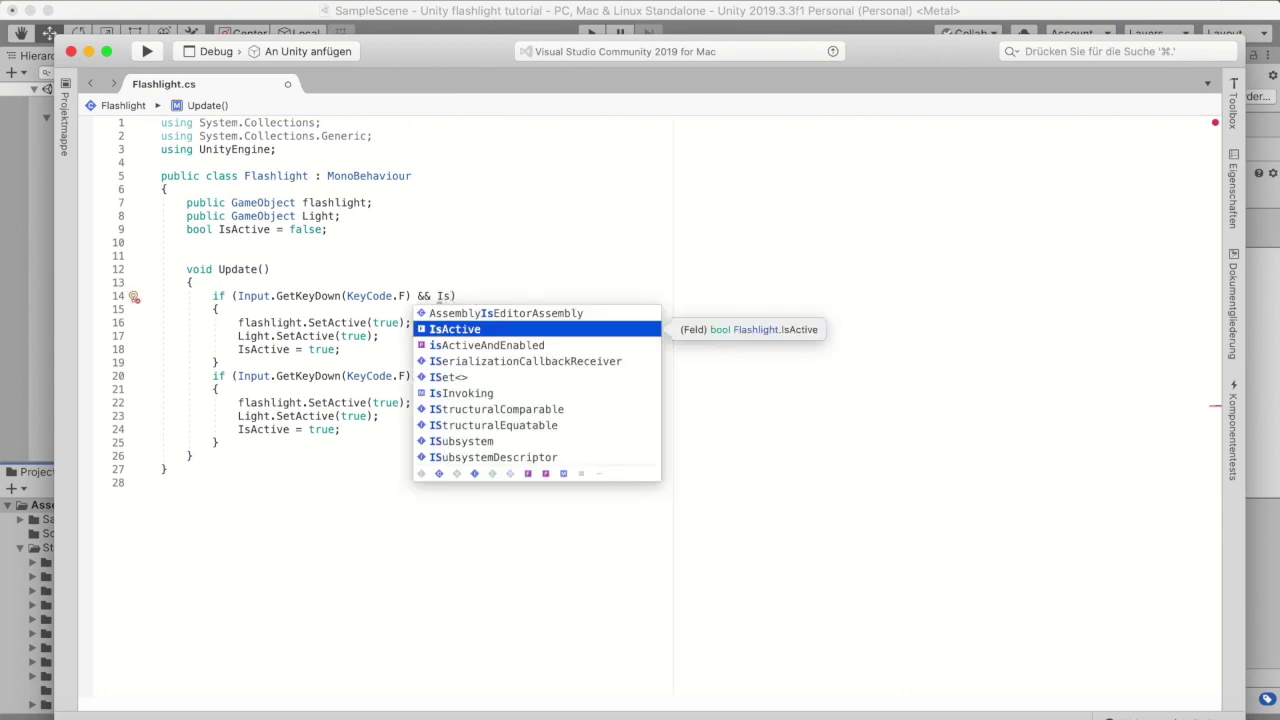
pyautogui.press('Right')
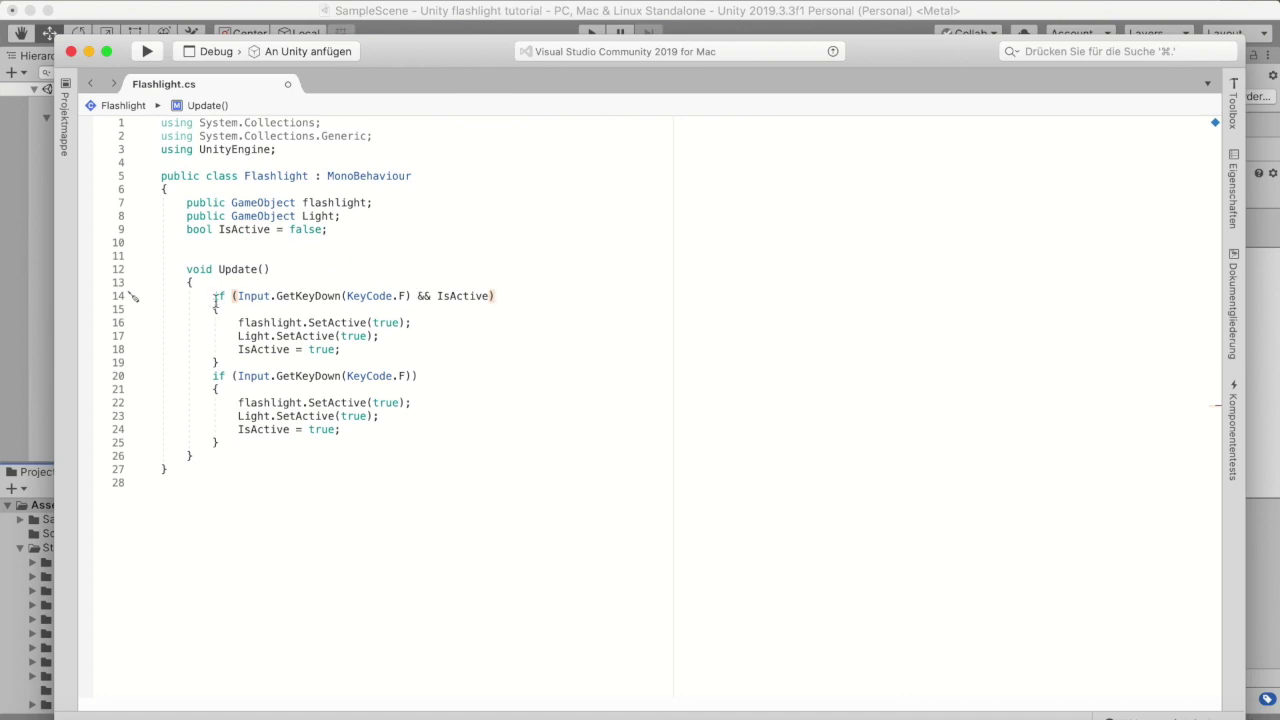
pyautogui.moveTo(239, 321); pyautogui.dragTo(339, 346)
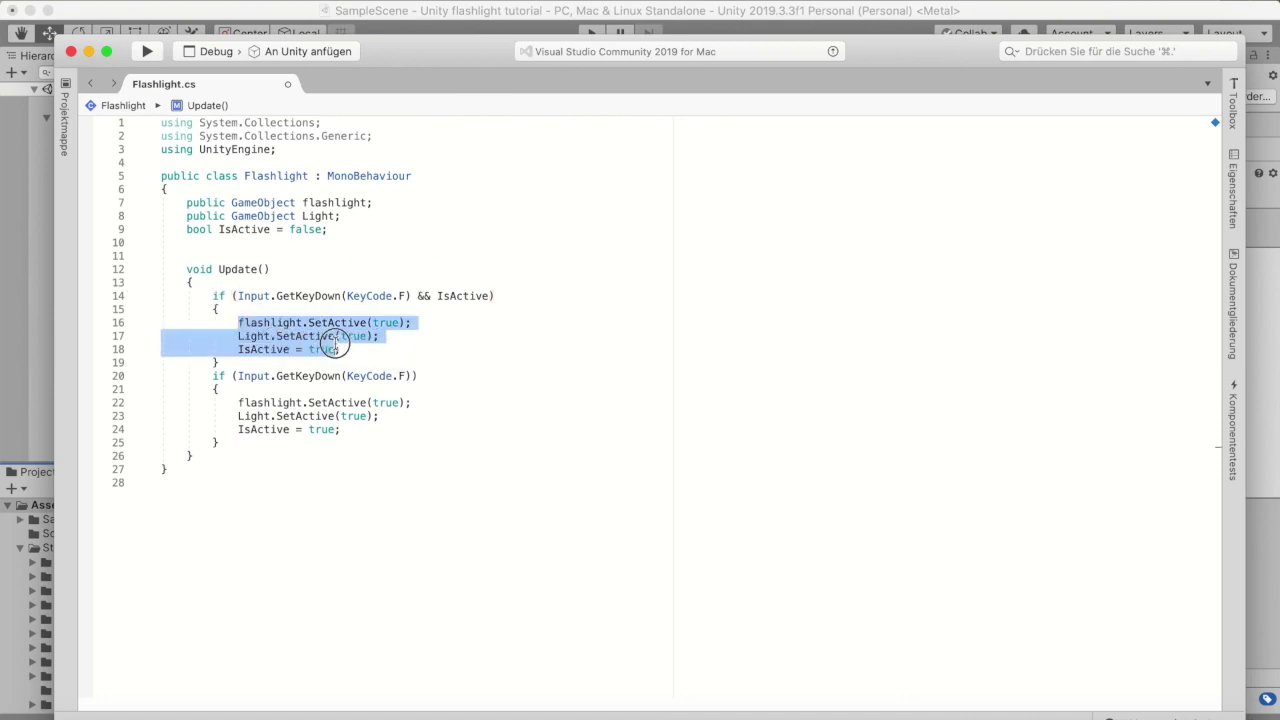
# Complete the first if condition so it checks "IsActive == false".
pyautogui.click(423, 353)
pyautogui.click(453, 294)
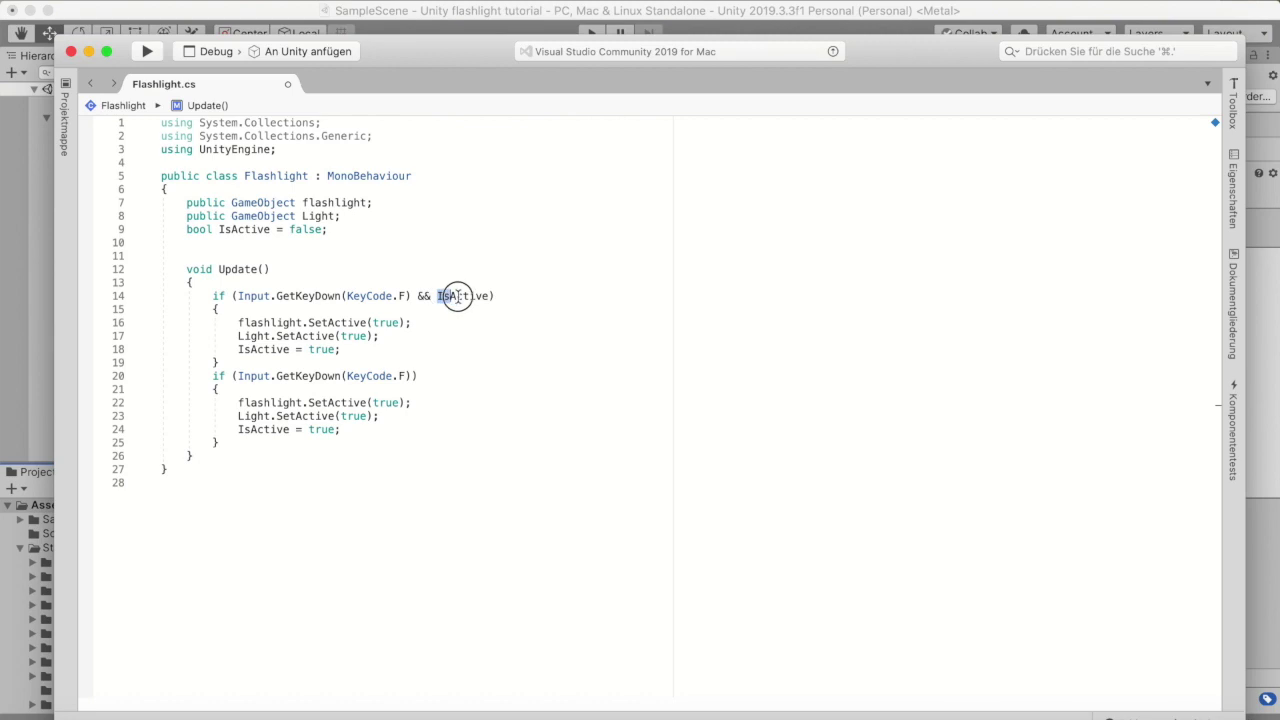
pyautogui.click(266, 246)
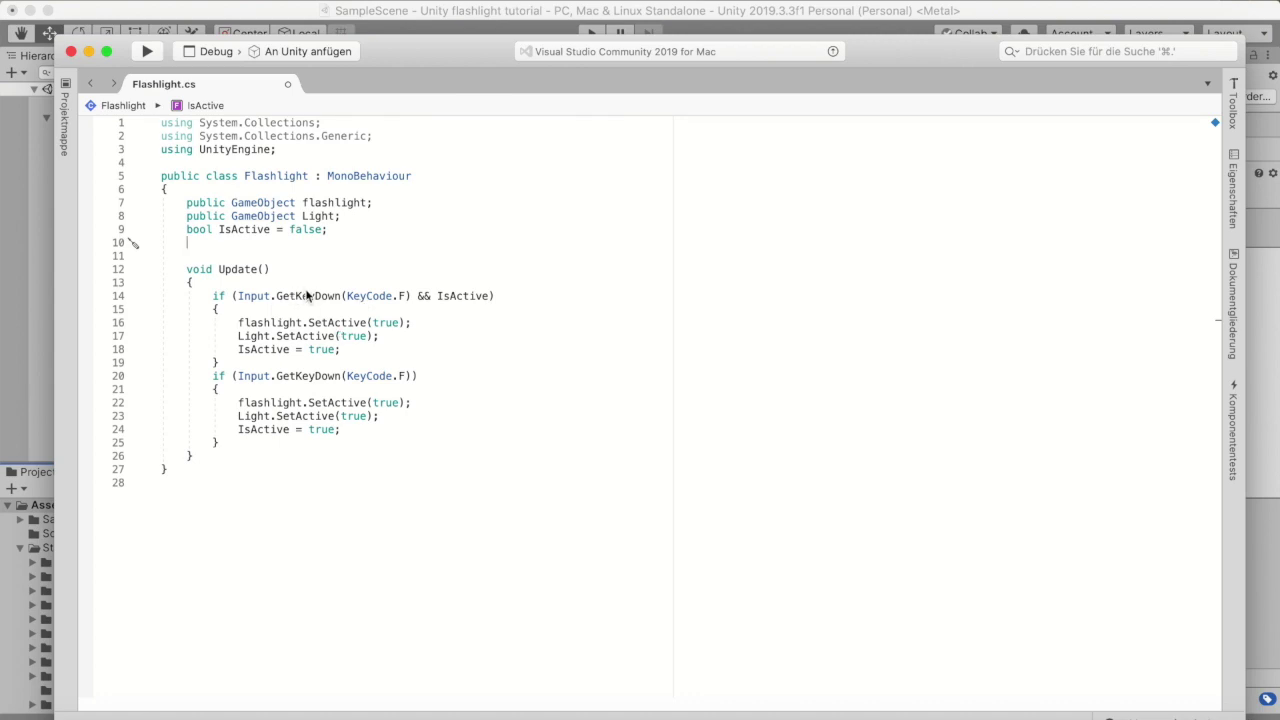
pyautogui.moveTo(350, 350); pyautogui.dragTo(238, 322)
pyautogui.click(514, 322)
pyautogui.press('End')
pyautogui.click(489, 296)
pyautogui.write('==')
pyautogui.write(' false')
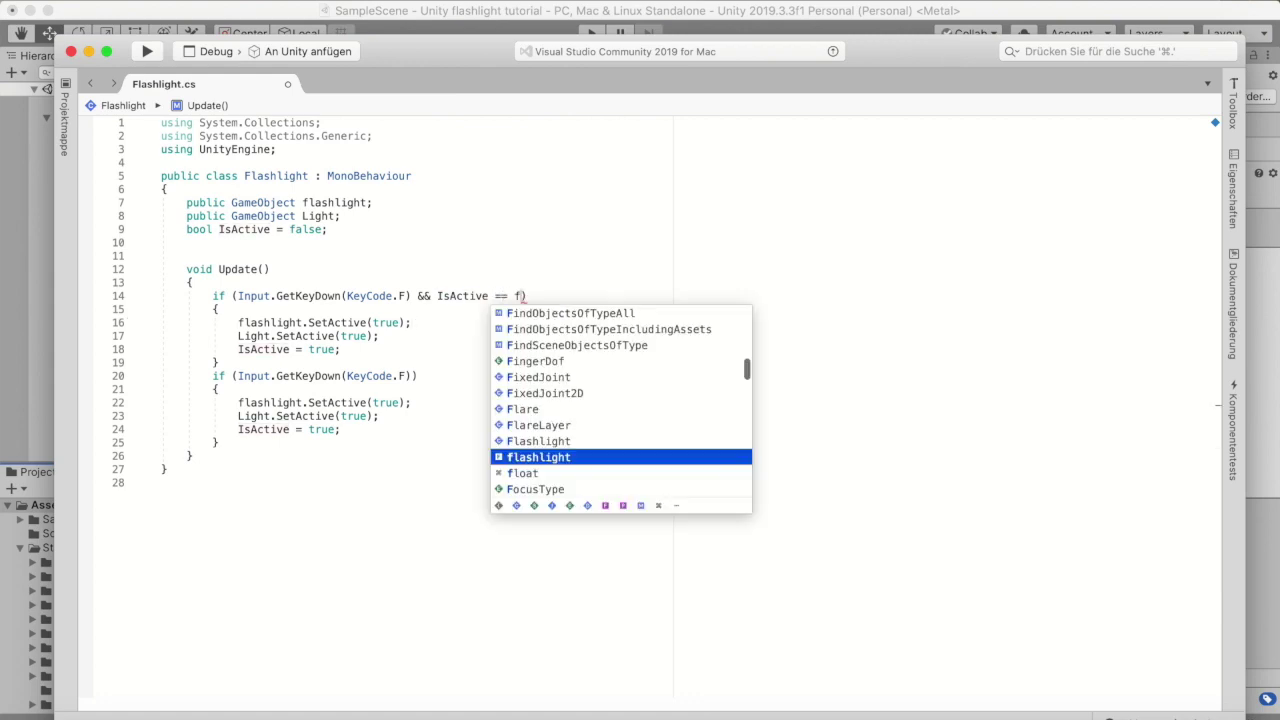
pyautogui.click(483, 415)
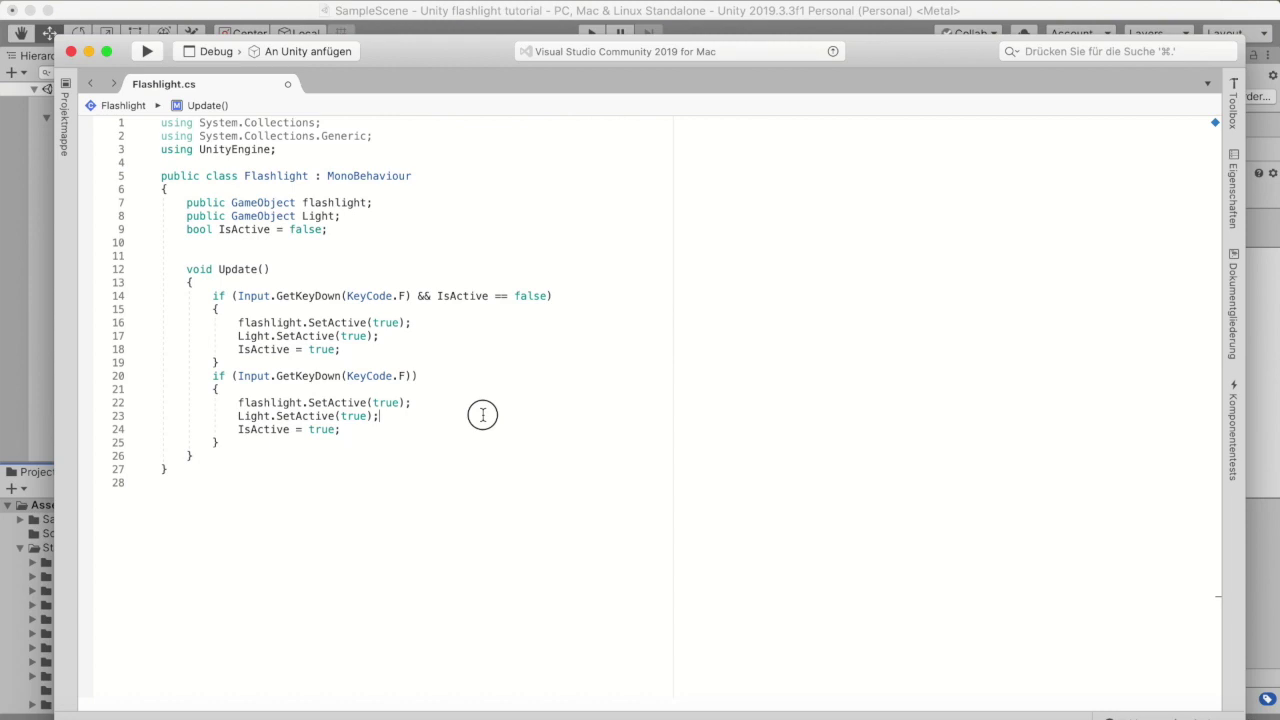
# Extend the second if condition with "&& IsActive == true".
pyautogui.click(412, 377)
pyautogui.write('&& IsActive')
pyautogui.press('Return')
pyautogui.write('==')
pyautogui.write(' true')
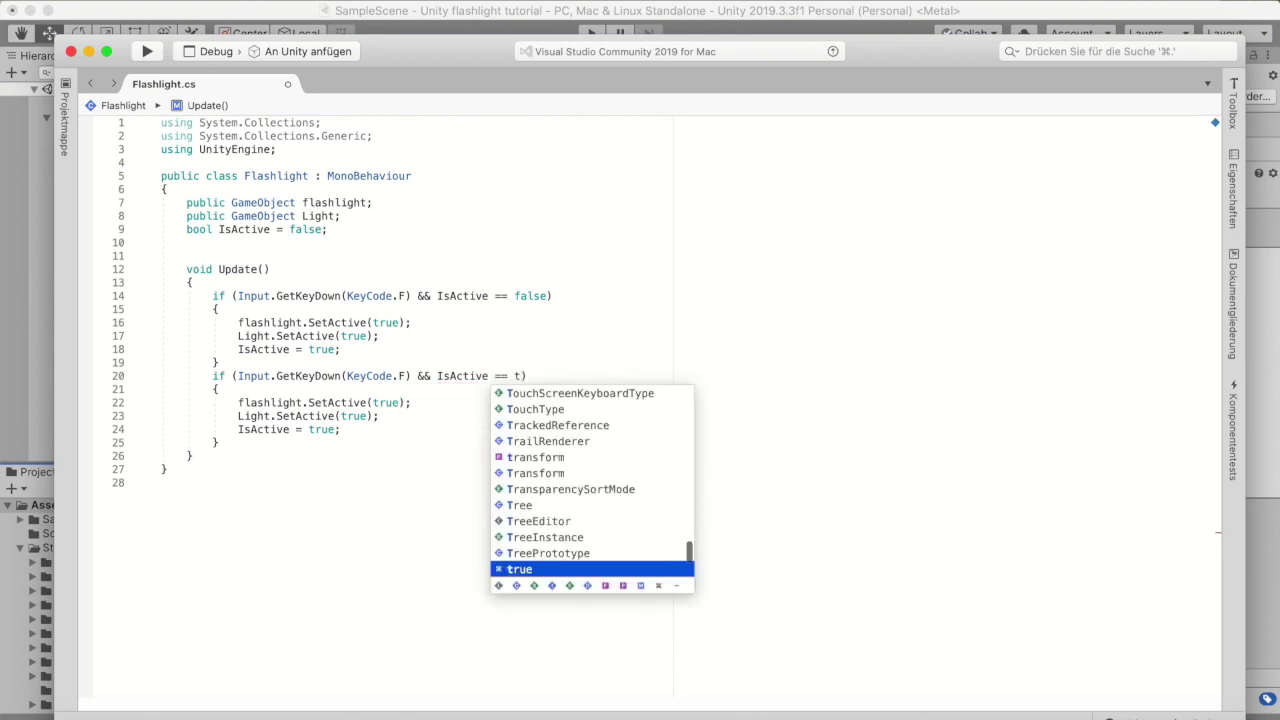
# Set IsActive to false in the second if block and save the Flashlight script.
pyautogui.click(398, 430)
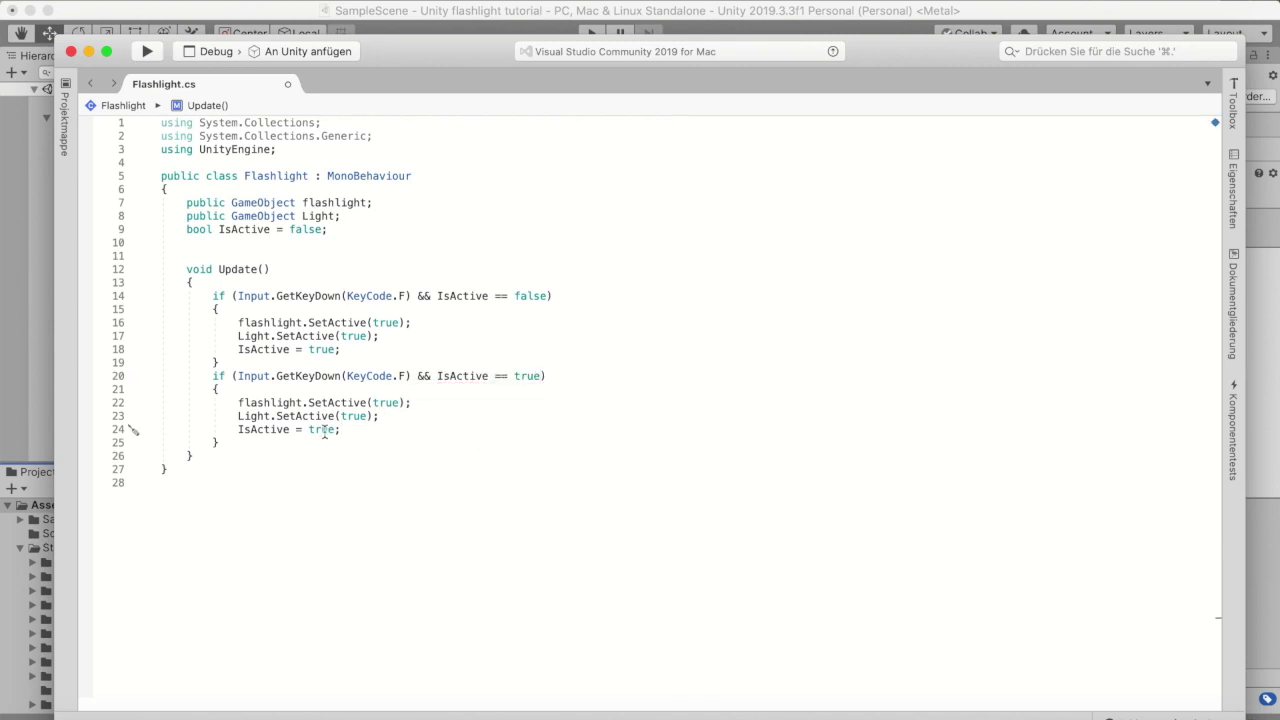
pyautogui.click(336, 430)
pyautogui.doubleClick(324, 430)
pyautogui.press('BackSpace')
pyautogui.write('false')
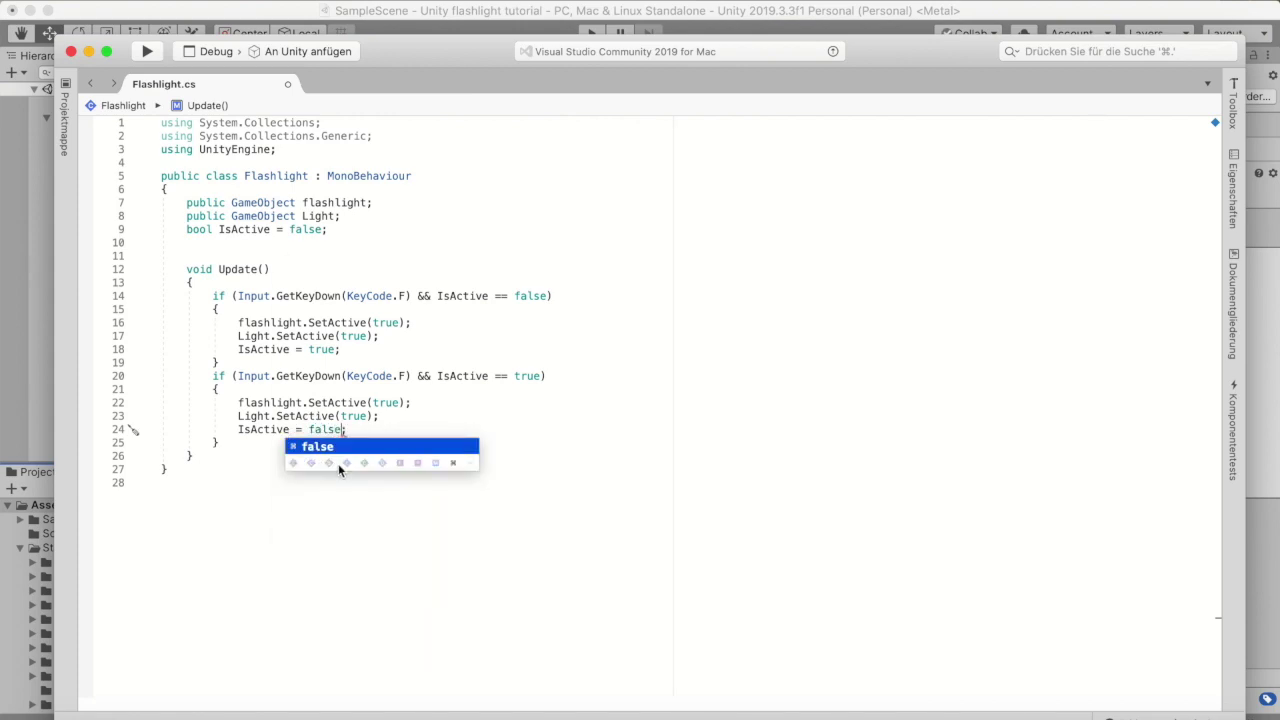
pyautogui.click(377, 429)
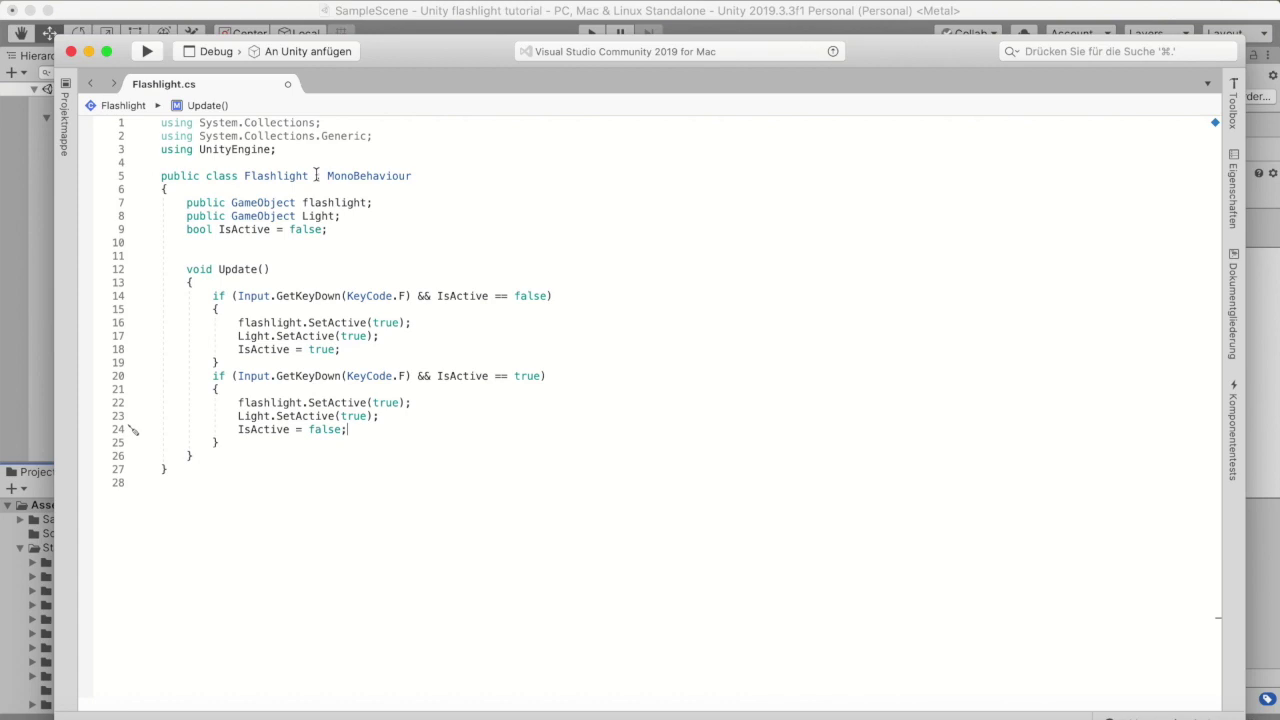
pyautogui.click(140, 2)
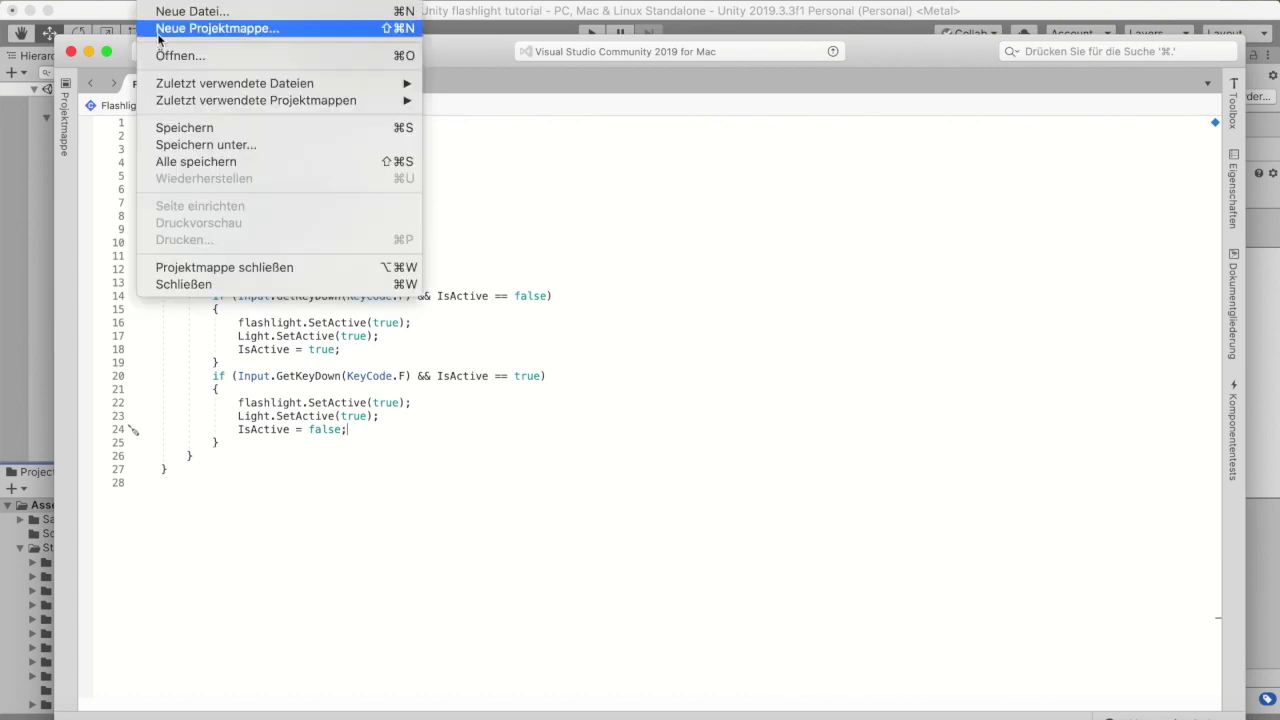
pyautogui.click(168, 126)
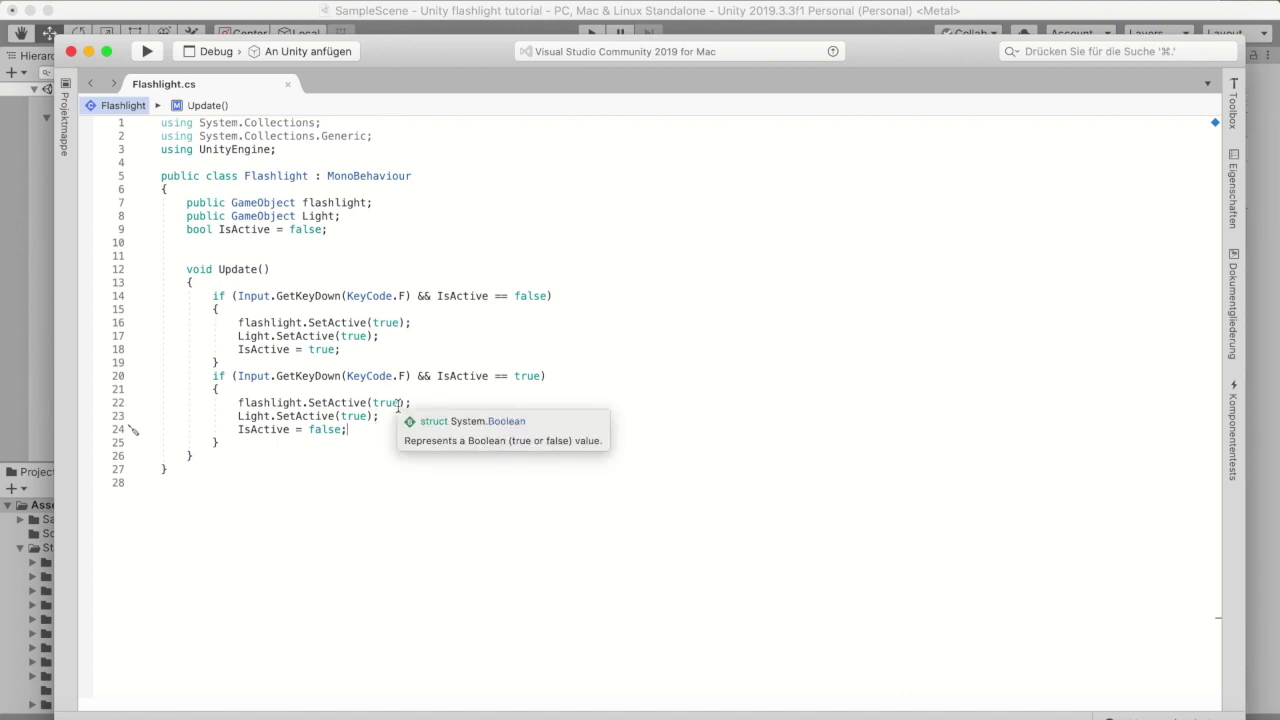
# Change the arguments of flashlight.SetActive and Light.SetActive in the second if block to false.
pyautogui.moveTo(398, 402); pyautogui.dragTo(376, 402)
pyautogui.press('BackSpace')
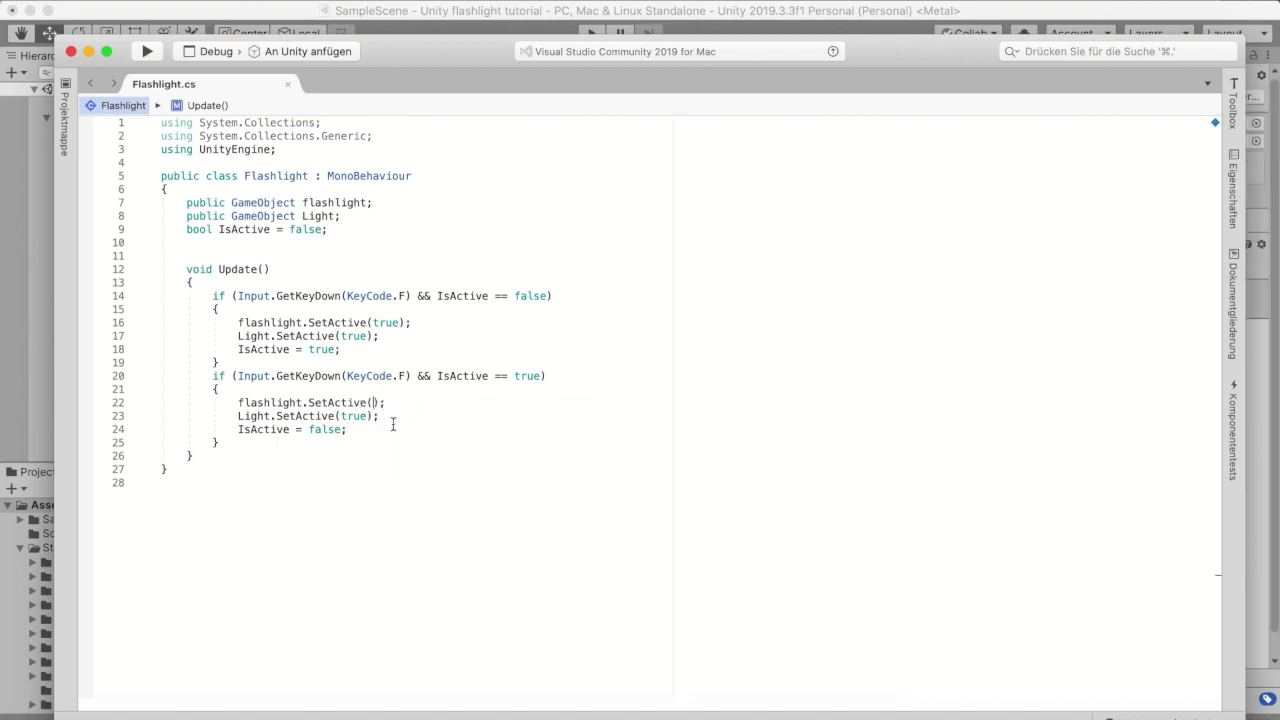
pyautogui.write('false')
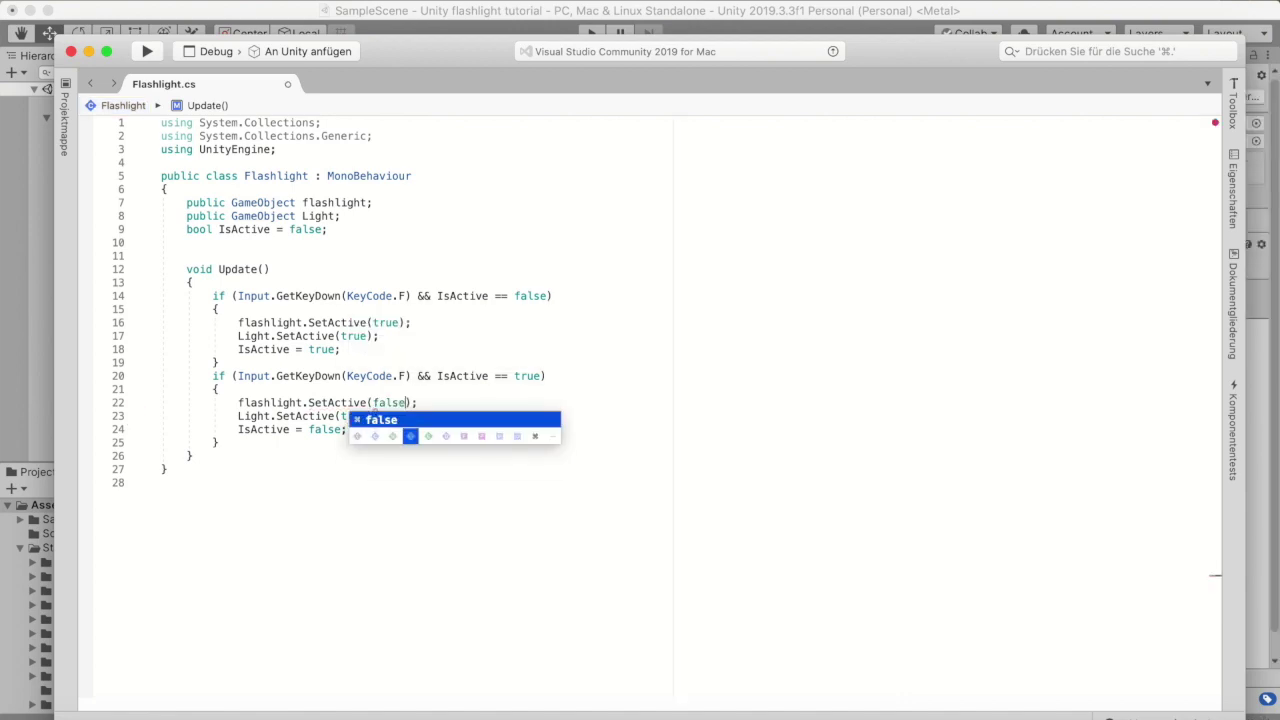
pyautogui.click(400, 470)
pyautogui.moveTo(367, 416); pyautogui.dragTo(340, 416)
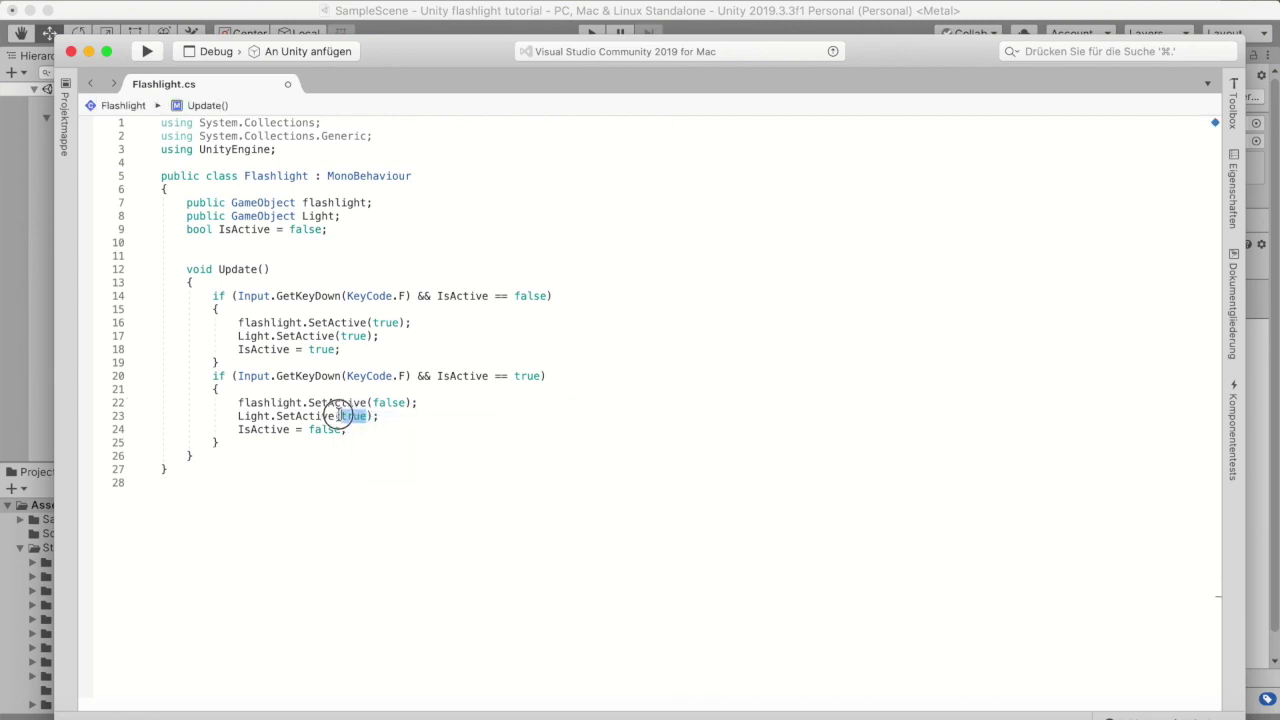
pyautogui.press('BackSpace')
pyautogui.write('false')
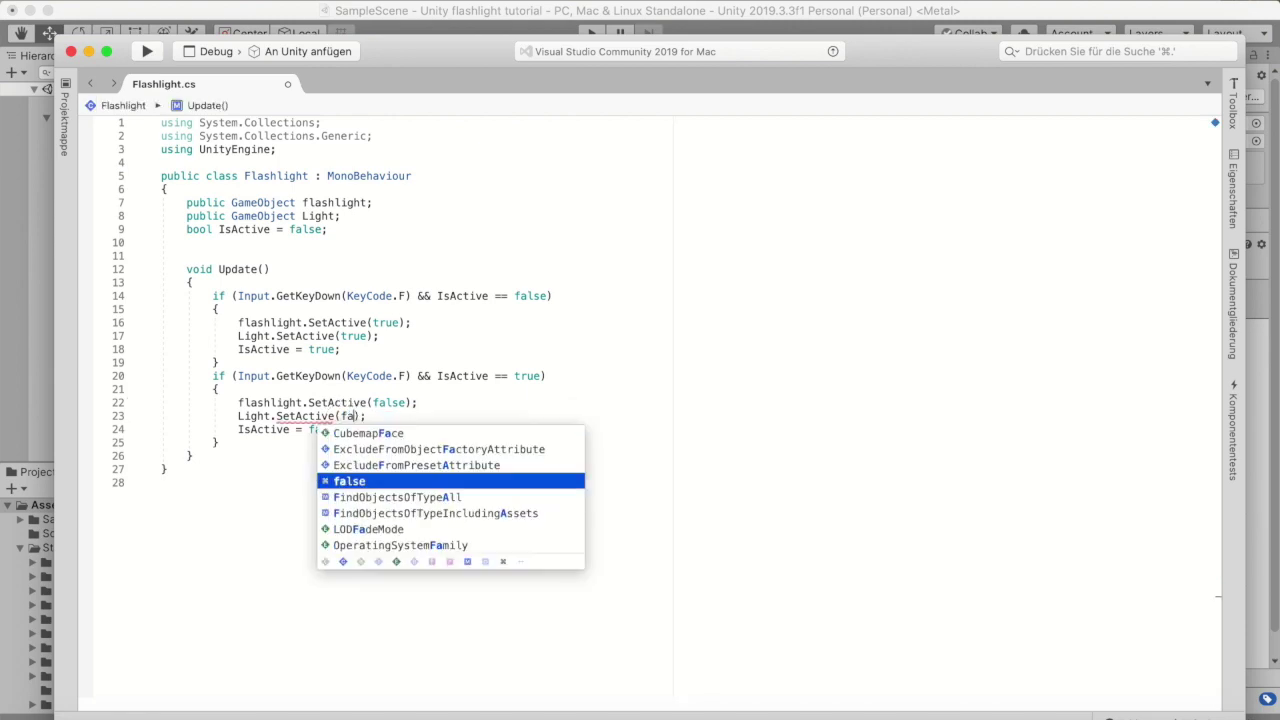
pyautogui.click(412, 518)
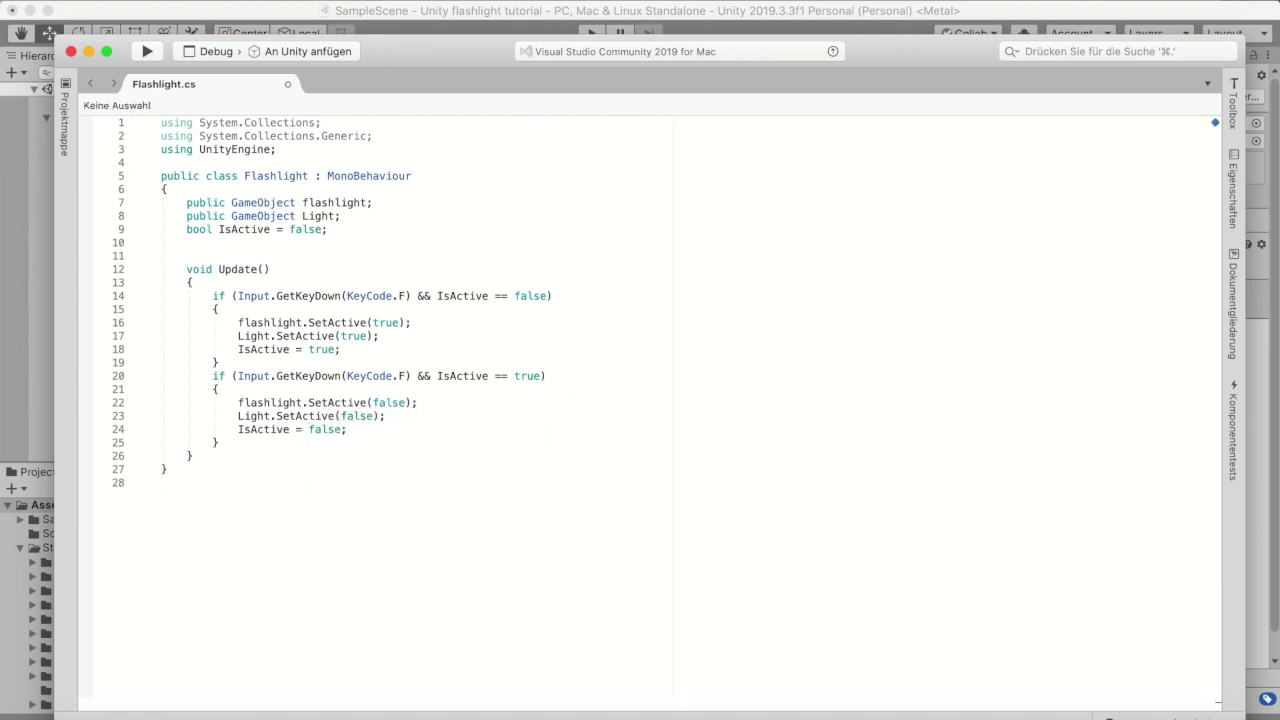
# Save the Flashlight script and minimize the code editor to return to Unity.
pyautogui.click(160, 2)
pyautogui.click(184, 128)
pyautogui.click(89, 51)
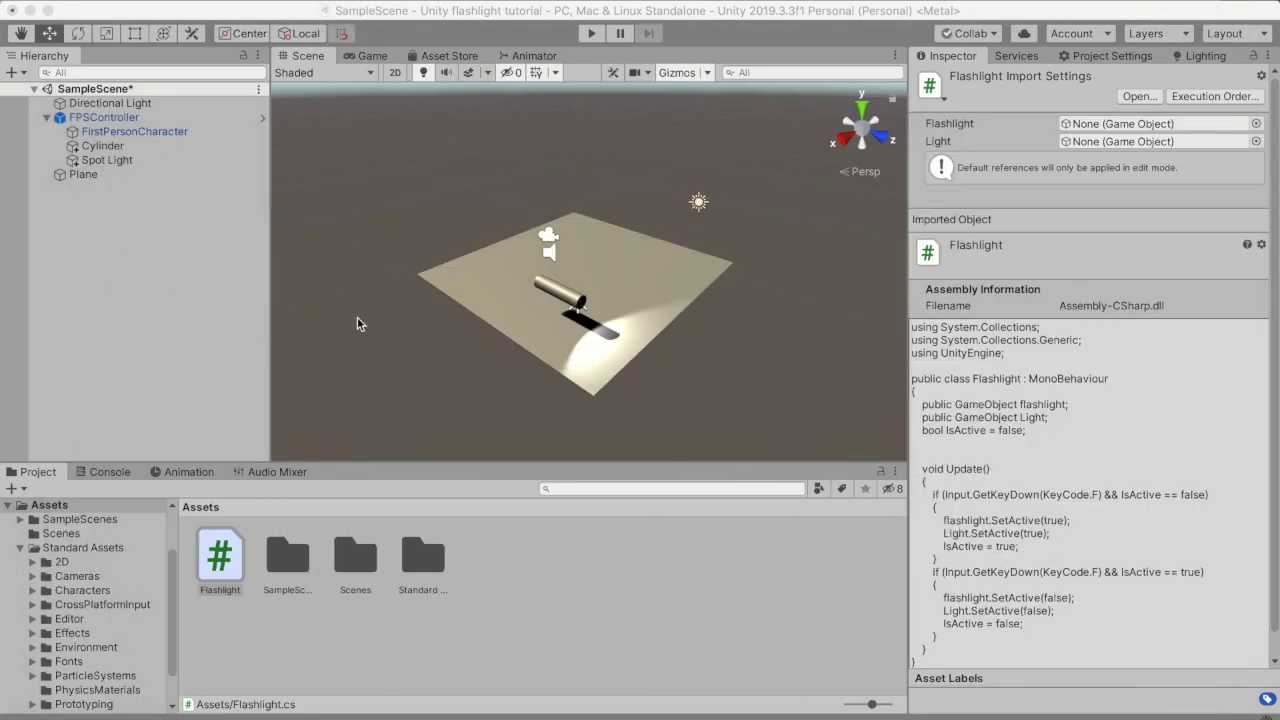
# Create an empty GameObject in the scene and make it a child of FPSController.
pyautogui.click(120, 160)
pyautogui.click(134, 214)
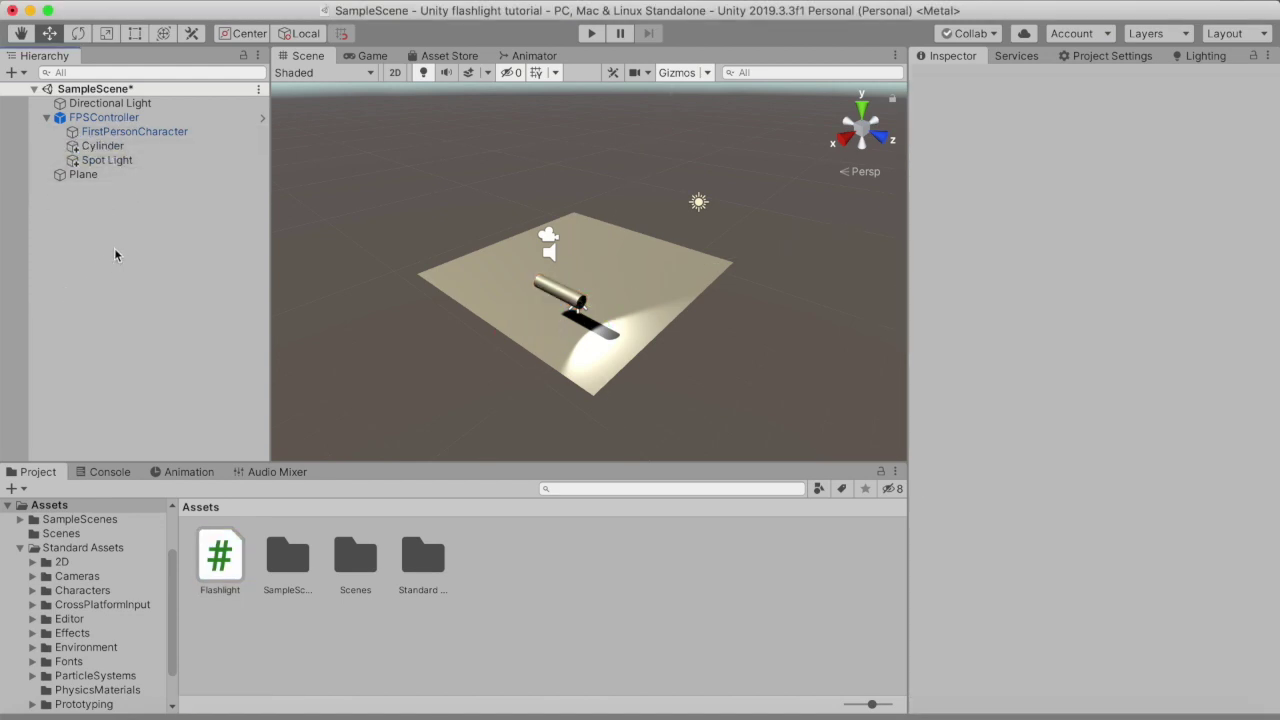
pyautogui.rightClick(124, 246)
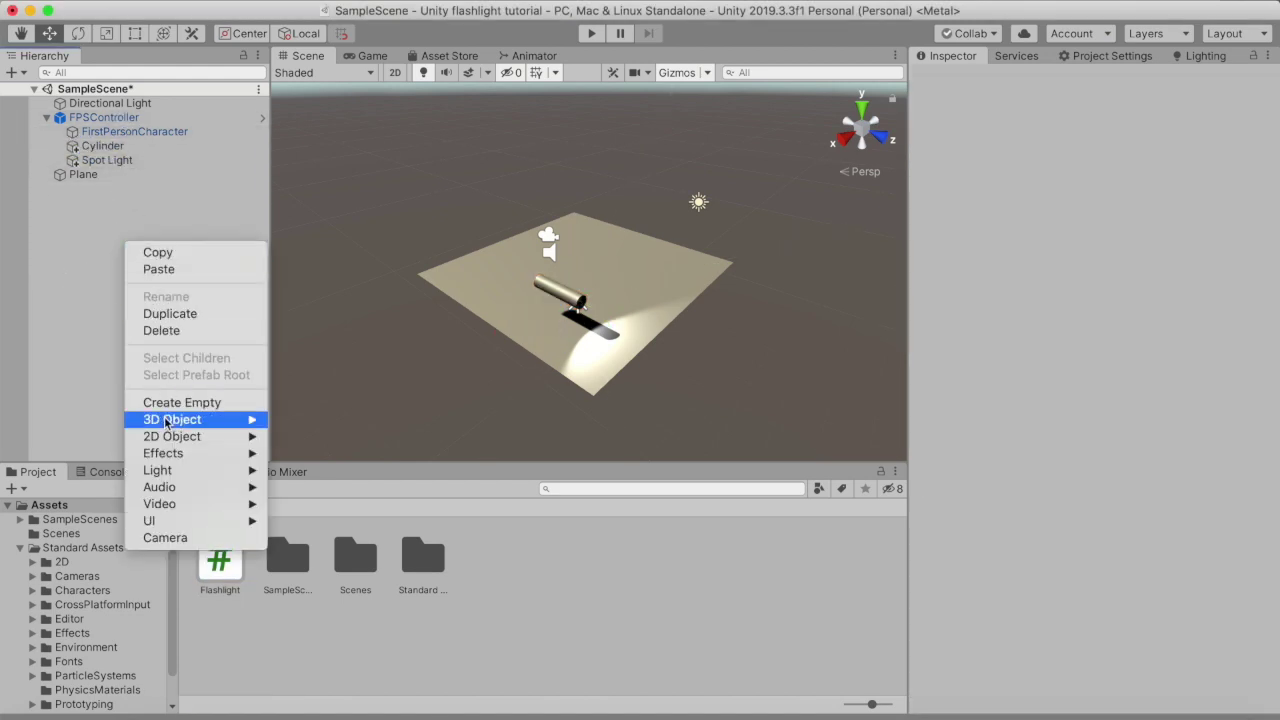
pyautogui.click(151, 252)
pyautogui.moveTo(126, 190); pyautogui.dragTo(112, 118)
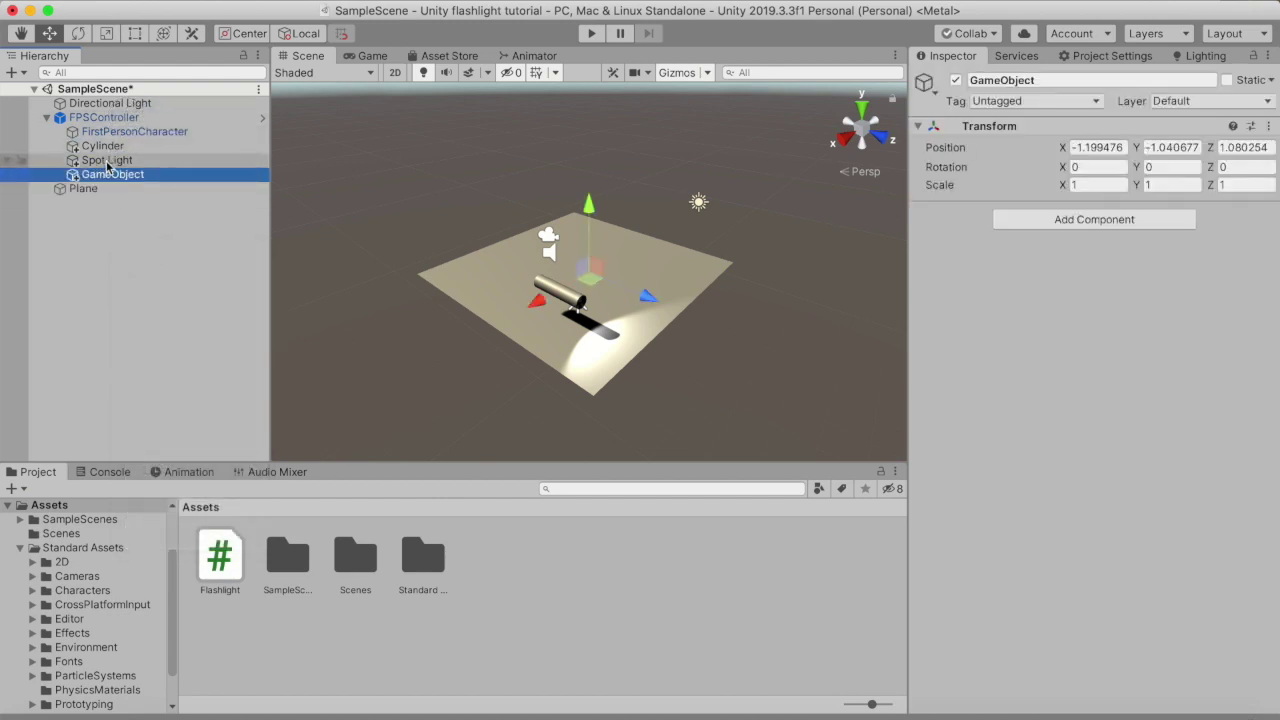
# Parent the Cylinder and Spot Light to the empty GameObject under FPSController.
pyautogui.click(108, 163)
pyautogui.keyDown('super'); pyautogui.click(112, 147); pyautogui.keyUp('super')
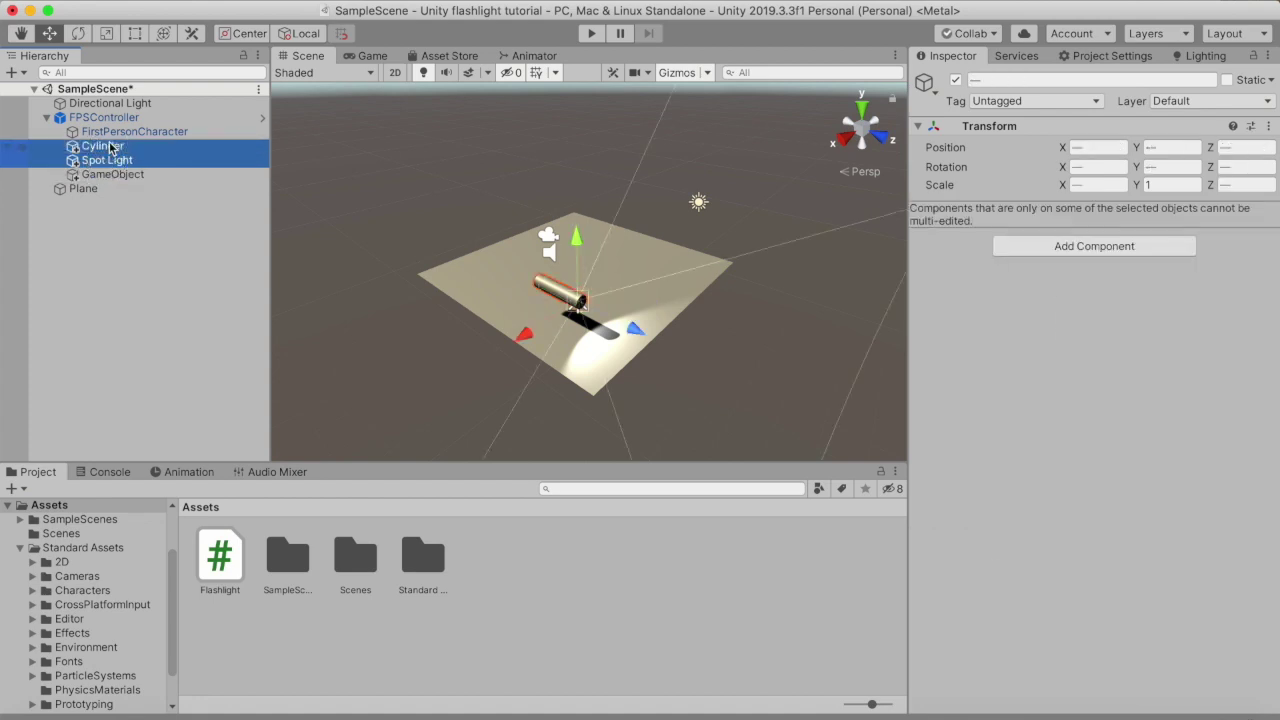
pyautogui.moveTo(103, 149)
pyautogui.mouseDown()
pyautogui.moveTo(93, 174)
pyautogui.moveTo(110, 148)
pyautogui.mouseUp()
pyautogui.click(110, 137)
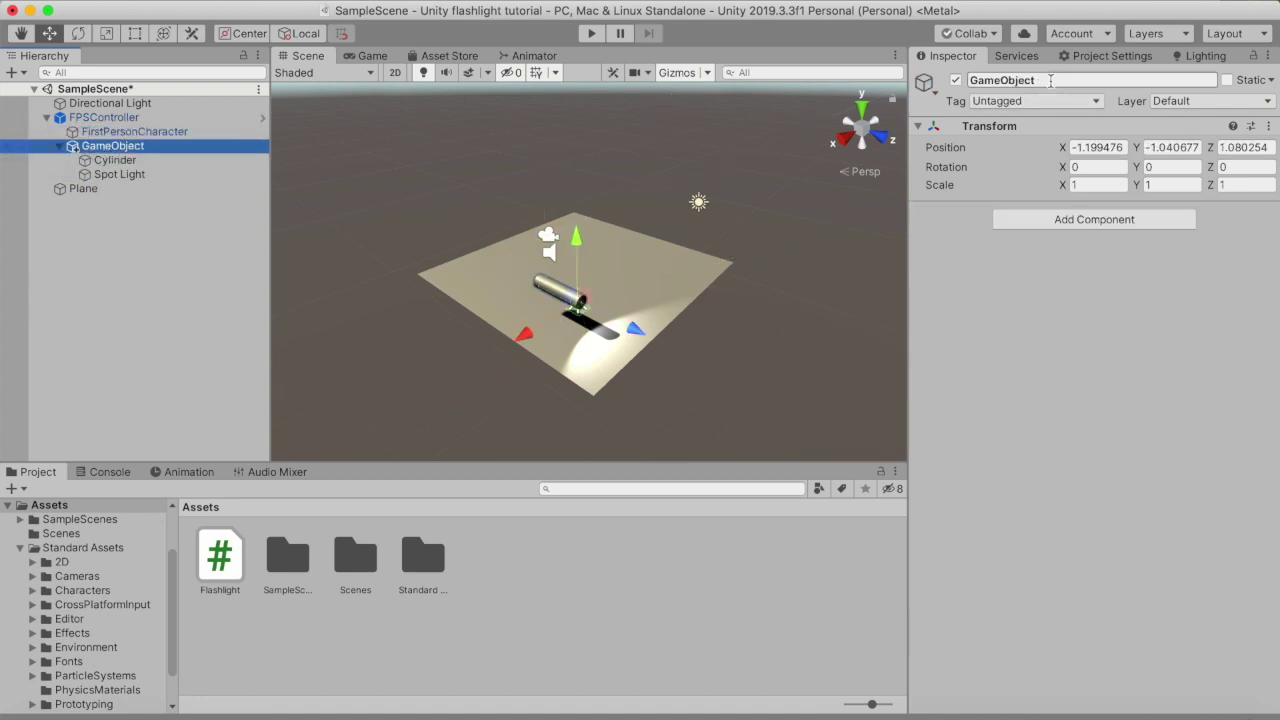
# Rename the GameObject that holds the Cylinder and Spot Light to "flashlight".
pyautogui.click(968, 82)
pyautogui.click(1053, 84)
pyautogui.press('BackSpace')
pyautogui.press('BackSpace')
pyautogui.moveTo(1037, 83); pyautogui.dragTo(962, 77)
pyautogui.press('BackSpace')
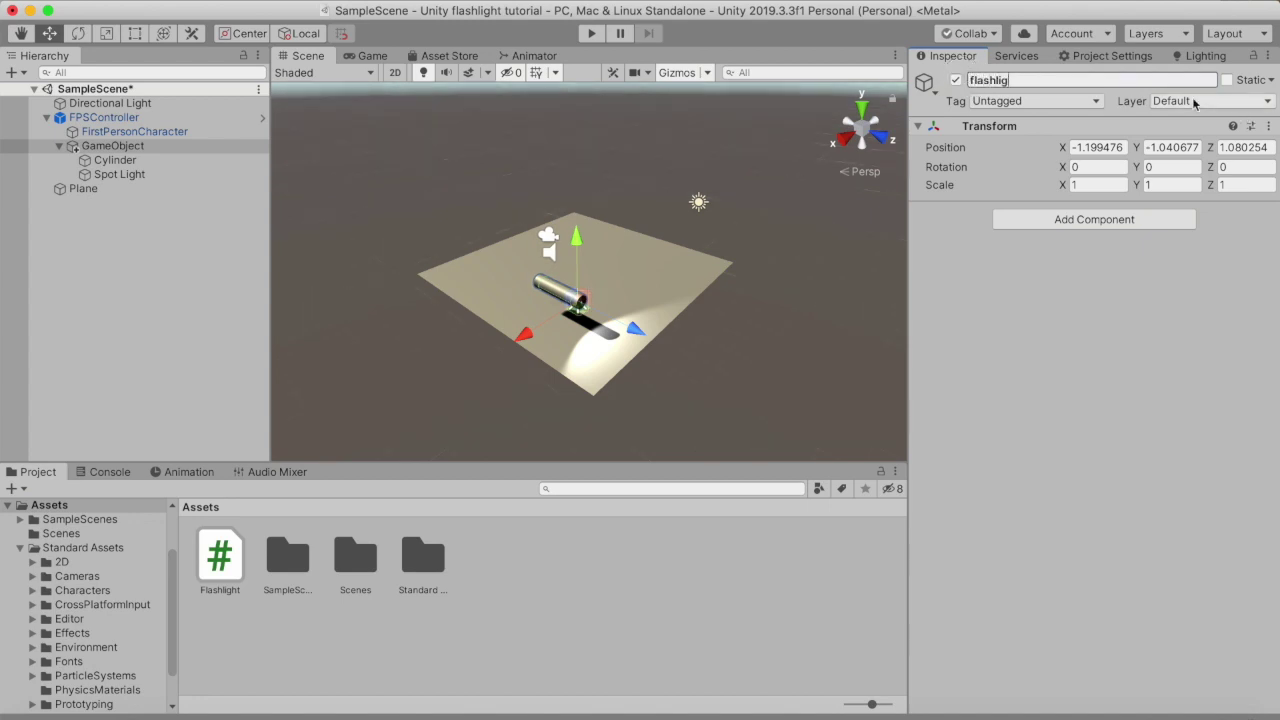
pyautogui.press('Return')
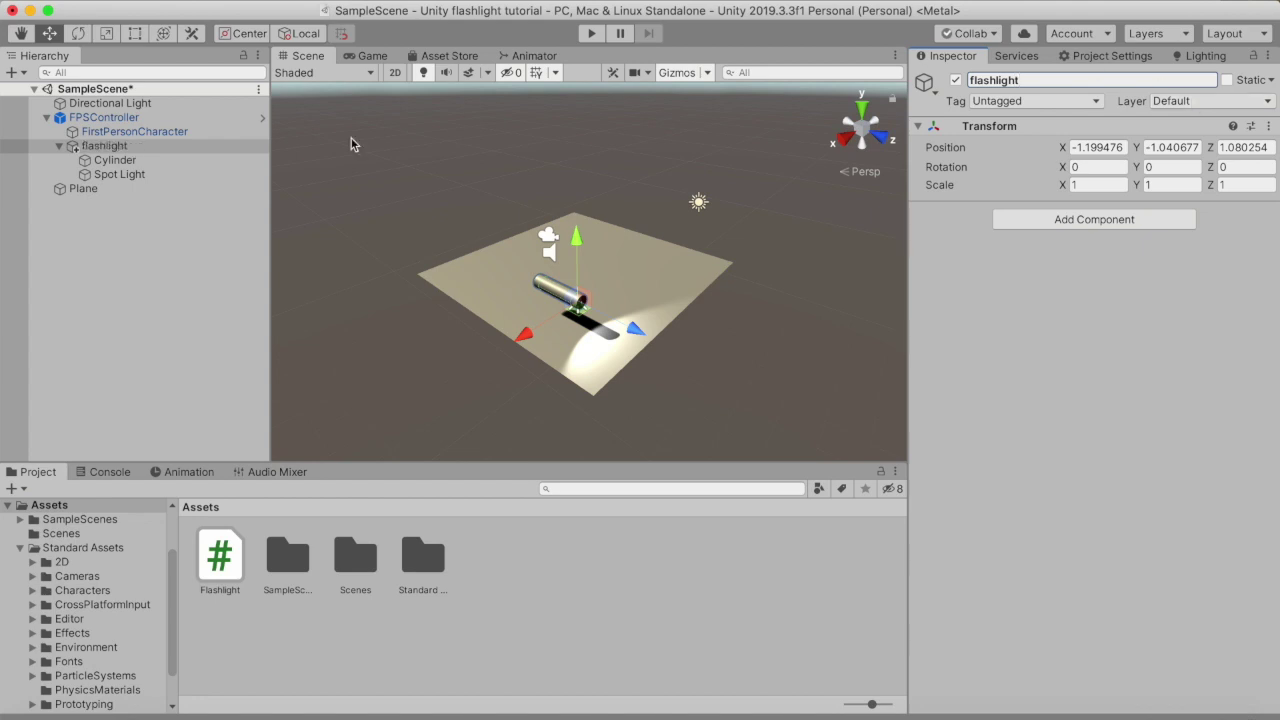
# Add the Flashlight script to the flashlight object, assigning Spot Light to its Light reference and Cylinder to its Flashlight reference.
pyautogui.click(1054, 219)
pyautogui.press('BackSpace')
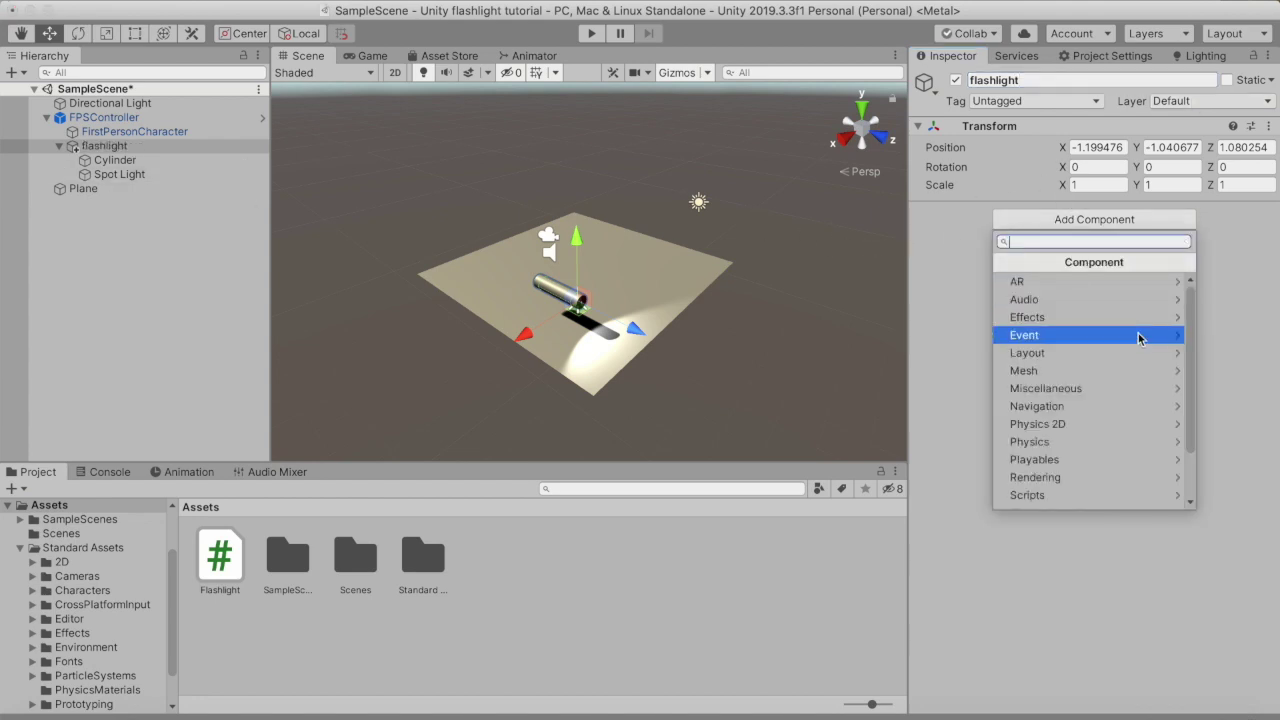
pyautogui.write('f')
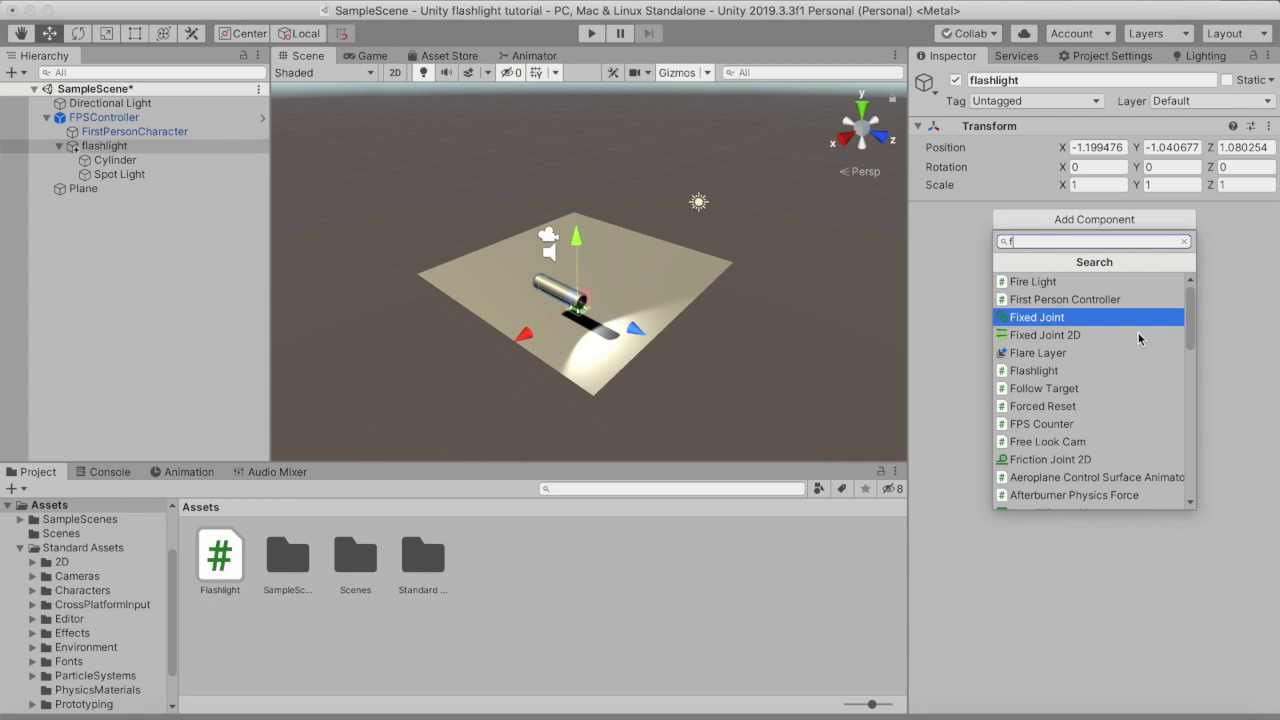
pyautogui.write('las')
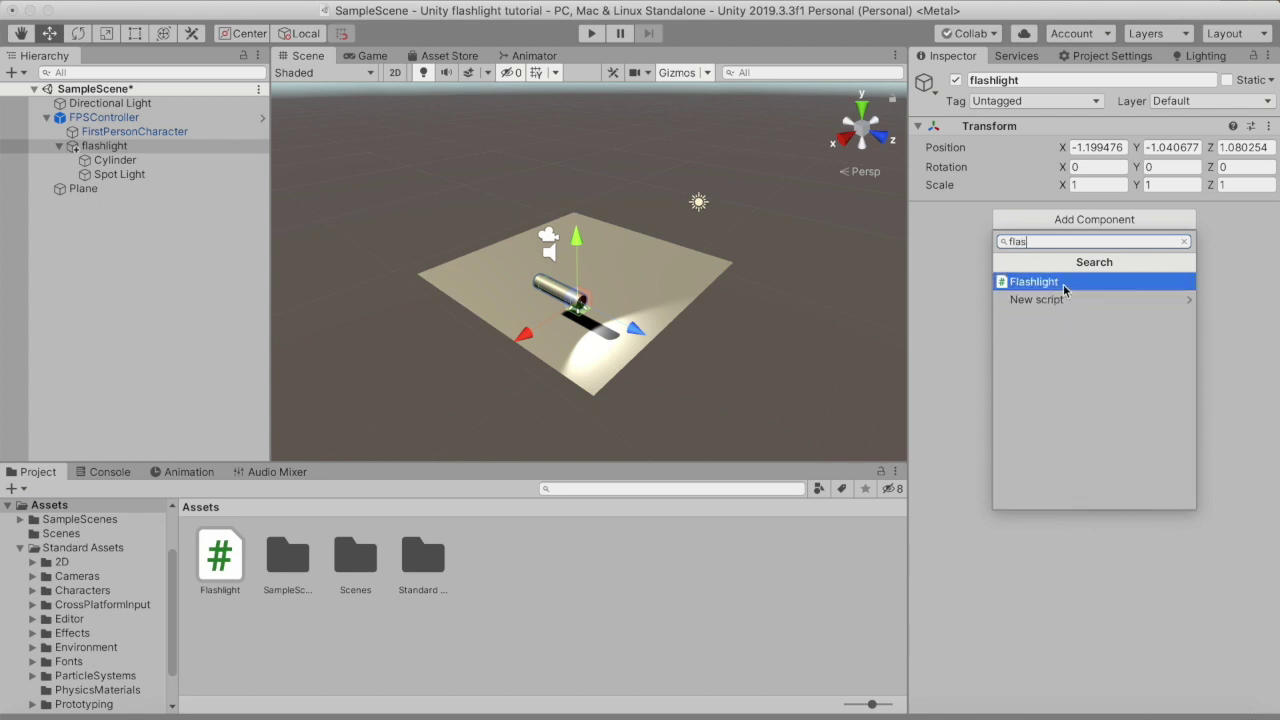
pyautogui.click(1076, 283)
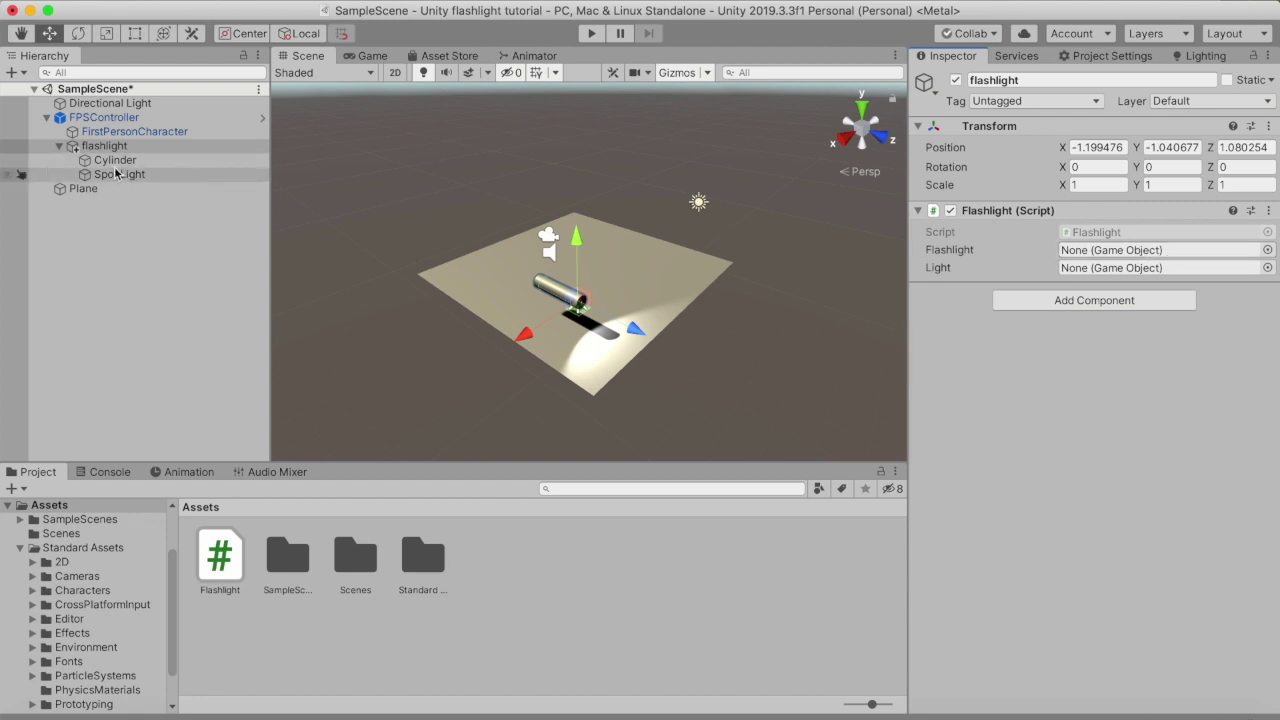
pyautogui.moveTo(124, 178); pyautogui.dragTo(1103, 270)
pyautogui.moveTo(115, 160); pyautogui.dragTo(1100, 252)
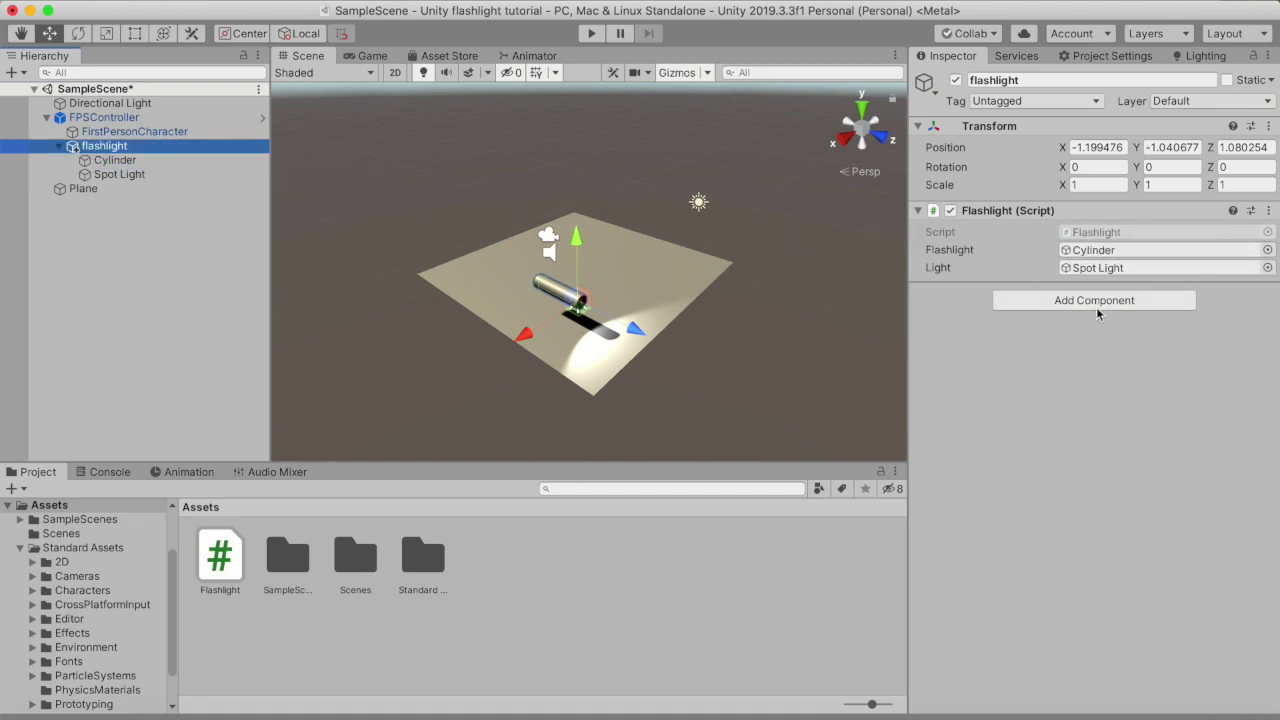
# Deactivate the Cylinder and Spot Light objects so the flashlight starts switched off.
pyautogui.click(118, 161)
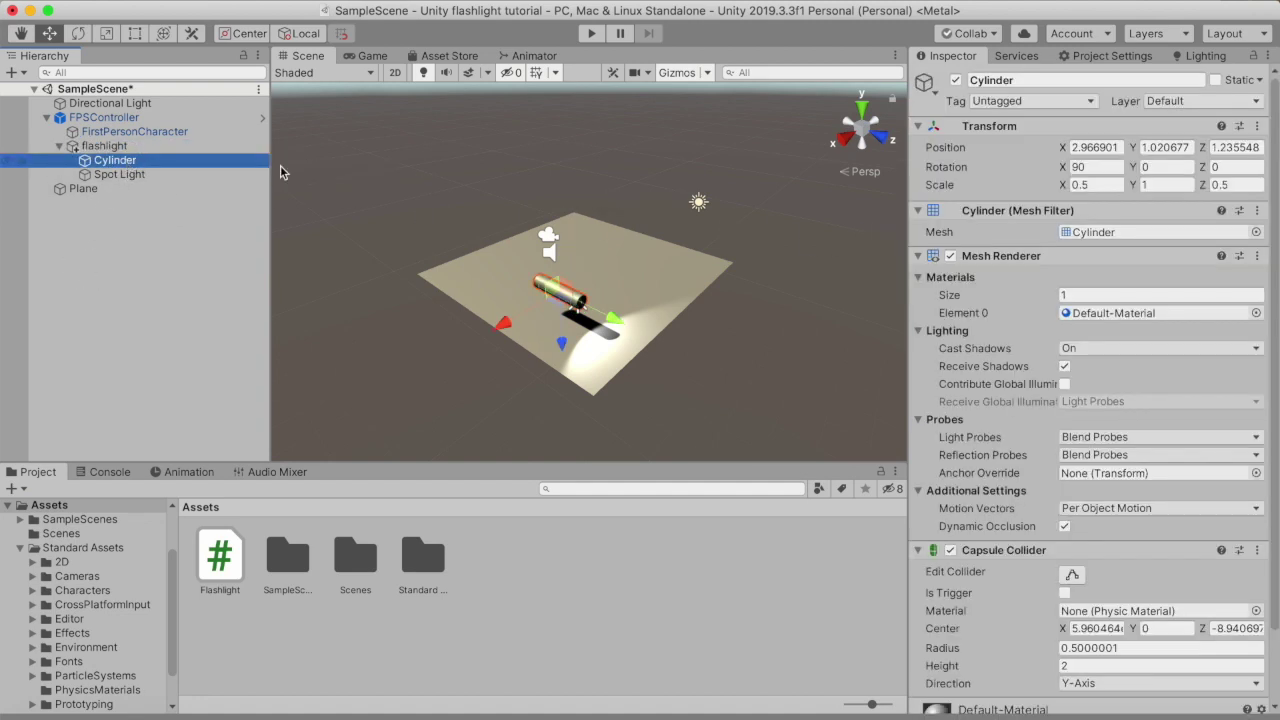
pyautogui.click(955, 80)
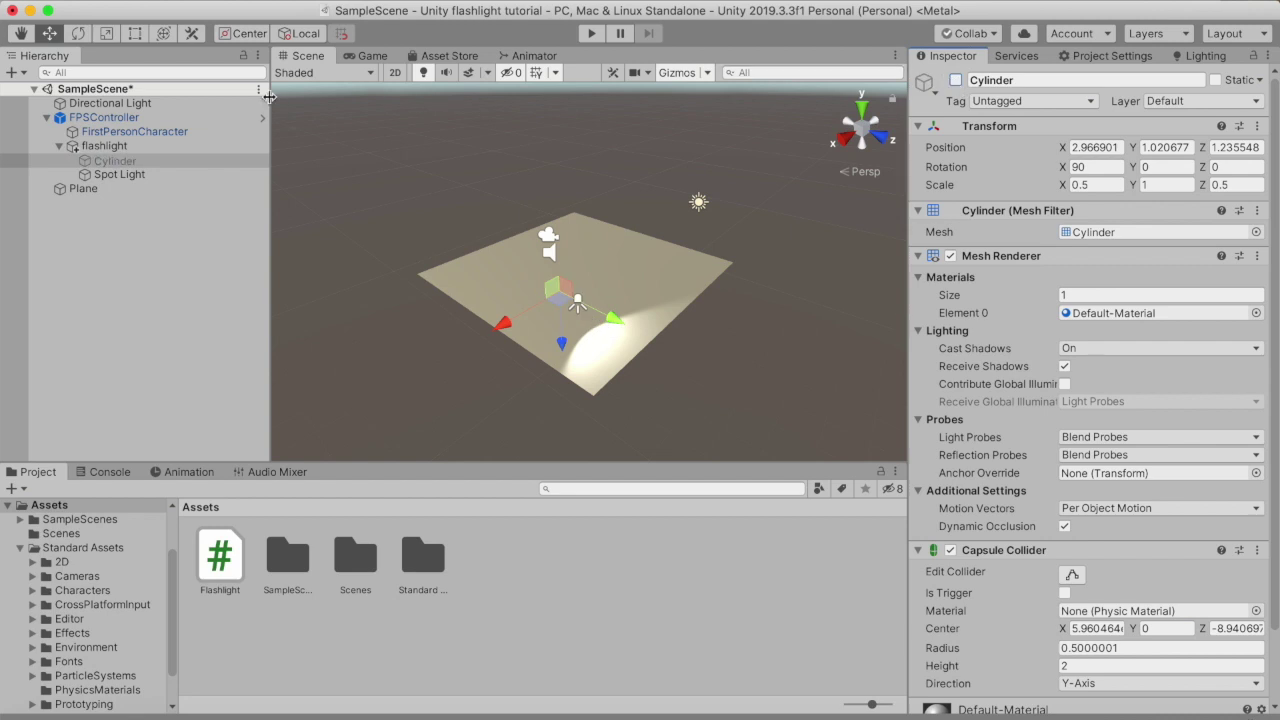
pyautogui.click(152, 176)
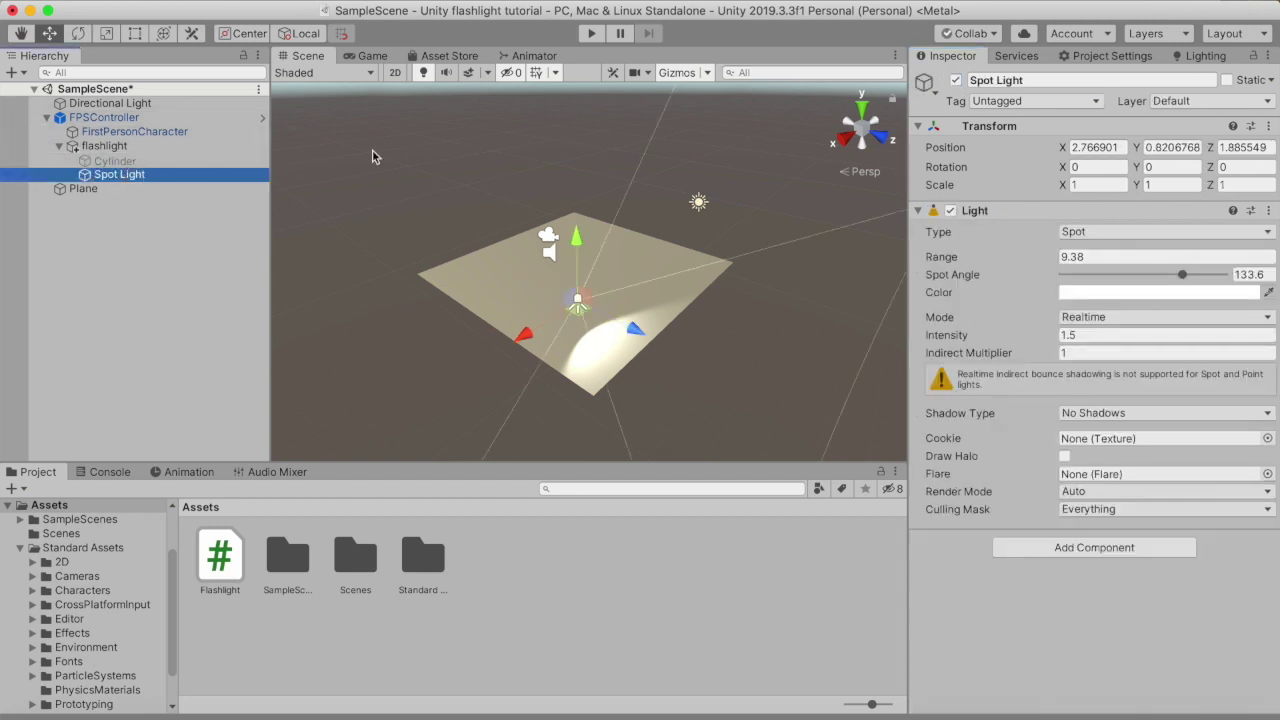
pyautogui.click(955, 80)
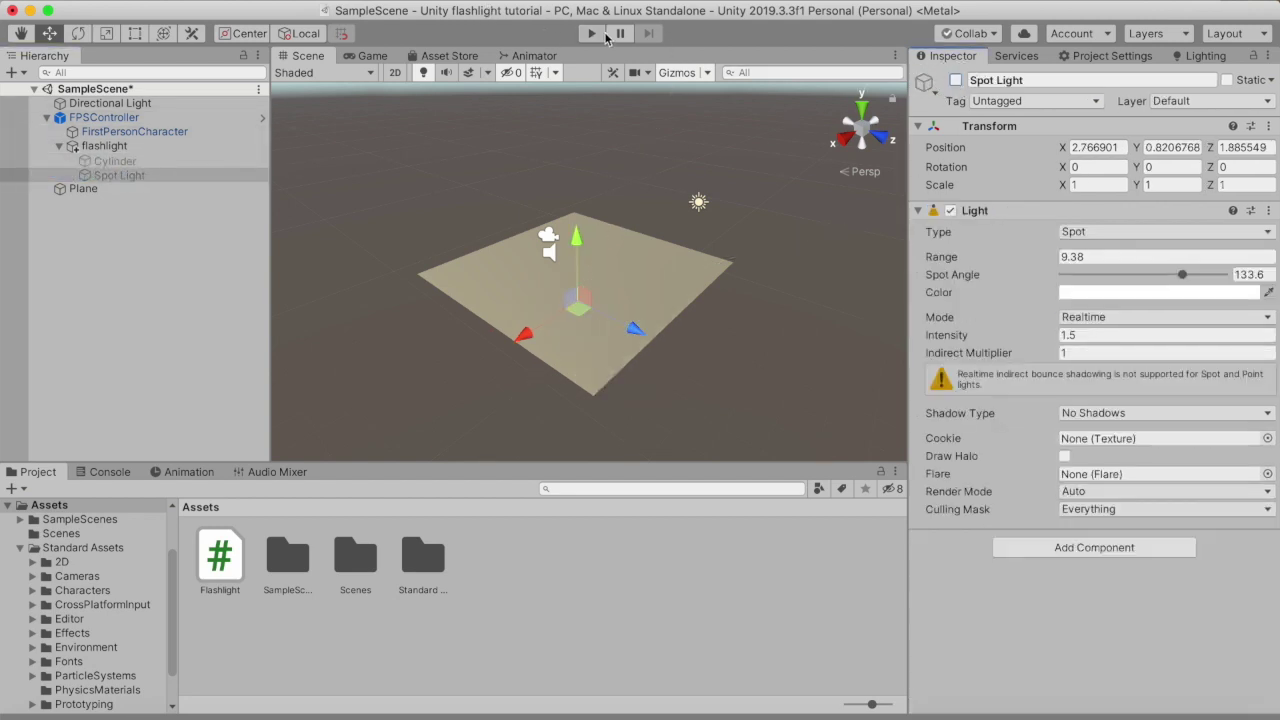
# Run the scene to test toggling the flashlight, and stop play mode.
pyautogui.click(600, 35)
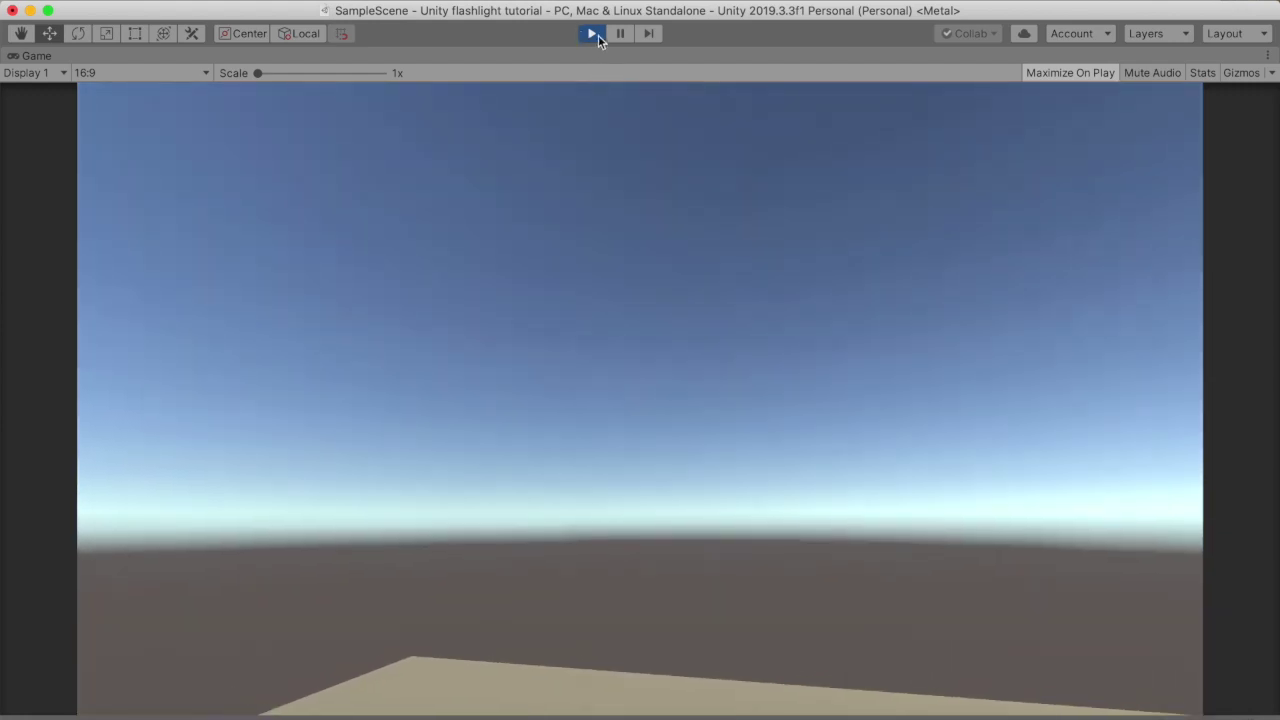
pyautogui.click(593, 34)
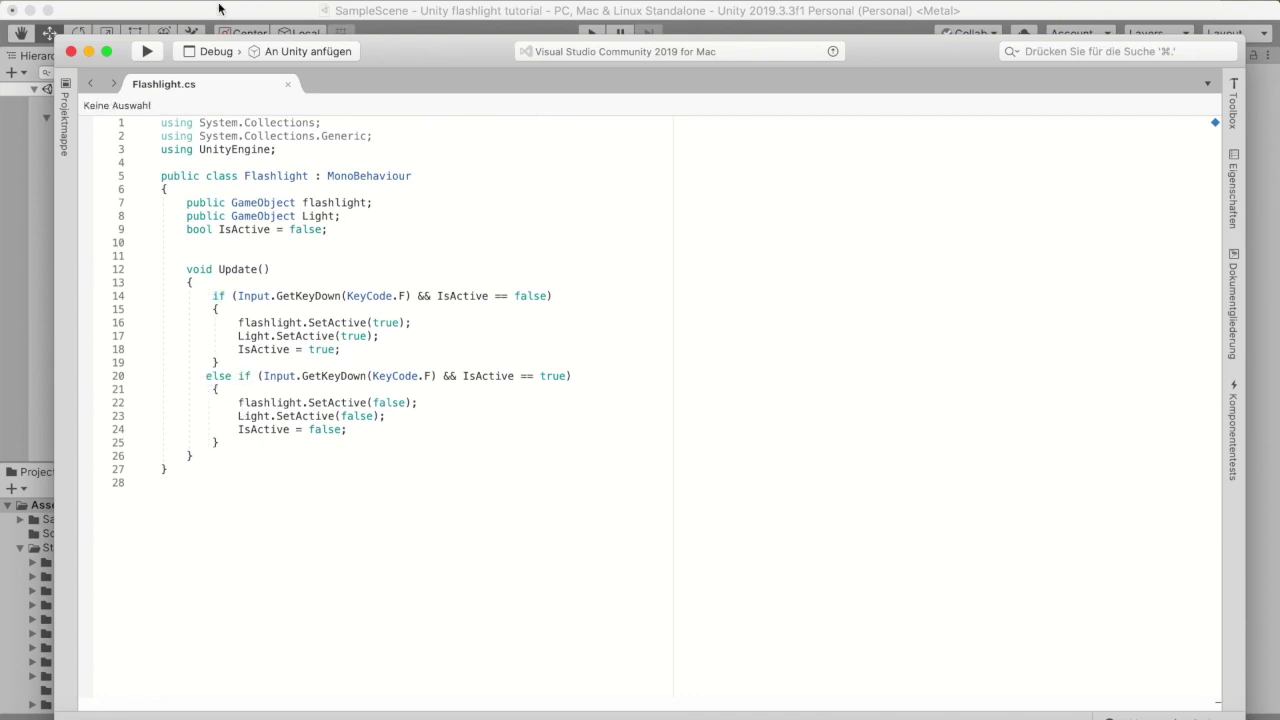
pyautogui.click(150, 2)
pyautogui.click(513, 550)
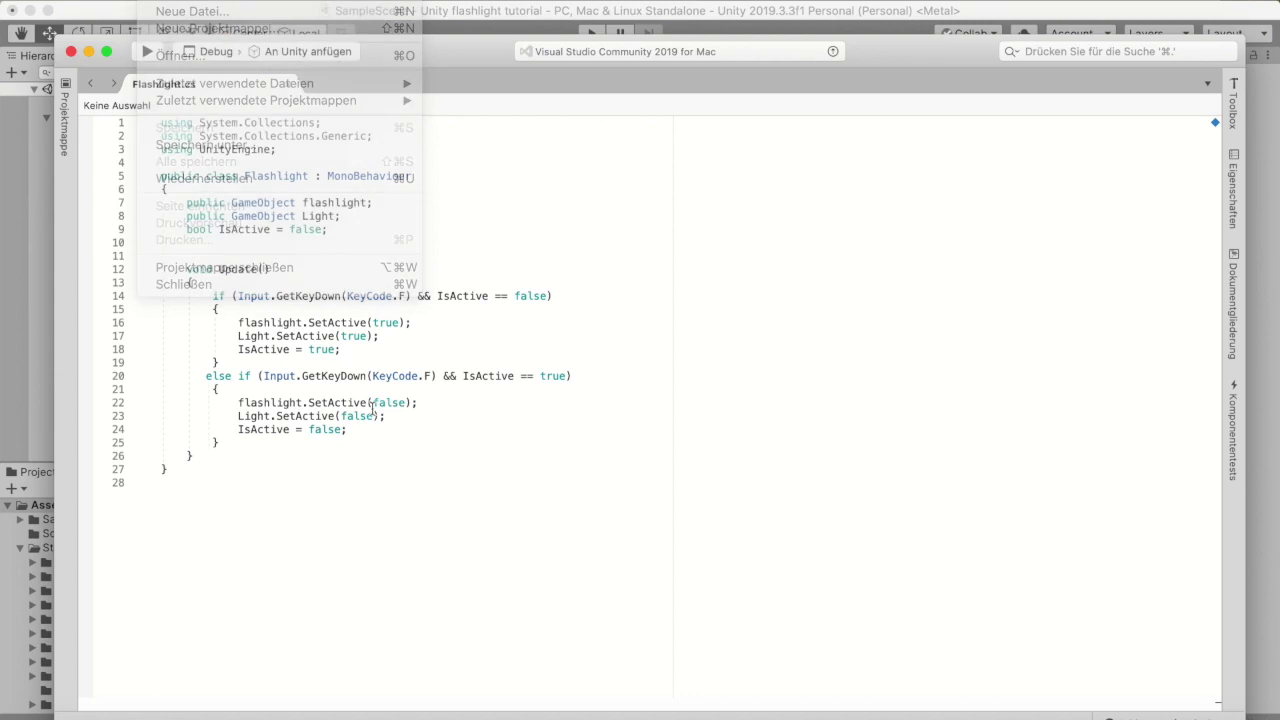
# Switch from the script editor to Unity, run the scene to test toggling the flashlight repeatedly while looking around, and stop play mode.
pyautogui.click(89, 51)
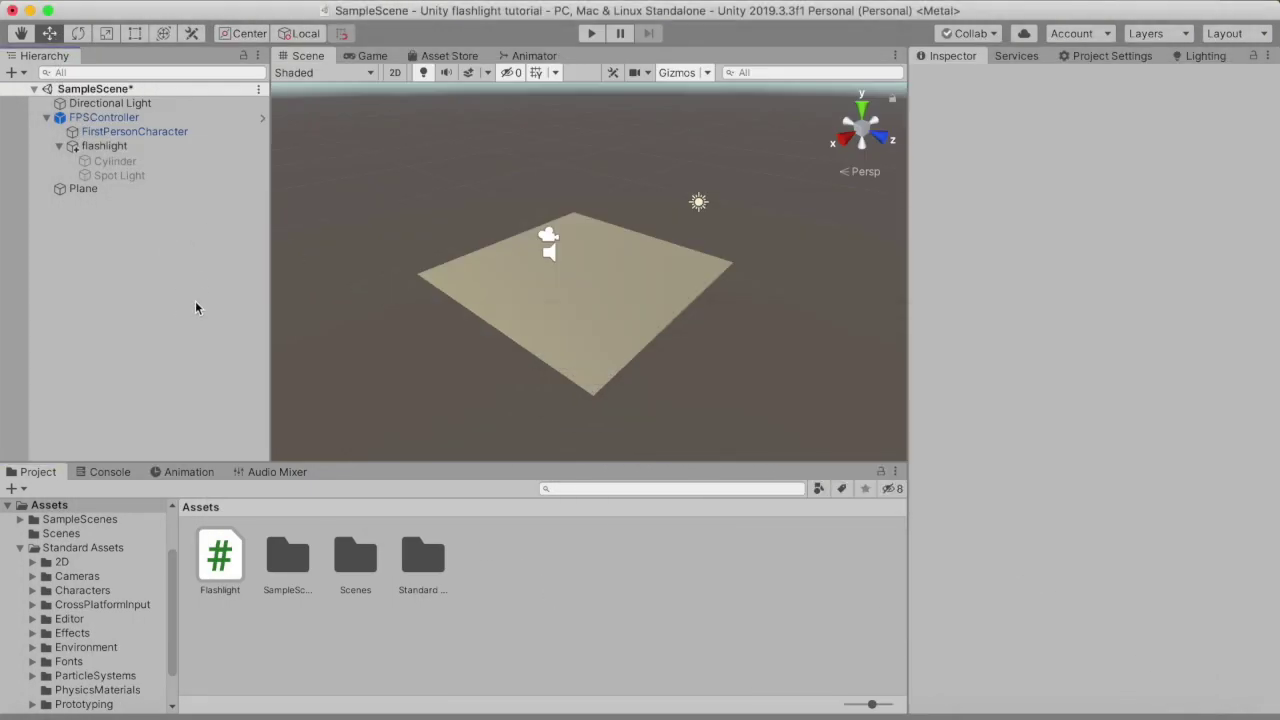
pyautogui.click(590, 32)
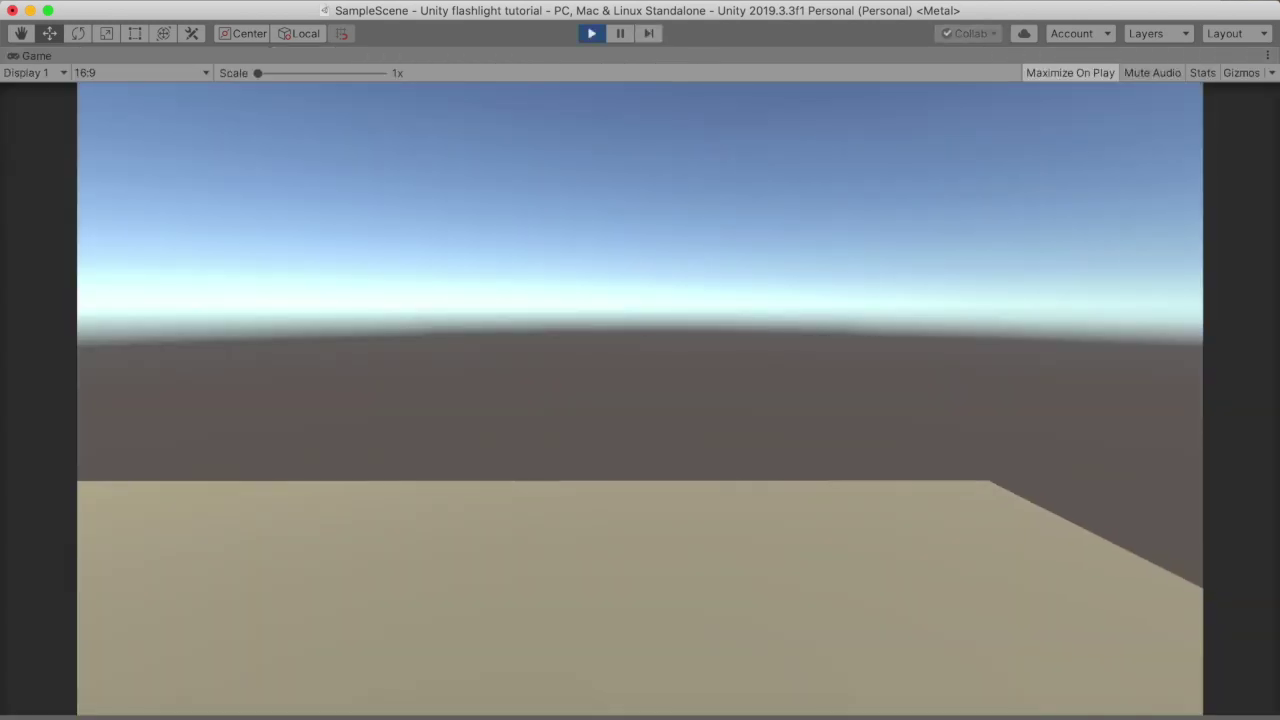
pyautogui.press('f')
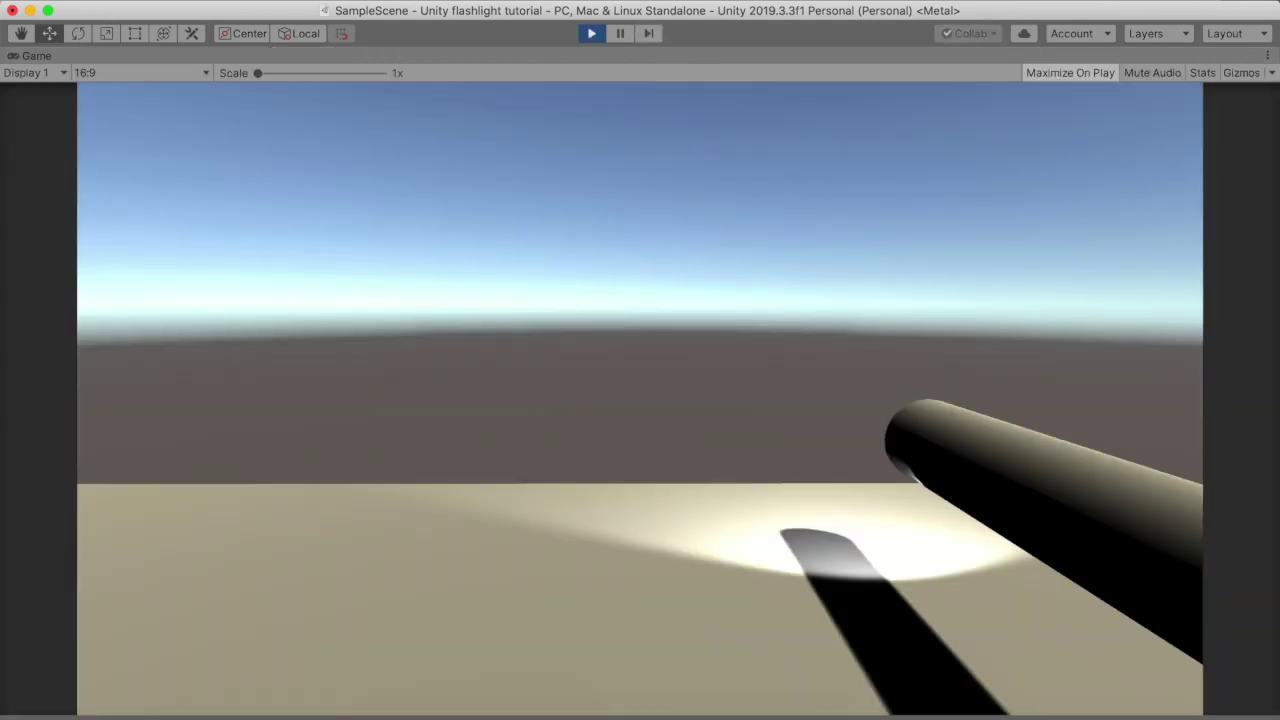
pyautogui.press('f')
pyautogui.press('f')
pyautogui.press('f')
pyautogui.press('f')
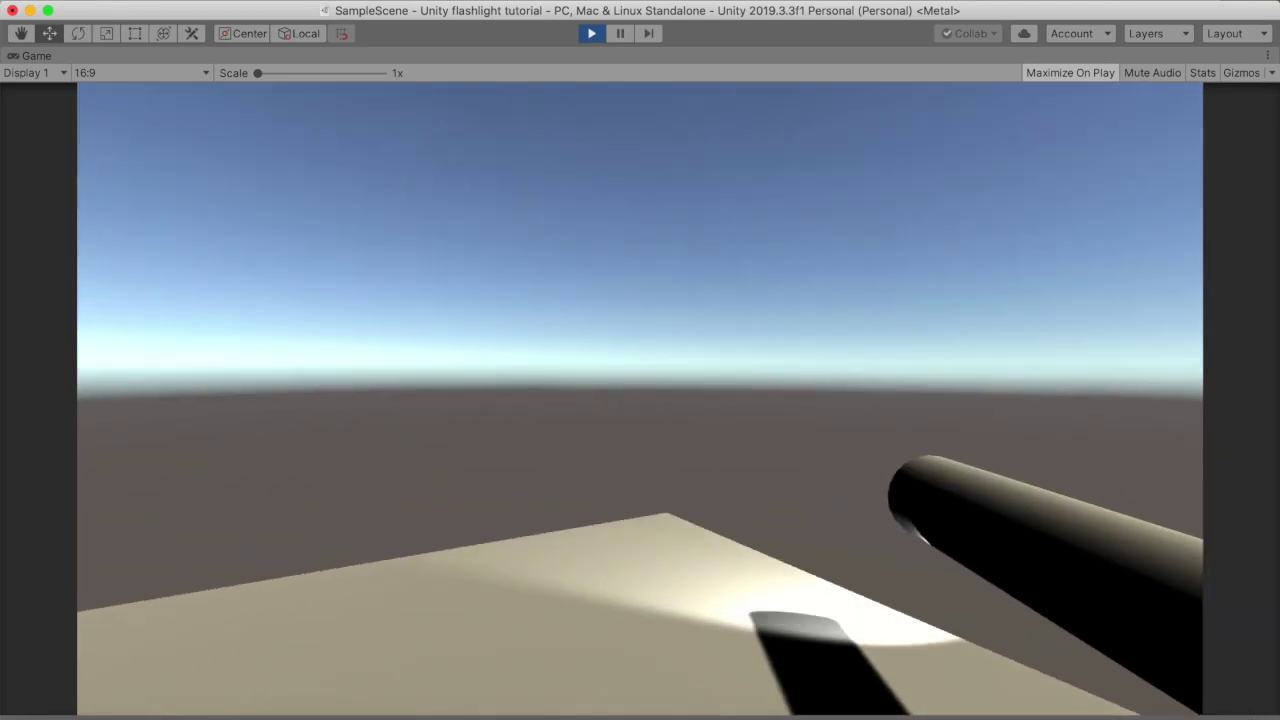
pyautogui.press('f')
pyautogui.press('f')
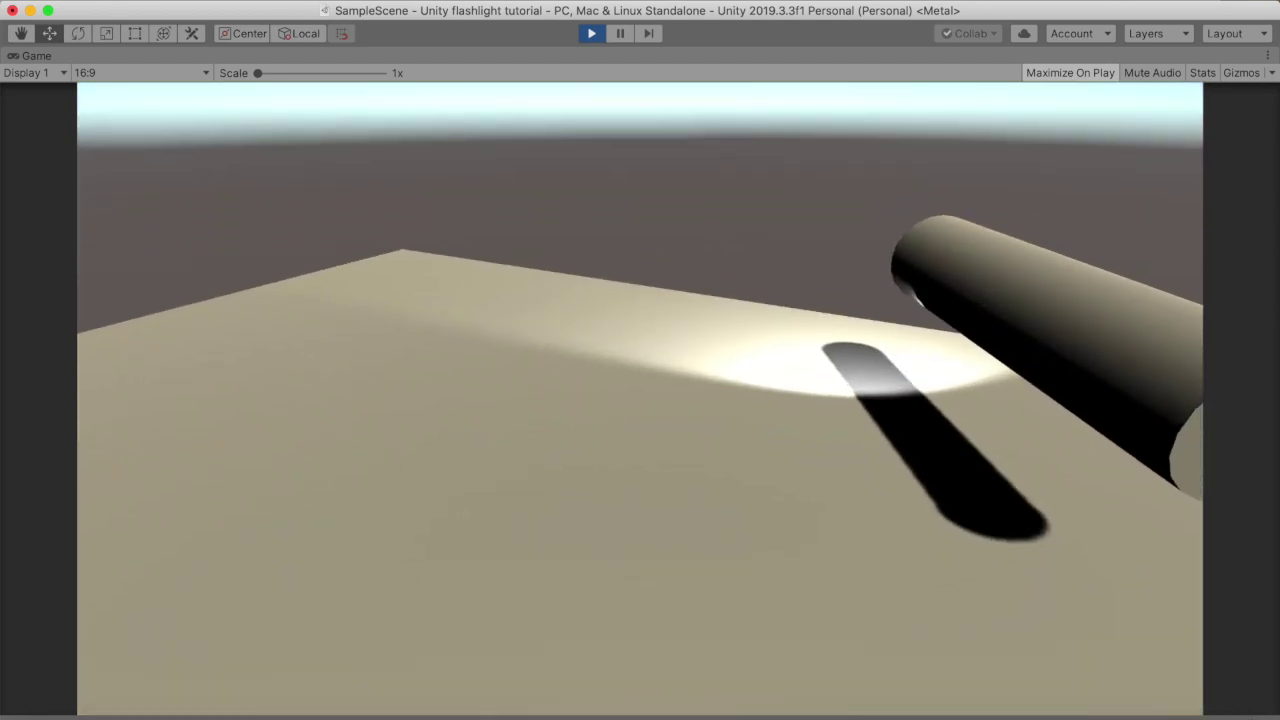
pyautogui.press('f')
pyautogui.press('f')
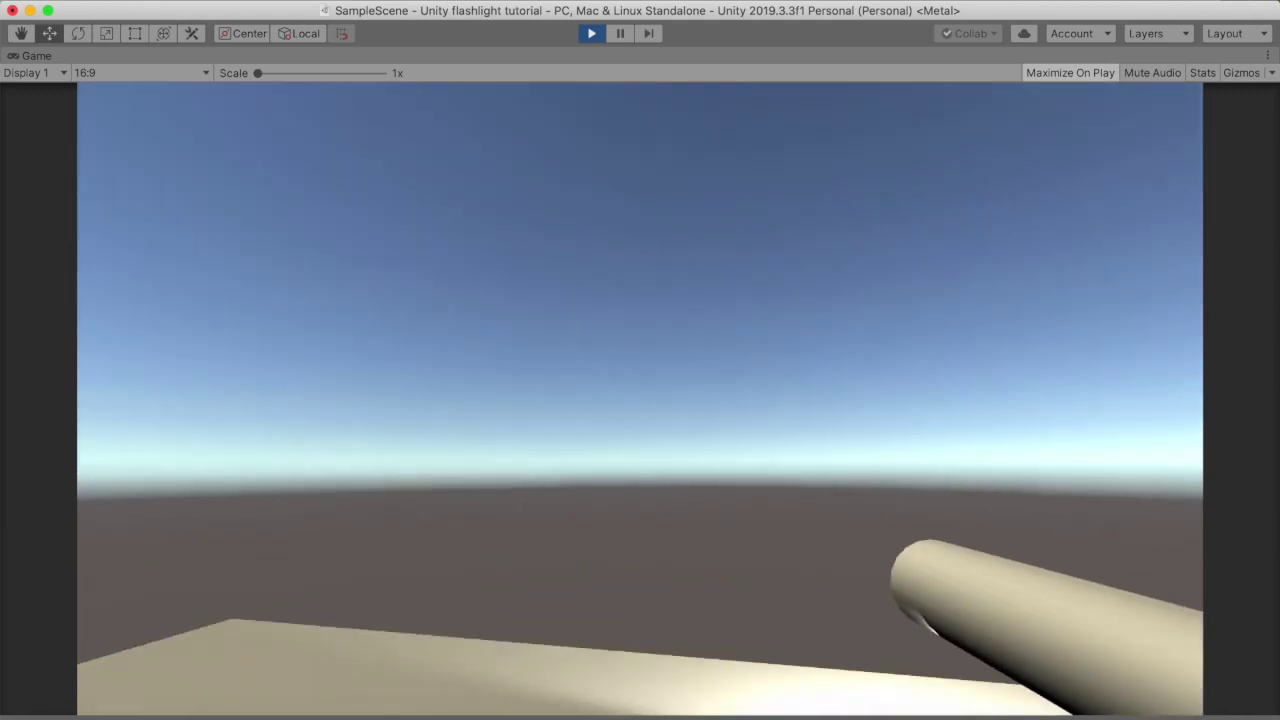
pyautogui.click(591, 33)
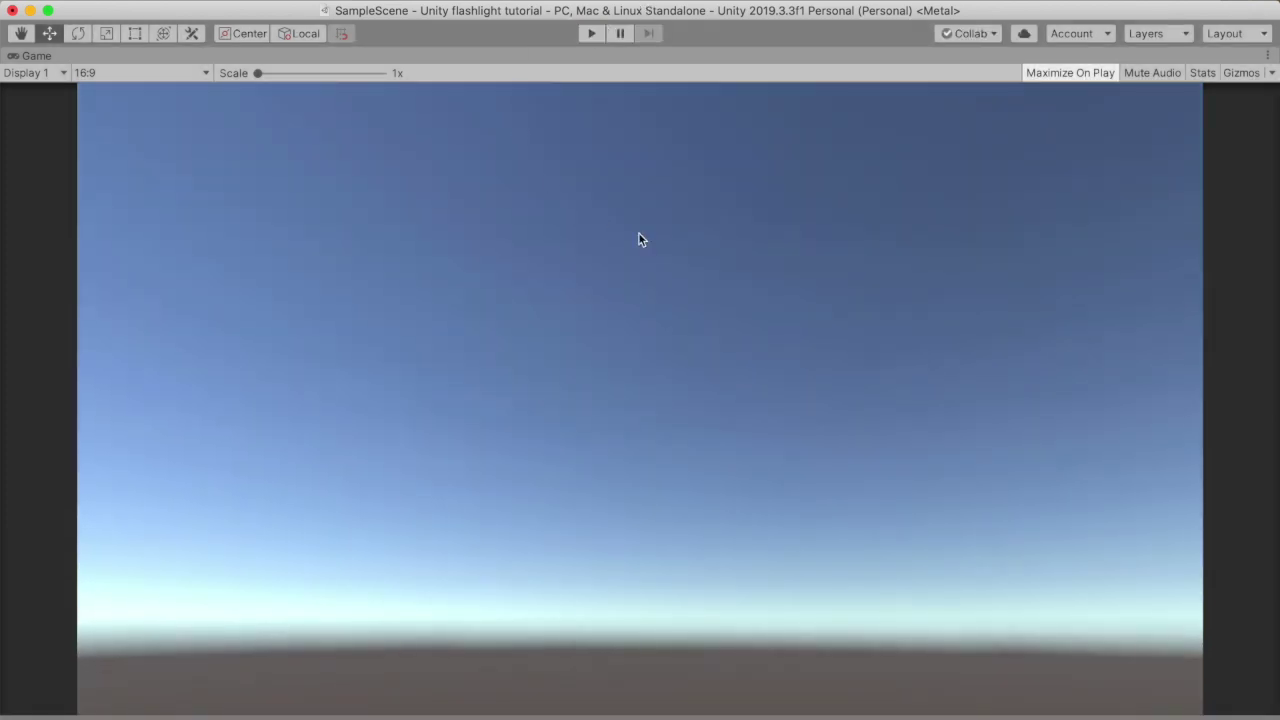
# Duplicate the Plane and stand the copy up as a wall with X position -2.94, X rotation -74.01 and Y rotation -82.86.
pyautogui.click(503, 283)
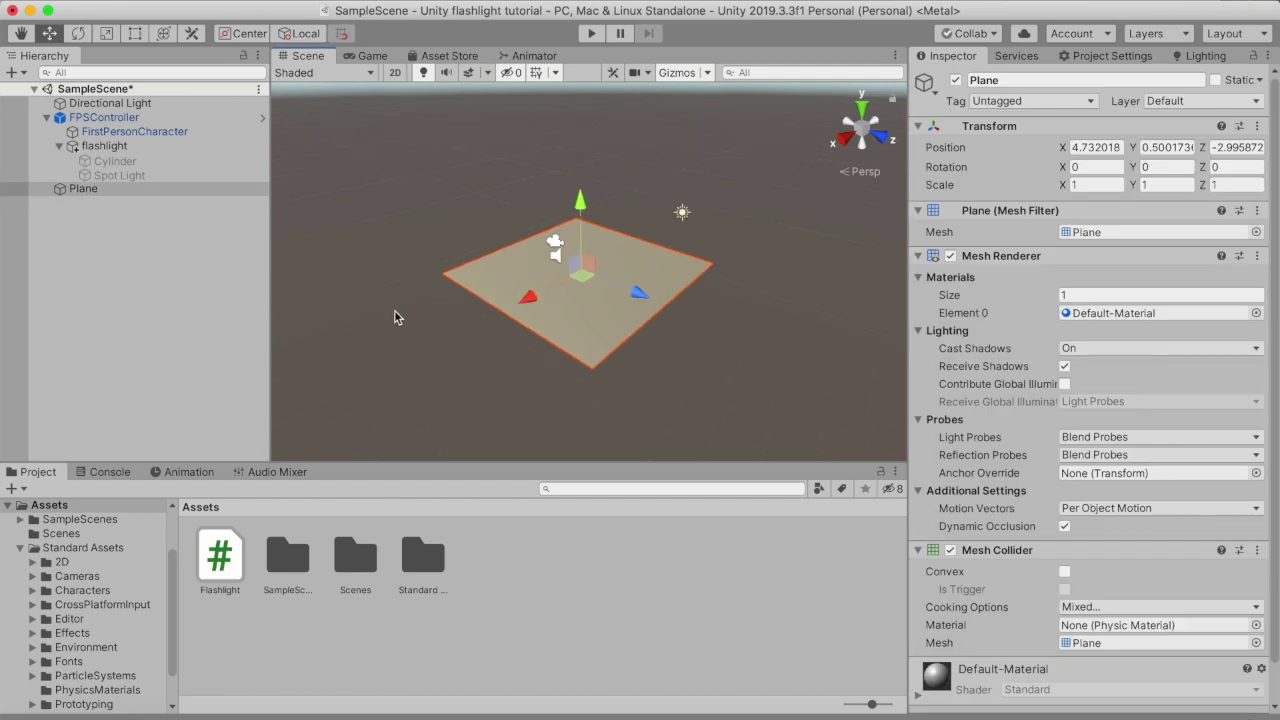
pyautogui.scroll(-1, 560, 309)
pyautogui.rightClick(112, 190)
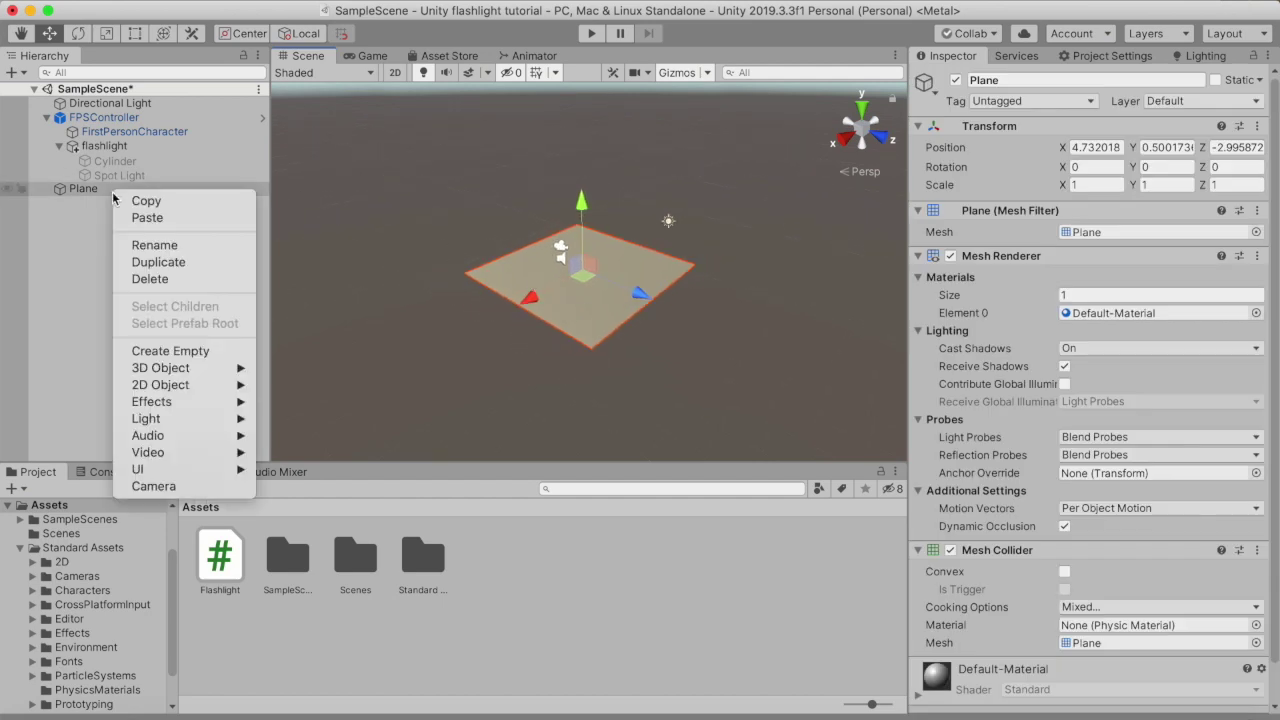
pyautogui.click(131, 263)
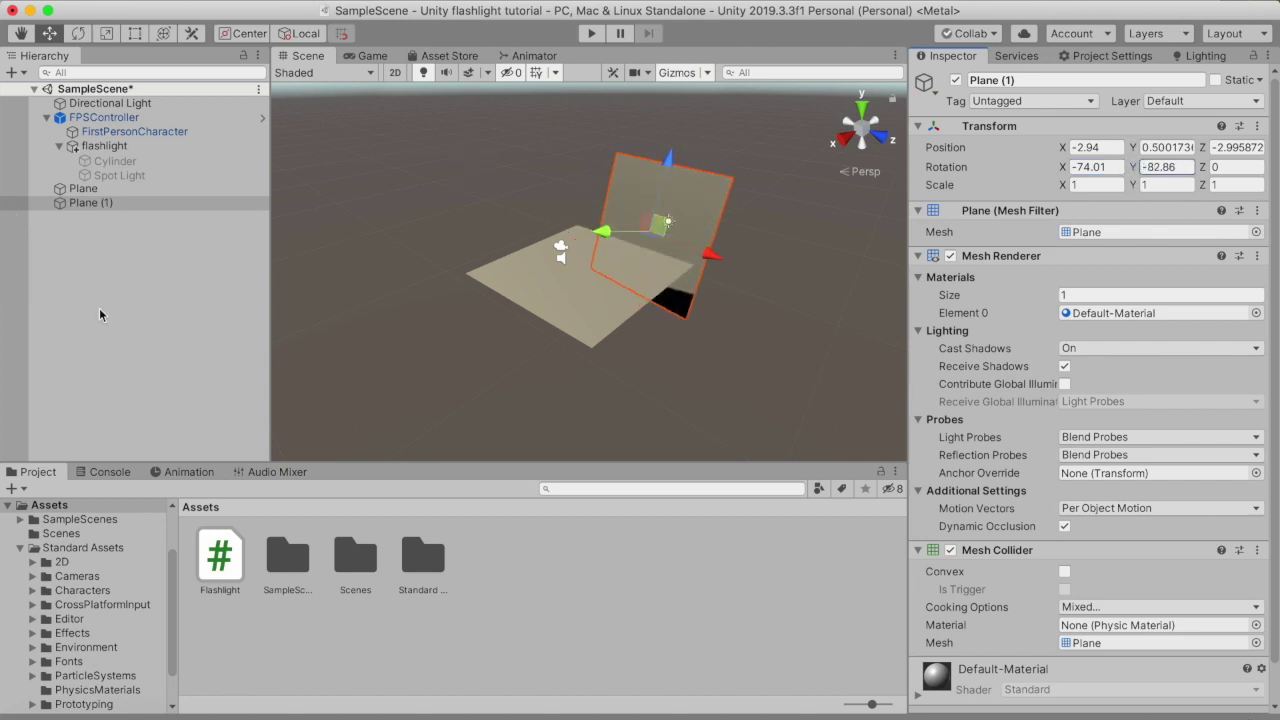
# Run the scene, walk around while toggling the flashlight against the upright plane, and stop play mode.
pyautogui.click(590, 33)
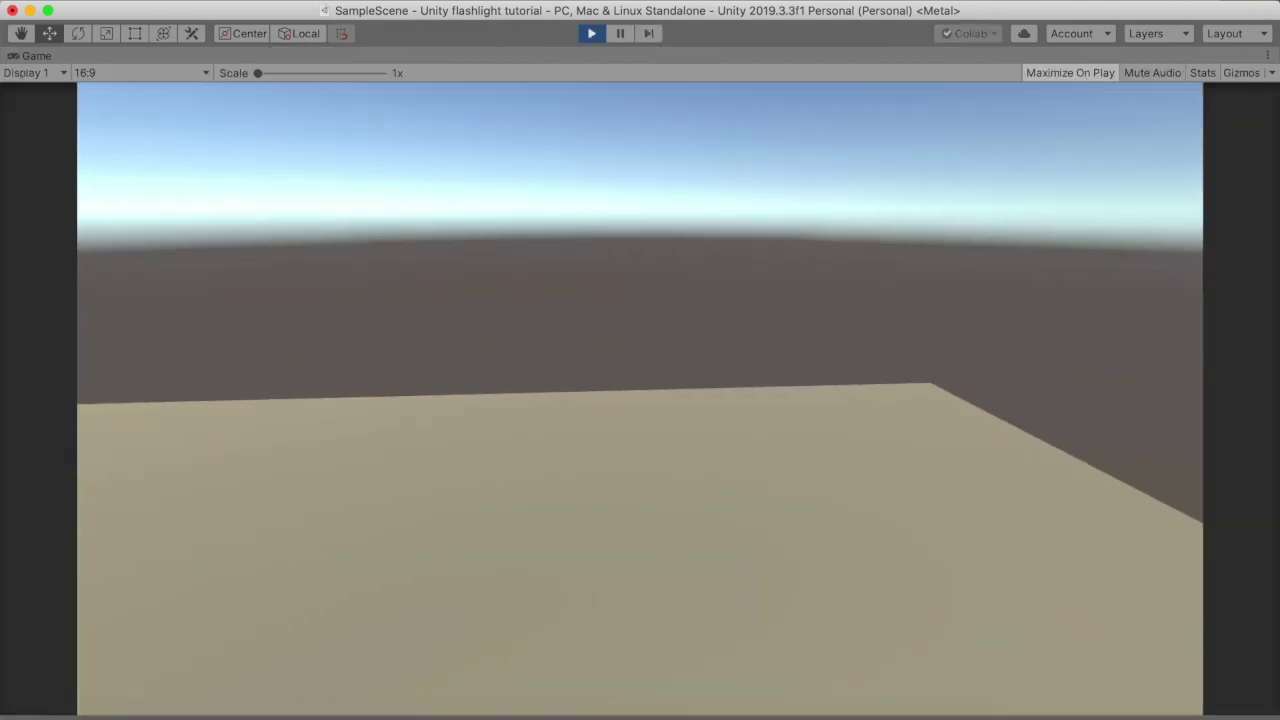
pyautogui.press('w')
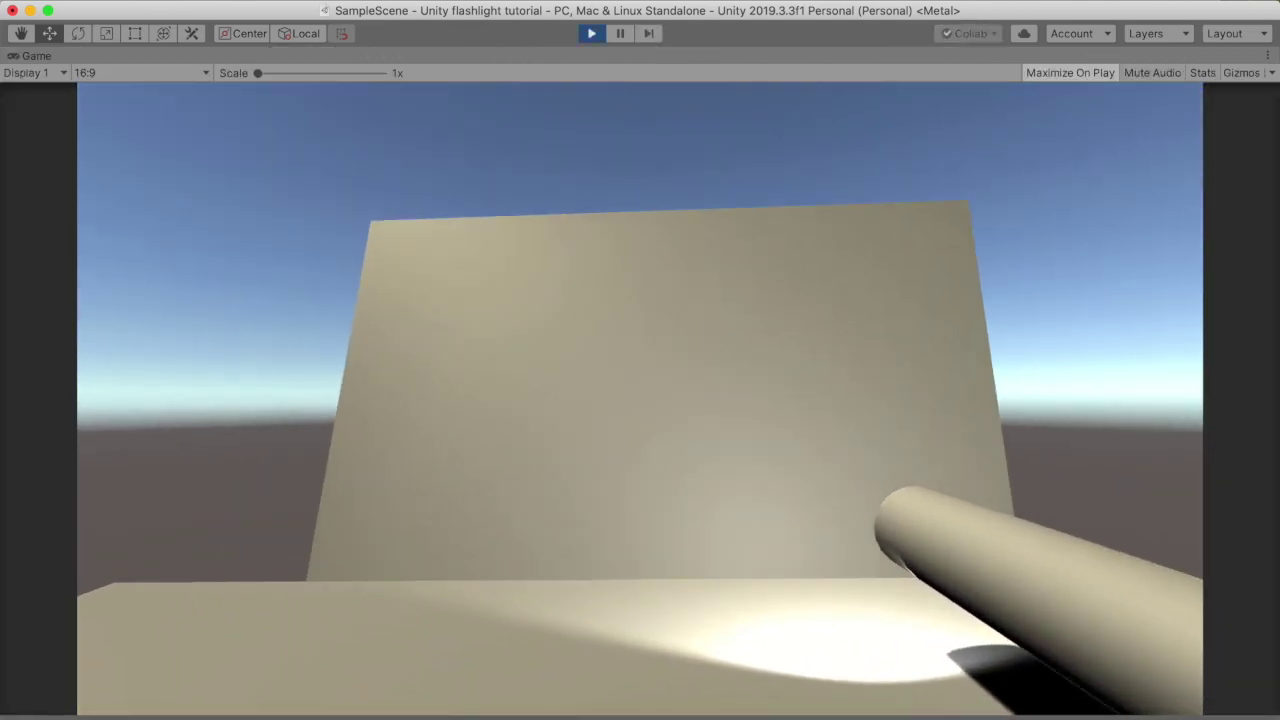
pyautogui.press('s')
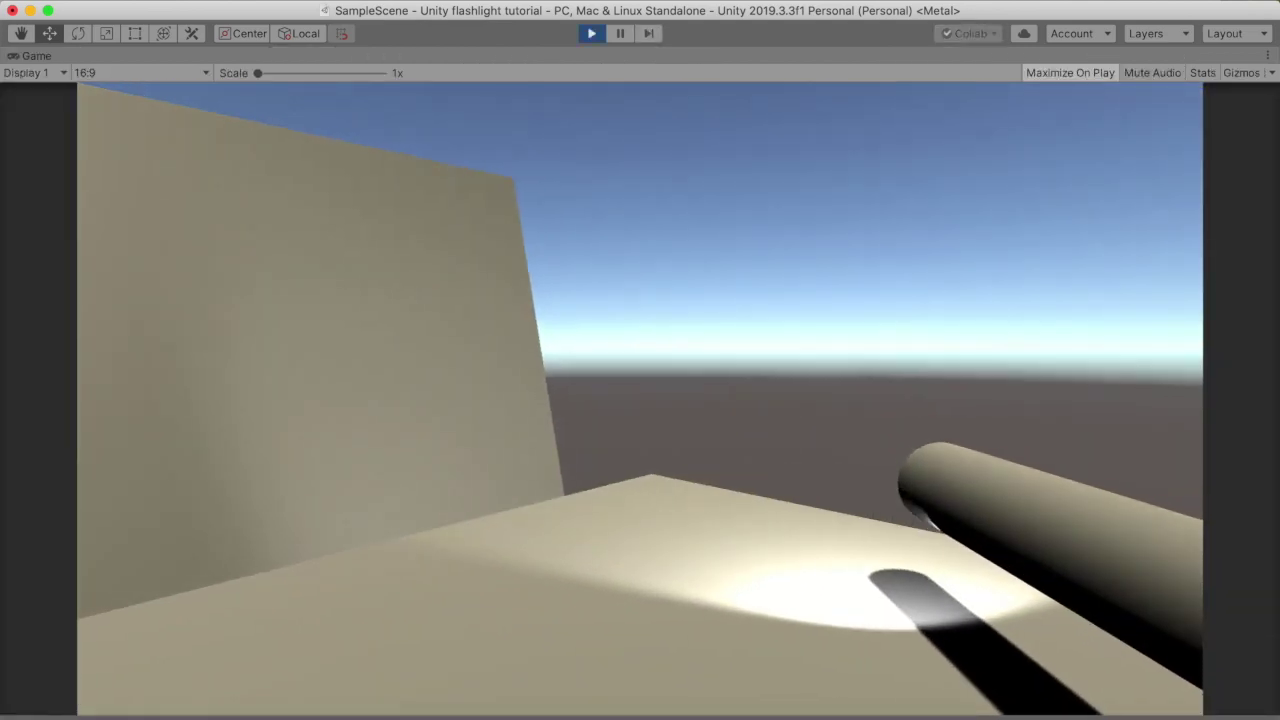
pyautogui.press('w')
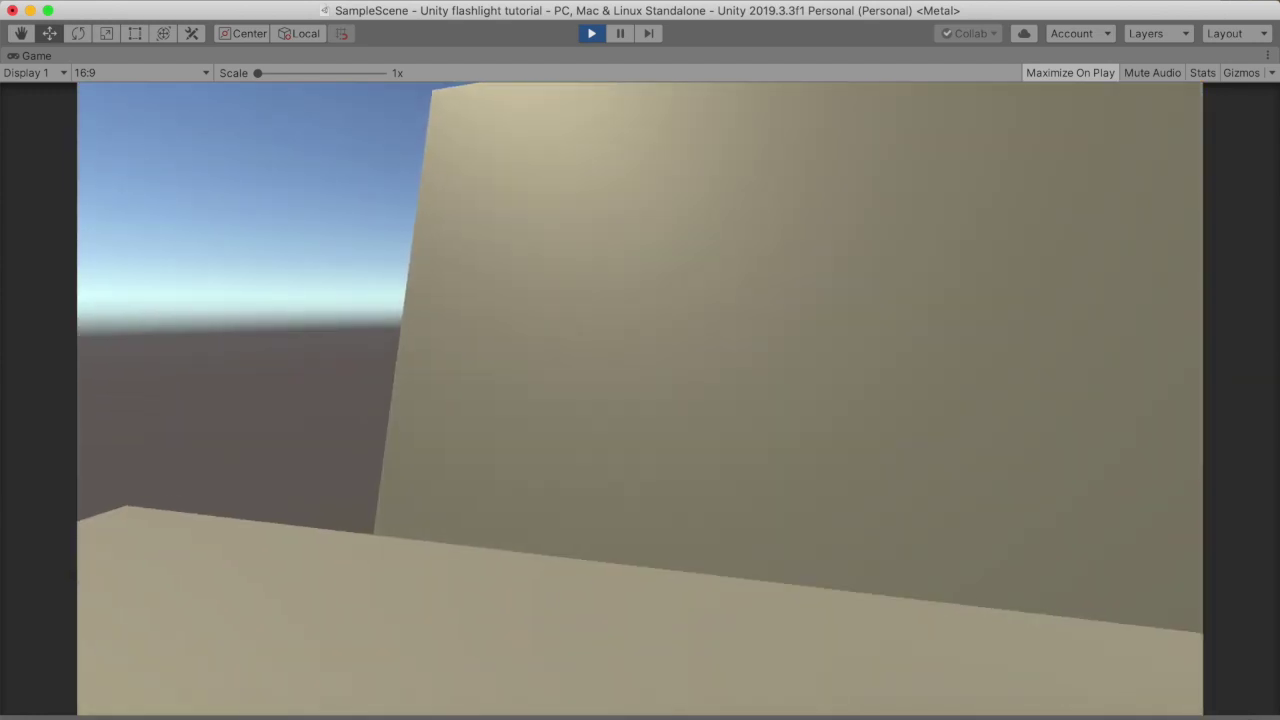
pyautogui.press('f')
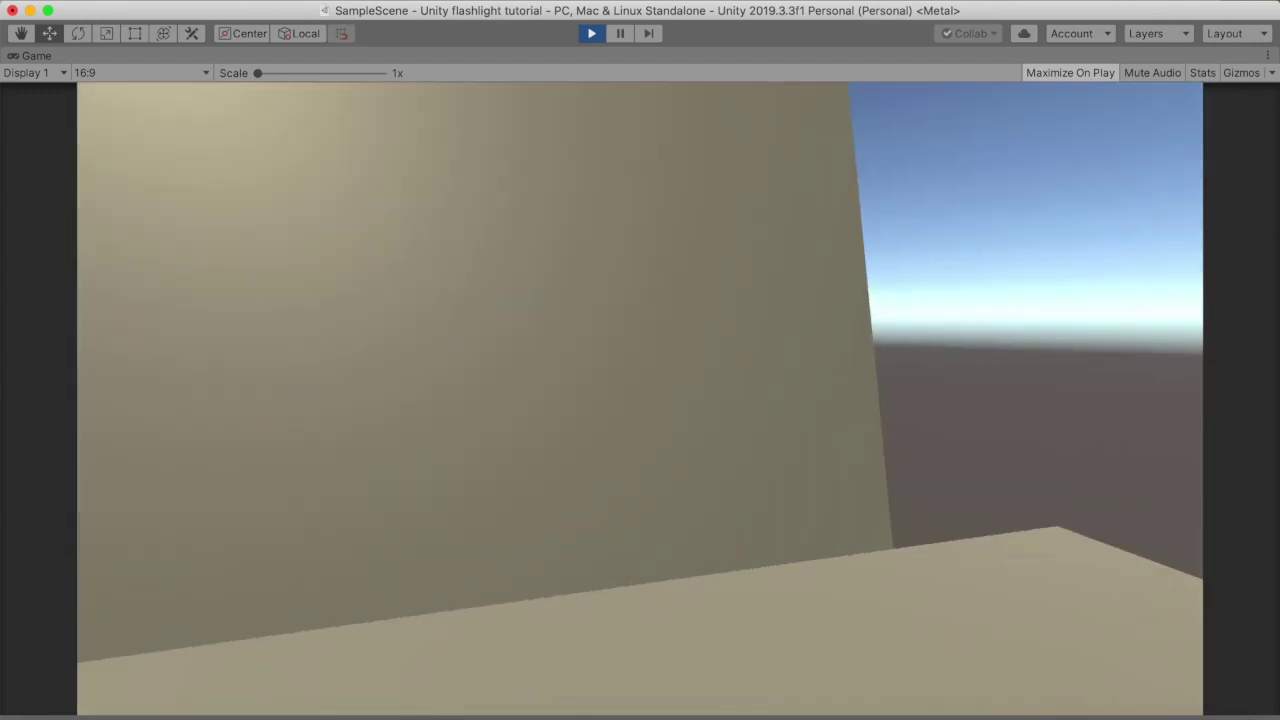
pyautogui.press('f')
pyautogui.press('f')
pyautogui.press('f')
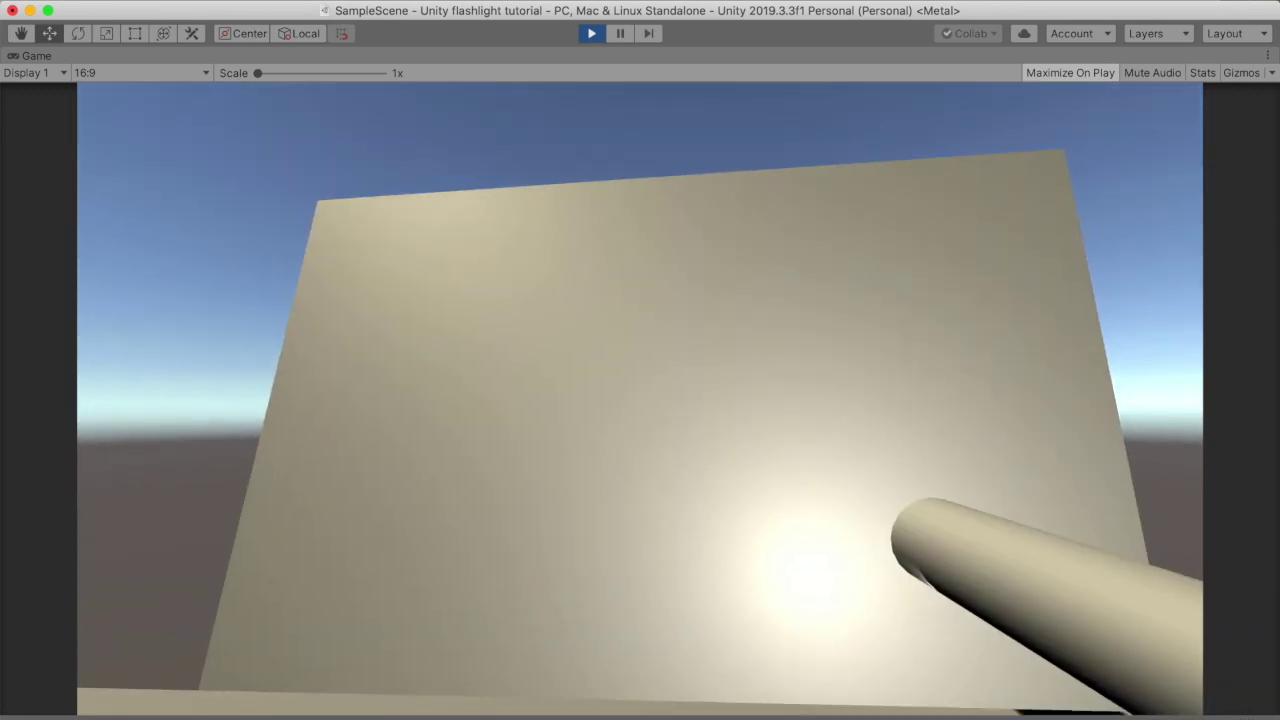
pyautogui.press('f')
pyautogui.press('f')
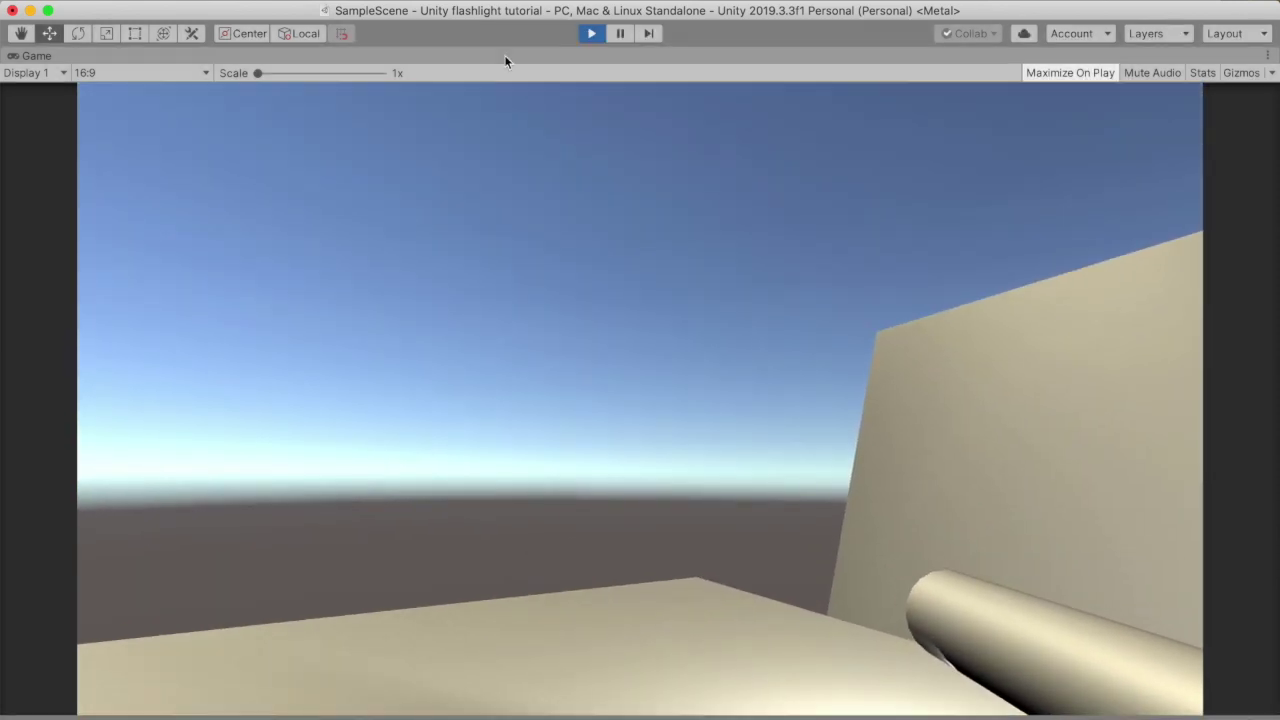
pyautogui.click(591, 33)
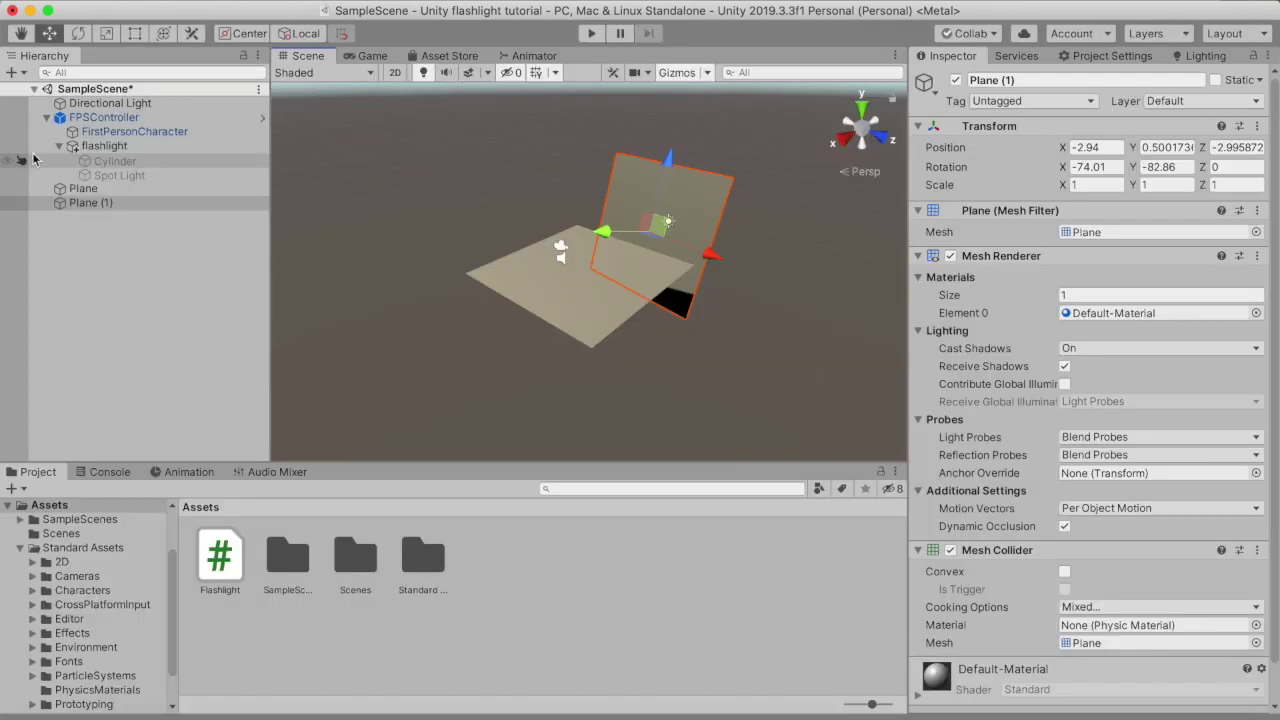
# Make the flashlight object a child of FirstPersonCharacter and run the scene to test it.
pyautogui.click(105, 146)
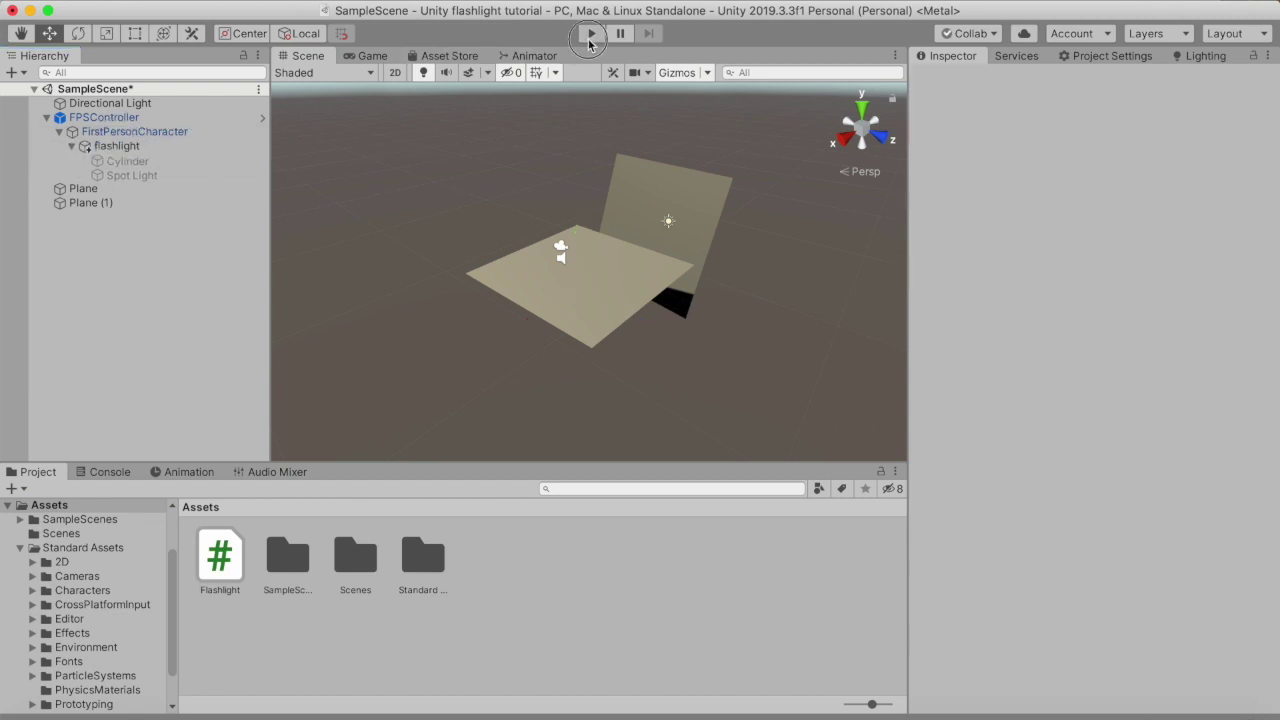
pyautogui.click(590, 37)
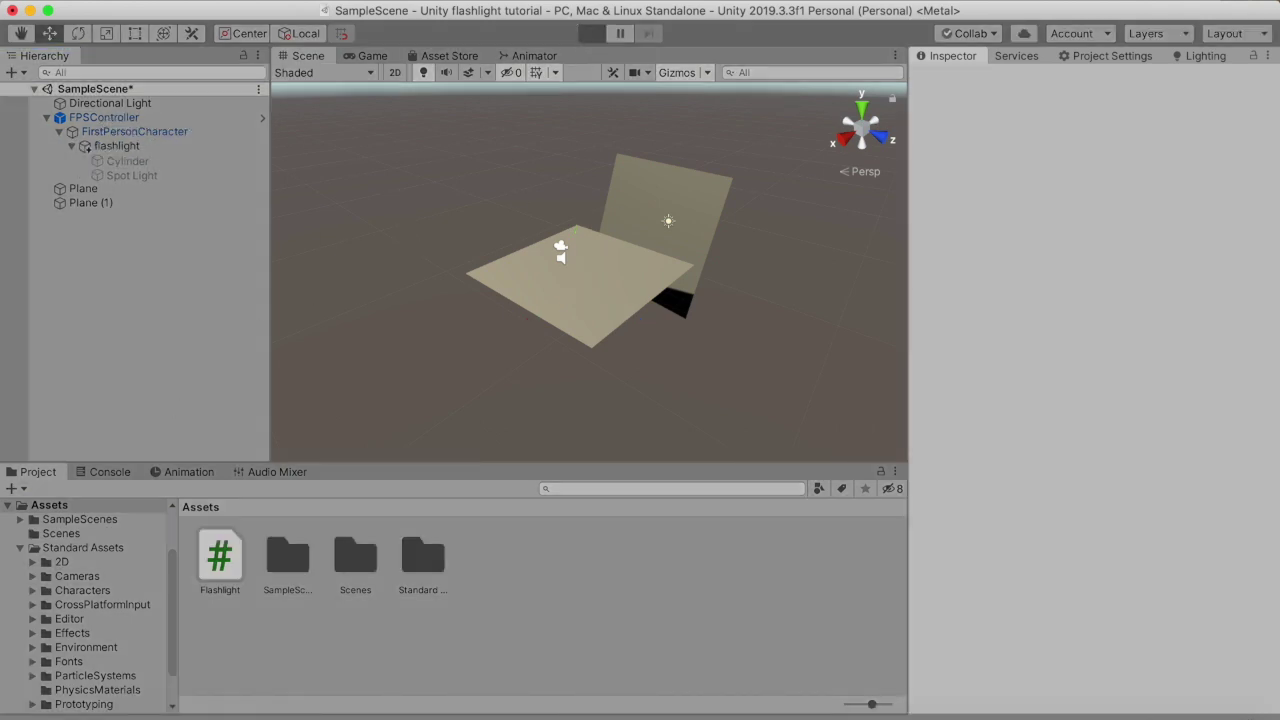